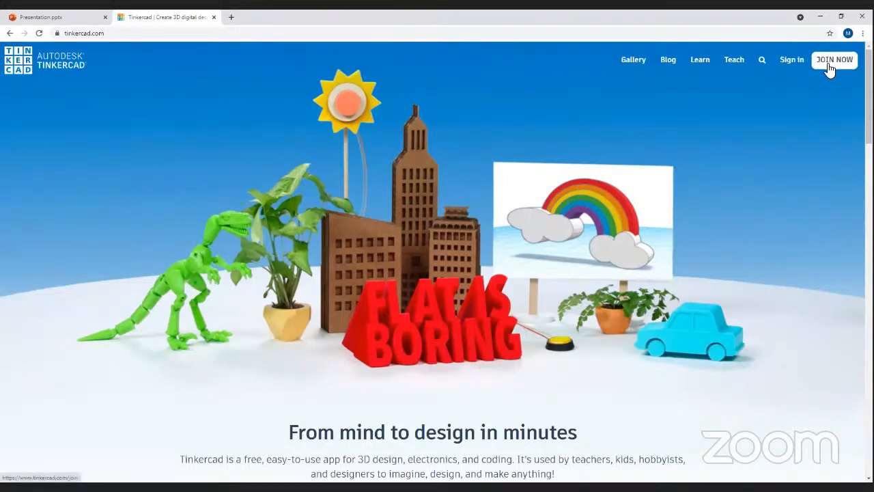
# - Start a Tinkercad personal account sign-up using an e-mail address
pyautogui.click(816, 64)
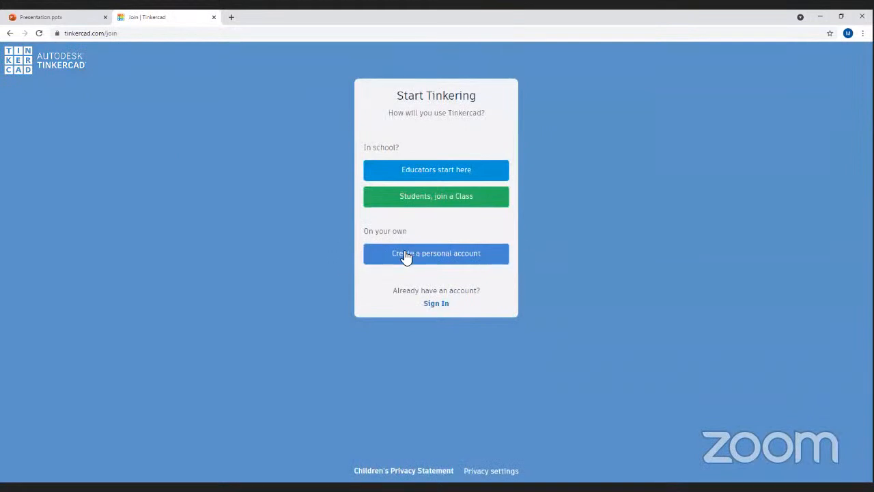
pyautogui.click(432, 261)
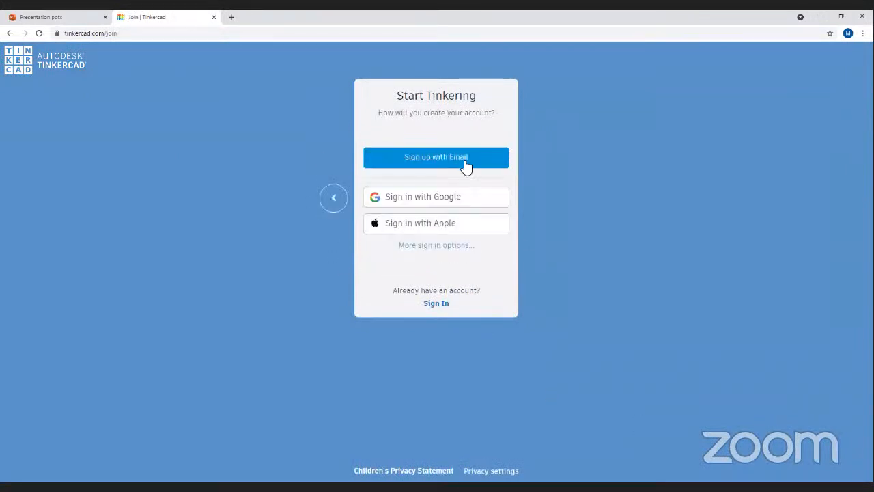
pyautogui.click(466, 161)
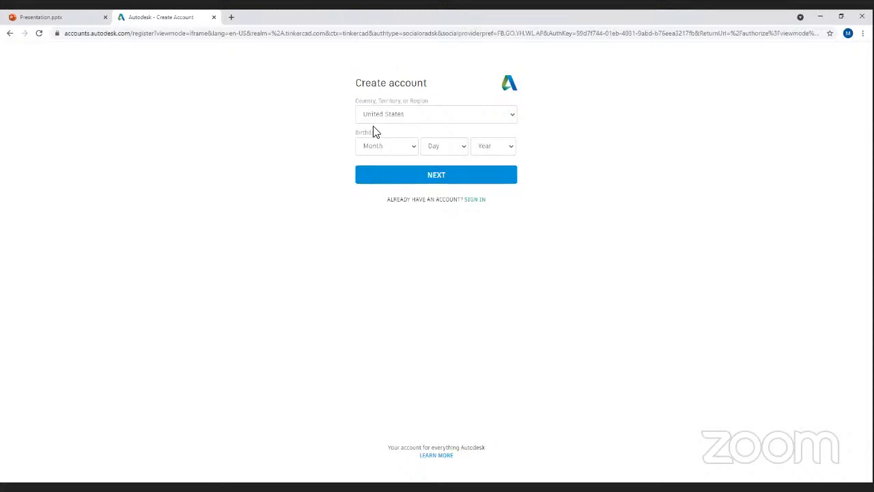
# - Enter a March 1987 birthday and continue to the e-mail step
pyautogui.click(376, 146)
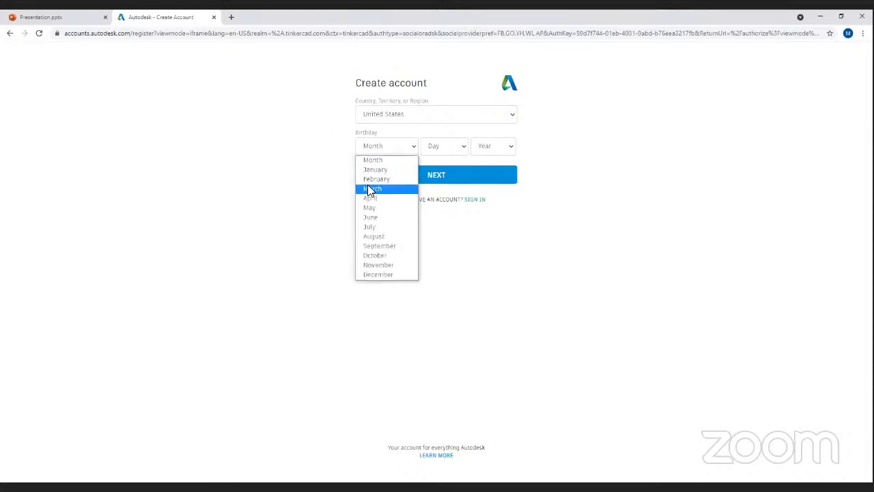
pyautogui.click(437, 146)
pyautogui.click(499, 147)
pyautogui.scroll(-4, 491, 294)
pyautogui.click(490, 222)
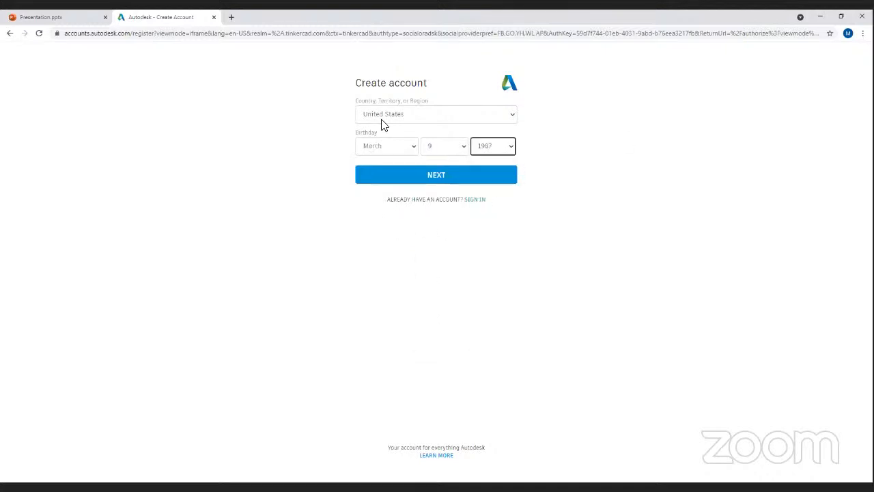
pyautogui.click(409, 167)
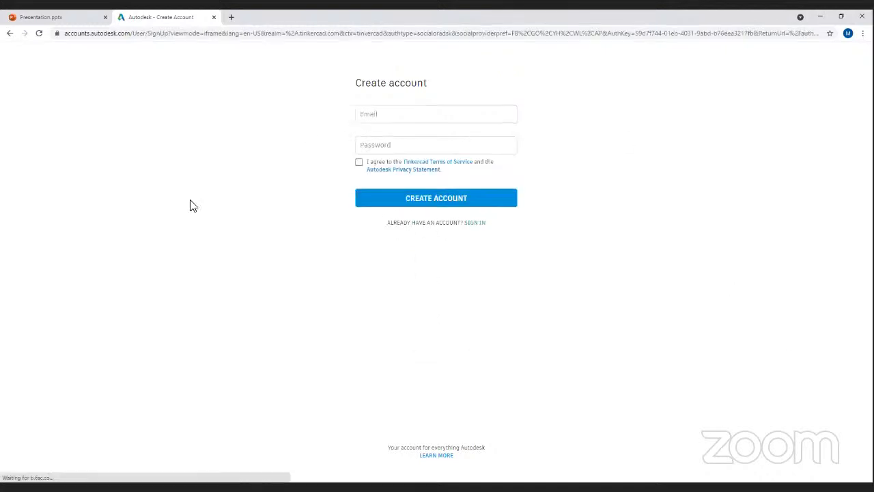
# - Fill in the account e-mail, then switch to signing in with an existing account
pyautogui.click(367, 112)
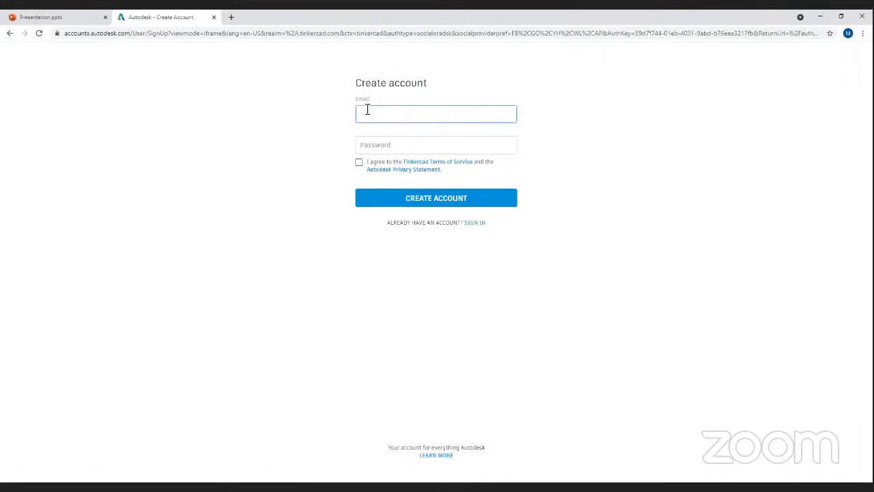
pyautogui.press('Tab')
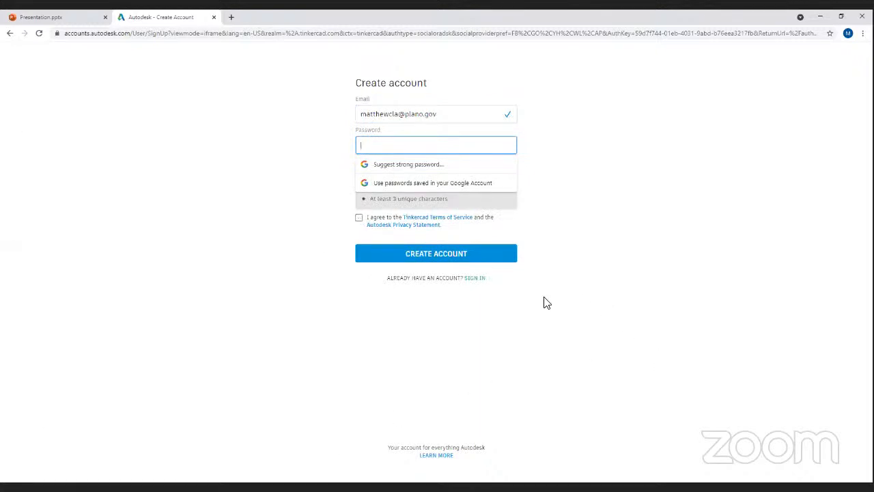
pyautogui.click(476, 278)
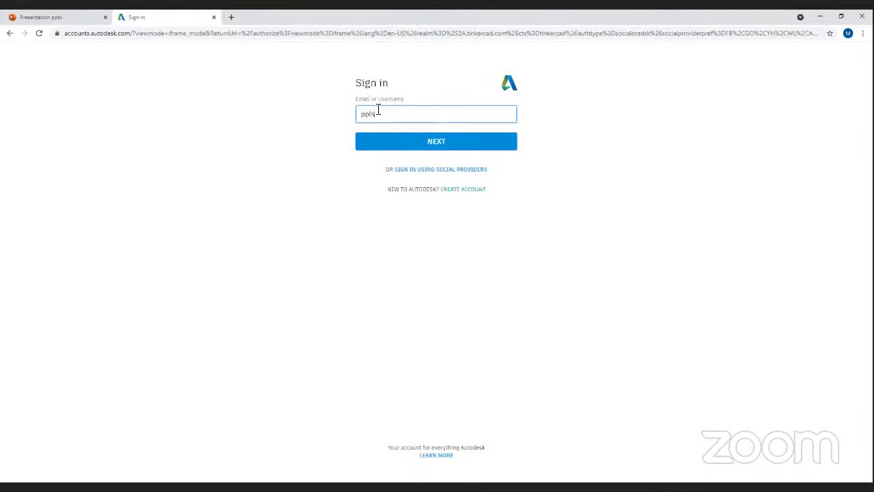
# - Sign in with the account e-mail and password and glance over the recent designs dashboard
pyautogui.write('e')
pyautogui.write('@gmail.com')
pyautogui.press('Return')
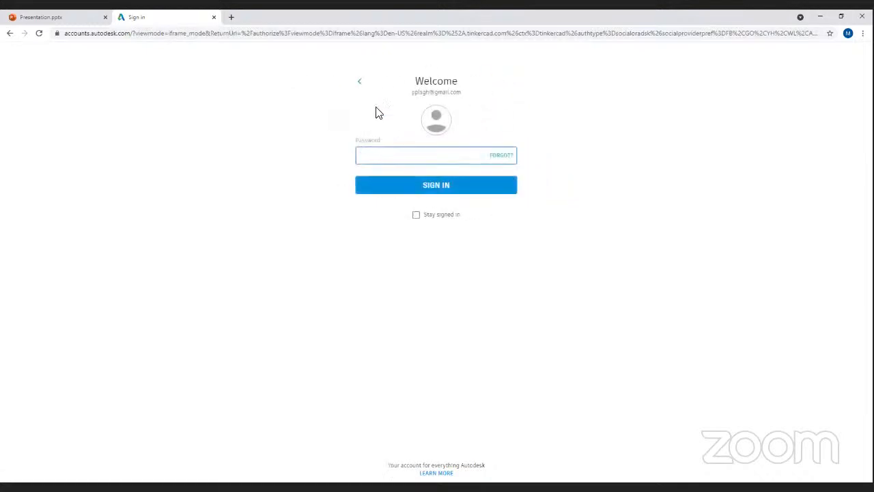
pyautogui.write('*')
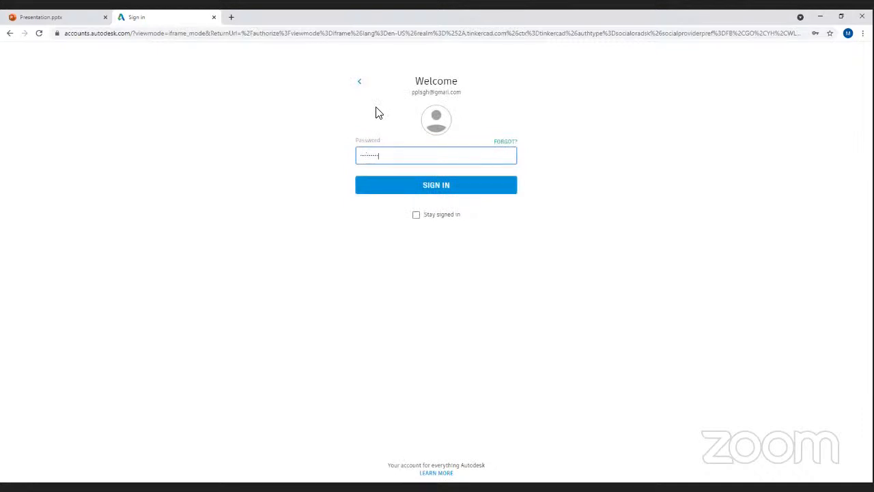
pyautogui.press('Return')
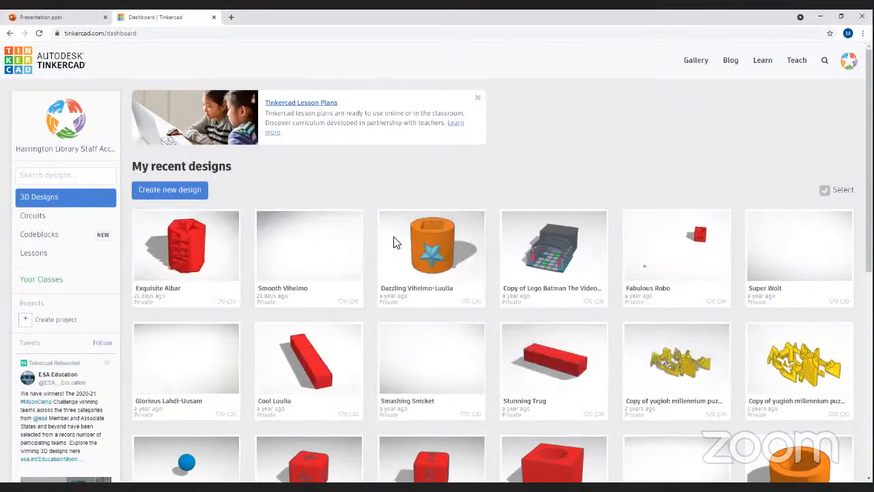
pyautogui.scroll(-5, 285, 308)
pyautogui.scroll(5, 297, 316)
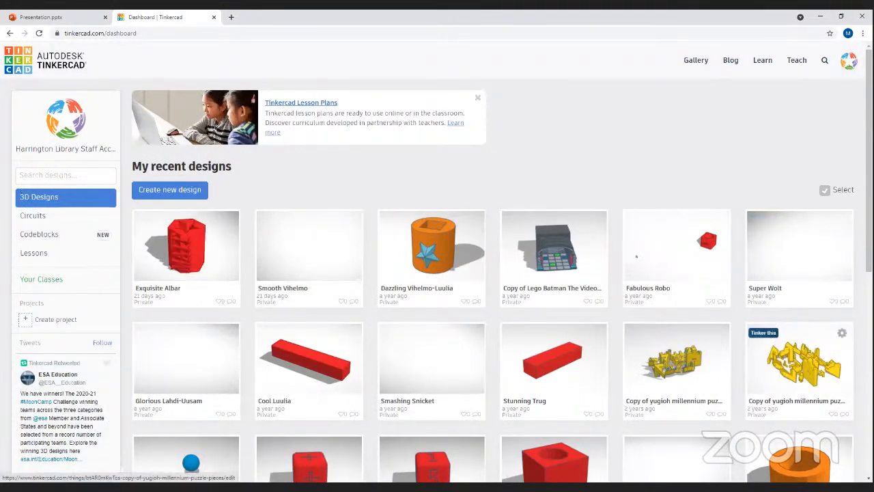
# - Create a new design, back out to the dashboard, then create the design Exquisite Densor-Jofo
pyautogui.click(182, 192)
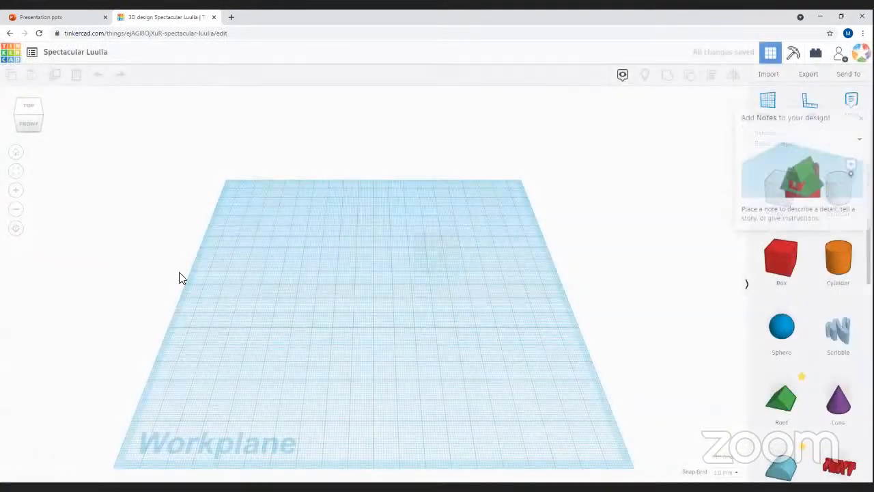
pyautogui.click(8, 32)
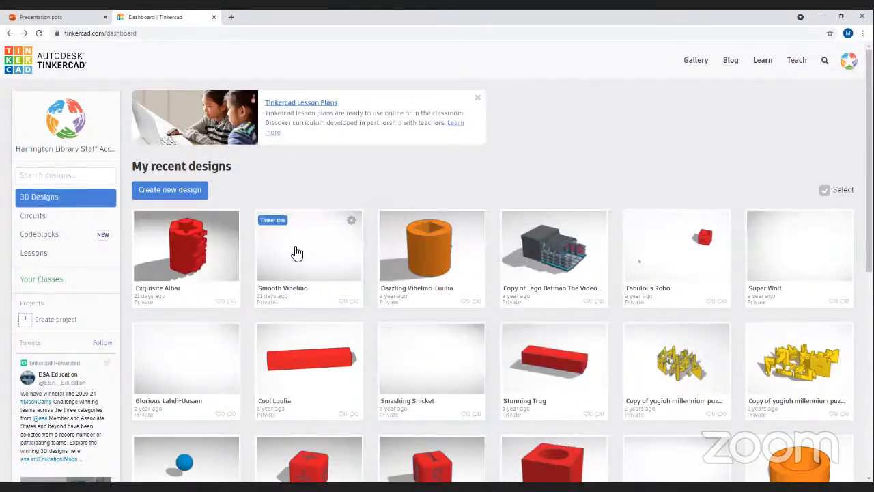
pyautogui.click(159, 197)
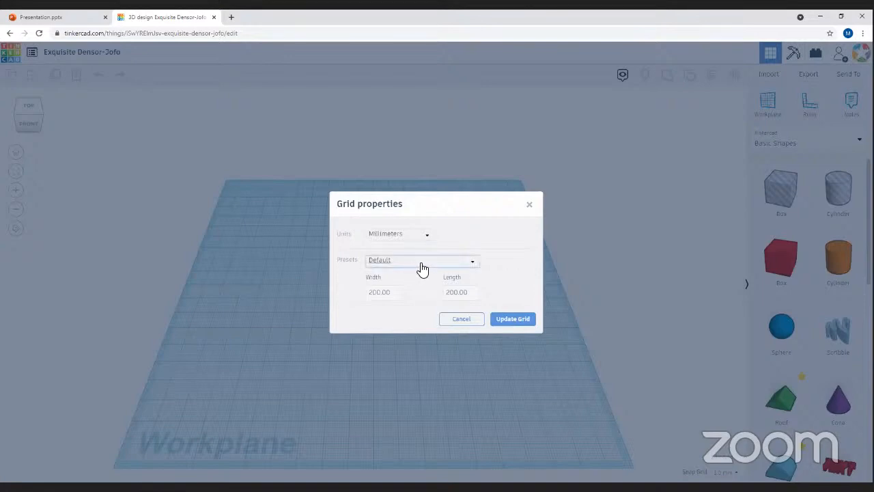
# - Switch the grid units to Inches, set width and length to 8.75, and update the grid
pyautogui.click(379, 236)
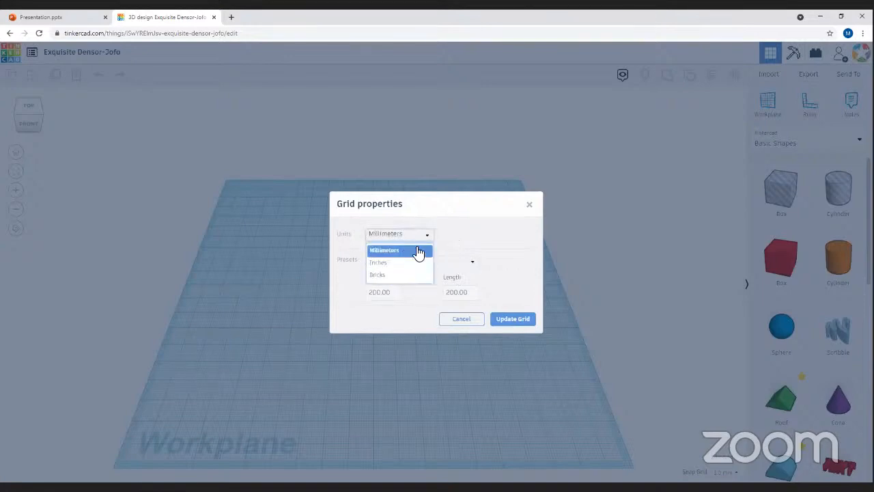
pyautogui.click(400, 263)
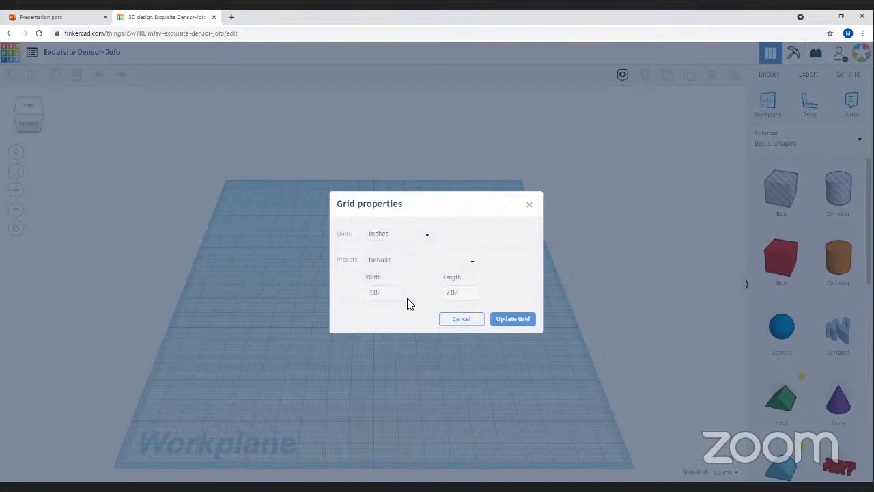
pyautogui.click(367, 293)
pyautogui.write('8.75')
pyautogui.click(438, 292)
pyautogui.click(465, 293)
pyautogui.write('8')
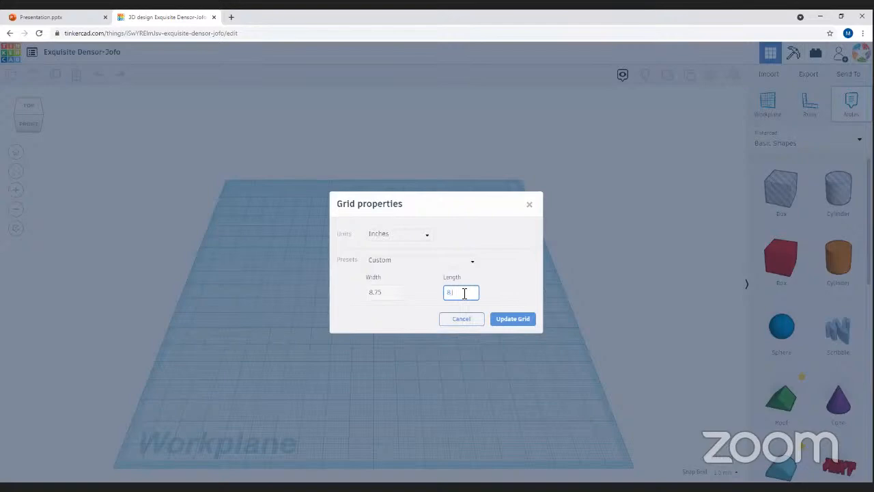
pyautogui.write('.75')
pyautogui.click(509, 320)
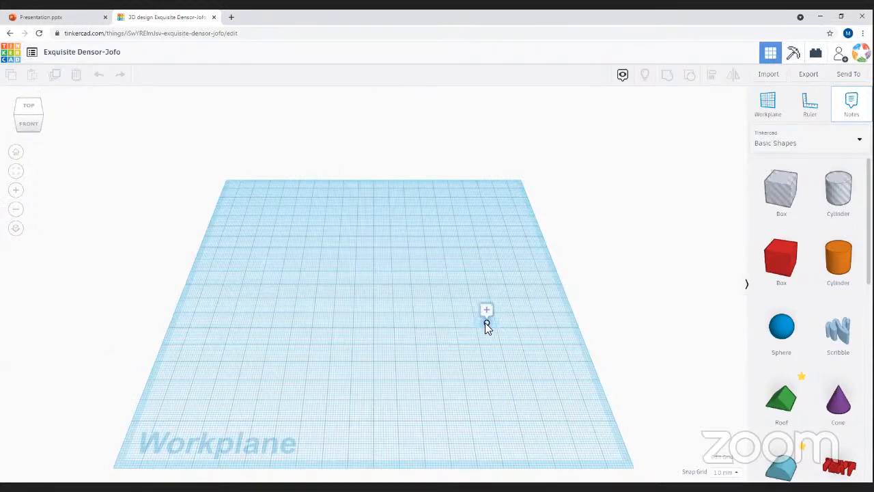
# - Return to the dashboard, load tinkercad.com, and log out from the account menu
pyautogui.click(12, 33)
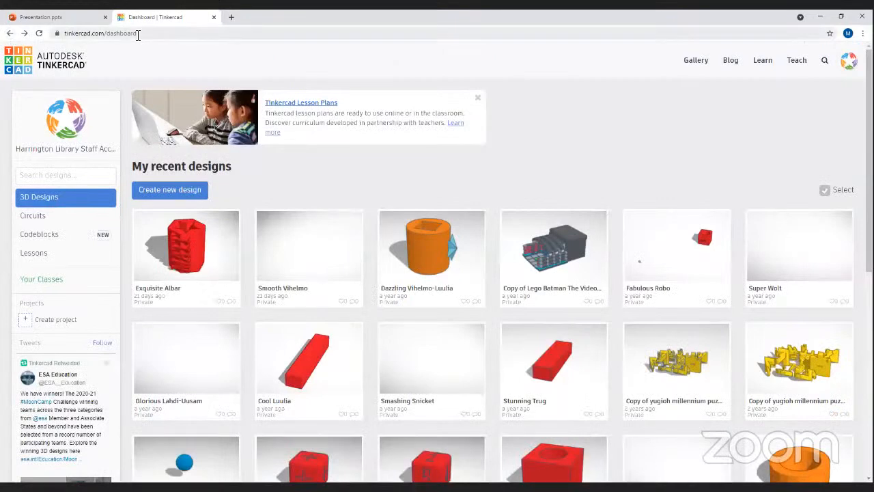
pyautogui.click(140, 33)
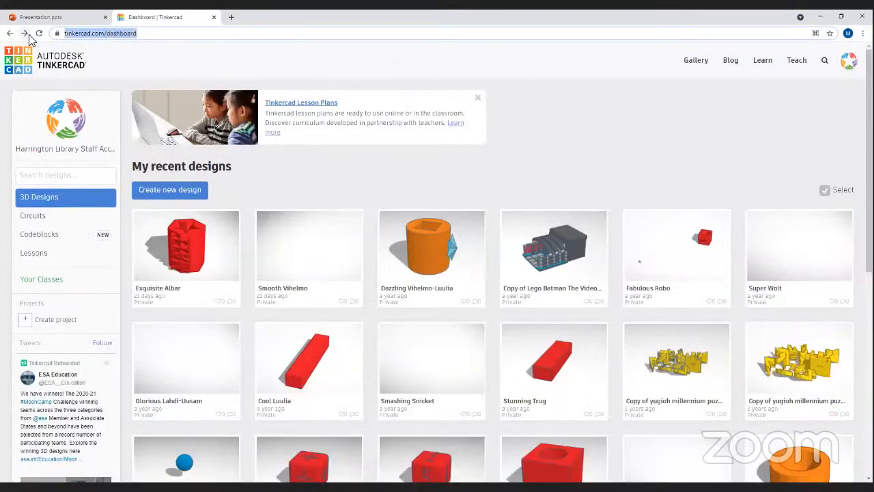
pyautogui.write('tinkercad.com')
pyautogui.press('Return')
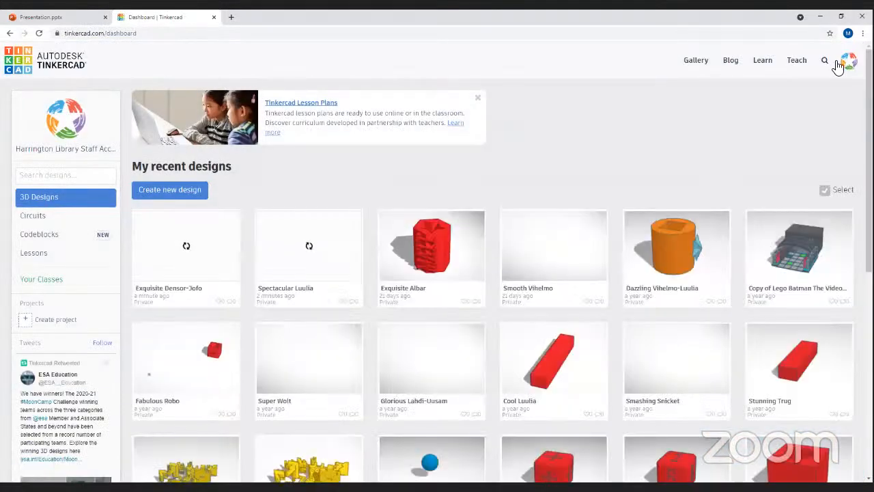
pyautogui.click(847, 62)
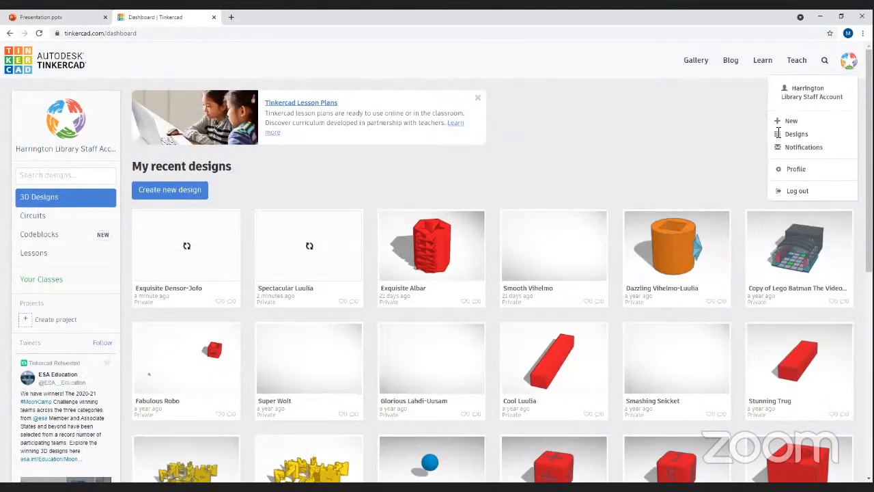
pyautogui.click(794, 190)
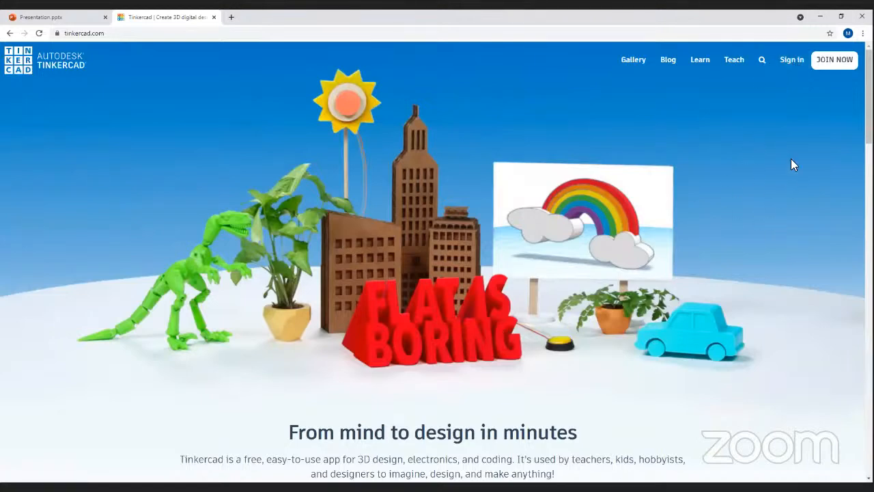
# - Begin a new personal account sign-up using an e-mail address
pyautogui.click(831, 62)
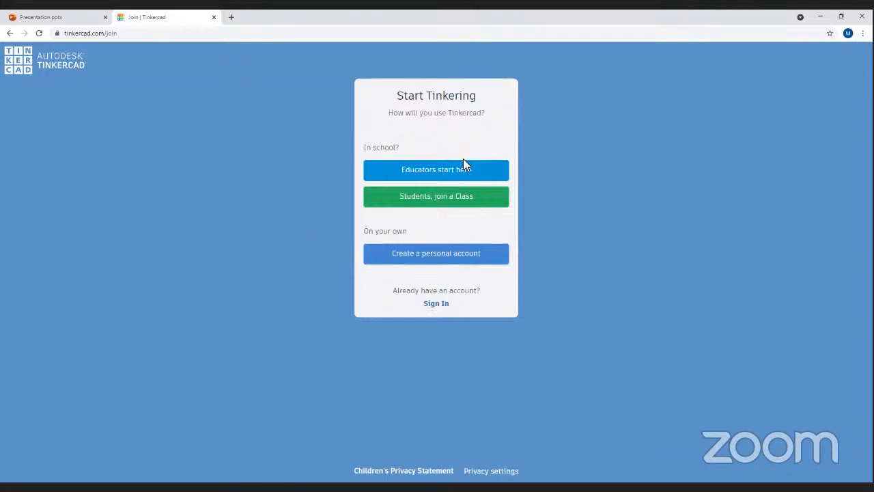
pyautogui.click(442, 257)
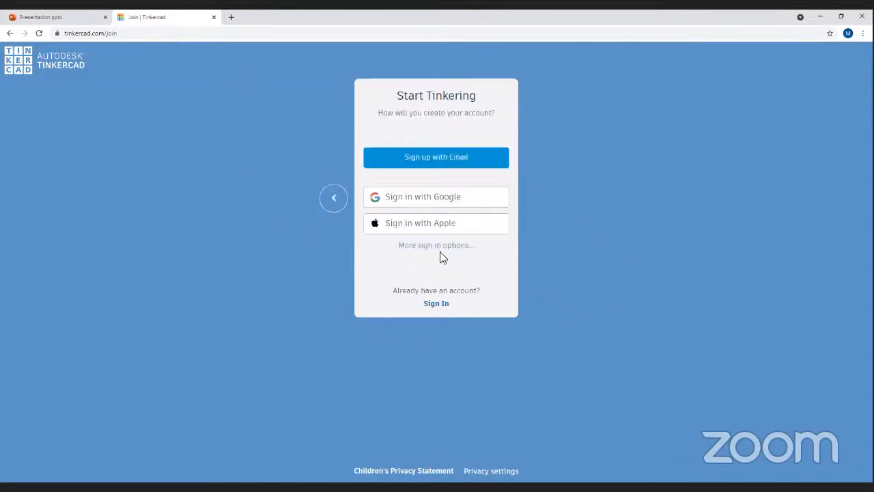
pyautogui.click(444, 162)
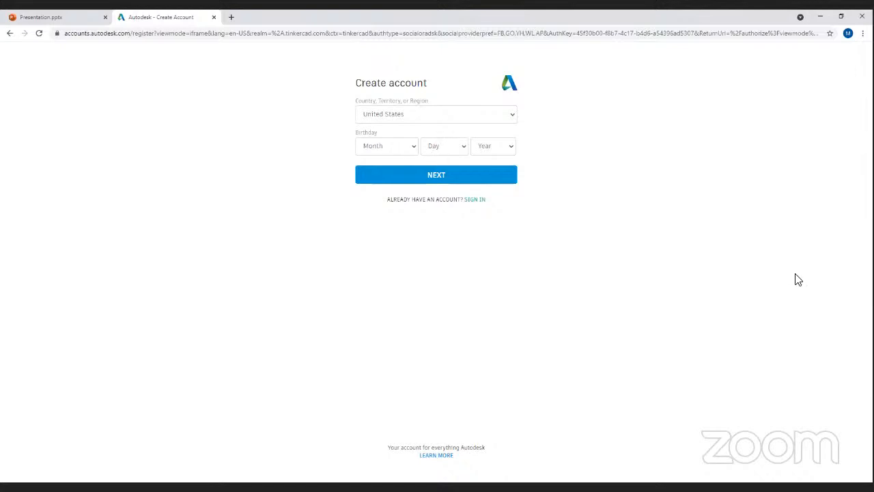
pyautogui.click(367, 150)
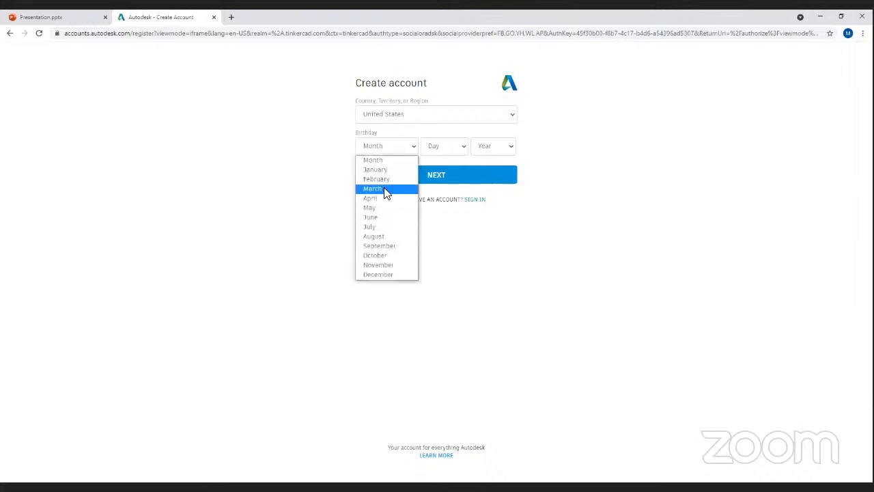
pyautogui.click(385, 188)
pyautogui.click(443, 149)
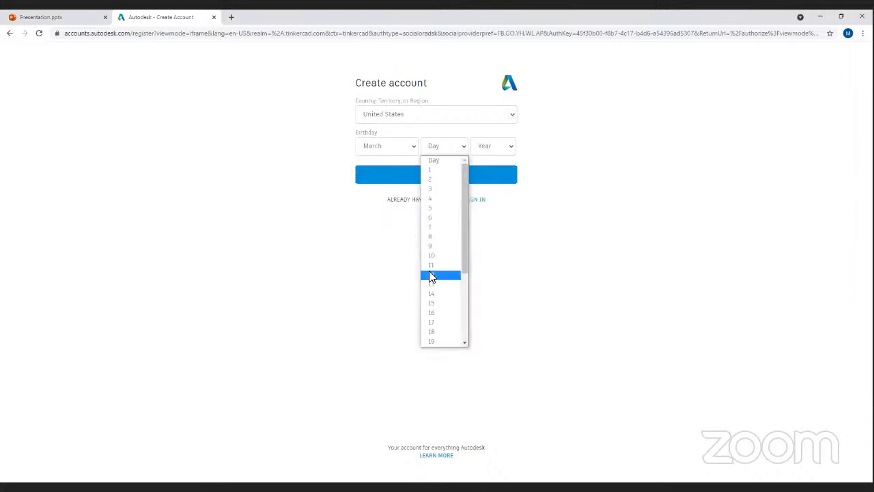
pyautogui.click(488, 153)
pyautogui.scroll(-2, 486, 303)
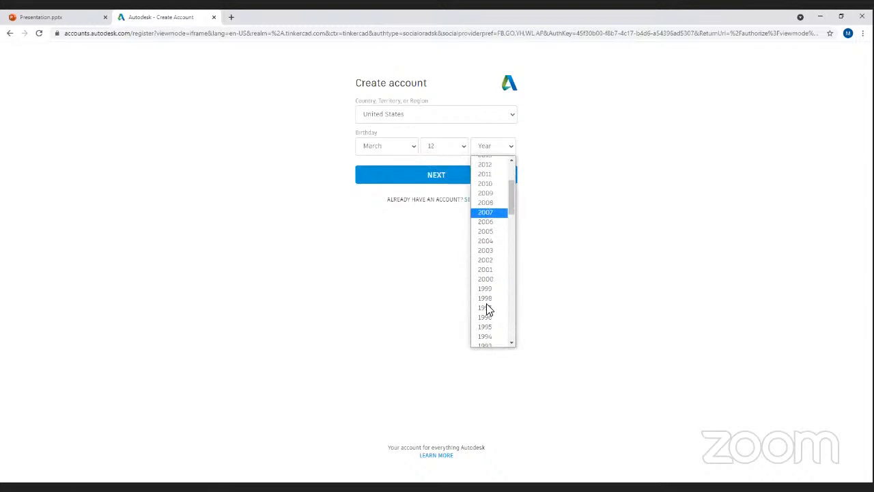
pyautogui.scroll(-5, 489, 303)
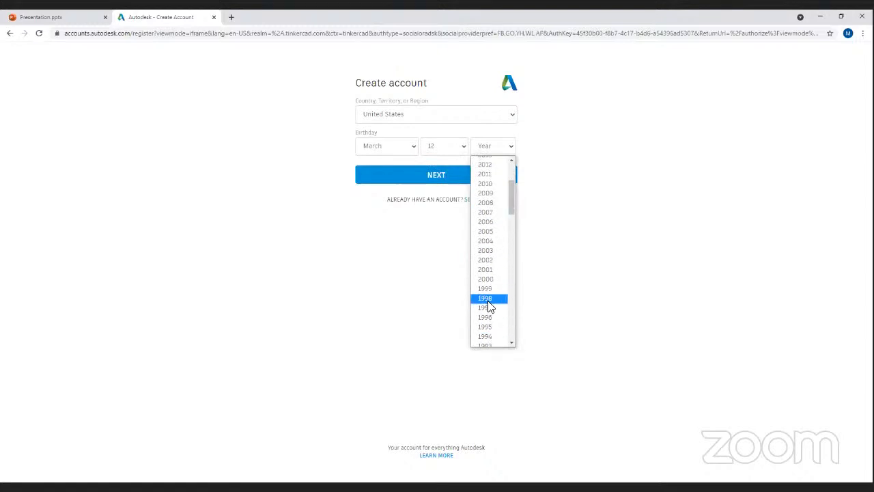
pyautogui.click(488, 270)
pyautogui.click(417, 175)
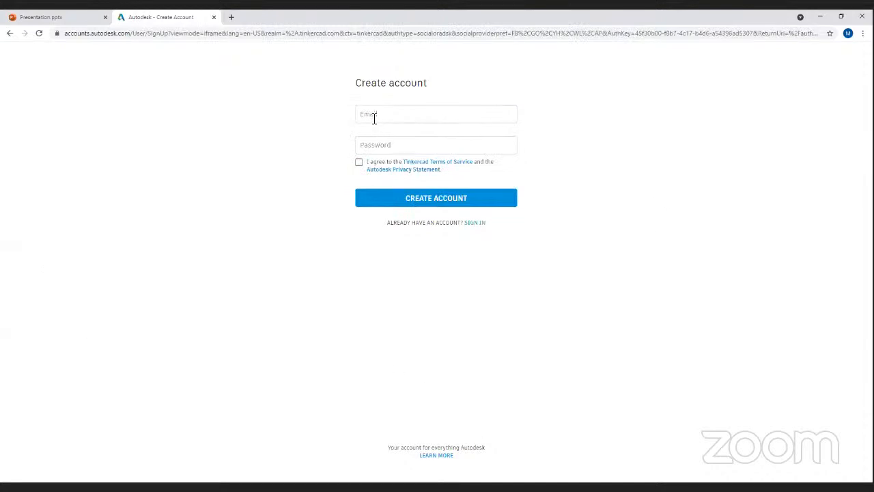
# - Accept the terms of service, then switch to signing in with an existing account
pyautogui.click(374, 118)
pyautogui.click(359, 168)
pyautogui.click(472, 225)
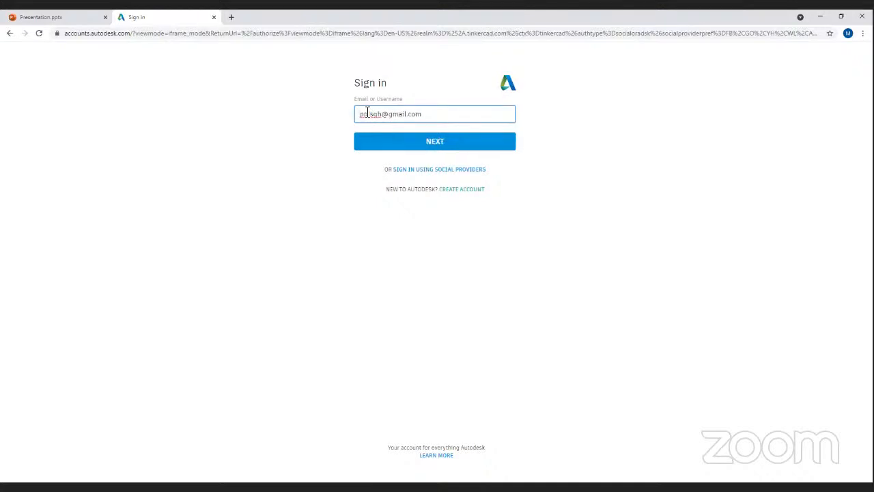
# - Submit the e-mail and the account password to reach the recent designs dashboard
pyautogui.press('Return')
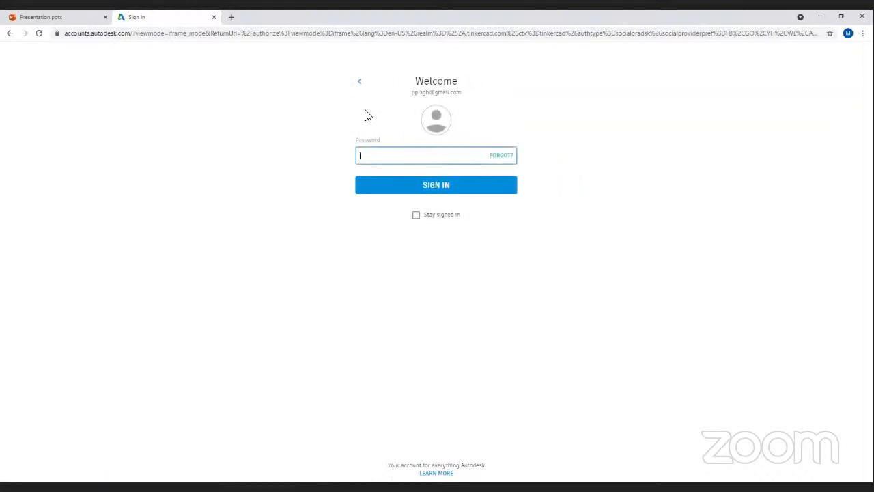
pyautogui.write('•')
pyautogui.press('Return')
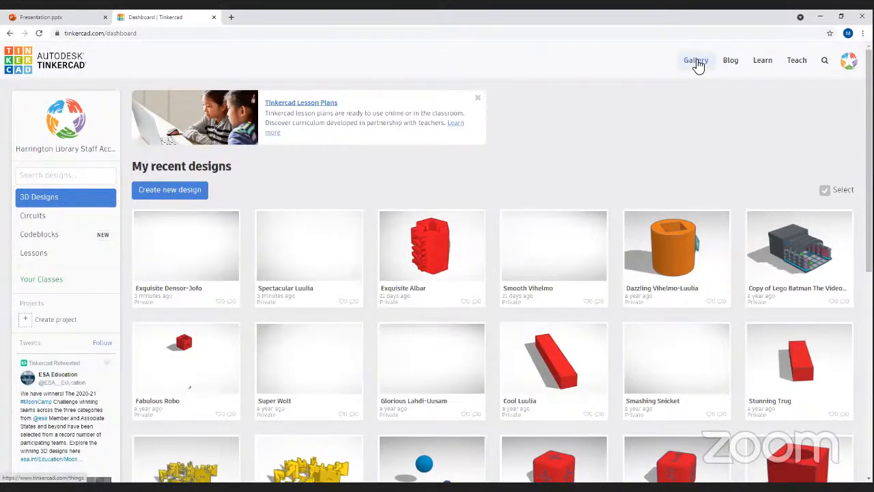
# - Browse the public gallery and preview the cobra design and its download options
pyautogui.click(695, 62)
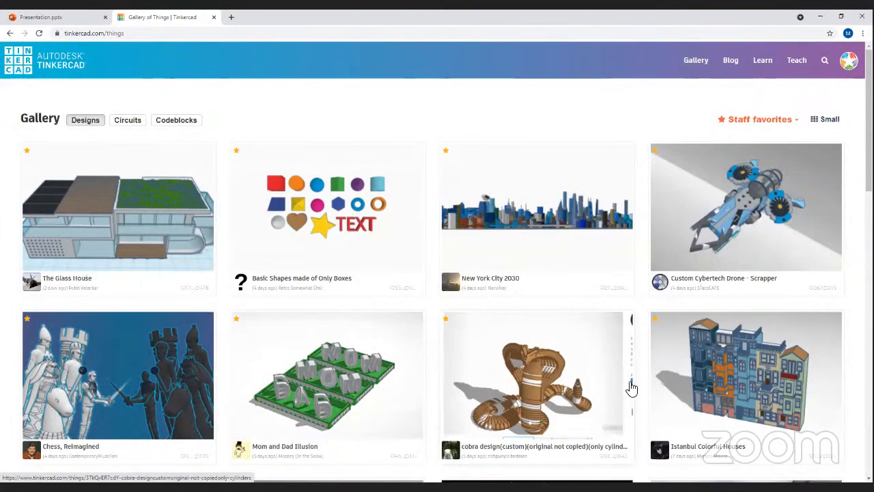
pyautogui.scroll(-15, 632, 388)
pyautogui.scroll(3, 561, 353)
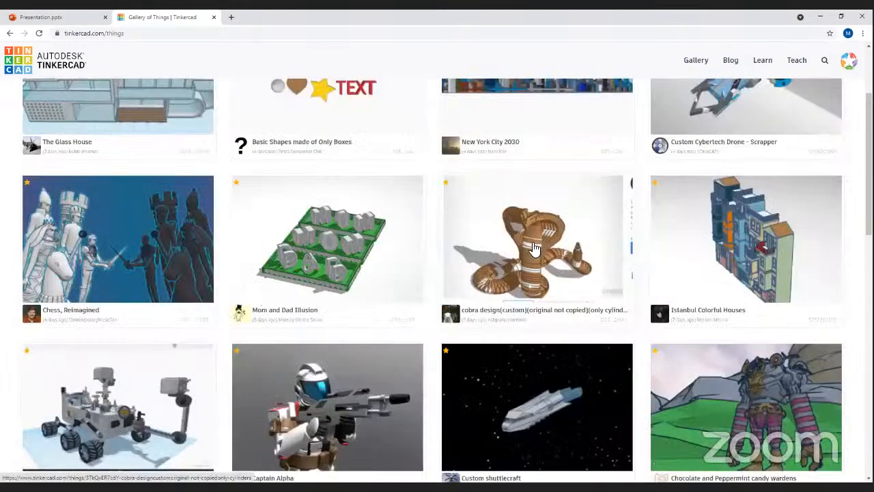
pyautogui.click(526, 232)
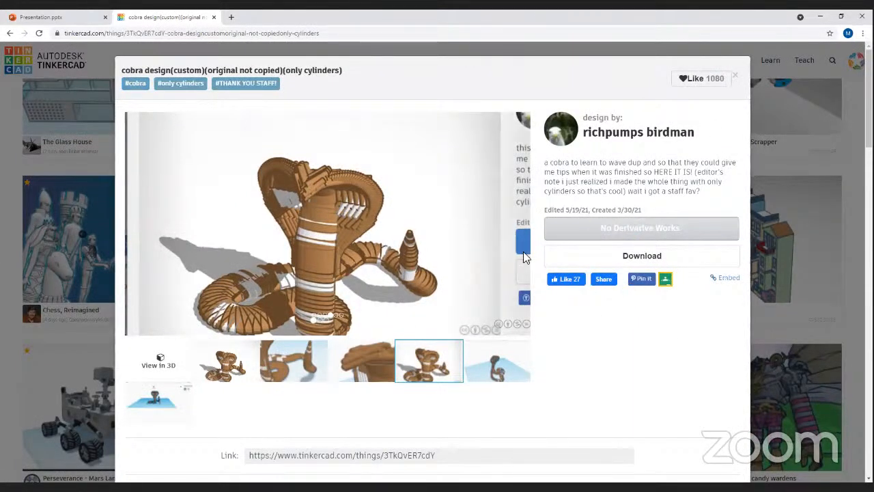
pyautogui.click(620, 254)
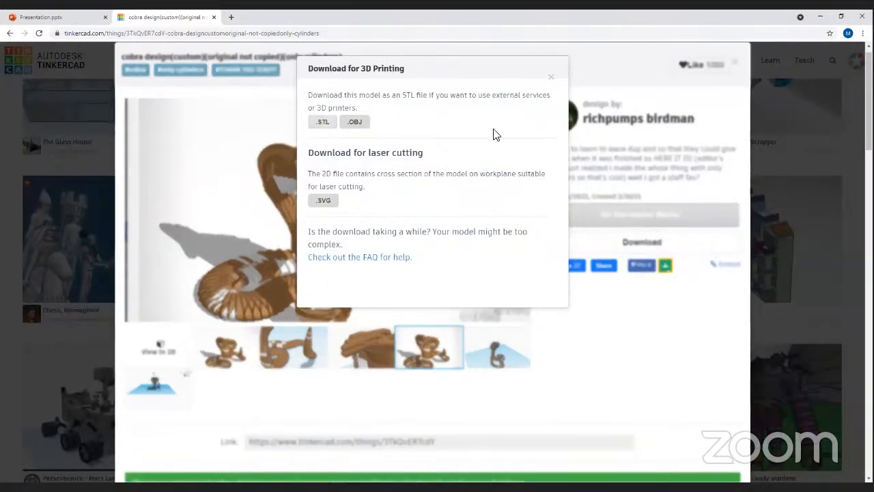
pyautogui.click(580, 87)
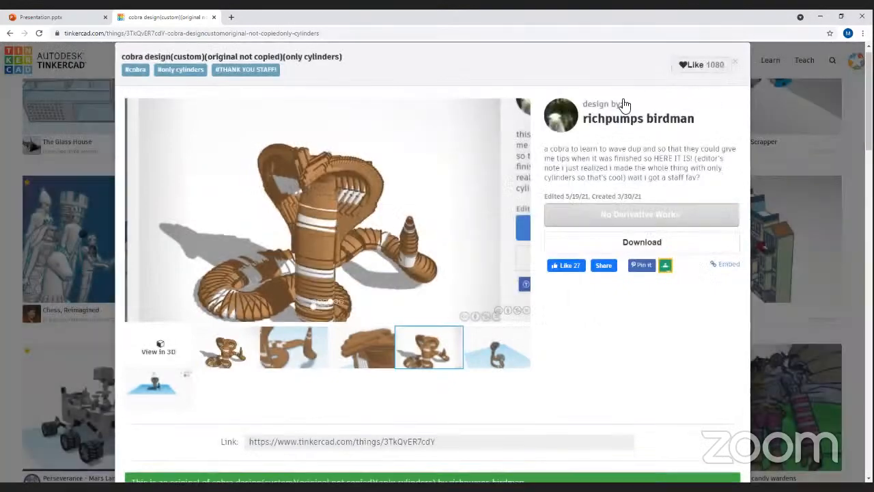
pyautogui.click(735, 61)
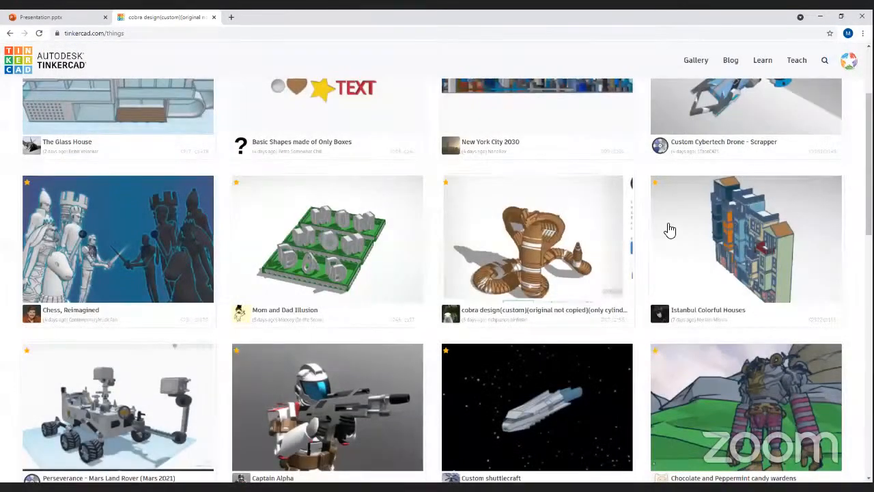
# - Open the Custom Cybertech Drone details and follow its link to Crimson Leaper - Biomech
pyautogui.click(736, 282)
pyautogui.click(767, 108)
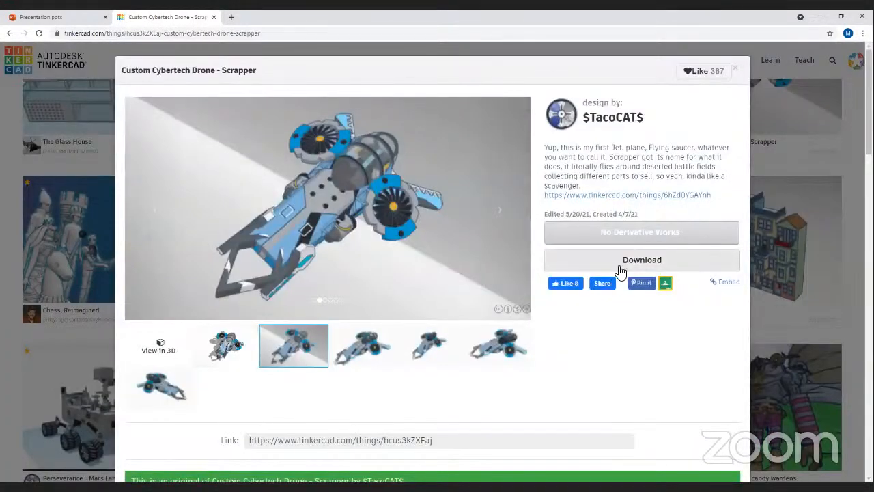
pyautogui.click(586, 196)
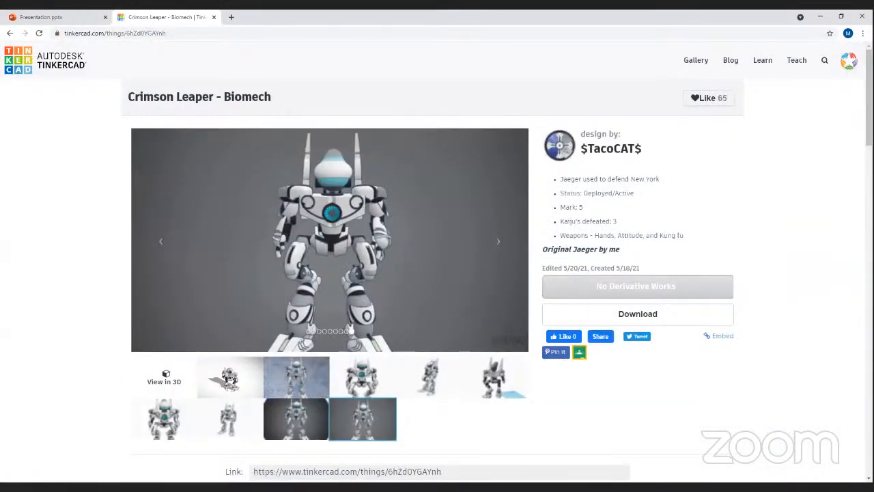
pyautogui.scroll(-3, 344, 367)
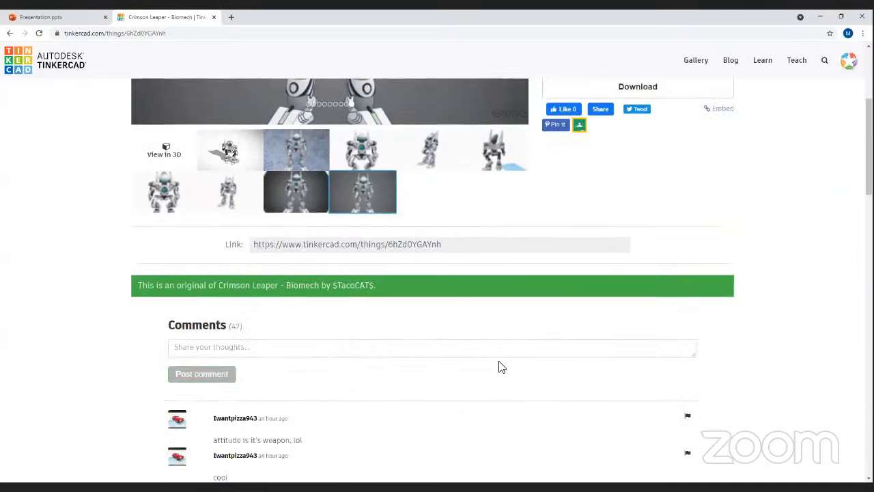
pyautogui.scroll(3, 499, 366)
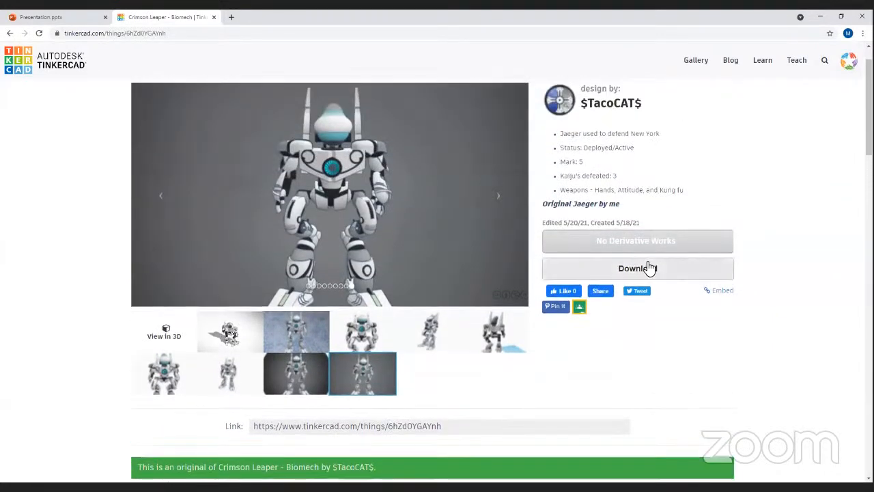
# - Download the Crimson Leaper - Biomech model as an .STL file and close the dialog
pyautogui.click(648, 268)
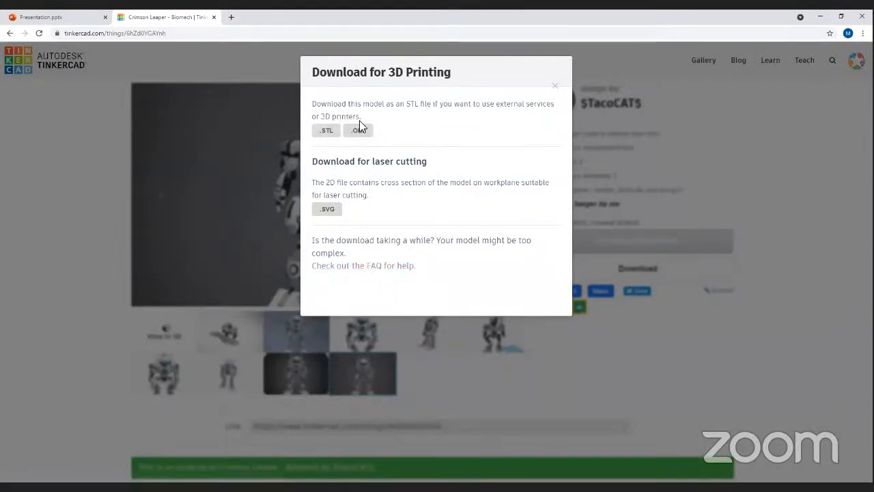
pyautogui.click(332, 131)
pyautogui.click(335, 129)
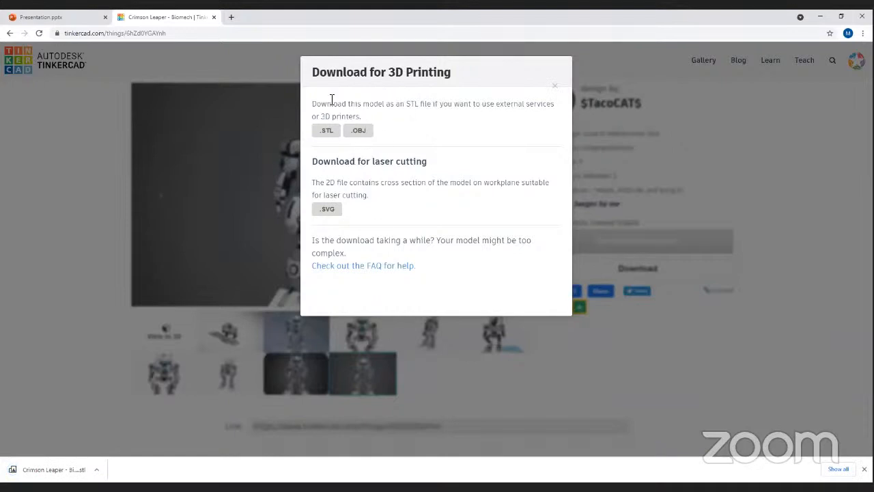
pyautogui.click(555, 88)
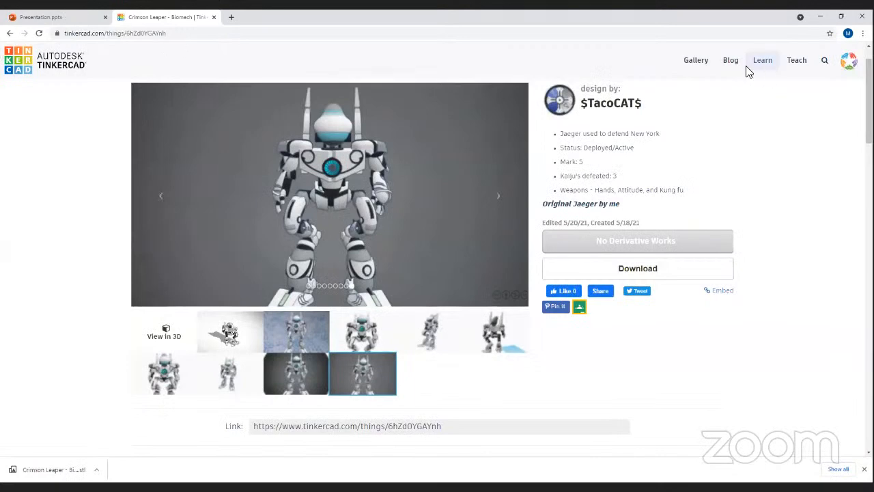
# - Revisit the gallery and view, then close, the Custom Cybertech Drone - Scrapper details
pyautogui.click(696, 60)
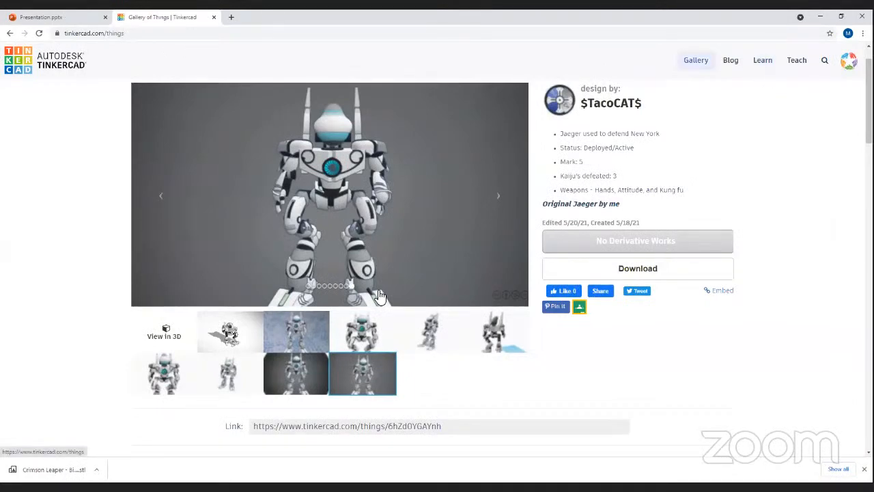
pyautogui.click(729, 191)
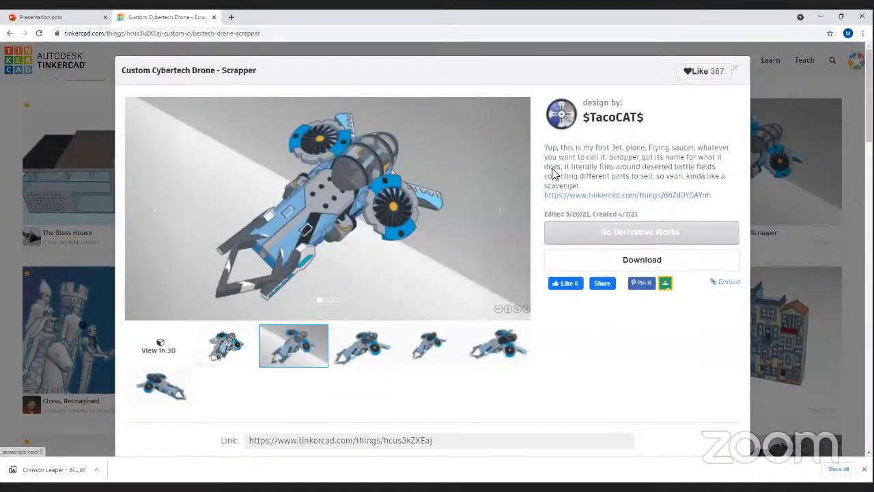
pyautogui.scroll(-1, 751, 311)
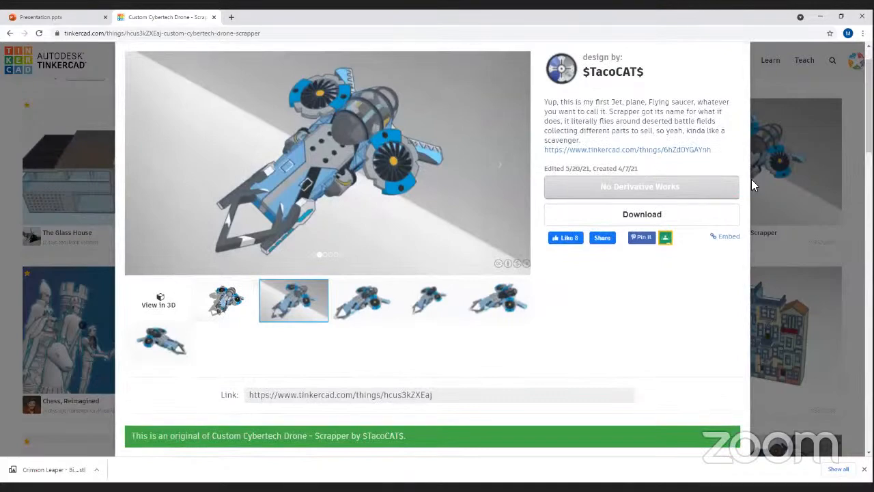
pyautogui.click(771, 136)
# - Create a new 3D design, Sizzling Waasa, from the account menu
pyautogui.click(828, 60)
pyautogui.click(849, 61)
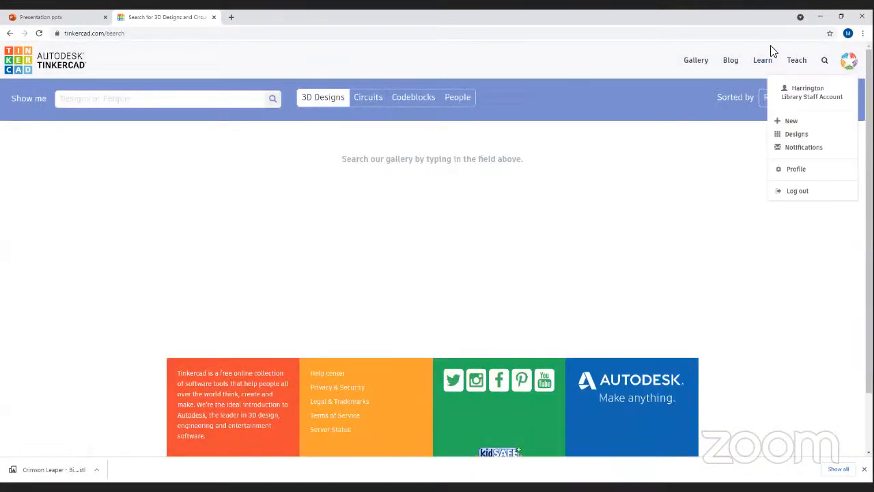
pyautogui.click(801, 135)
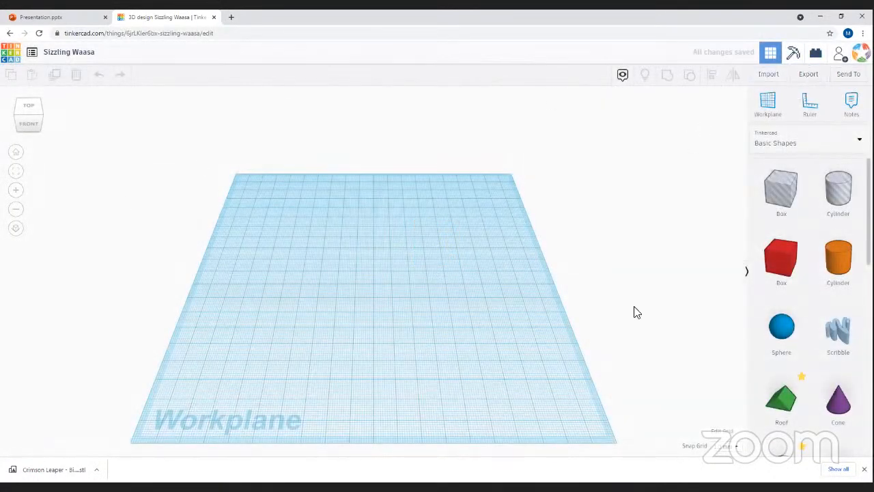
# - Try importing Crimson Leaper - Biomech.stl from Downloads, then dismiss the too-complex mesh error
pyautogui.click(774, 76)
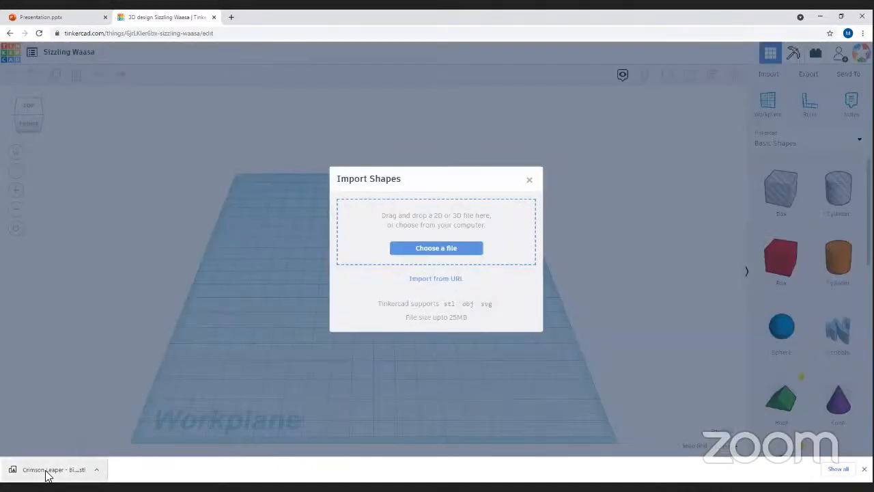
pyautogui.click(438, 250)
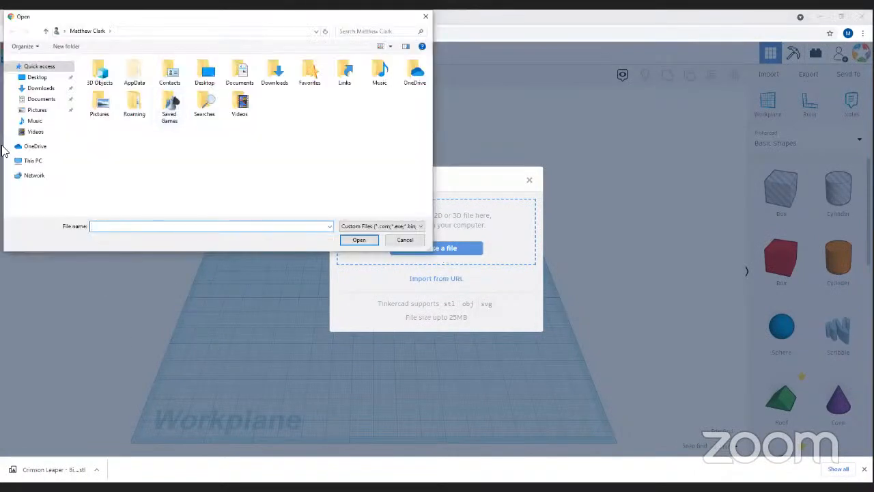
pyautogui.click(41, 89)
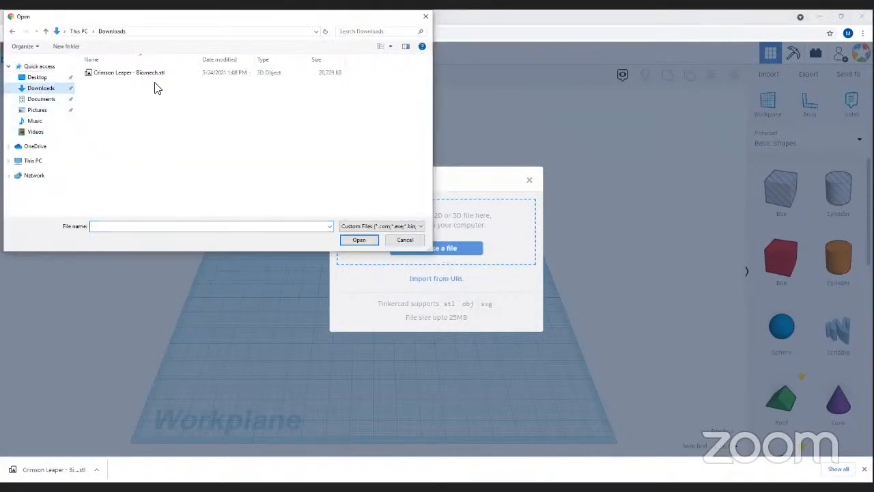
pyautogui.click(154, 73)
pyautogui.click(369, 242)
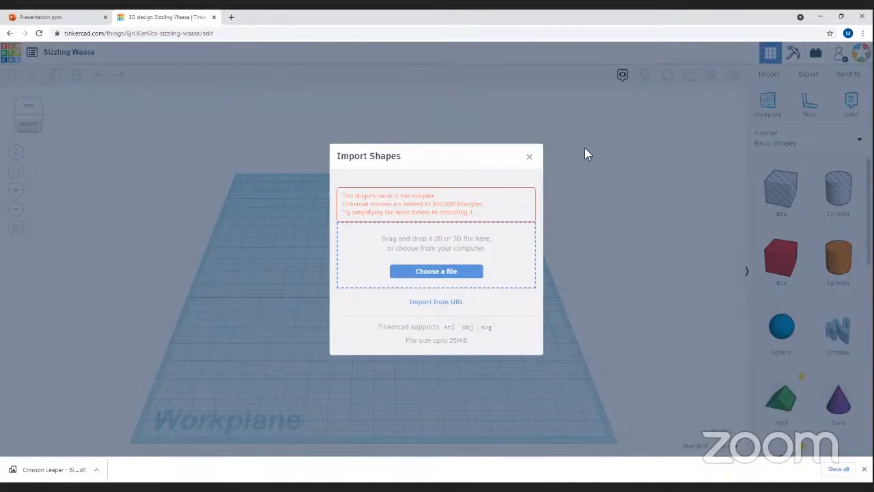
pyautogui.click(529, 156)
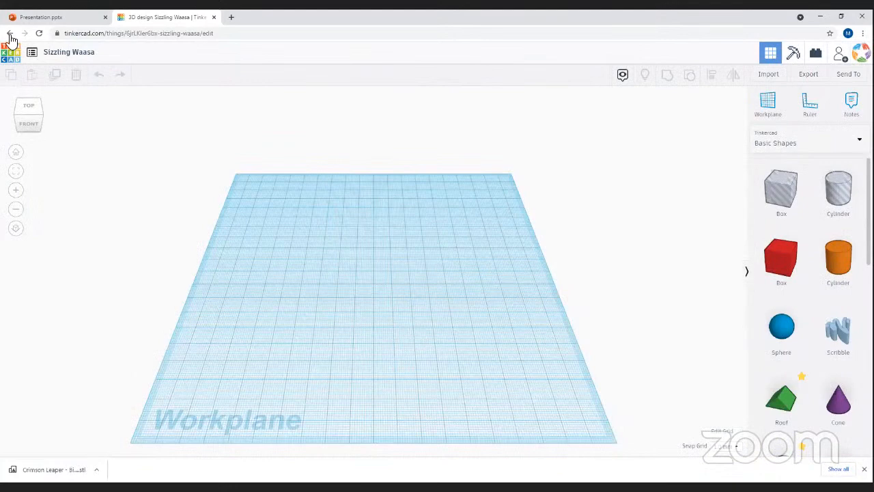
# - Return to the dashboard and view the Basic Shapes made of Only Boxes details in the gallery
pyautogui.click(9, 34)
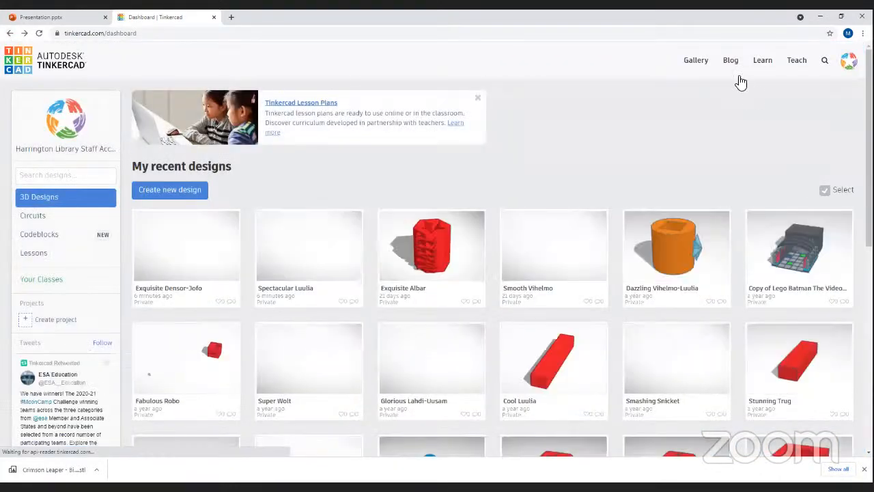
pyautogui.click(694, 60)
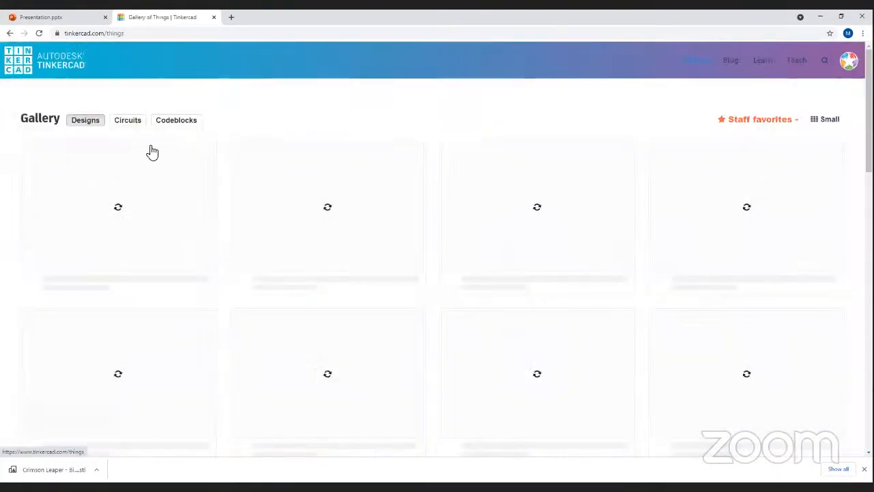
pyautogui.click(305, 226)
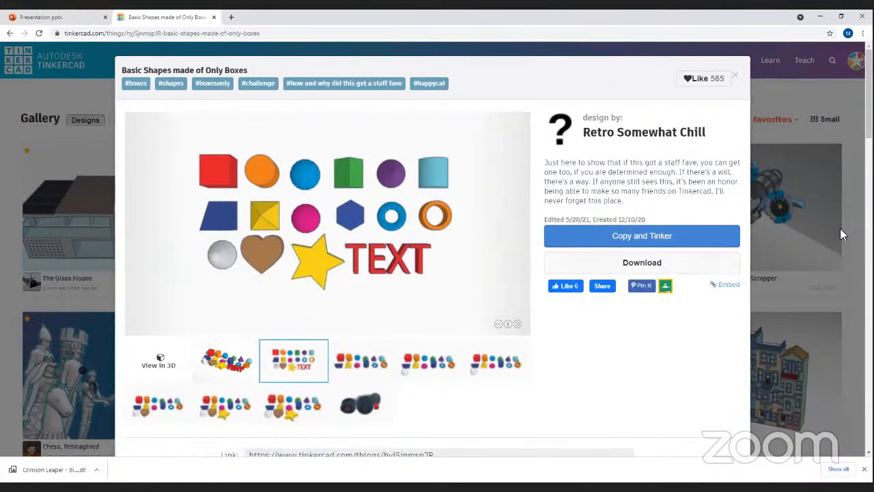
# - Glance at the Custom Cybertech Drone - Scrapper details, then reopen Basic Shapes made of Only Boxes
pyautogui.click(786, 216)
pyautogui.click(741, 250)
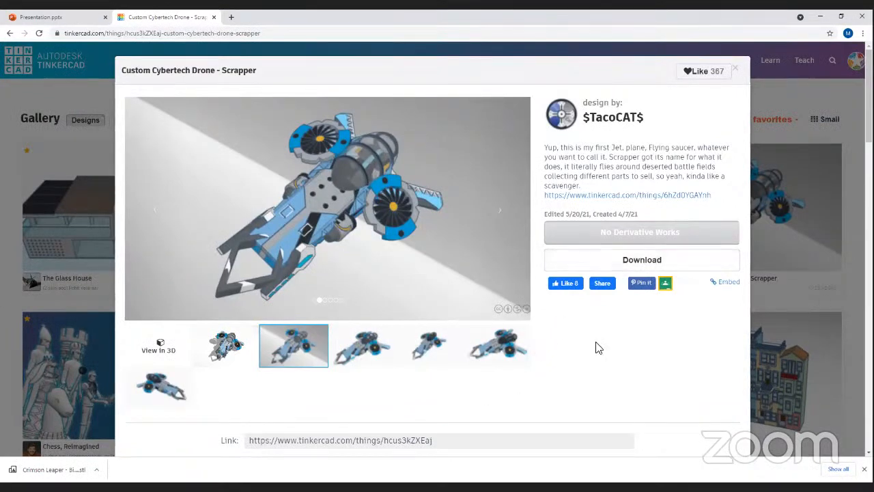
pyautogui.click(771, 203)
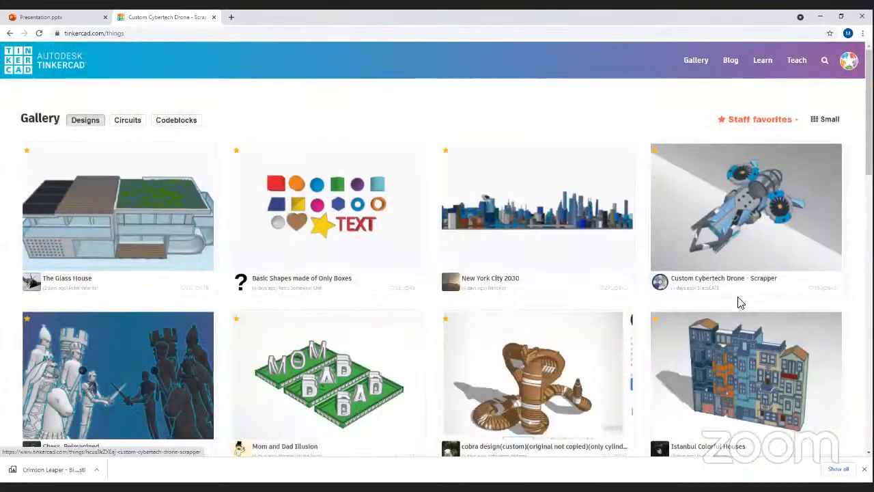
pyautogui.click(321, 205)
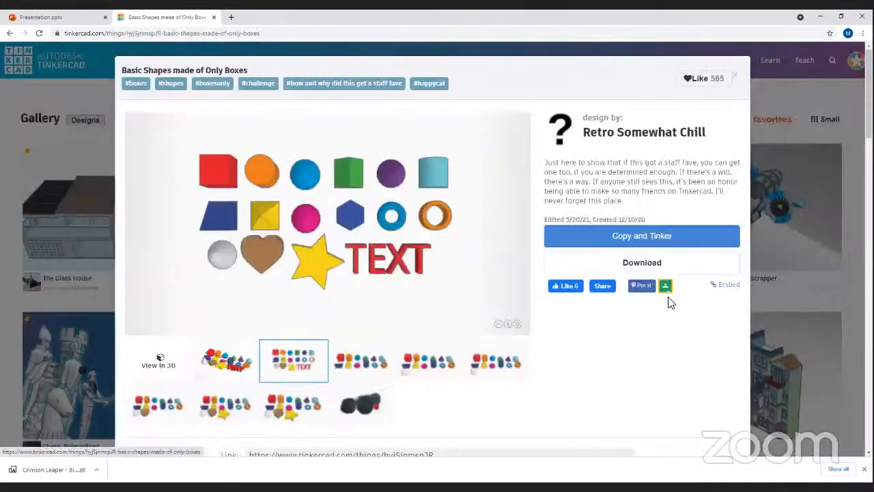
# - Make an editable copy of Basic Shapes made of Only Boxes and orbit around it
pyautogui.click(598, 243)
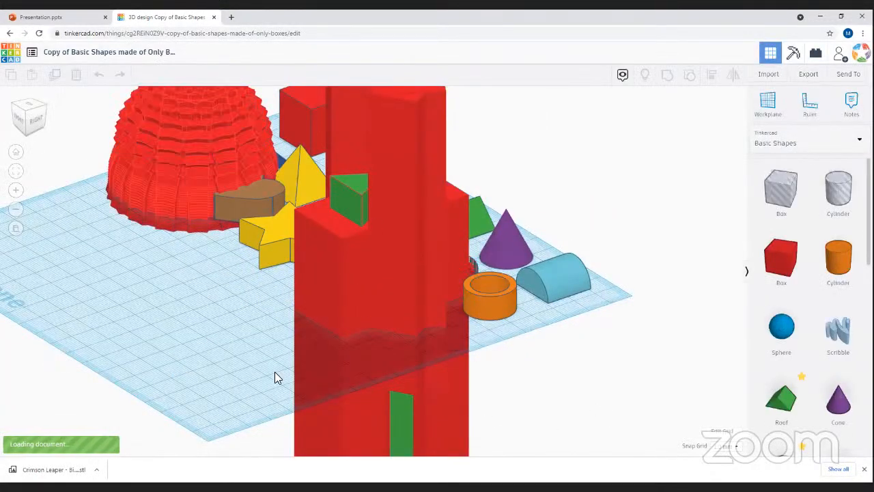
pyautogui.moveTo(175, 303); pyautogui.dragTo(207, 363, button='right')
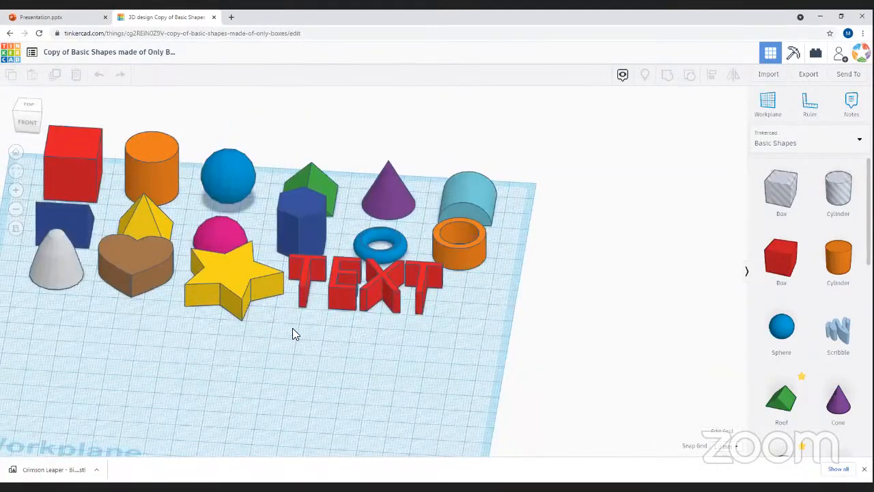
pyautogui.moveTo(365, 351); pyautogui.dragTo(11, 159, button='right')
# - Reset the view, select the yellow star, then return to the original design's page
pyautogui.click(14, 154)
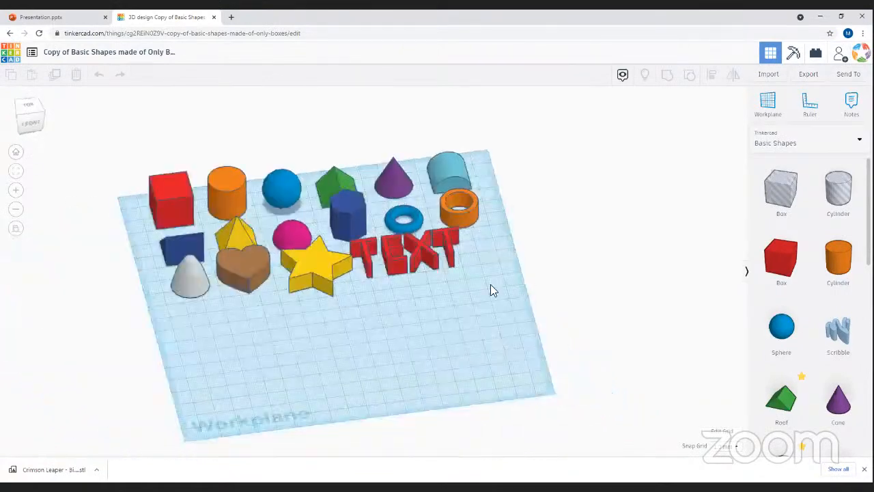
pyautogui.moveTo(442, 231); pyautogui.dragTo(317, 300, button='right')
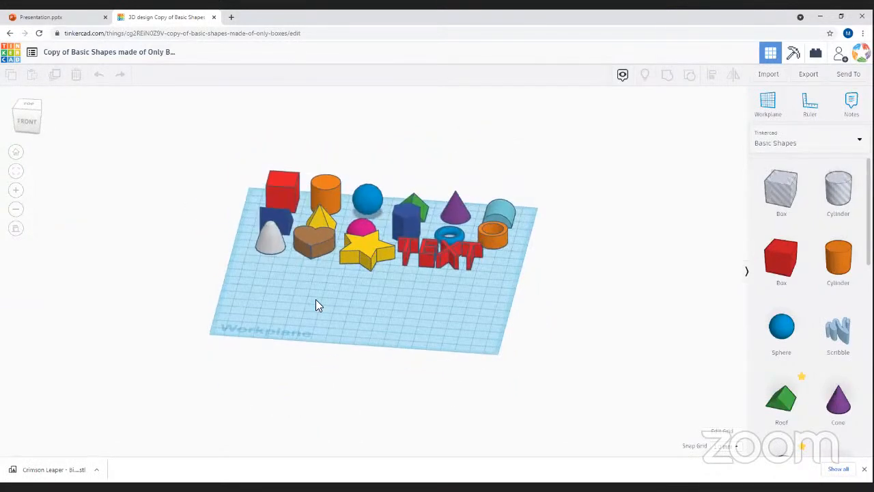
pyautogui.click(376, 265)
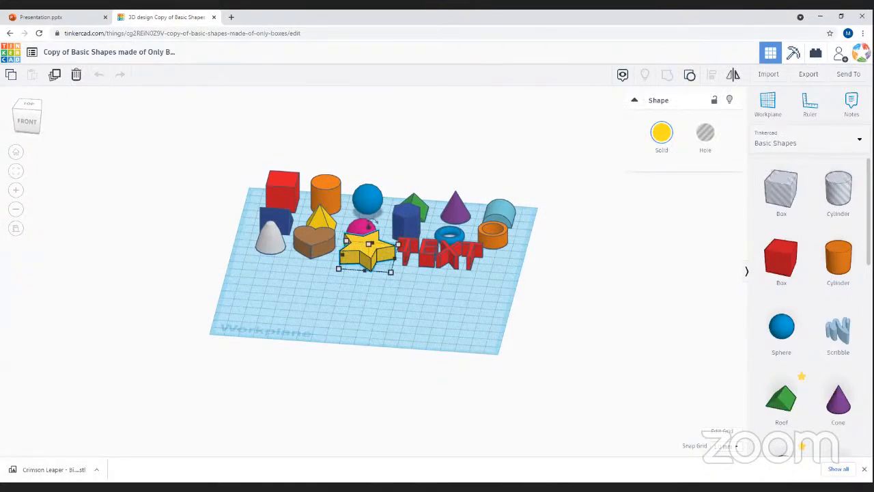
pyautogui.click(7, 34)
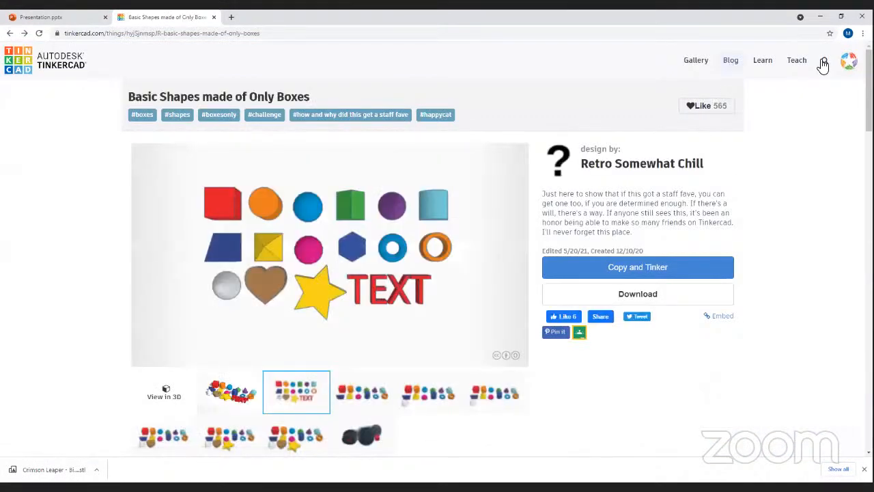
# - Reopen the empty Exquisite Densor-Jofo design from your designs in the editor and clear the downloads bar
pyautogui.click(848, 60)
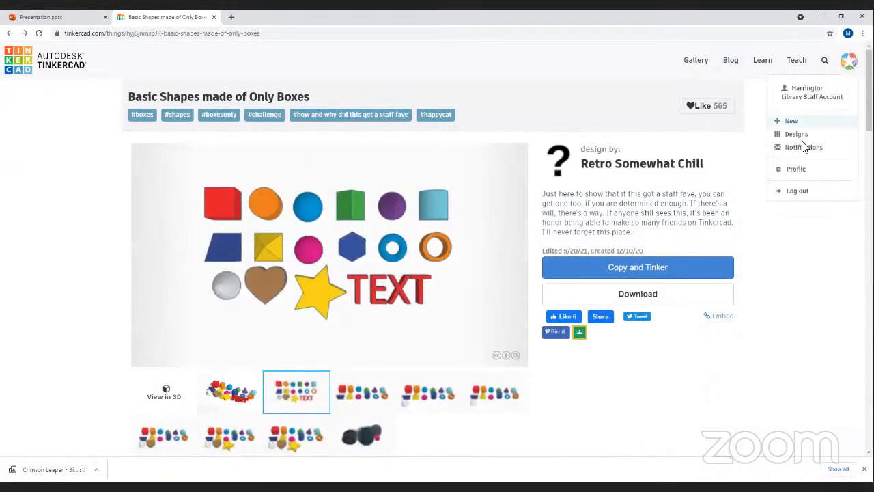
pyautogui.click(844, 133)
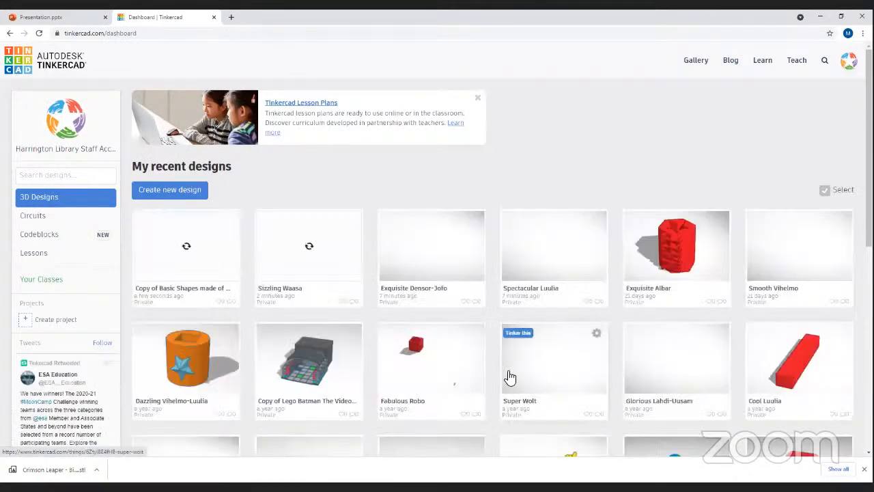
pyautogui.click(390, 228)
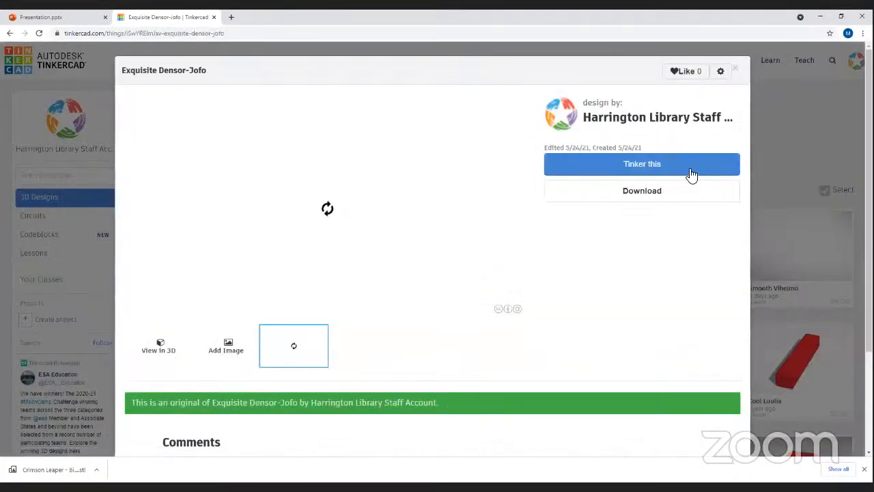
pyautogui.click(657, 166)
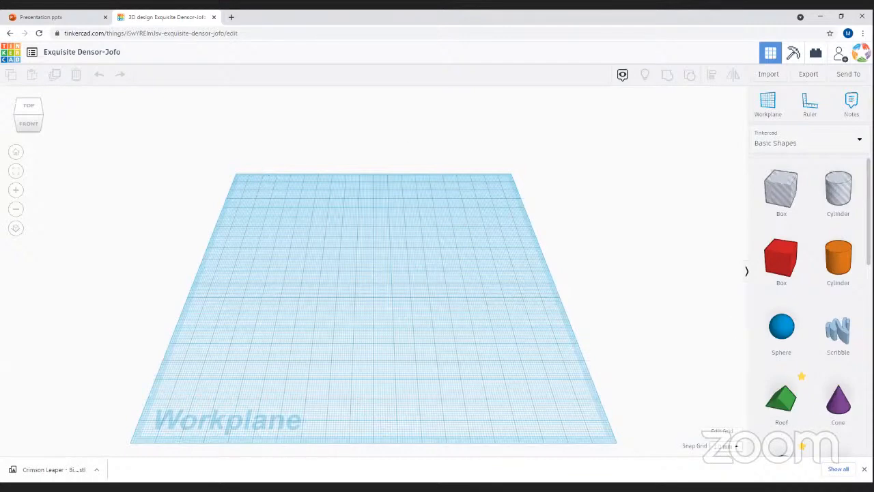
pyautogui.click(864, 469)
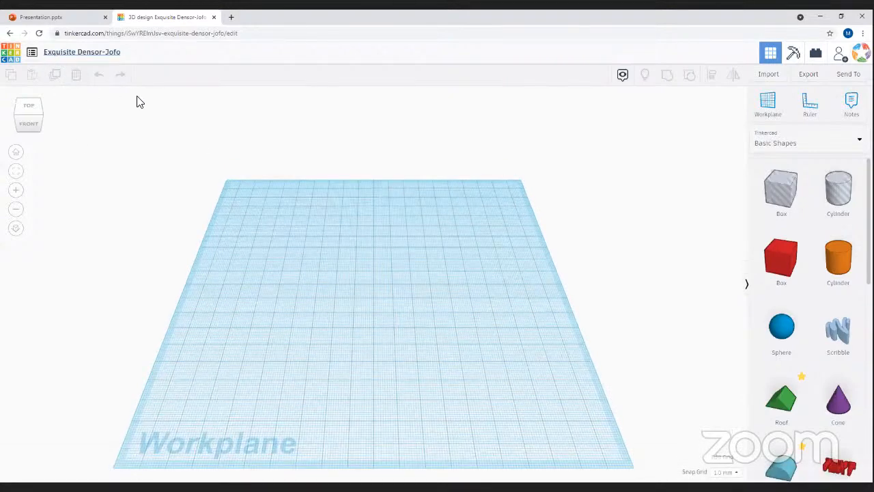
# - Rename the design from Exquisite Densor-Jofo to 'Class Project'
pyautogui.click(114, 57)
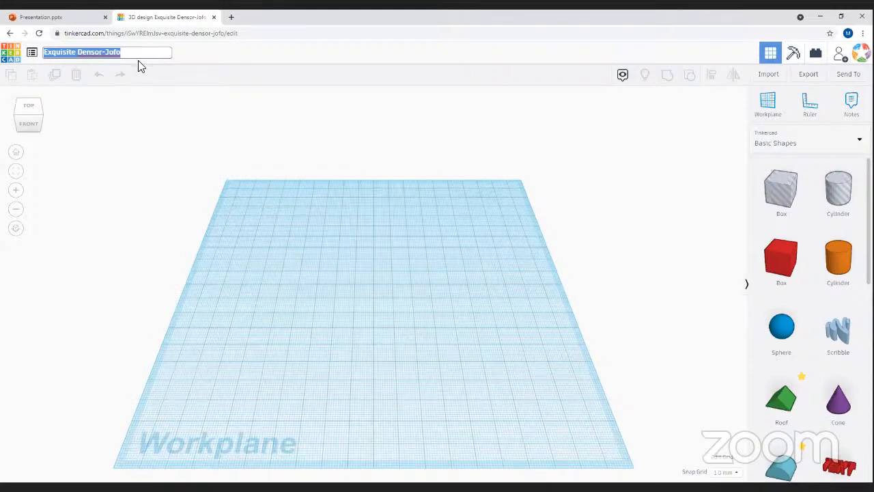
pyautogui.write('Class Project')
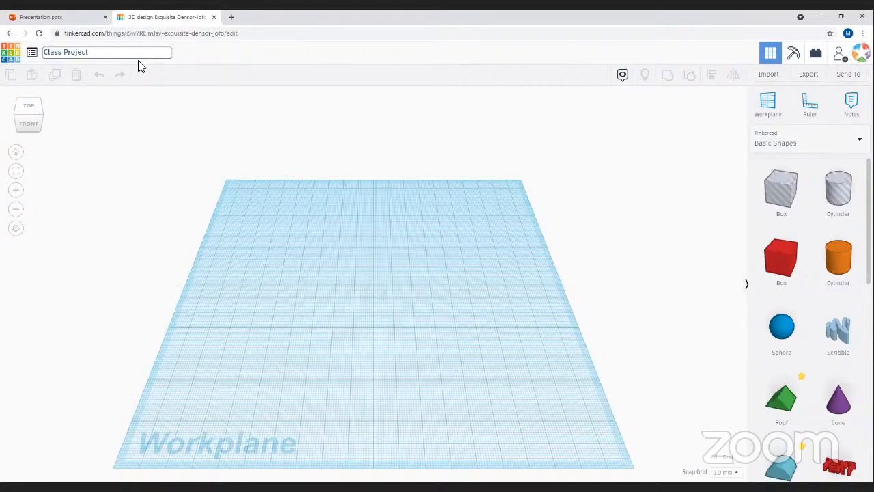
pyautogui.press('Return')
pyautogui.moveTo(418, 389); pyautogui.dragTo(224, 187)
pyautogui.moveTo(342, 225); pyautogui.dragTo(133, 219, button='right')
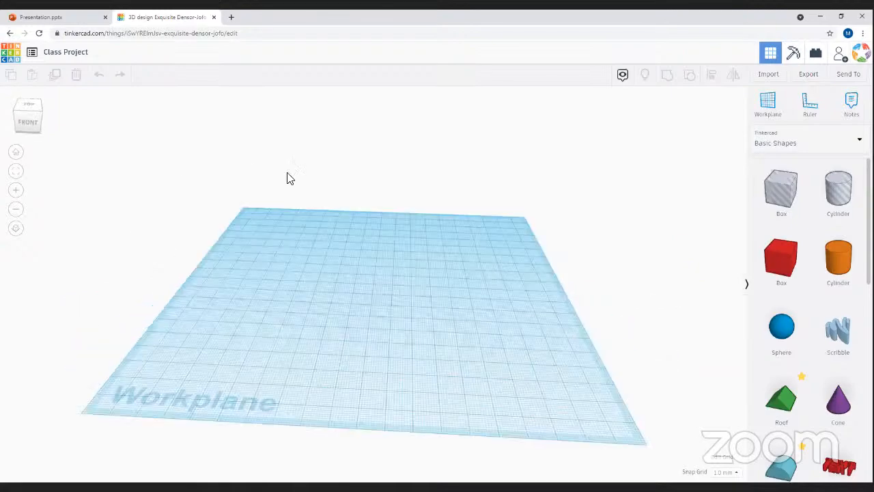
pyautogui.moveTo(247, 166); pyautogui.dragTo(422, 328, button='right')
pyautogui.moveTo(6, 292); pyautogui.dragTo(63, 278, button='right')
pyautogui.moveTo(275, 250); pyautogui.dragTo(324, 273, button='right')
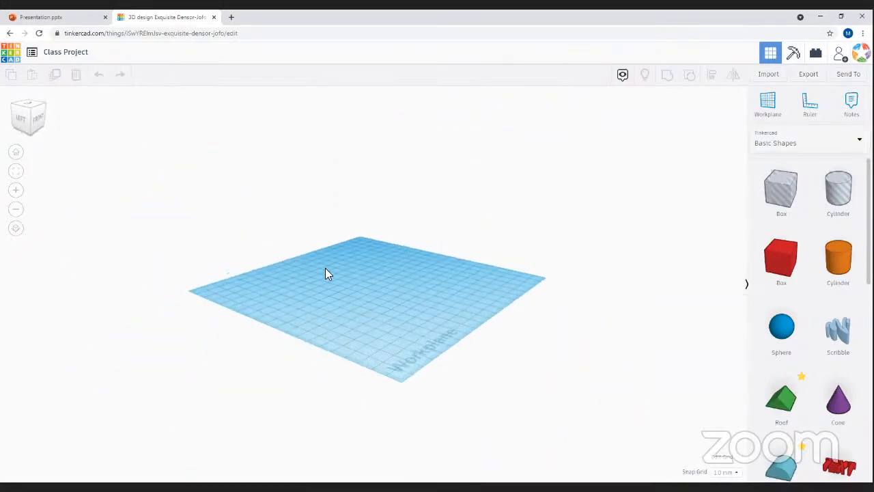
pyautogui.click(16, 194)
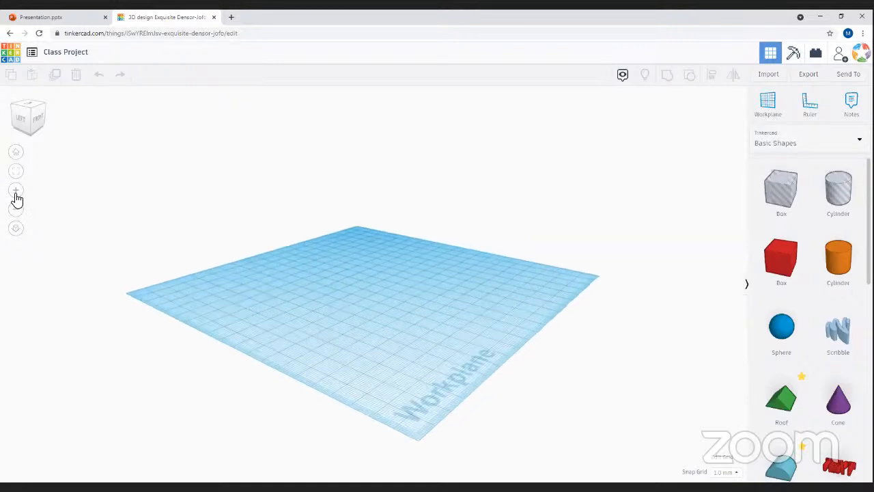
pyautogui.click(18, 210)
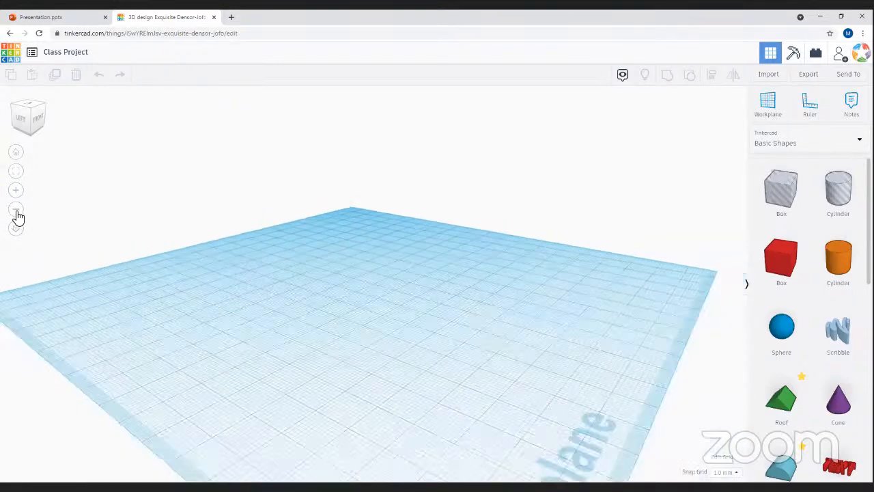
pyautogui.click(18, 210)
pyautogui.moveTo(117, 149); pyautogui.dragTo(353, 448, button='right')
pyautogui.moveTo(569, 271); pyautogui.dragTo(3, 408, button='right')
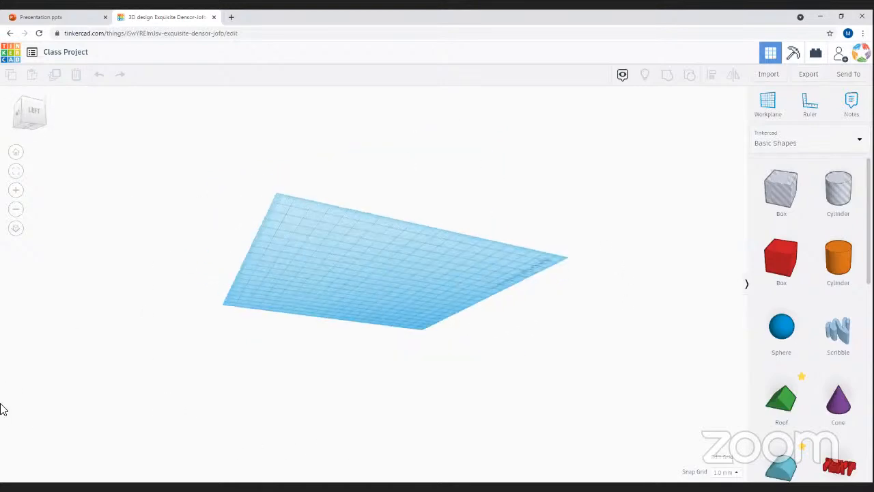
pyautogui.click(17, 157)
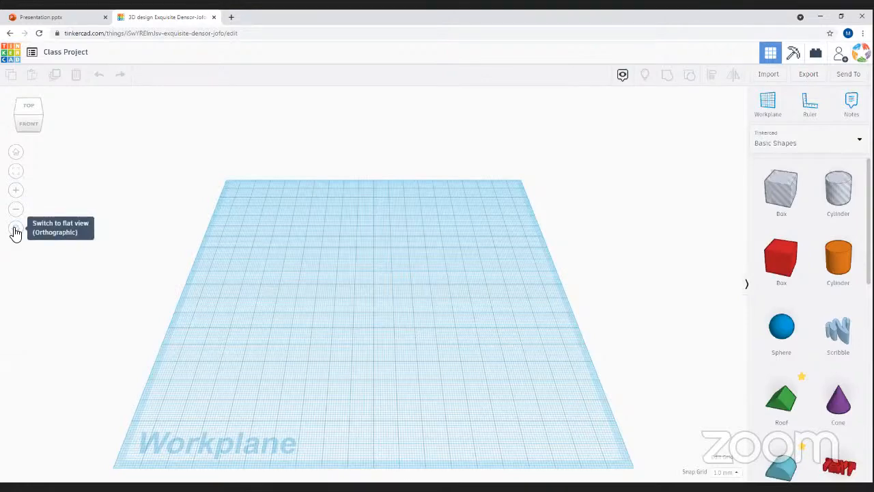
pyautogui.click(16, 229)
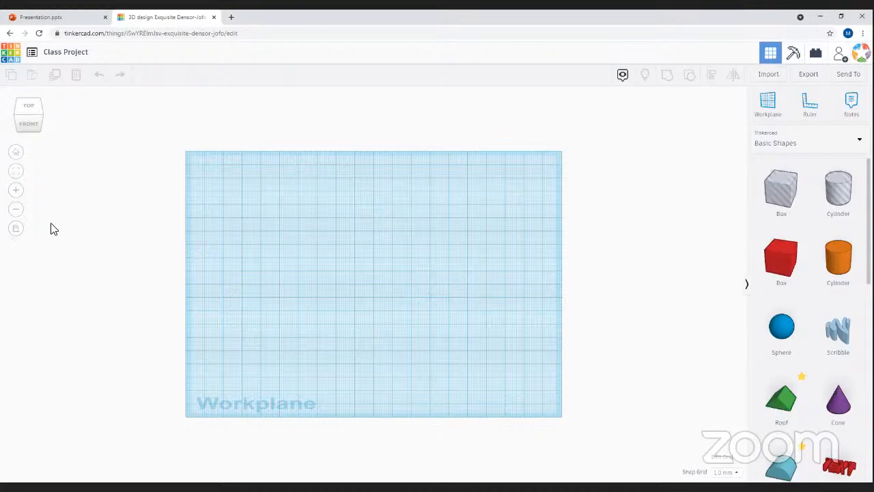
pyautogui.click(14, 232)
pyautogui.moveTo(150, 183); pyautogui.dragTo(384, 381, button='right')
pyautogui.click(15, 232)
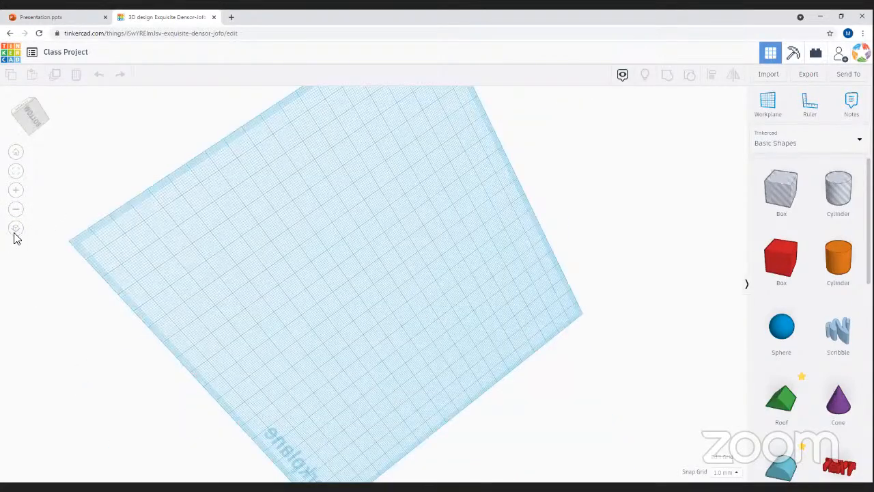
pyautogui.click(14, 233)
pyautogui.moveTo(421, 316); pyautogui.dragTo(82, 226, button='right')
pyautogui.click(16, 152)
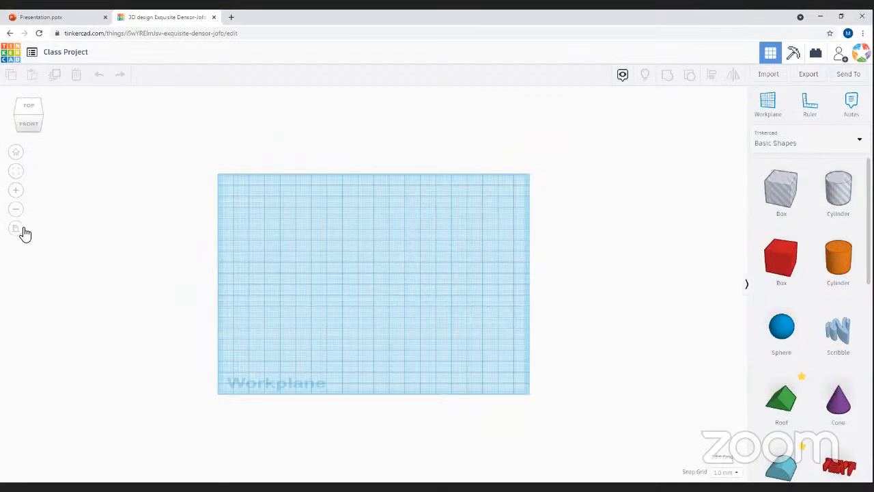
pyautogui.click(21, 231)
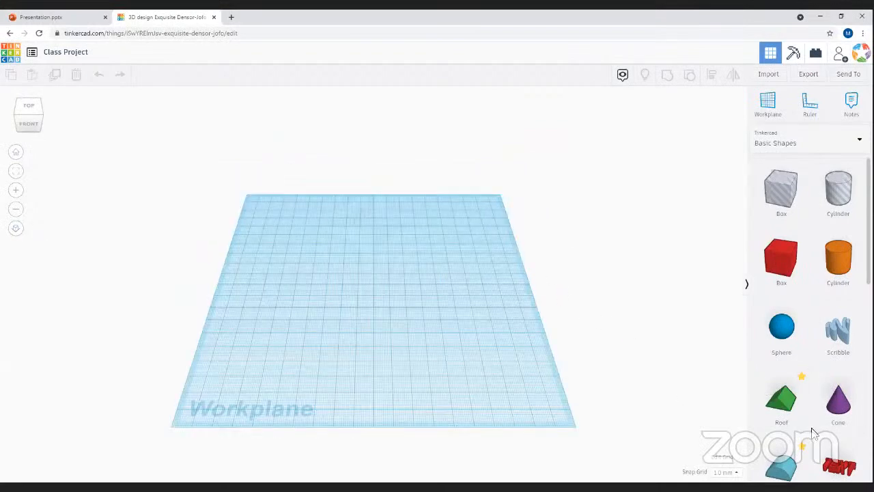
pyautogui.moveTo(331, 414); pyautogui.dragTo(447, 389, button='right')
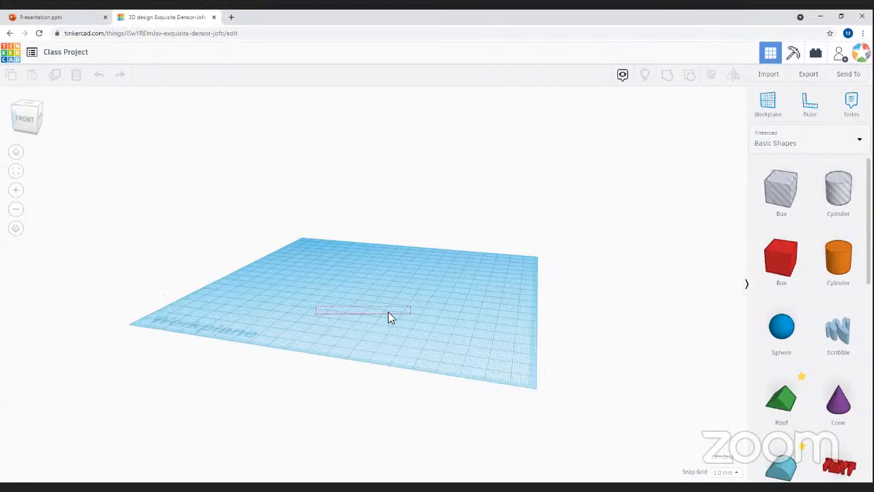
# - Place a red box and, in front of it, a purple cone on the workplane
pyautogui.moveTo(298, 275); pyautogui.dragTo(540, 393, button='right')
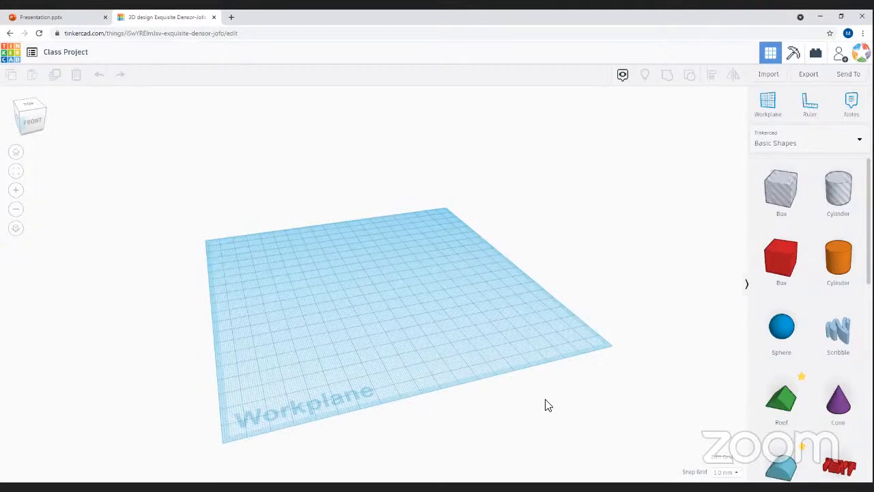
pyautogui.moveTo(748, 275); pyautogui.dragTo(356, 292)
pyautogui.moveTo(449, 360); pyautogui.dragTo(325, 385, button='right')
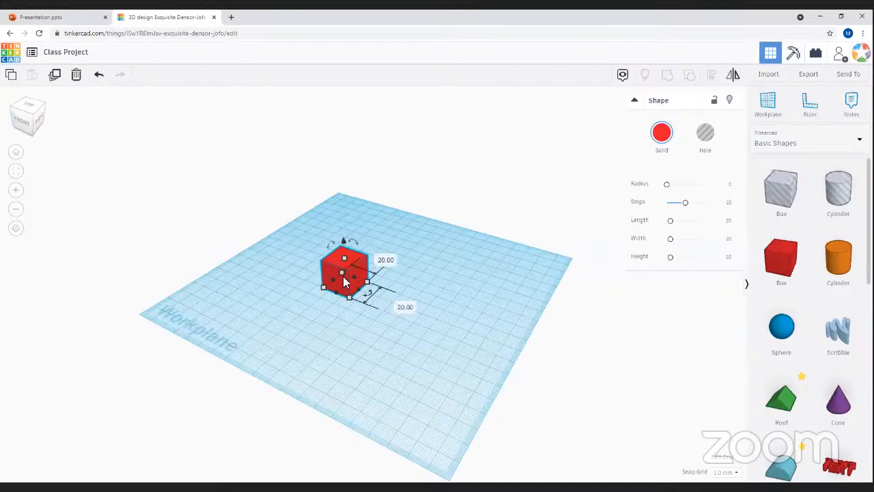
pyautogui.click(385, 387)
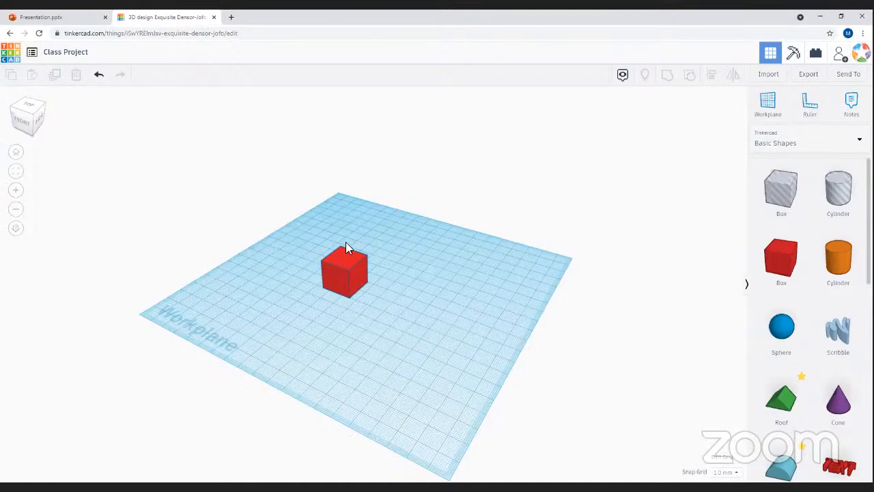
pyautogui.moveTo(839, 416); pyautogui.dragTo(372, 420)
pyautogui.moveTo(371, 419); pyautogui.dragTo(439, 348, button='right')
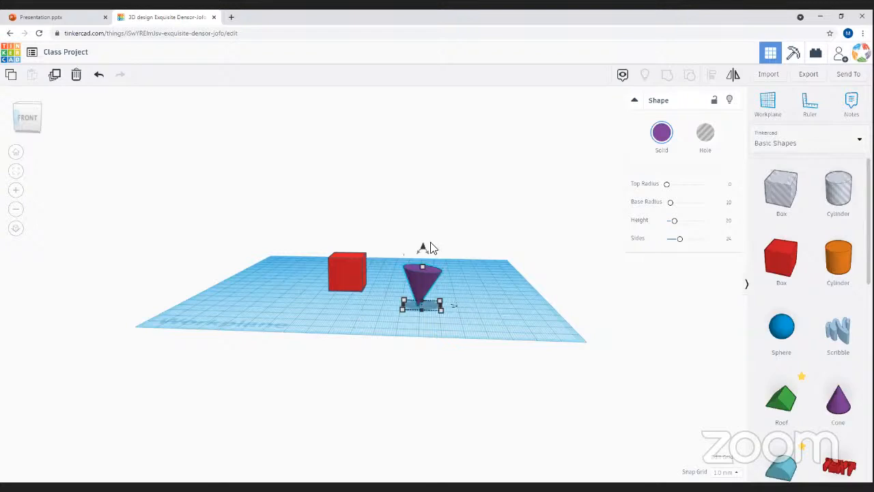
# - Nudge the purple cone to the right and reposition the red box
pyautogui.moveTo(414, 270); pyautogui.dragTo(434, 286)
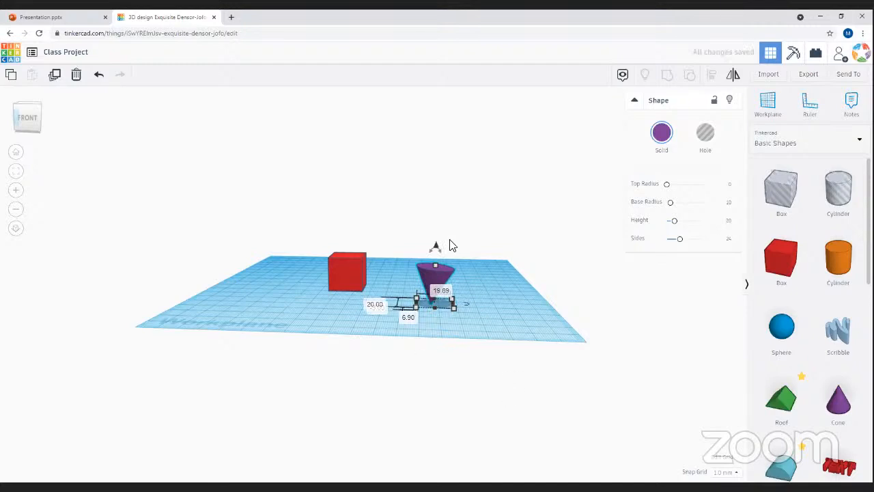
pyautogui.moveTo(348, 273); pyautogui.dragTo(347, 300)
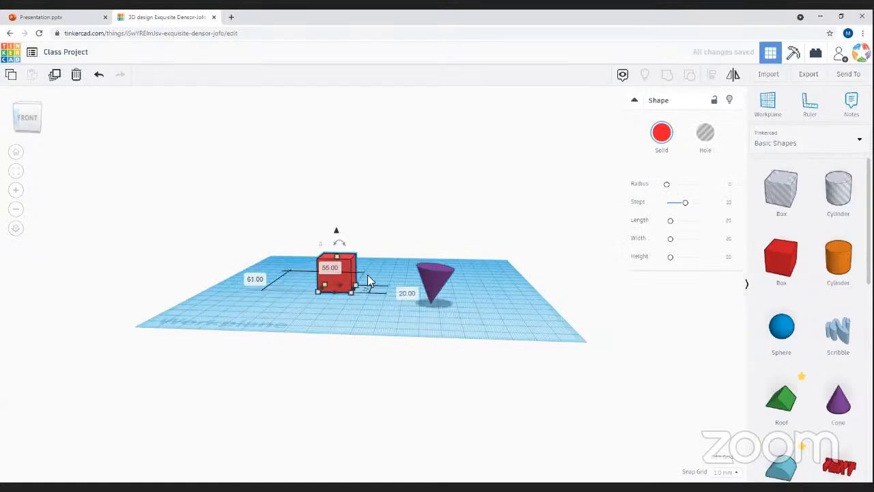
pyautogui.click(365, 305)
# - Box-select the red box and purple cone and delete both
pyautogui.moveTo(372, 306); pyautogui.dragTo(386, 334, button='right')
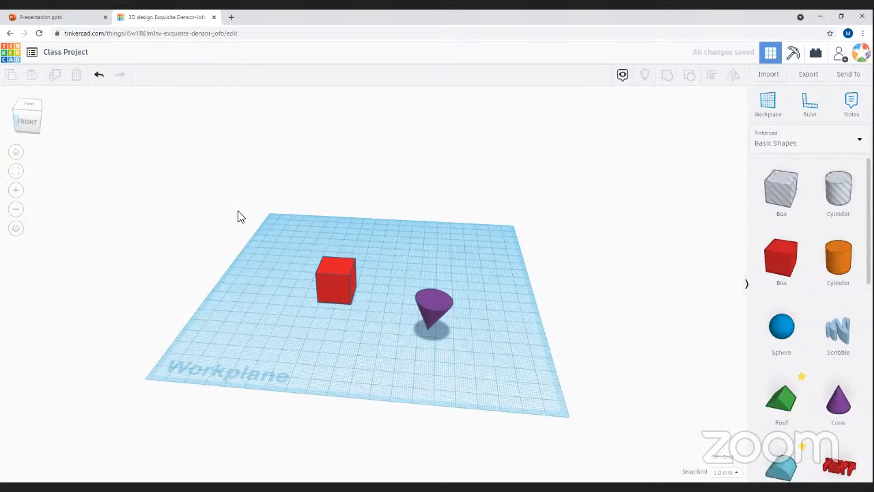
pyautogui.moveTo(236, 209); pyautogui.dragTo(517, 364)
pyautogui.press('Delete')
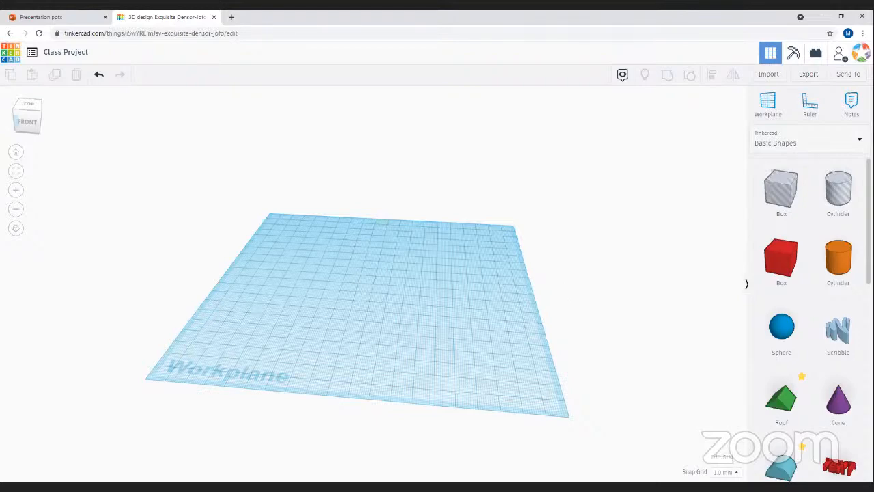
# - Drop a new 20 by 20 by 20 red box onto the empty workplane
pyautogui.moveTo(400, 369); pyautogui.dragTo(437, 343, button='right')
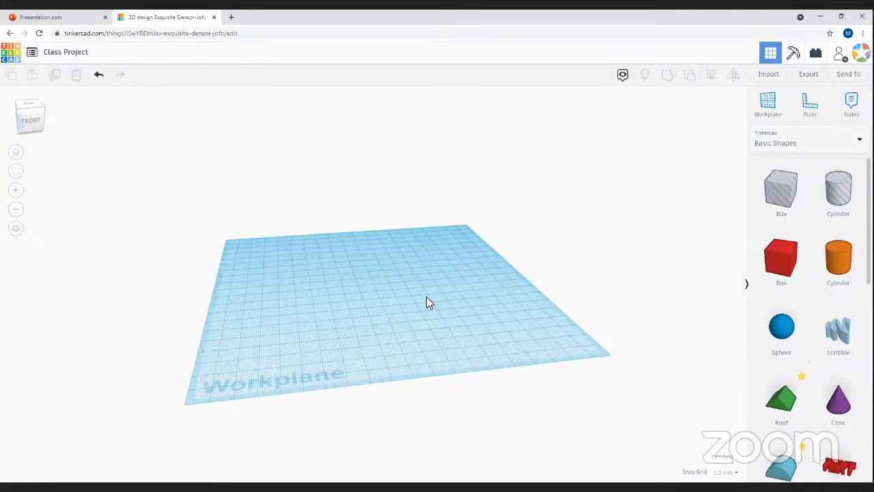
pyautogui.moveTo(464, 326); pyautogui.dragTo(414, 404, button='right')
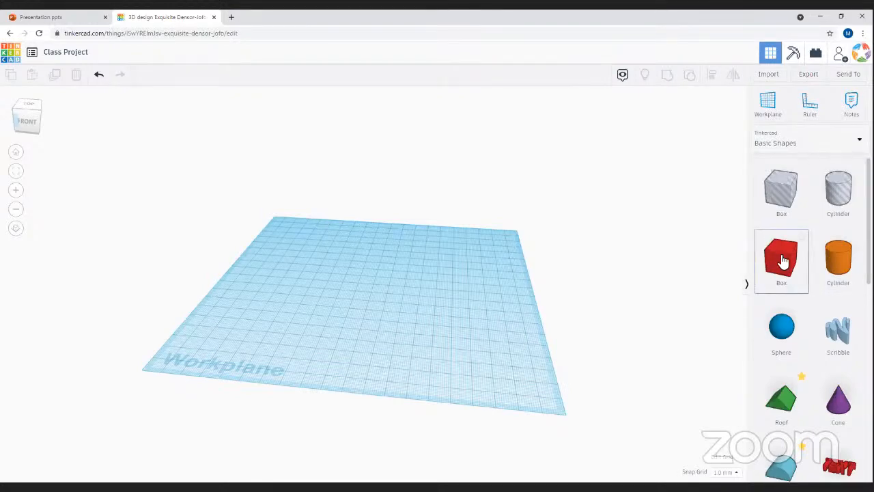
pyautogui.moveTo(333, 322); pyautogui.dragTo(708, 312, button='right')
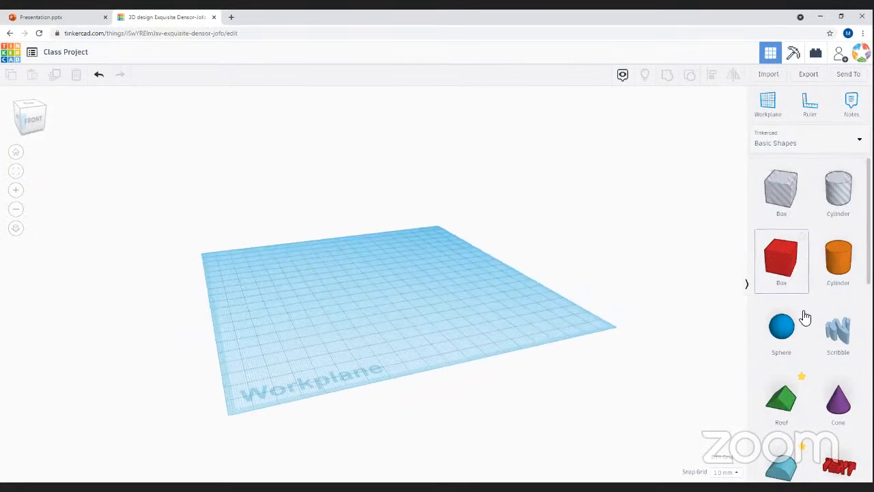
pyautogui.moveTo(789, 271); pyautogui.dragTo(352, 295)
pyautogui.moveTo(505, 318); pyautogui.dragTo(389, 324)
pyautogui.moveTo(389, 324); pyautogui.dragTo(402, 246, button='right')
# - Select the red box, stretch its footprint to 78 by 54, then undo back to a cube
pyautogui.click(341, 270)
pyautogui.moveTo(366, 317); pyautogui.dragTo(312, 259, button='right')
pyautogui.scroll(1, 297, 151)
pyautogui.click(329, 267)
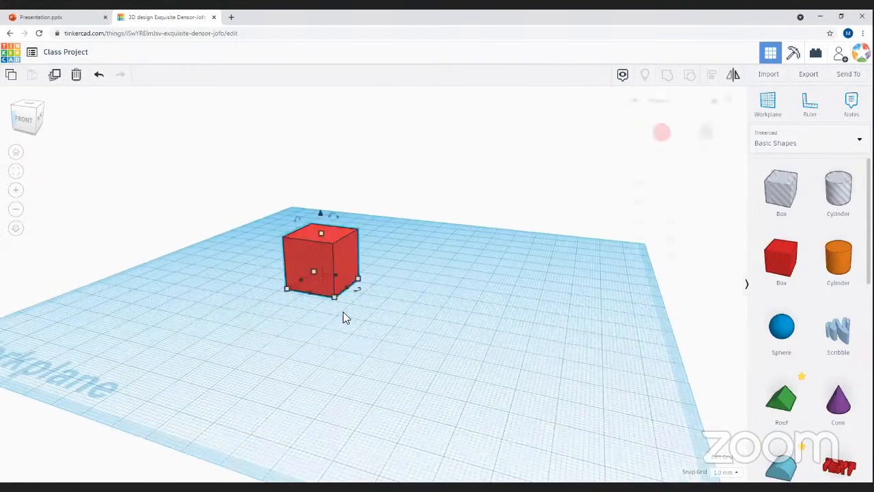
pyautogui.scroll(3, 280, 185)
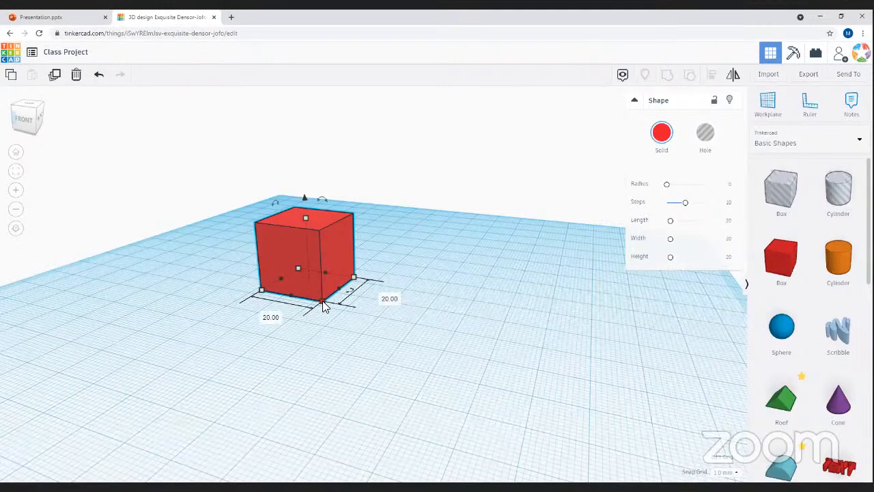
pyautogui.moveTo(325, 306); pyautogui.dragTo(330, 336)
pyautogui.moveTo(508, 380); pyautogui.dragTo(136, 475)
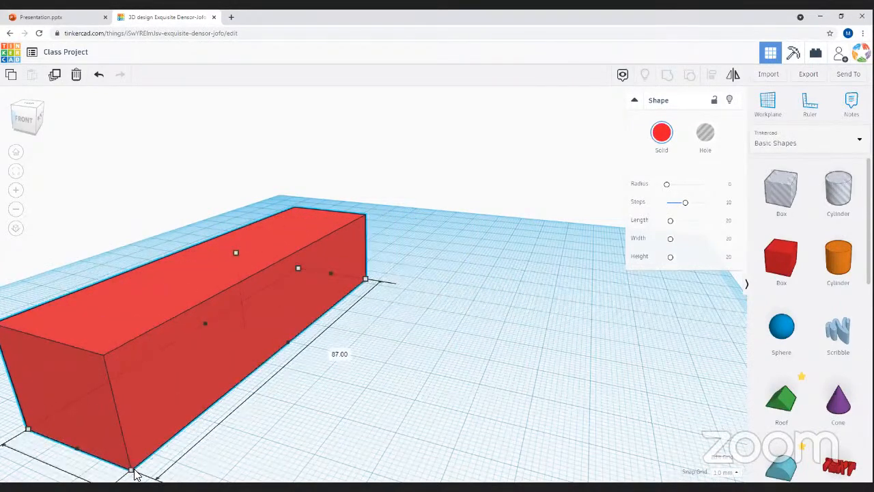
pyautogui.moveTo(217, 452); pyautogui.dragTo(524, 435)
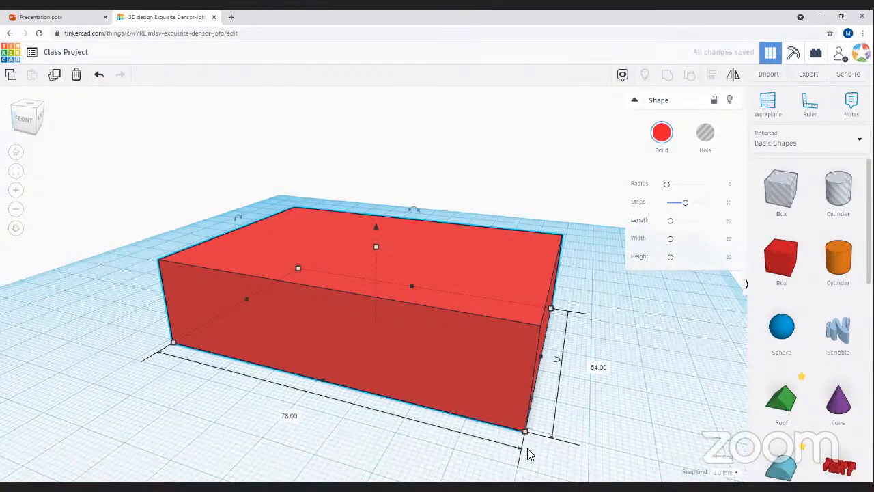
pyautogui.hotkey('ctrl', 'z')
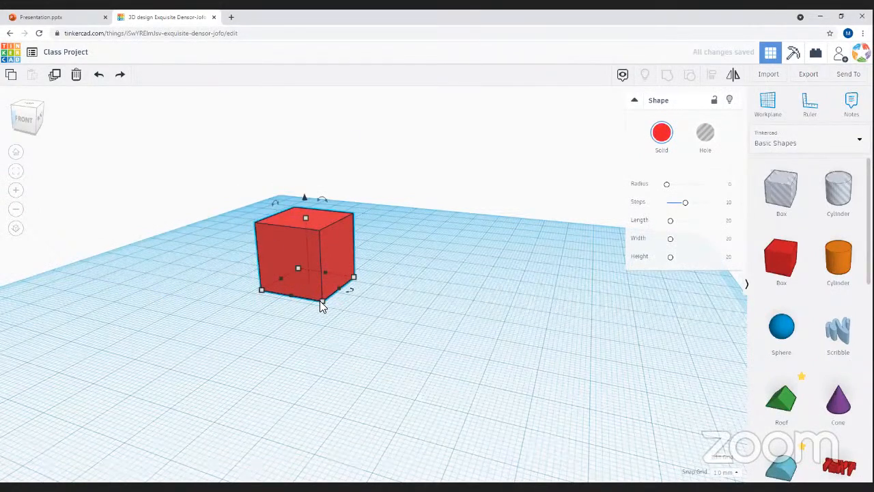
# - Try enlarging the cube evenly, up to 37, undoing each resize
pyautogui.keyDown('shift'); pyautogui.moveTo(322, 305); pyautogui.dragTo(392, 348); pyautogui.keyUp('shift')
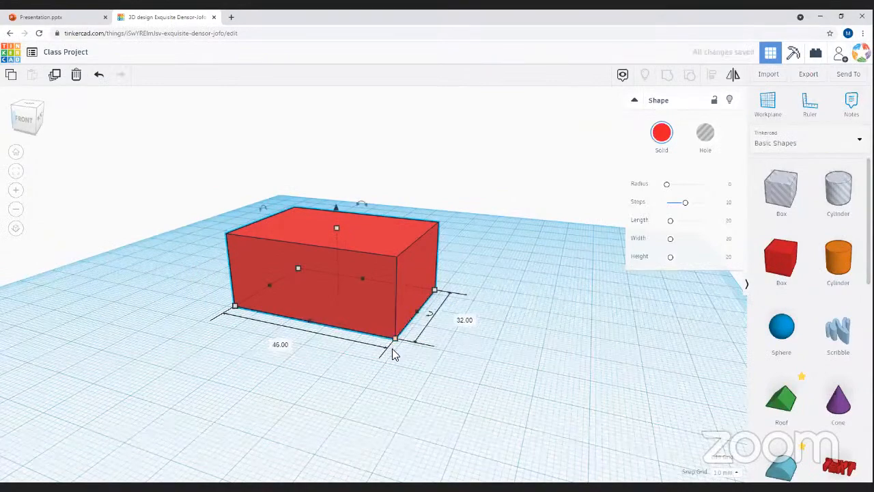
pyautogui.hotkey('ctrl', 'z')
pyautogui.keyDown('shift'); pyautogui.moveTo(327, 306); pyautogui.dragTo(365, 360); pyautogui.keyUp('shift')
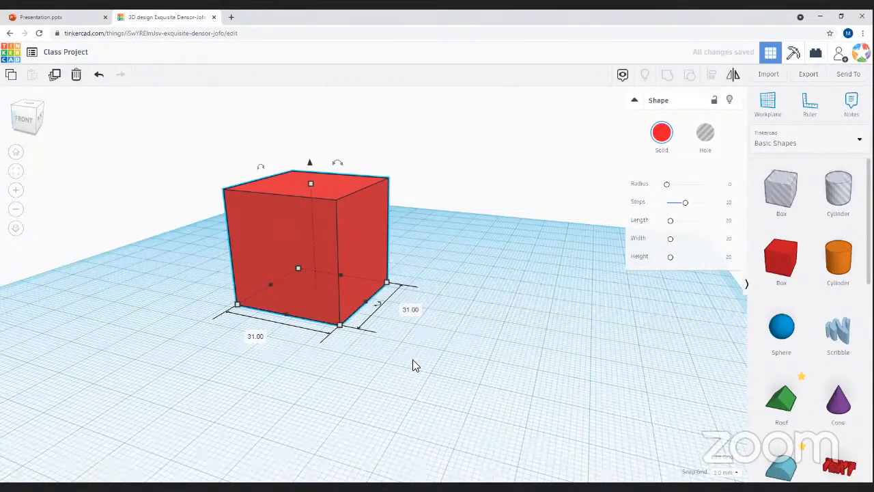
pyautogui.hotkey('ctrl', 'z')
# - Stretch the red box into a long bar, lengthening it to 100 and then 117
pyautogui.moveTo(343, 293); pyautogui.dragTo(490, 344)
pyautogui.moveTo(627, 388); pyautogui.dragTo(488, 362)
pyautogui.moveTo(470, 396); pyautogui.dragTo(346, 325, button='right')
pyautogui.moveTo(336, 327); pyautogui.dragTo(180, 316)
pyautogui.moveTo(179, 316); pyautogui.dragTo(84, 77, button='right')
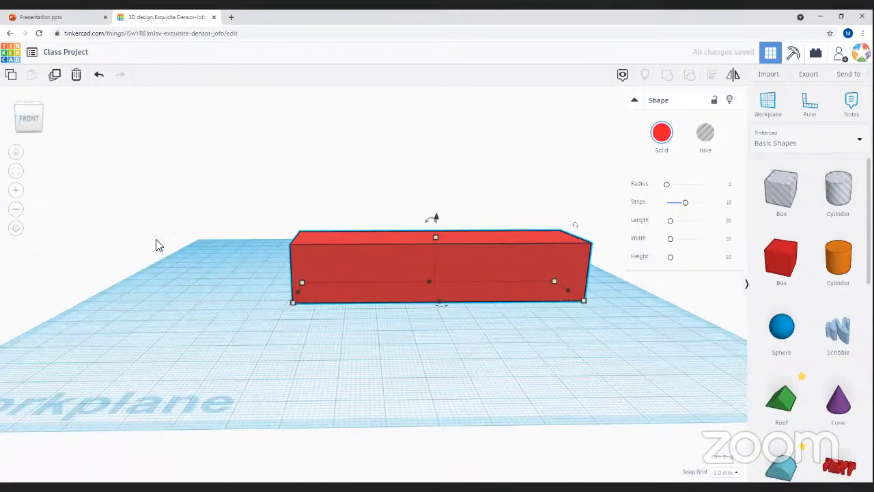
# - Undo the resizes and step back and forth through history, restoring the red box alone
pyautogui.hotkey('ctrl', 'z')
pyautogui.hotkey('ctrl', 'z')
pyautogui.hotkey('ctrl', 'z')
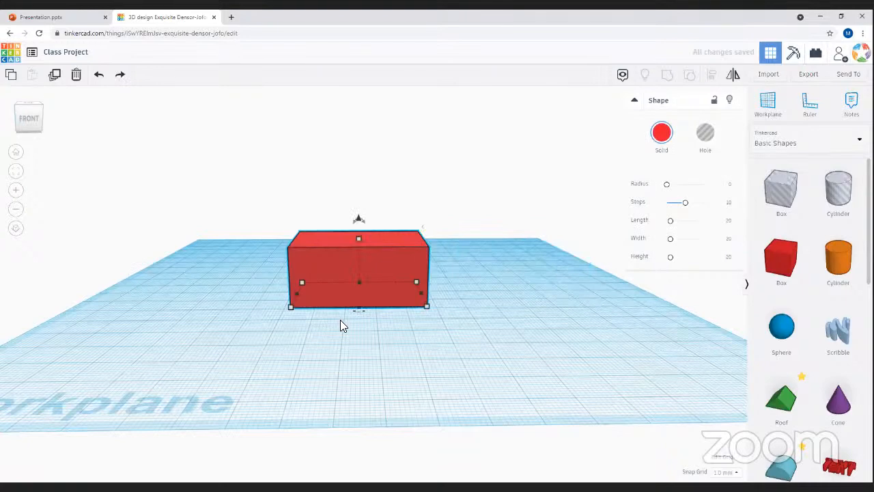
pyautogui.hotkey('ctrl', 'z')
pyautogui.hotkey('ctrl', 'z')
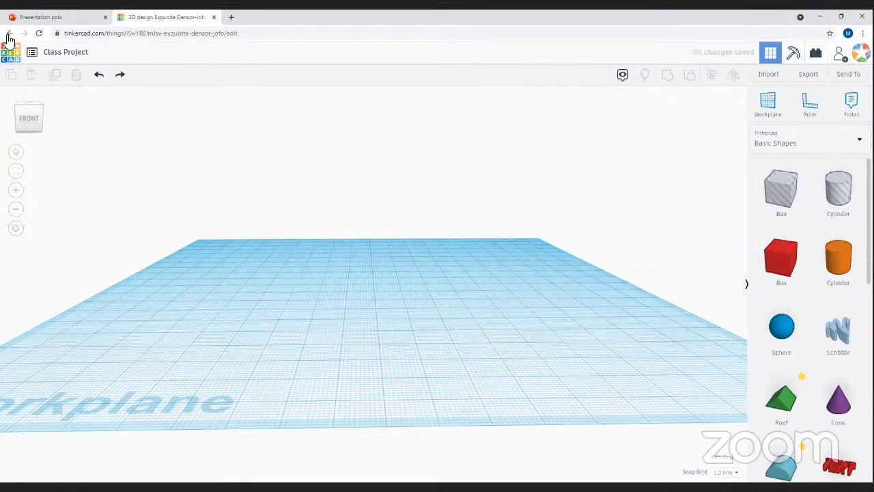
pyautogui.click(117, 77)
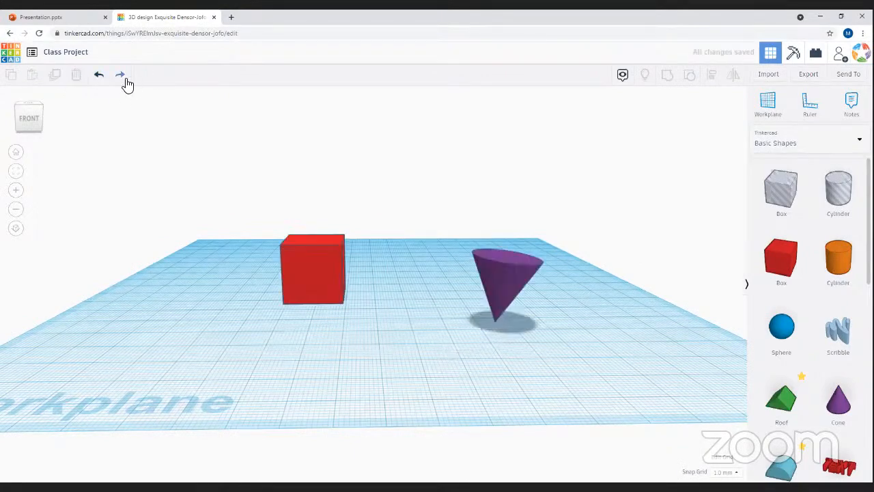
pyautogui.click(124, 80)
pyautogui.click(120, 76)
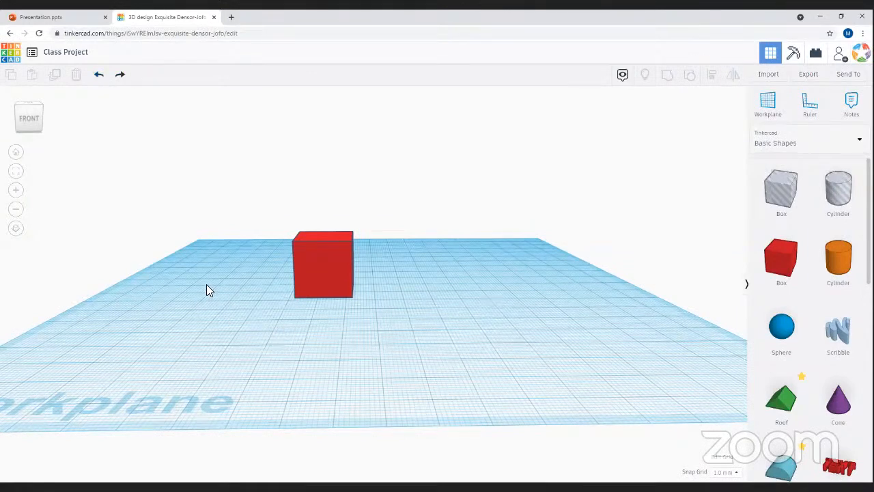
pyautogui.hotkey('ctrl', 'z')
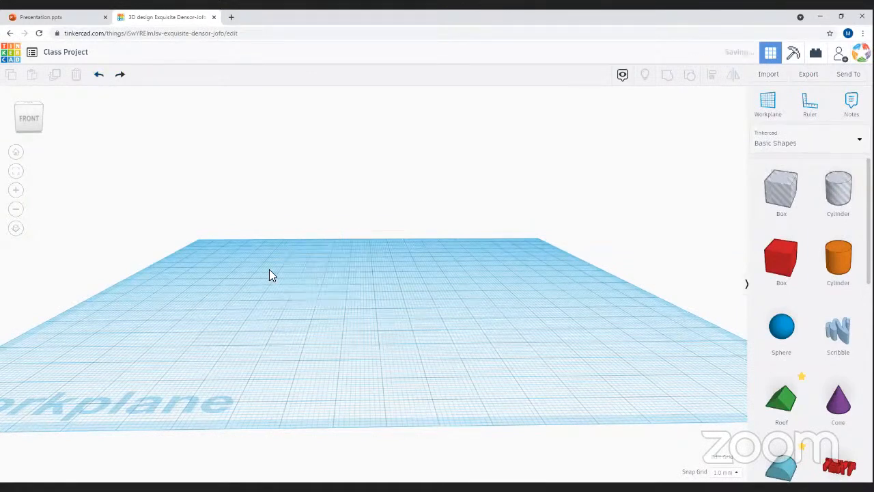
pyautogui.click(121, 76)
# - Undo once more and redo to leave the 20 by 20 by 20 red cube
pyautogui.moveTo(325, 353); pyautogui.dragTo(413, 302, button='right')
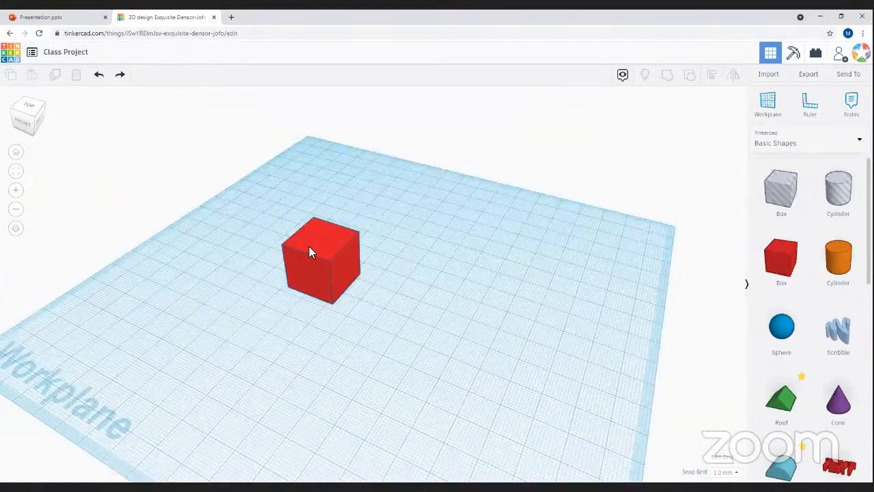
pyautogui.hotkey('ctrl', 'z')
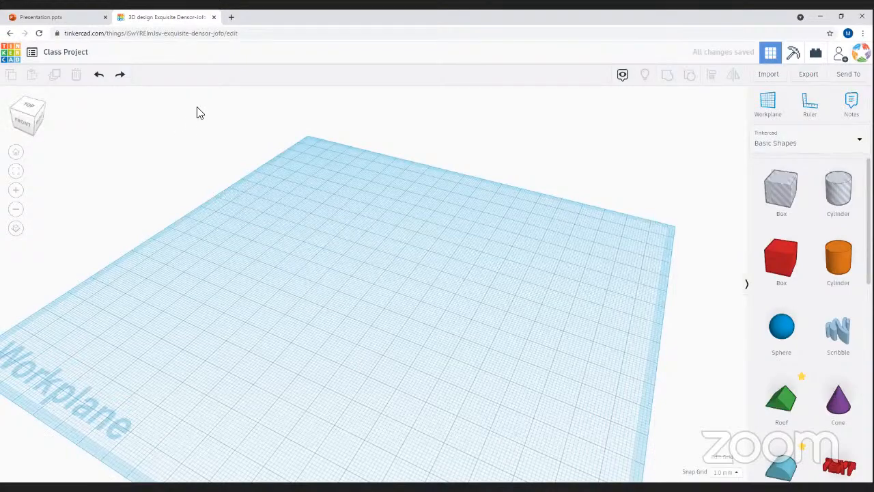
pyautogui.click(122, 75)
pyautogui.moveTo(342, 389); pyautogui.dragTo(305, 303, button='right')
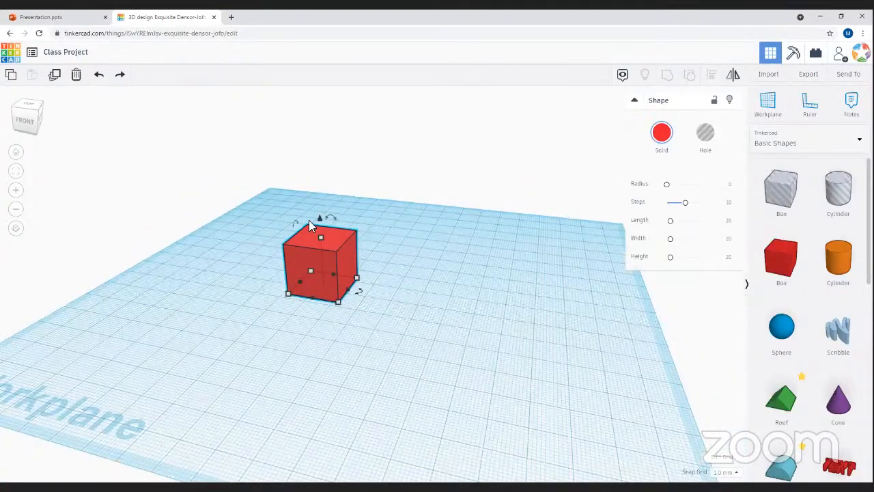
# - Move the red box toward the left side of the workplane
pyautogui.moveTo(349, 360); pyautogui.dragTo(312, 331, button='right')
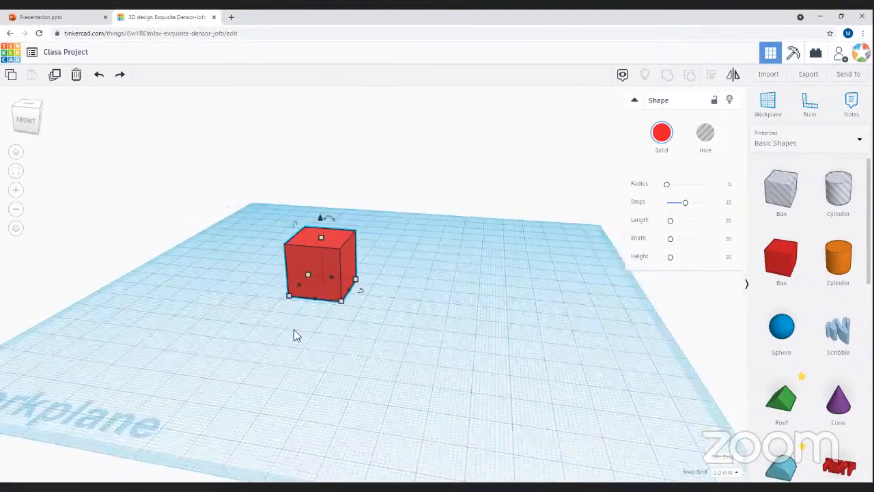
pyautogui.moveTo(381, 346); pyautogui.dragTo(419, 243, button='right')
pyautogui.moveTo(419, 243); pyautogui.dragTo(316, 273)
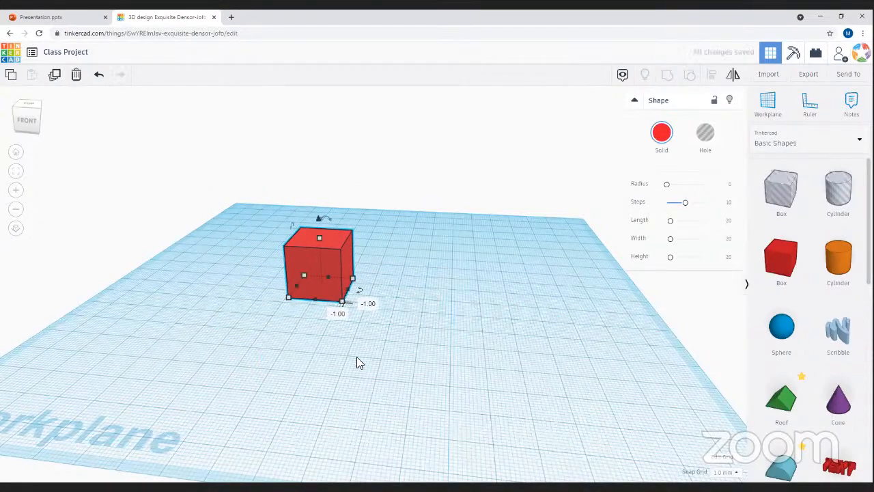
pyautogui.click(346, 365)
# - Lift the red box 23 above the workplane, then lower it back to 0
pyautogui.moveTo(353, 339); pyautogui.dragTo(319, 303, button='right')
pyautogui.click(299, 247)
pyautogui.moveTo(396, 350); pyautogui.dragTo(385, 378, button='right')
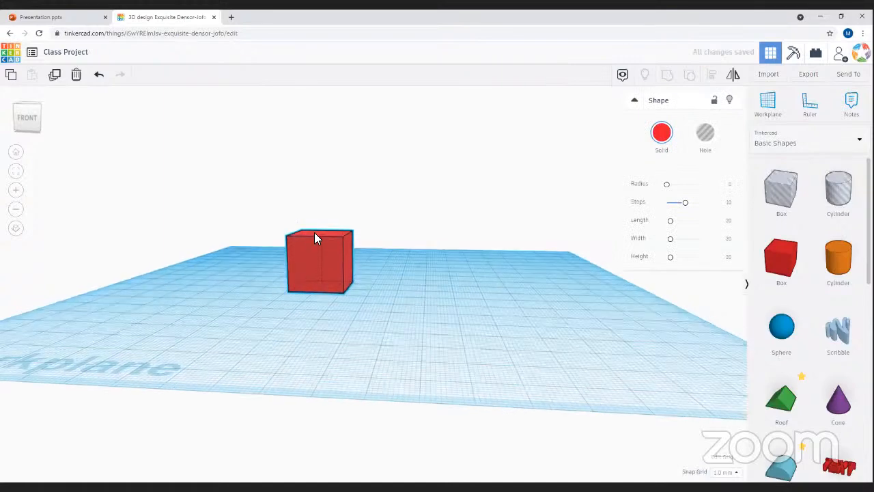
pyautogui.moveTo(321, 235); pyautogui.dragTo(322, 156)
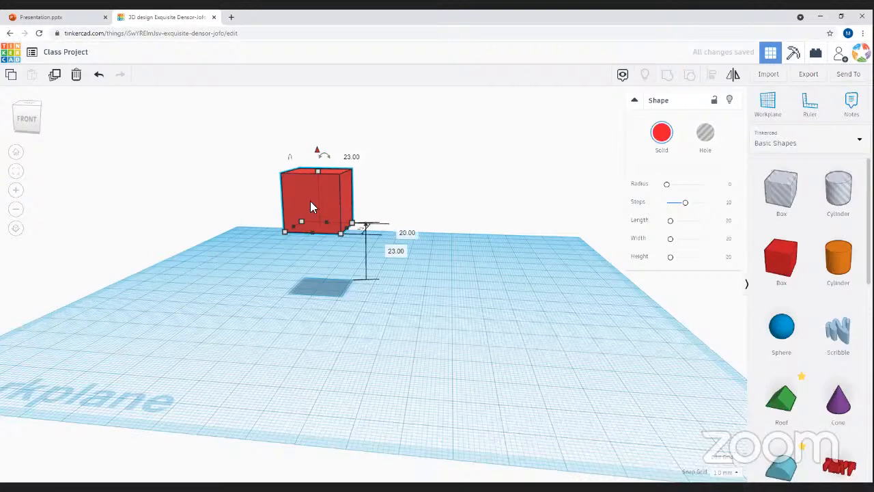
pyautogui.moveTo(322, 153); pyautogui.dragTo(328, 221)
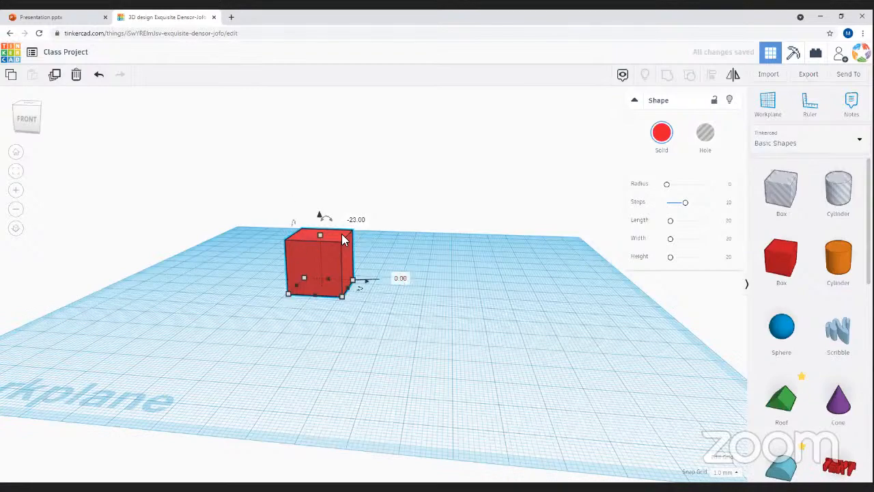
pyautogui.click(189, 286)
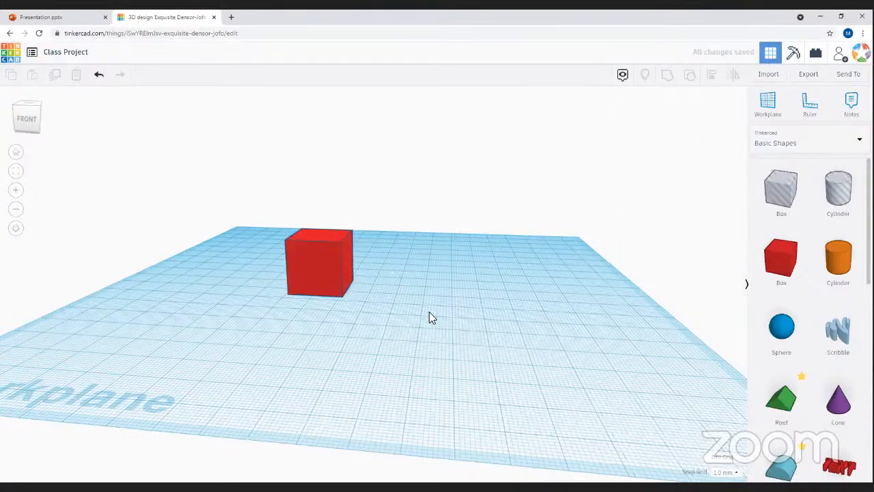
# - Orbit to an elevated corner view to inspect the box back on the grid
pyautogui.moveTo(323, 304); pyautogui.dragTo(509, 392, button='right')
pyautogui.click(345, 297)
pyautogui.moveTo(334, 318); pyautogui.dragTo(293, 312, button='right')
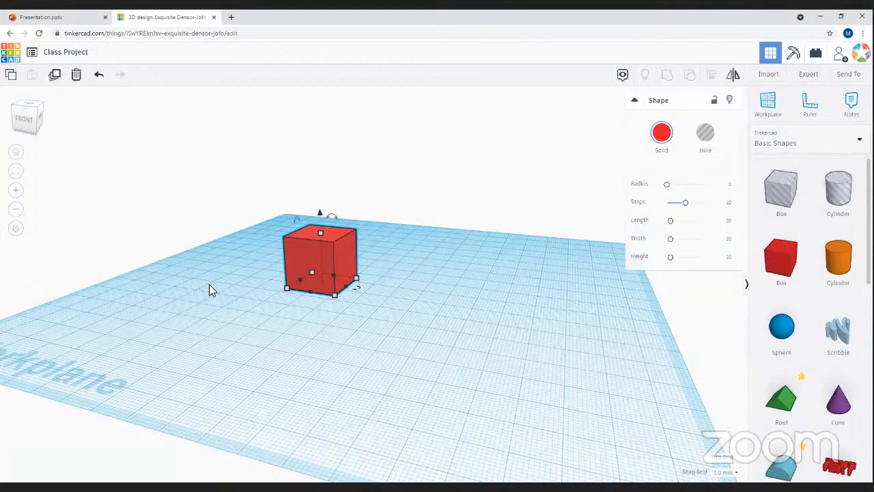
pyautogui.click(287, 316)
pyautogui.moveTo(293, 324); pyautogui.dragTo(436, 343, button='right')
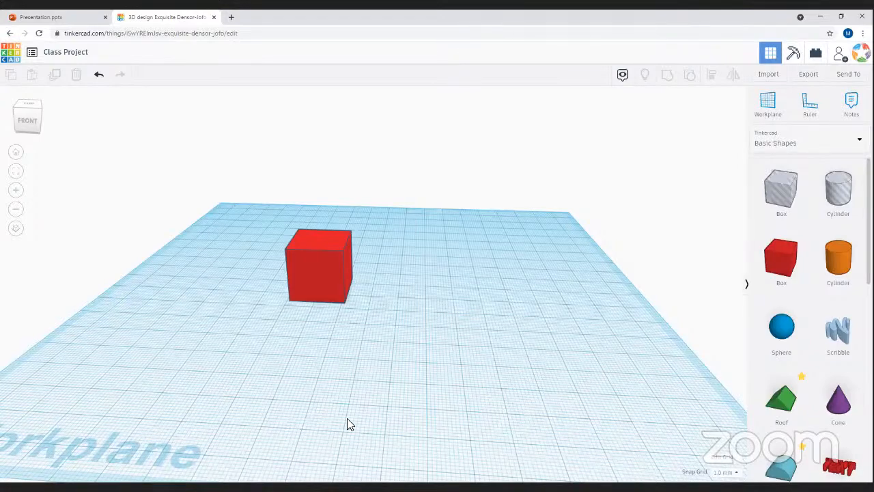
# - Add a blue sphere and move it around the workplane, then delete it
pyautogui.scroll(-3, 347, 418)
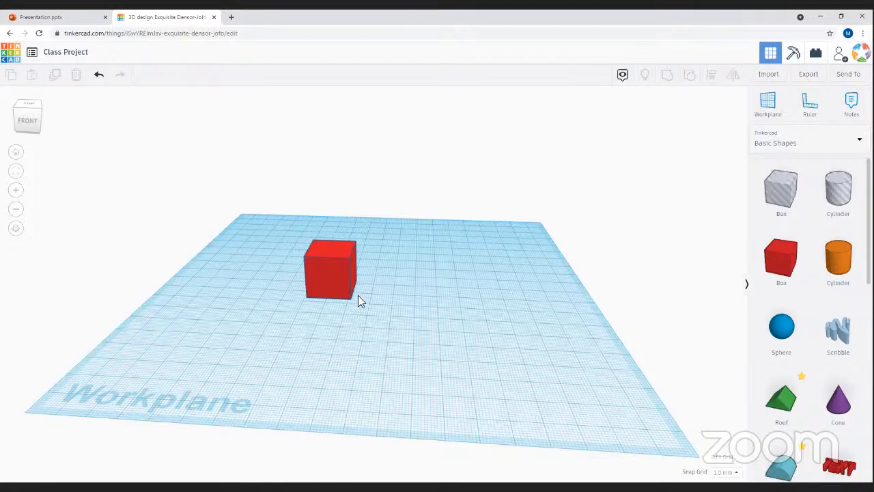
pyautogui.moveTo(791, 340); pyautogui.dragTo(534, 286)
pyautogui.moveTo(512, 234); pyautogui.dragTo(456, 279)
pyautogui.moveTo(514, 291); pyautogui.dragTo(456, 312)
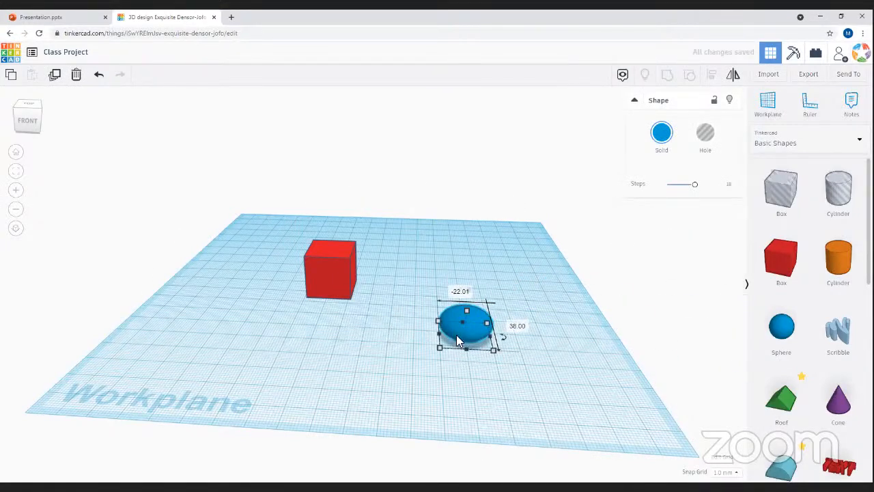
pyautogui.moveTo(502, 342)
pyautogui.mouseDown()
pyautogui.moveTo(695, 326)
pyautogui.moveTo(508, 342)
pyautogui.mouseUp()
pyautogui.press('Delete')
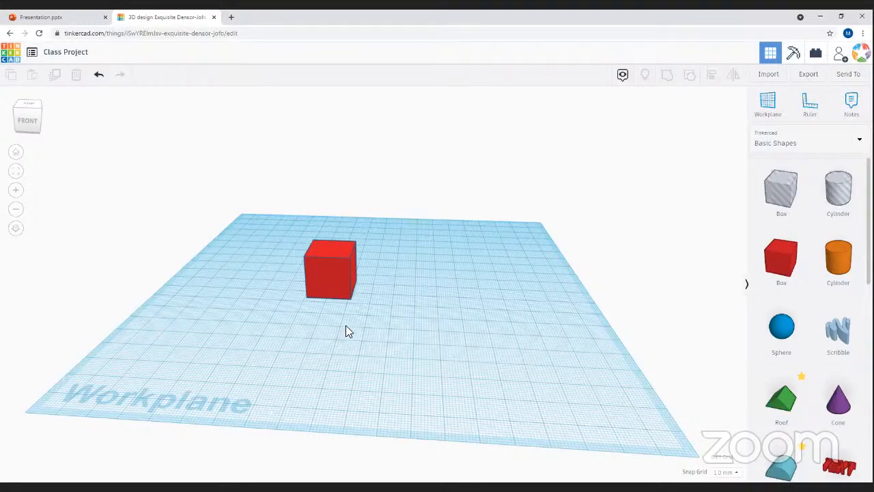
# - Stretch the box to 50 mm and move it, then undo both to restore the cube
pyautogui.click(334, 276)
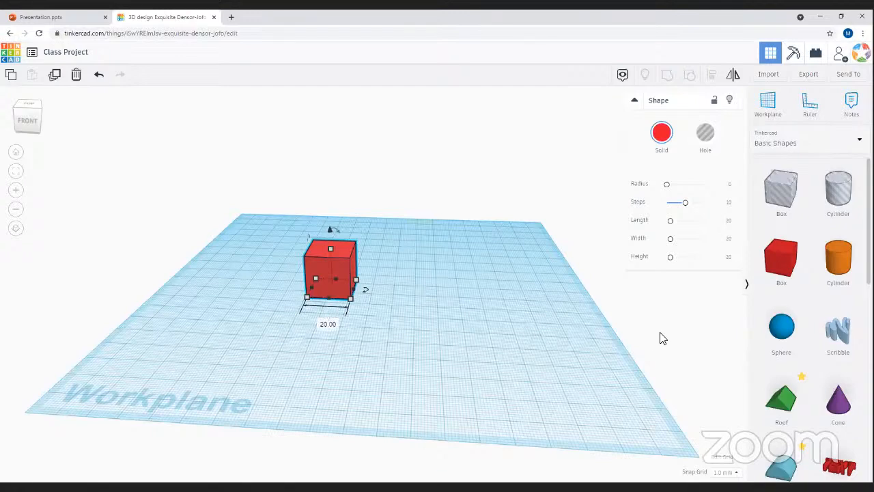
pyautogui.click(444, 309)
pyautogui.click(325, 273)
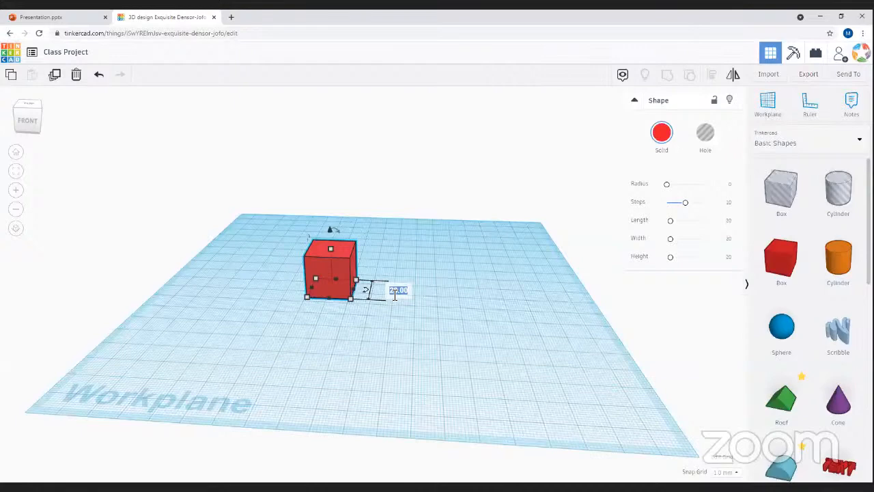
pyautogui.write('50')
pyautogui.press('Return')
pyautogui.moveTo(329, 347); pyautogui.dragTo(307, 266)
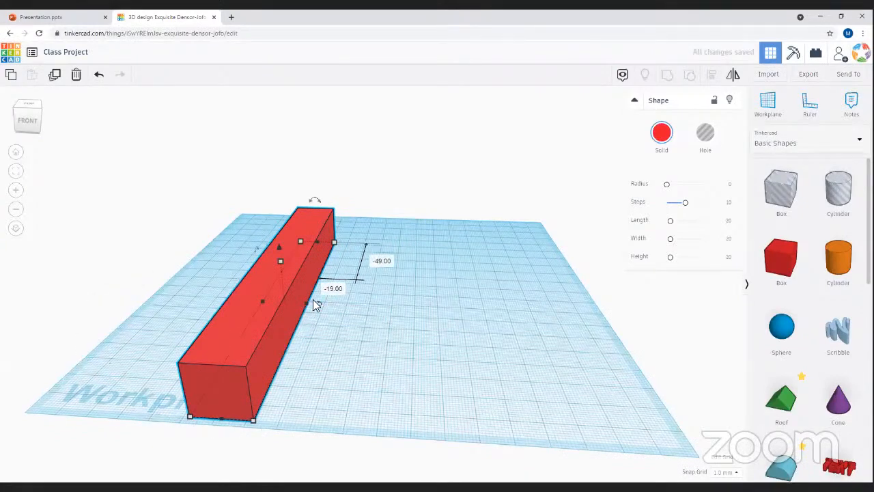
pyautogui.moveTo(320, 305)
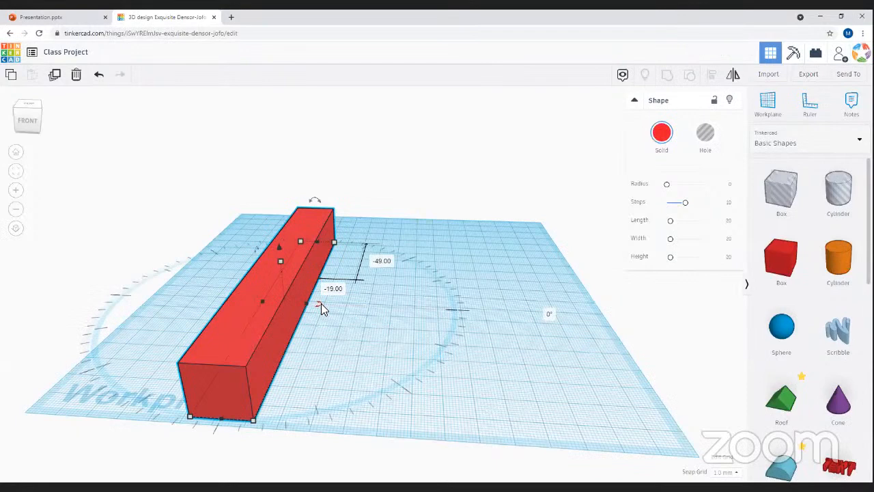
pyautogui.hotkey('ctrl', 'z')
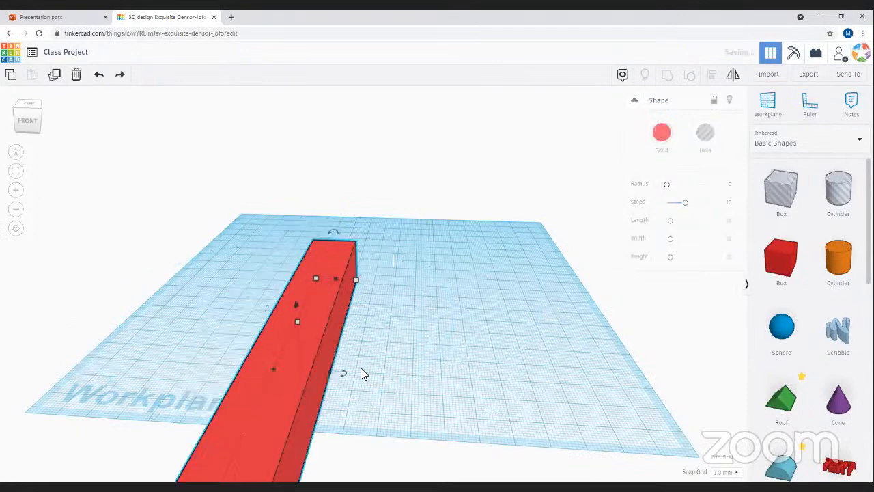
pyautogui.hotkey('ctrl', 'z')
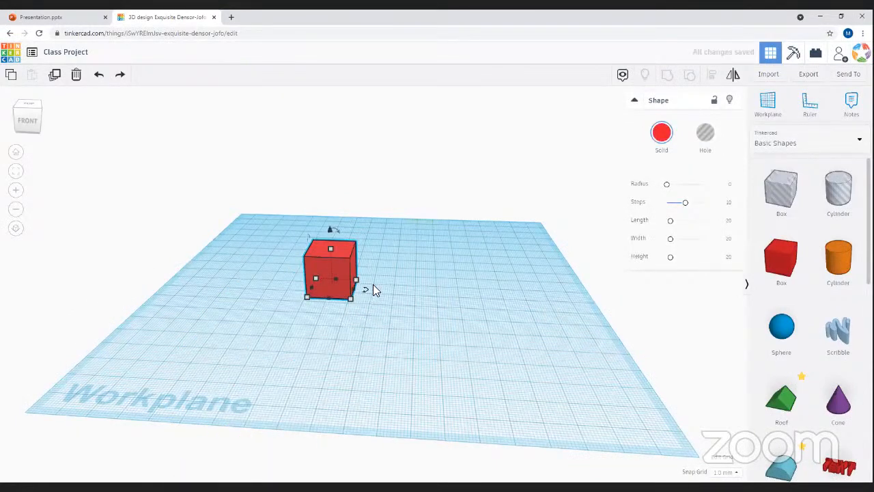
# - Rotate the red cube 180° around its vertical axis
pyautogui.click(365, 290)
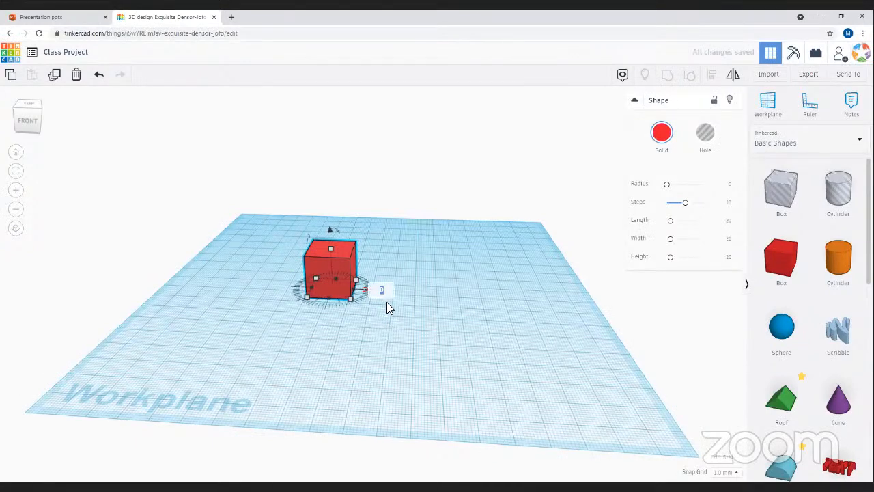
pyautogui.press('Return')
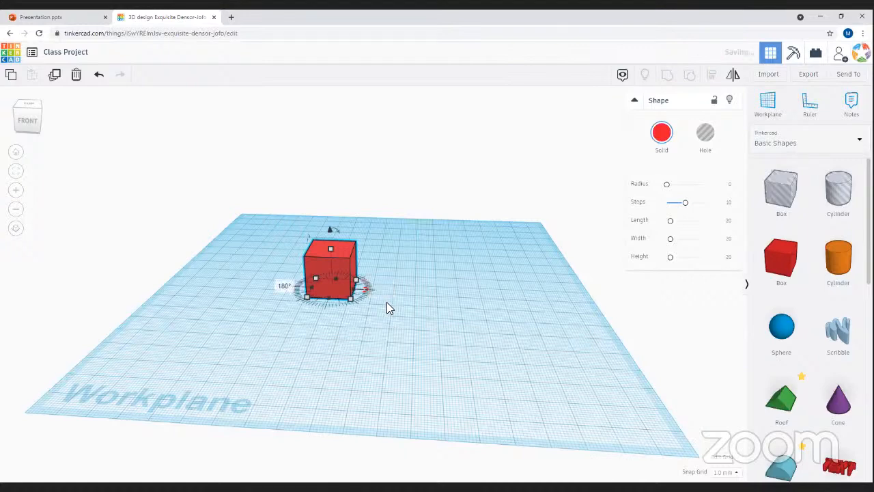
pyautogui.moveTo(335, 364); pyautogui.dragTo(460, 357, button='right')
pyautogui.moveTo(366, 356); pyautogui.dragTo(377, 253, button='right')
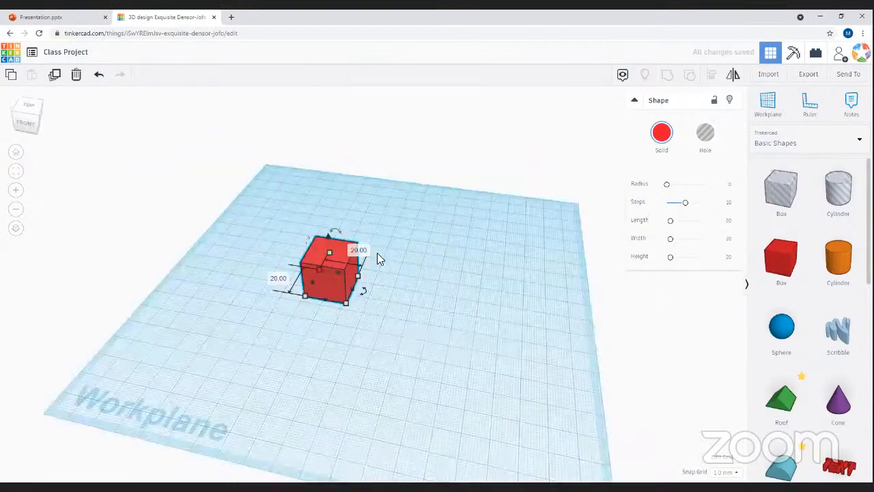
# - Place a Scribble shape and draw a dot and an S-shaped freehand stroke
pyautogui.moveTo(839, 332)
pyautogui.mouseDown()
pyautogui.moveTo(544, 322)
pyautogui.moveTo(412, 357)
pyautogui.mouseUp()
pyautogui.click(430, 389)
pyautogui.click(498, 349)
pyautogui.moveTo(353, 152)
pyautogui.mouseDown()
pyautogui.moveTo(333, 200)
pyautogui.moveTo(415, 301)
pyautogui.moveTo(407, 287)
pyautogui.mouseUp()
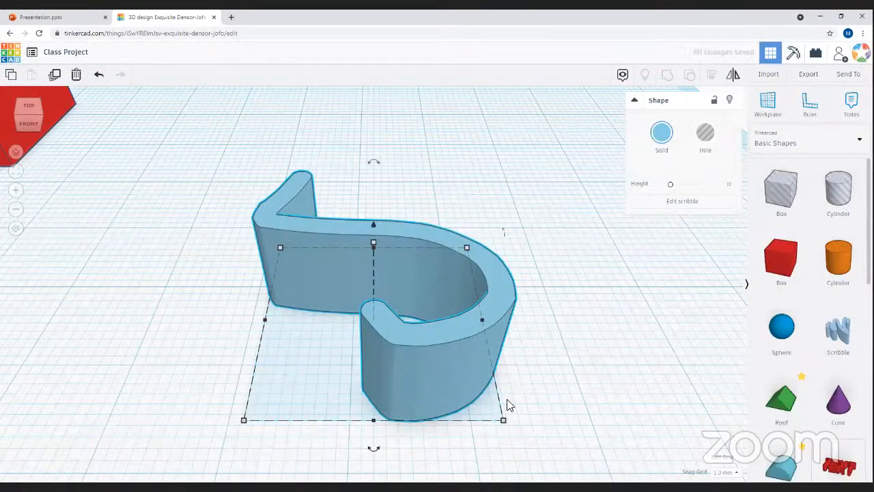
# - Turn the scribble 180° around its vertical axis
pyautogui.scroll(-3, 536, 454)
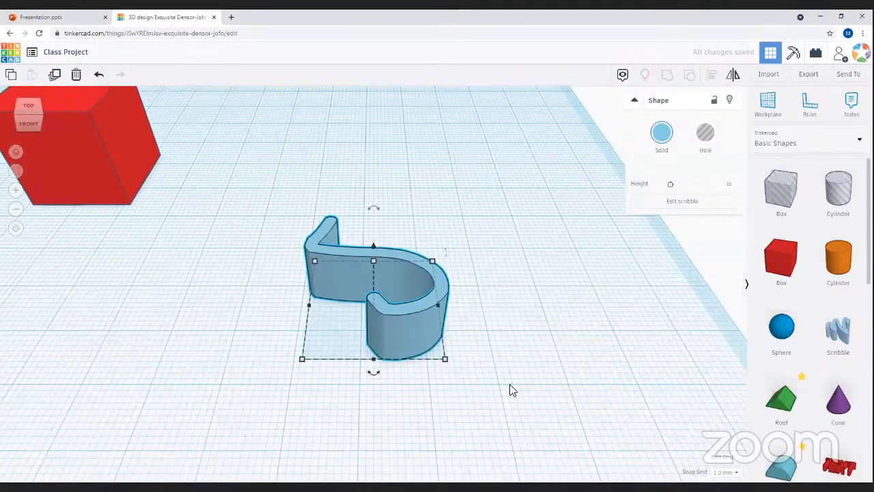
pyautogui.moveTo(407, 350)
pyautogui.mouseDown(button='right')
pyautogui.moveTo(460, 399)
pyautogui.moveTo(437, 335)
pyautogui.moveTo(455, 318)
pyautogui.mouseUp(button='right')
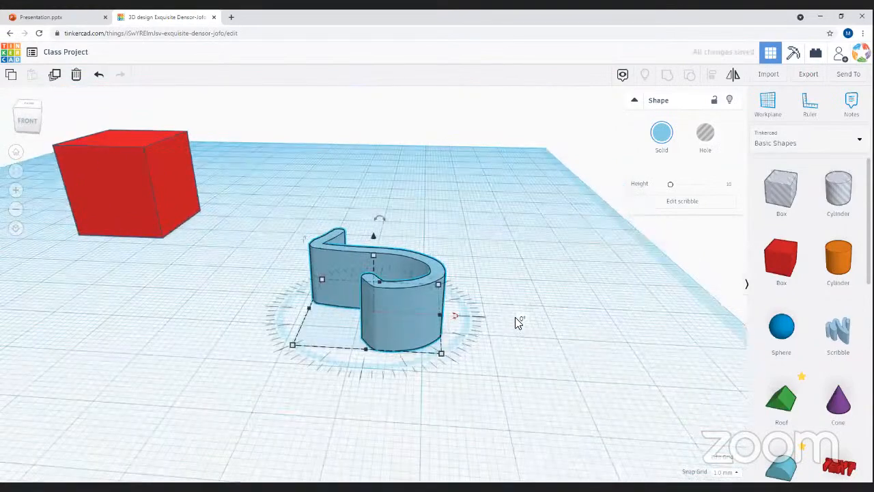
pyautogui.moveTo(455, 316)
pyautogui.mouseDown()
pyautogui.moveTo(276, 292)
pyautogui.moveTo(301, 290)
pyautogui.mouseUp()
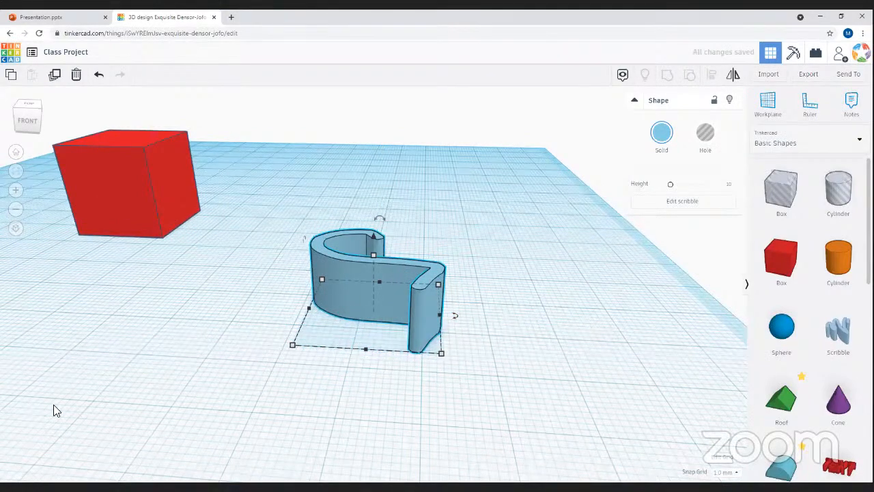
pyautogui.moveTo(430, 390)
pyautogui.mouseDown(button='right')
pyautogui.moveTo(234, 357)
pyautogui.moveTo(226, 367)
pyautogui.moveTo(298, 464)
pyautogui.mouseUp(button='right')
pyautogui.moveTo(253, 414)
pyautogui.mouseDown(button='right')
pyautogui.moveTo(219, 339)
pyautogui.moveTo(308, 419)
pyautogui.moveTo(274, 377)
pyautogui.moveTo(230, 367)
pyautogui.moveTo(266, 426)
pyautogui.moveTo(320, 382)
pyautogui.moveTo(384, 290)
pyautogui.moveTo(400, 326)
pyautogui.mouseUp(button='right')
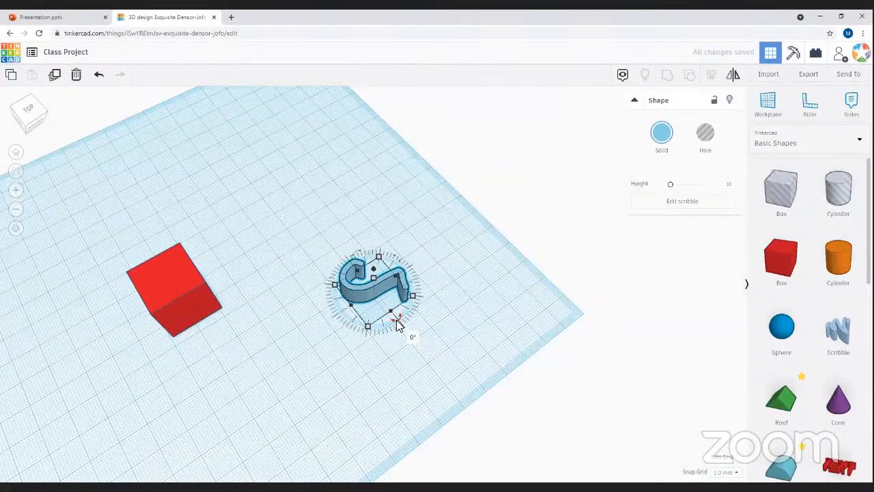
# - Tilt the scribble by -45° and rotate it further about its vertical axis
pyautogui.moveTo(398, 325)
pyautogui.mouseDown()
pyautogui.moveTo(411, 306)
pyautogui.moveTo(409, 293)
pyautogui.moveTo(399, 318)
pyautogui.moveTo(412, 299)
pyautogui.moveTo(405, 275)
pyautogui.moveTo(368, 258)
pyautogui.moveTo(406, 274)
pyautogui.moveTo(384, 250)
pyautogui.moveTo(356, 265)
pyautogui.moveTo(390, 326)
pyautogui.moveTo(420, 311)
pyautogui.moveTo(430, 270)
pyautogui.moveTo(437, 292)
pyautogui.moveTo(421, 251)
pyautogui.moveTo(377, 231)
pyautogui.moveTo(435, 290)
pyautogui.moveTo(442, 256)
pyautogui.moveTo(447, 279)
pyautogui.mouseUp()
pyautogui.moveTo(394, 298)
pyautogui.mouseDown(button='right')
pyautogui.moveTo(392, 333)
pyautogui.moveTo(455, 341)
pyautogui.mouseUp(button='right')
pyautogui.click(307, 320)
pyautogui.moveTo(308, 319)
pyautogui.mouseDown(button='right')
pyautogui.moveTo(400, 305)
pyautogui.moveTo(381, 288)
pyautogui.moveTo(371, 359)
pyautogui.moveTo(392, 255)
pyautogui.mouseUp(button='right')
pyautogui.click(385, 252)
pyautogui.moveTo(384, 250)
pyautogui.mouseDown()
pyautogui.moveTo(388, 240)
pyautogui.moveTo(405, 255)
pyautogui.moveTo(392, 254)
pyautogui.moveTo(415, 286)
pyautogui.moveTo(432, 346)
pyautogui.moveTo(438, 335)
pyautogui.mouseUp()
pyautogui.click(370, 253)
pyautogui.click(372, 276)
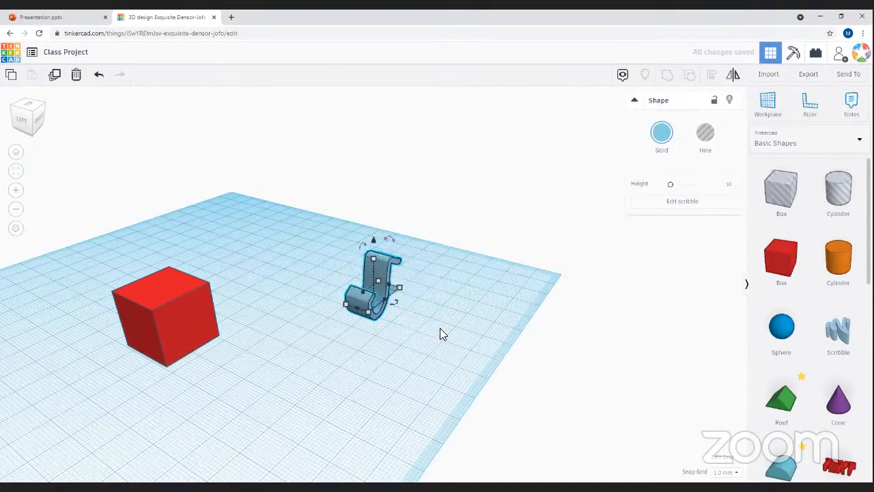
# - Lift the scribble slightly off the workplane and orbit to view it beside the box
pyautogui.moveTo(447, 333)
pyautogui.mouseDown(button='right')
pyautogui.moveTo(447, 316)
pyautogui.moveTo(273, 337)
pyautogui.moveTo(392, 288)
pyautogui.moveTo(375, 242)
pyautogui.mouseUp(button='right')
pyautogui.moveTo(376, 237)
pyautogui.mouseDown()
pyautogui.moveTo(373, 219)
pyautogui.moveTo(375, 234)
pyautogui.mouseUp()
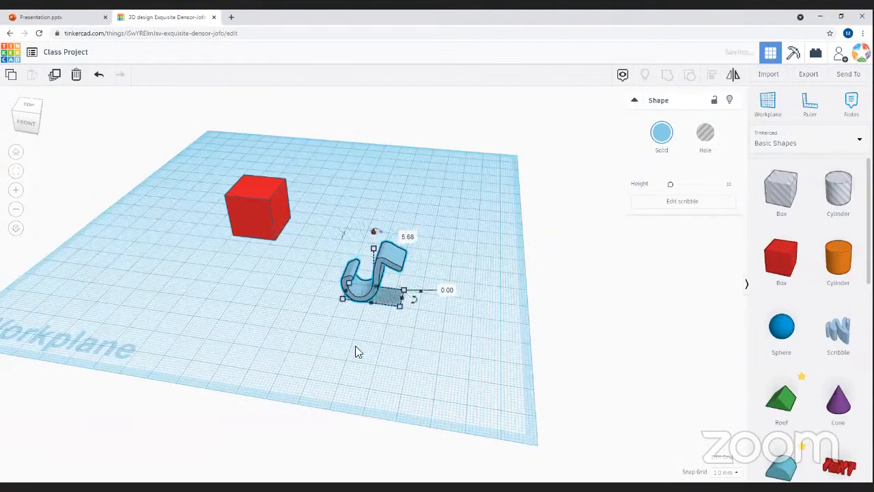
pyautogui.moveTo(233, 307); pyautogui.dragTo(275, 265)
pyautogui.moveTo(368, 258)
pyautogui.mouseDown(button='right')
pyautogui.moveTo(272, 275)
pyautogui.moveTo(371, 308)
pyautogui.moveTo(374, 257)
pyautogui.moveTo(310, 254)
pyautogui.moveTo(211, 279)
pyautogui.moveTo(134, 254)
pyautogui.moveTo(327, 288)
pyautogui.moveTo(466, 264)
pyautogui.moveTo(192, 271)
pyautogui.moveTo(264, 321)
pyautogui.moveTo(220, 293)
pyautogui.moveTo(244, 403)
pyautogui.moveTo(335, 296)
pyautogui.moveTo(424, 293)
pyautogui.moveTo(417, 341)
pyautogui.moveTo(292, 425)
pyautogui.moveTo(445, 421)
pyautogui.moveTo(496, 389)
pyautogui.moveTo(334, 372)
pyautogui.mouseUp(button='right')
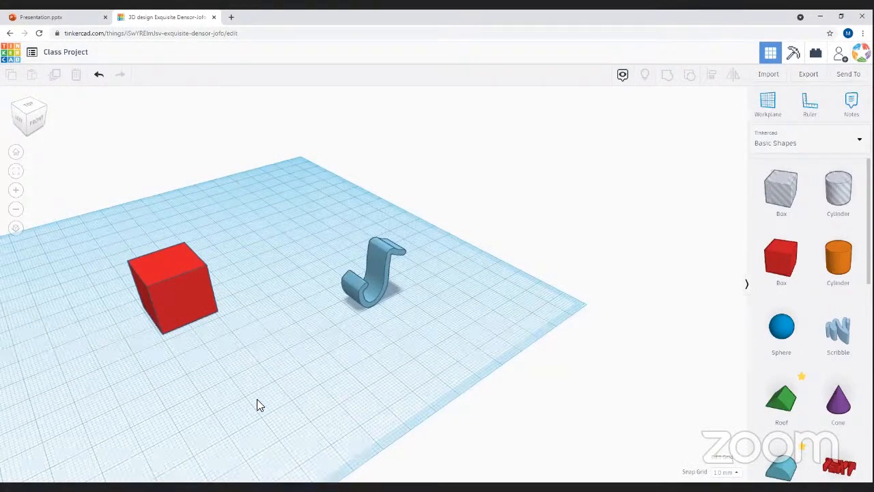
pyautogui.moveTo(439, 350); pyautogui.dragTo(387, 230, button='right')
pyautogui.click(374, 272)
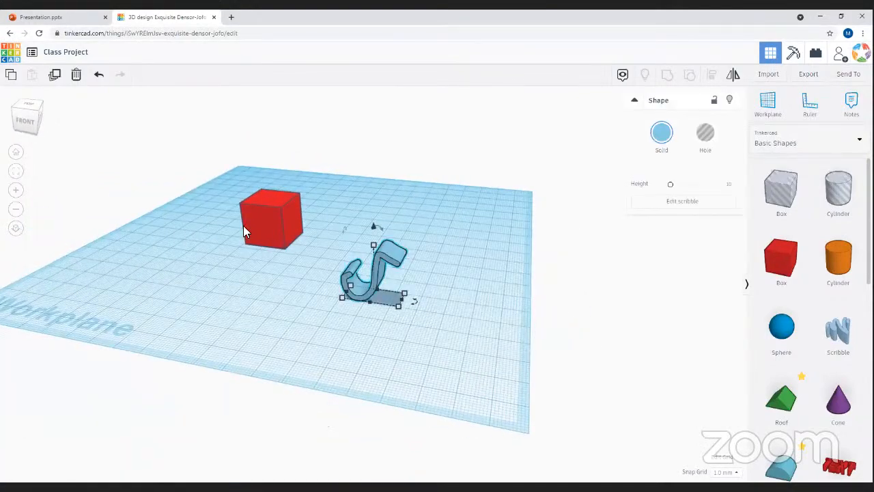
pyautogui.click(285, 232)
pyautogui.moveTo(320, 332); pyautogui.dragTo(217, 223, button='right')
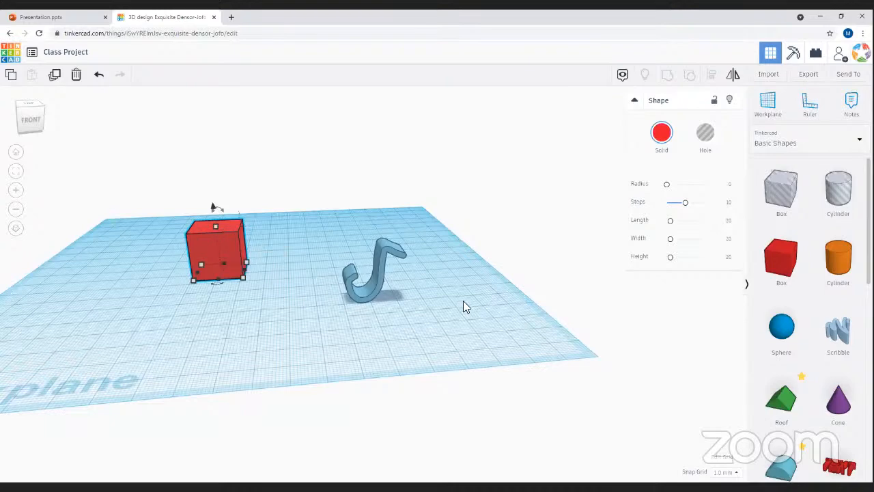
# - Raise the scribble to 21 mm and move it over onto the red box
pyautogui.click(382, 263)
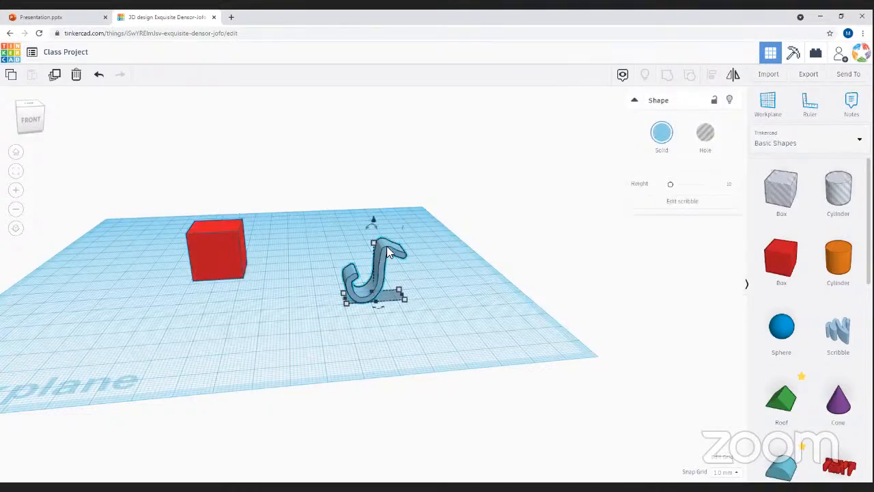
pyautogui.moveTo(371, 221); pyautogui.dragTo(372, 169)
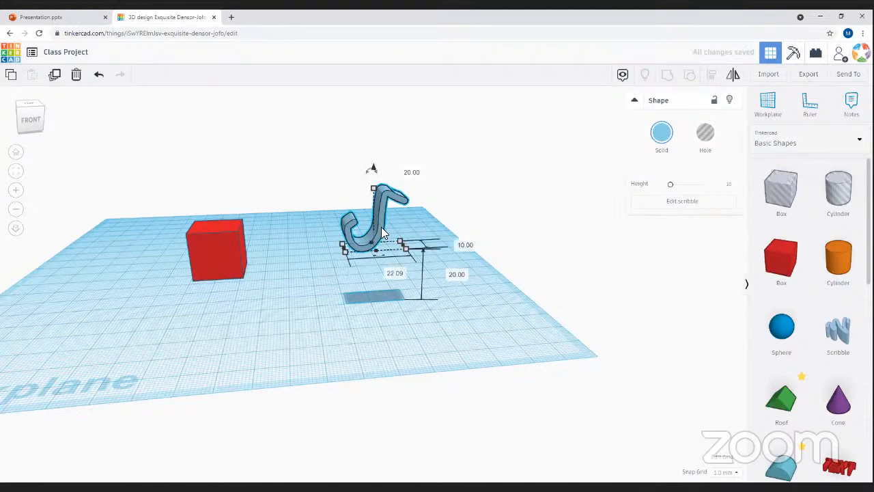
pyautogui.moveTo(380, 233)
pyautogui.mouseDown()
pyautogui.moveTo(241, 204)
pyautogui.moveTo(225, 212)
pyautogui.mouseUp()
pyautogui.moveTo(415, 298)
pyautogui.mouseDown(button='right')
pyautogui.moveTo(417, 335)
pyautogui.moveTo(281, 312)
pyautogui.moveTo(345, 333)
pyautogui.moveTo(416, 246)
pyautogui.moveTo(212, 274)
pyautogui.moveTo(225, 274)
pyautogui.mouseUp(button='right')
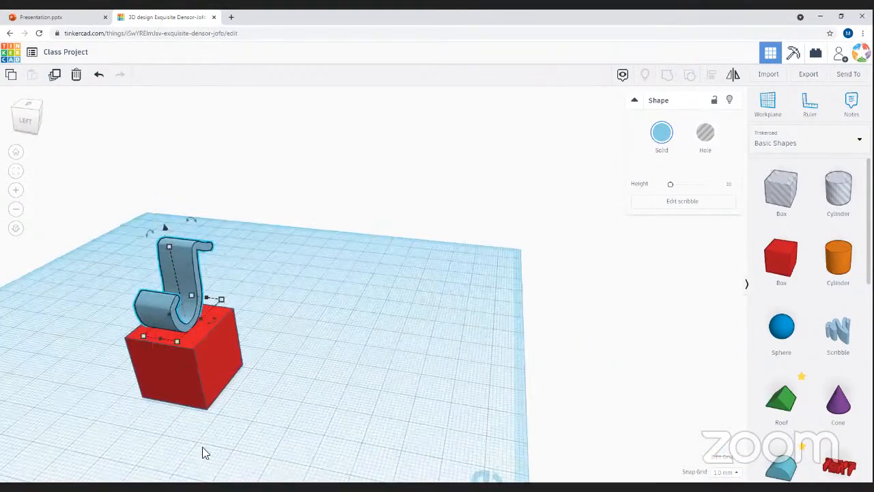
pyautogui.moveTo(314, 429)
pyautogui.mouseDown(button='right')
pyautogui.moveTo(457, 453)
pyautogui.moveTo(343, 435)
pyautogui.moveTo(191, 465)
pyautogui.moveTo(189, 444)
pyautogui.moveTo(244, 380)
pyautogui.moveTo(167, 338)
pyautogui.mouseUp(button='right')
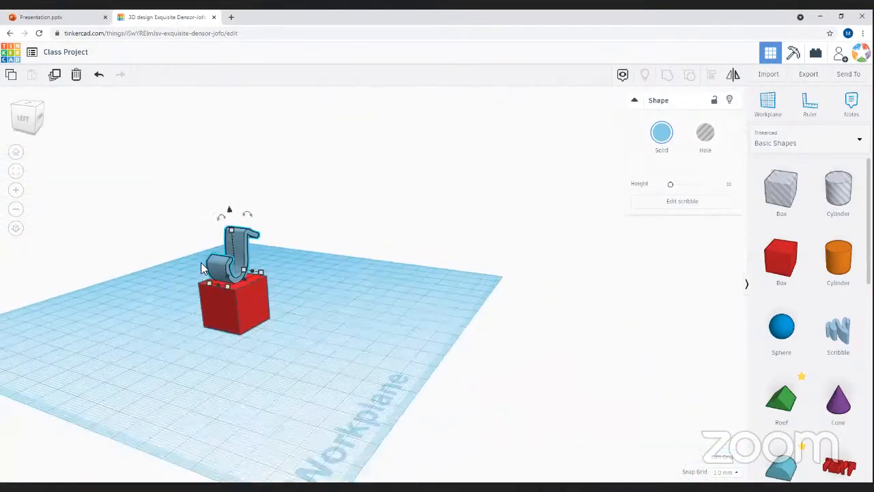
pyautogui.moveTo(229, 287); pyautogui.dragTo(199, 314, button='right')
pyautogui.scroll(2, 199, 314)
pyautogui.click(299, 340)
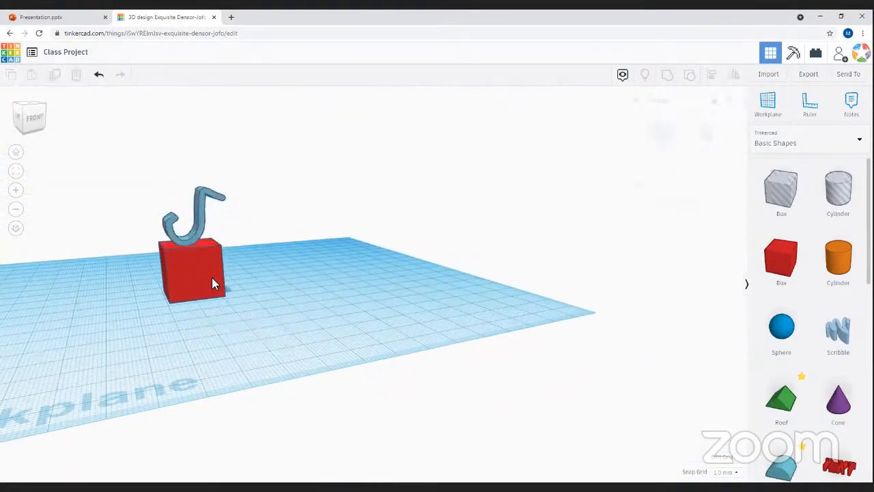
pyautogui.click(211, 284)
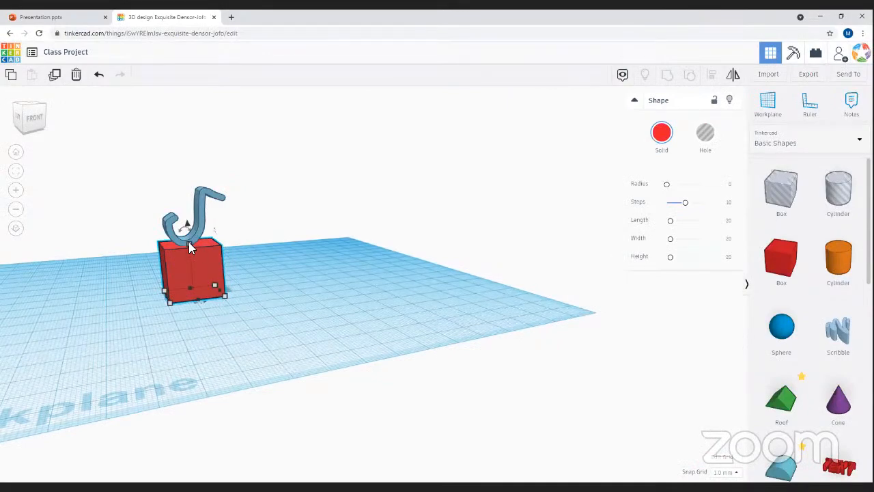
# - Nudge the scribble up and down 1 mm, then lower it onto the box's 20 mm top
pyautogui.moveTo(96, 331); pyautogui.dragTo(303, 386)
pyautogui.moveTo(302, 386)
pyautogui.mouseDown(button='right')
pyautogui.moveTo(302, 326)
pyautogui.moveTo(225, 266)
pyautogui.moveTo(242, 167)
pyautogui.mouseUp(button='right')
pyautogui.click(243, 177)
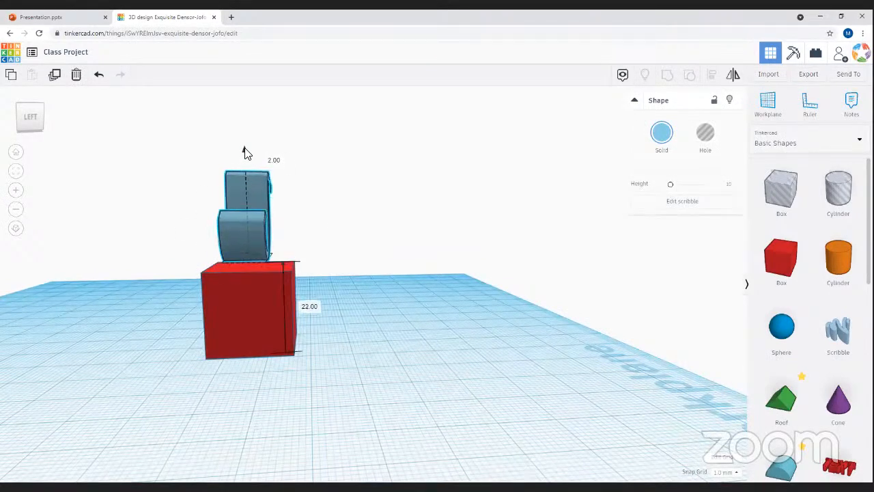
pyautogui.hotkey('ctrl', 'Up')
pyautogui.hotkey('ctrl', 'Down')
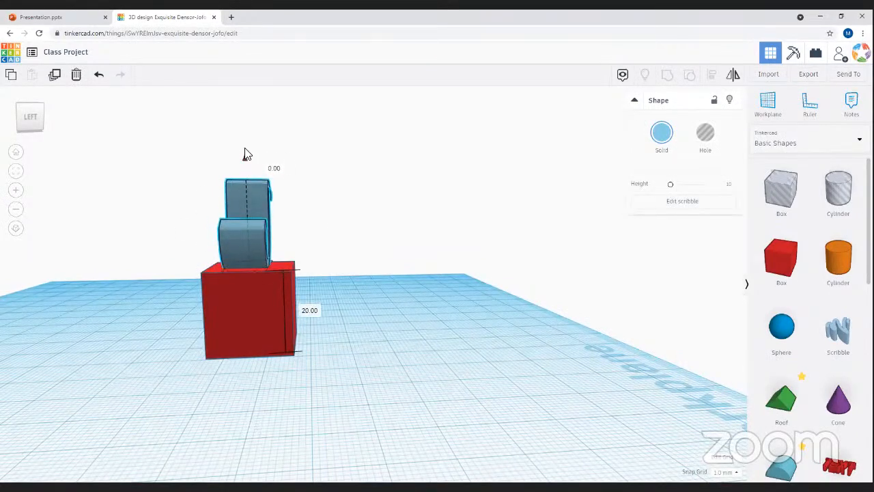
pyautogui.moveTo(244, 145); pyautogui.dragTo(247, 159)
pyautogui.moveTo(97, 359)
pyautogui.mouseDown()
pyautogui.moveTo(244, 384)
pyautogui.moveTo(109, 394)
pyautogui.mouseUp()
pyautogui.moveTo(505, 388)
pyautogui.mouseDown(button='right')
pyautogui.moveTo(526, 390)
pyautogui.moveTo(402, 402)
pyautogui.moveTo(272, 380)
pyautogui.moveTo(425, 325)
pyautogui.moveTo(487, 318)
pyautogui.moveTo(558, 287)
pyautogui.moveTo(529, 346)
pyautogui.moveTo(359, 314)
pyautogui.moveTo(343, 345)
pyautogui.moveTo(293, 389)
pyautogui.moveTo(337, 431)
pyautogui.moveTo(221, 450)
pyautogui.moveTo(239, 406)
pyautogui.moveTo(284, 349)
pyautogui.moveTo(320, 395)
pyautogui.moveTo(273, 396)
pyautogui.moveTo(279, 431)
pyautogui.moveTo(262, 400)
pyautogui.moveTo(300, 314)
pyautogui.moveTo(296, 280)
pyautogui.mouseUp(button='right')
pyautogui.moveTo(299, 408); pyautogui.dragTo(447, 380, button='right')
pyautogui.moveTo(485, 435); pyautogui.dragTo(424, 351, button='right')
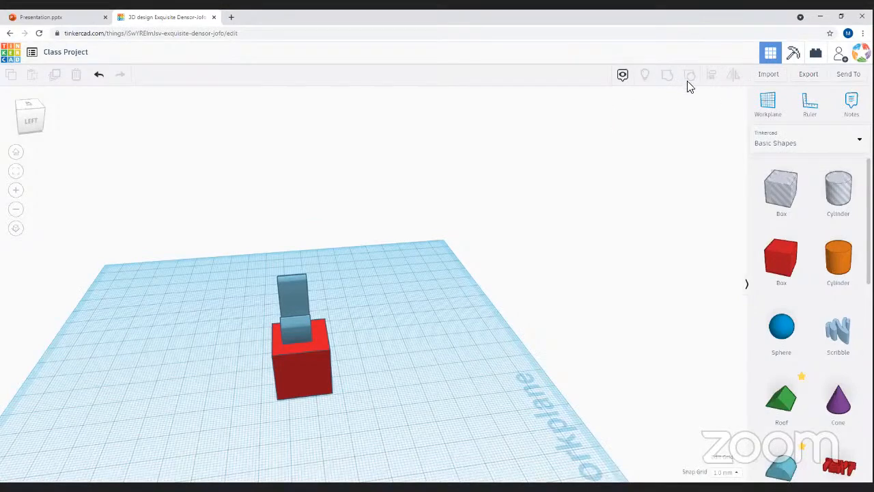
# - Select both shapes and use Align to centre the scribble over the red box
pyautogui.moveTo(194, 367); pyautogui.dragTo(468, 453, button='right')
pyautogui.moveTo(285, 293); pyautogui.dragTo(467, 451)
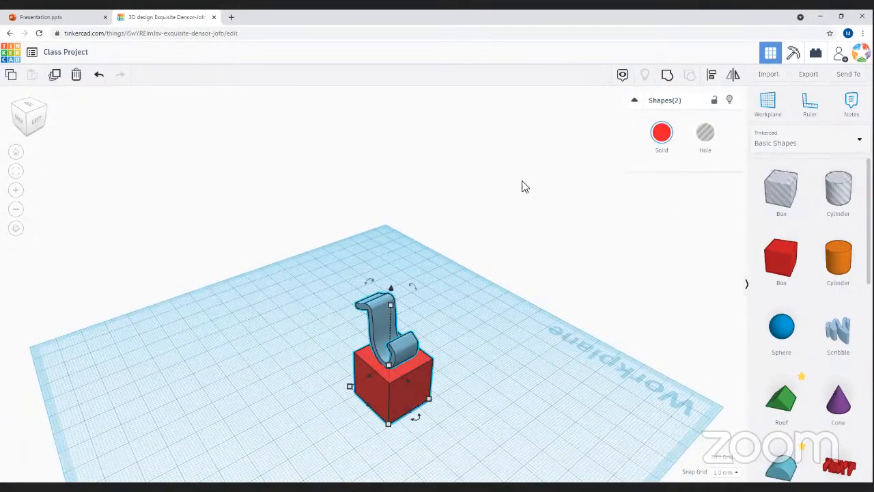
pyautogui.click(712, 74)
pyautogui.moveTo(431, 331); pyautogui.dragTo(220, 439, button='right')
pyautogui.moveTo(208, 401); pyautogui.dragTo(384, 396, button='right')
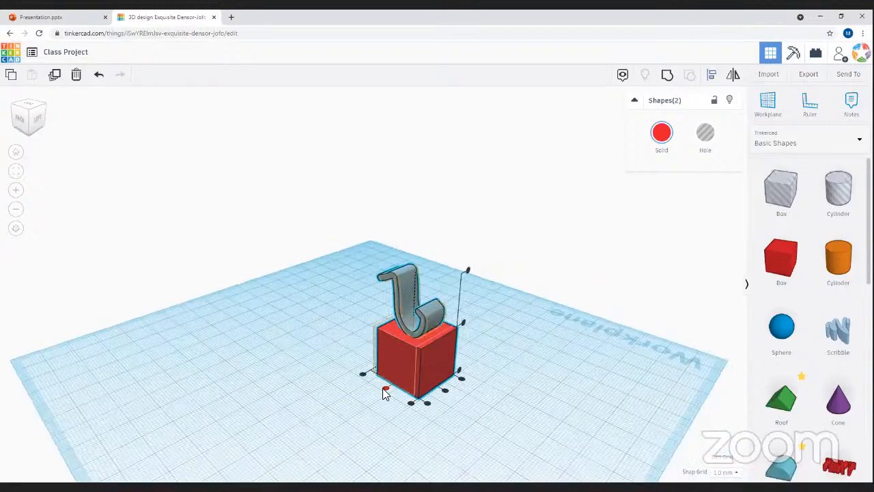
pyautogui.moveTo(383, 387); pyautogui.dragTo(382, 389)
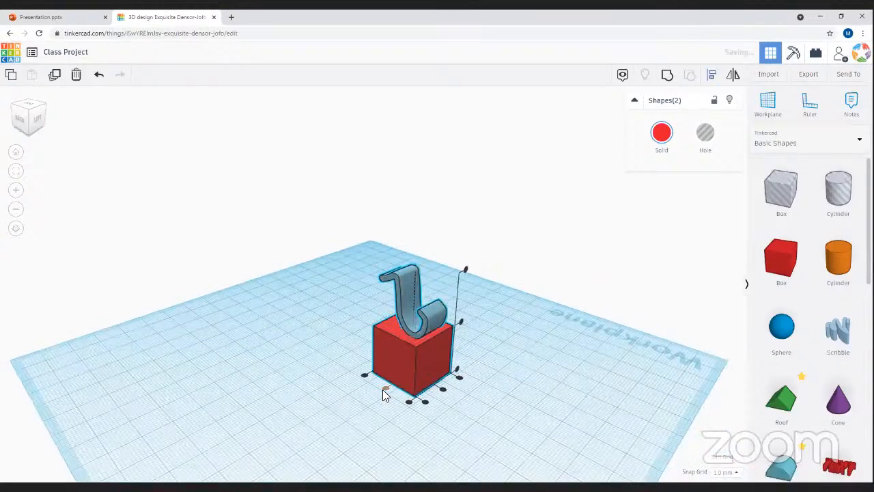
pyautogui.moveTo(307, 412); pyautogui.dragTo(508, 341, button='right')
pyautogui.moveTo(507, 380); pyautogui.dragTo(294, 410, button='right')
pyautogui.moveTo(240, 454); pyautogui.dragTo(418, 285, button='right')
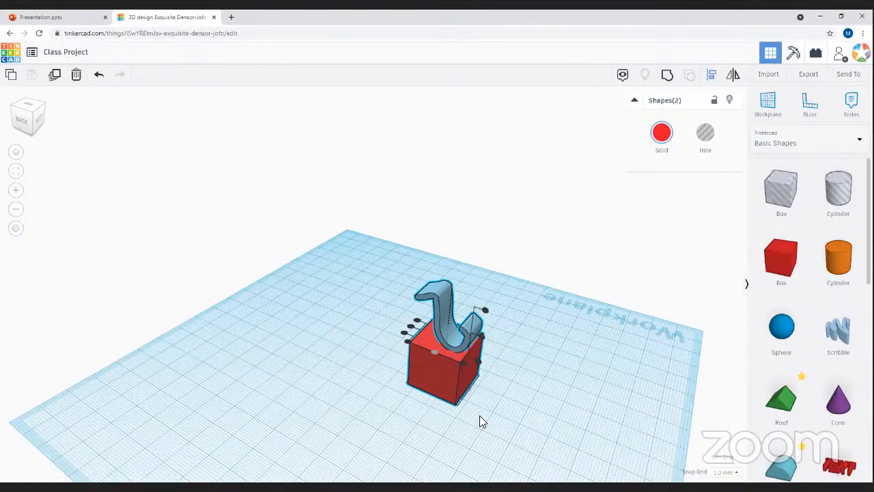
pyautogui.moveTo(519, 415); pyautogui.dragTo(383, 386, button='right')
pyautogui.click(384, 381)
pyautogui.click(459, 385)
pyautogui.moveTo(441, 346); pyautogui.dragTo(287, 428, button='right')
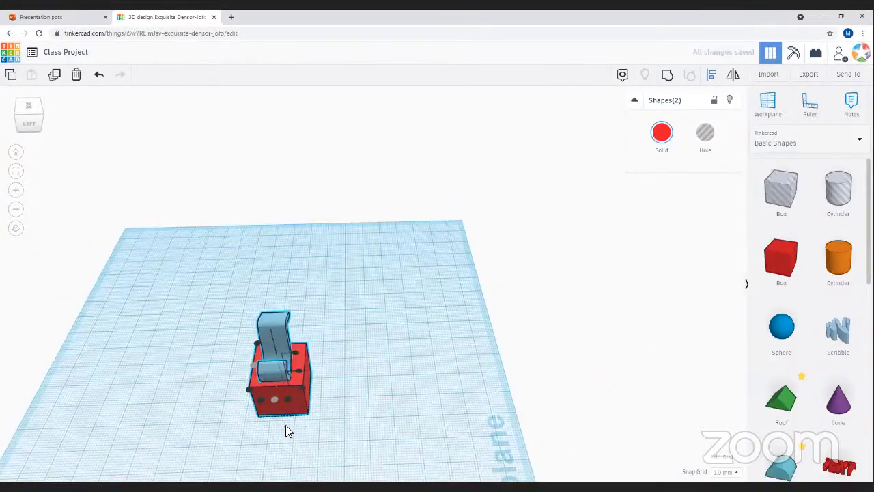
pyautogui.moveTo(353, 326); pyautogui.dragTo(290, 246, button='right')
pyautogui.click(291, 240)
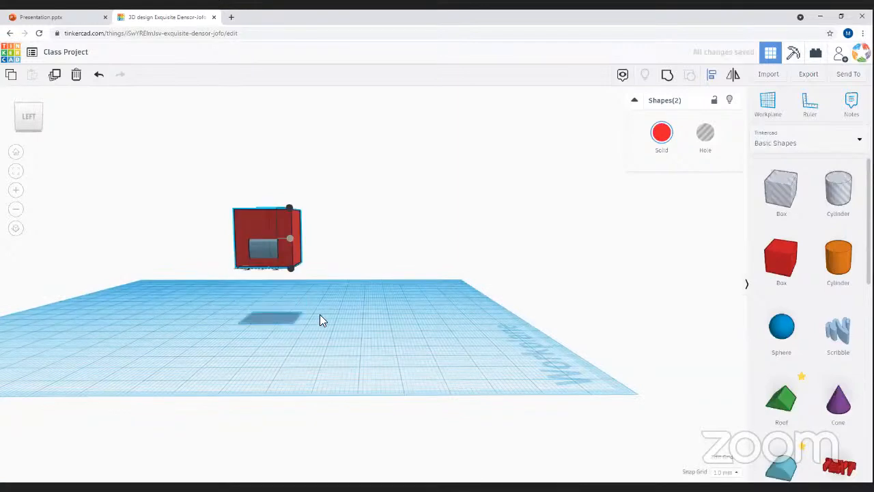
pyautogui.moveTo(266, 347); pyautogui.dragTo(505, 417, button='right')
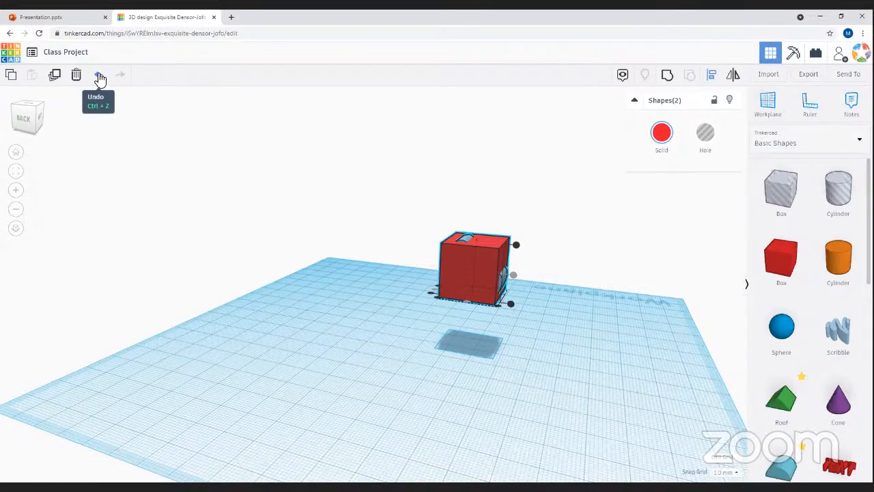
pyautogui.click(99, 76)
pyautogui.moveTo(591, 321); pyautogui.dragTo(631, 388, button='right')
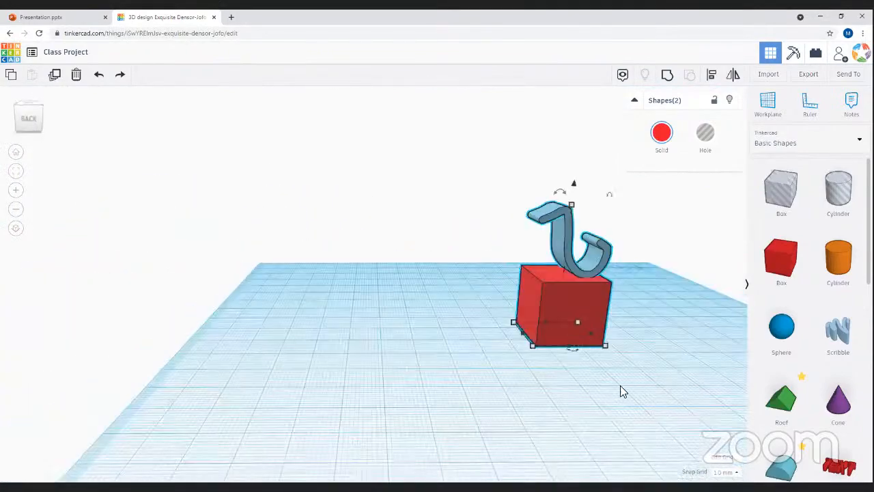
pyautogui.click(707, 360)
pyautogui.moveTo(688, 329); pyautogui.dragTo(606, 445, button='right')
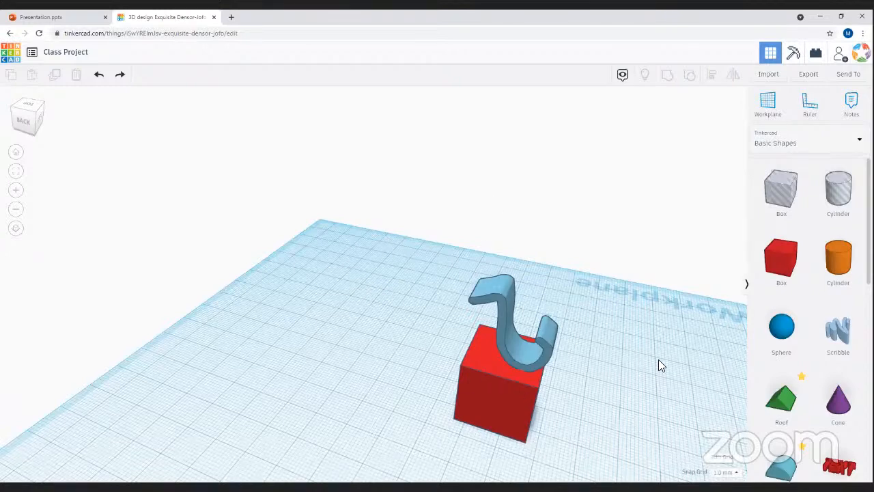
# - Marquee-select the box and scribble together and bring up the Align guides
pyautogui.moveTo(650, 374); pyautogui.dragTo(441, 332, button='right')
pyautogui.moveTo(362, 209); pyautogui.dragTo(498, 393)
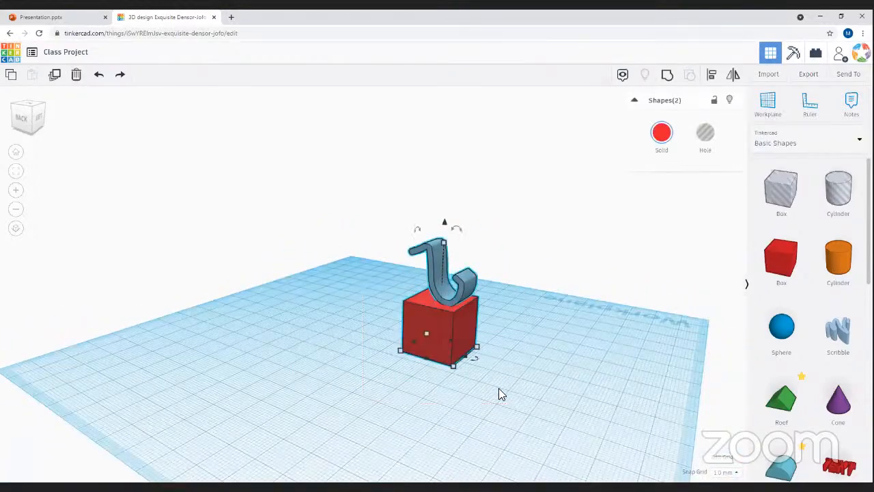
pyautogui.click(710, 73)
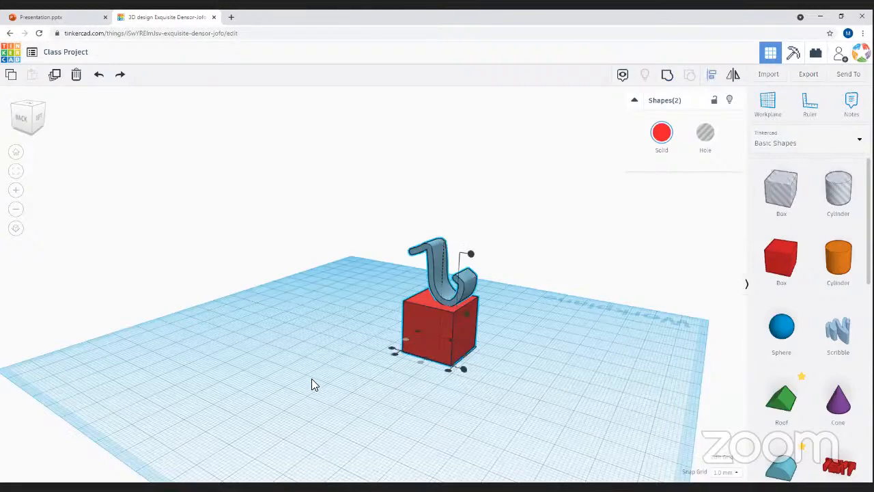
pyautogui.moveTo(367, 390); pyautogui.dragTo(384, 421)
pyautogui.moveTo(576, 308); pyautogui.dragTo(302, 340)
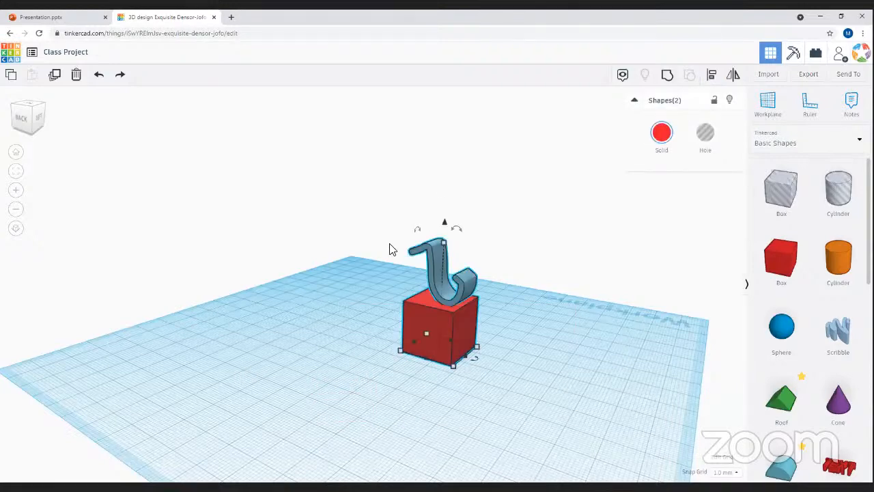
pyautogui.click(712, 75)
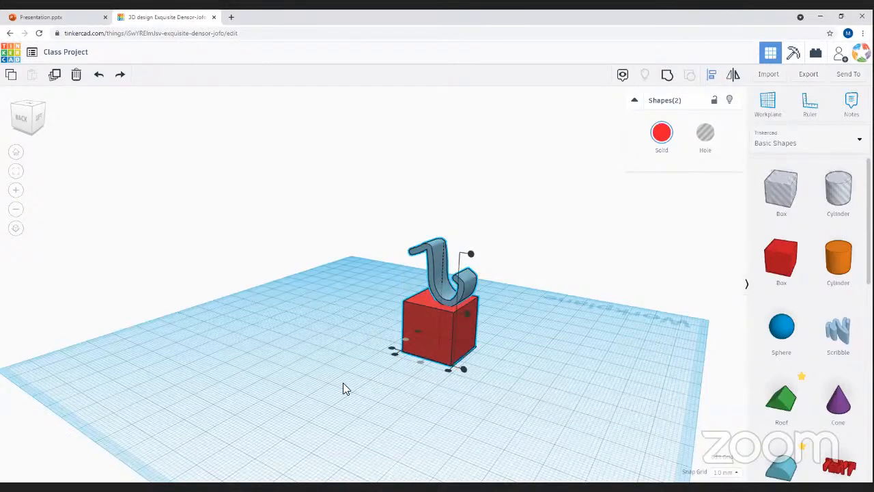
# - Undo an alignment that sank the scribble, then align the box's side with the scribble
pyautogui.moveTo(332, 337); pyautogui.dragTo(501, 316, button='right')
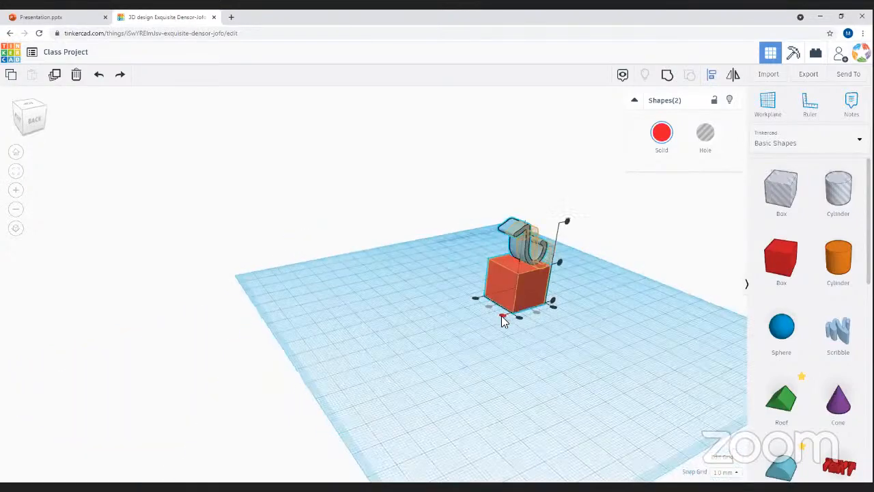
pyautogui.moveTo(609, 317); pyautogui.dragTo(481, 305, button='right')
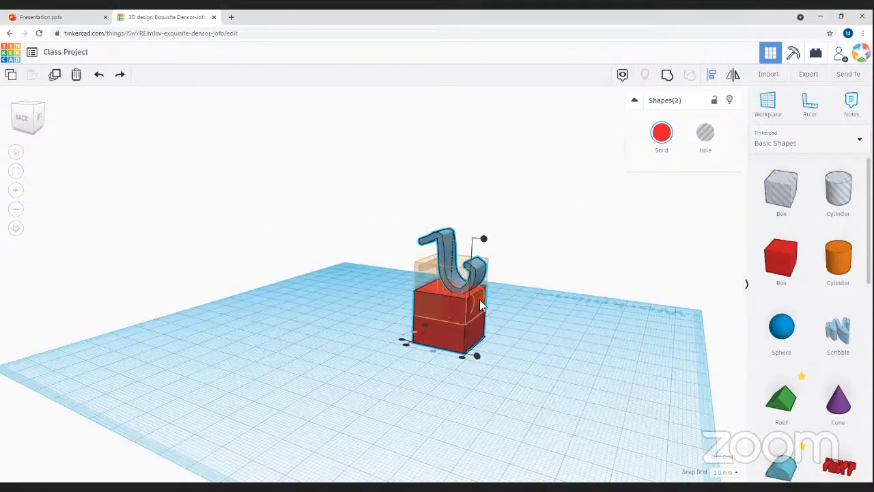
pyautogui.click(479, 299)
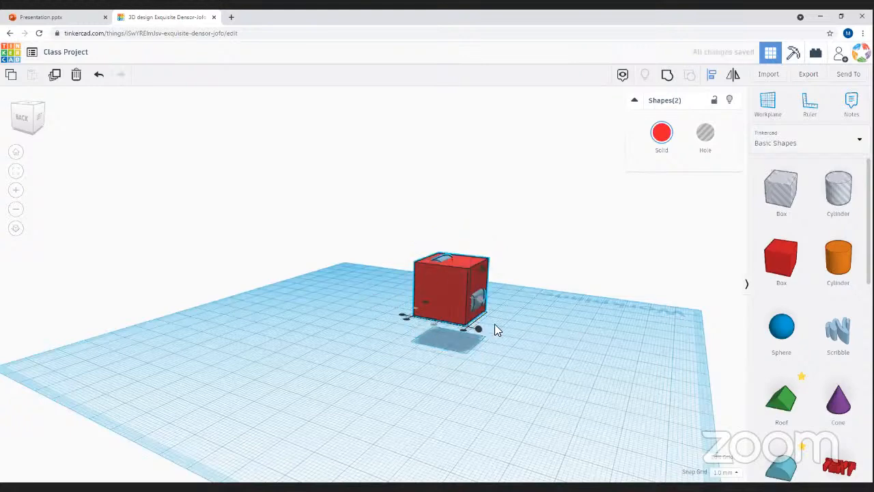
pyautogui.hotkey('ctrl', 'z')
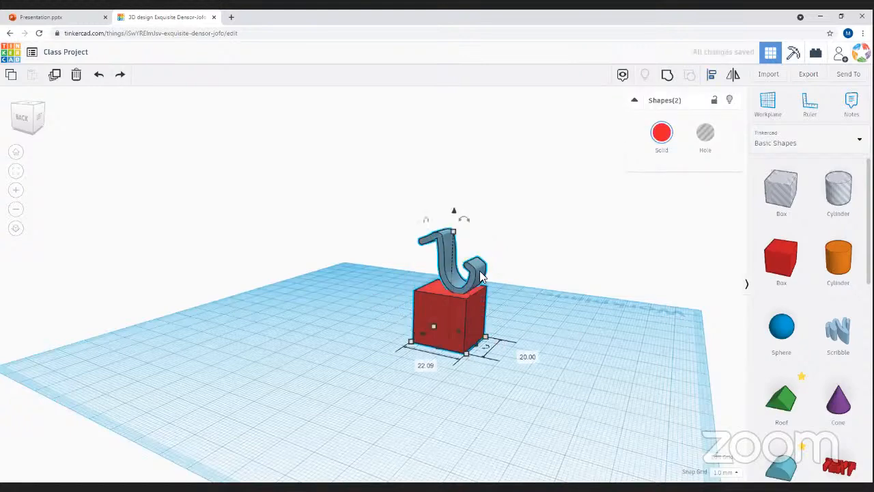
pyautogui.click(711, 74)
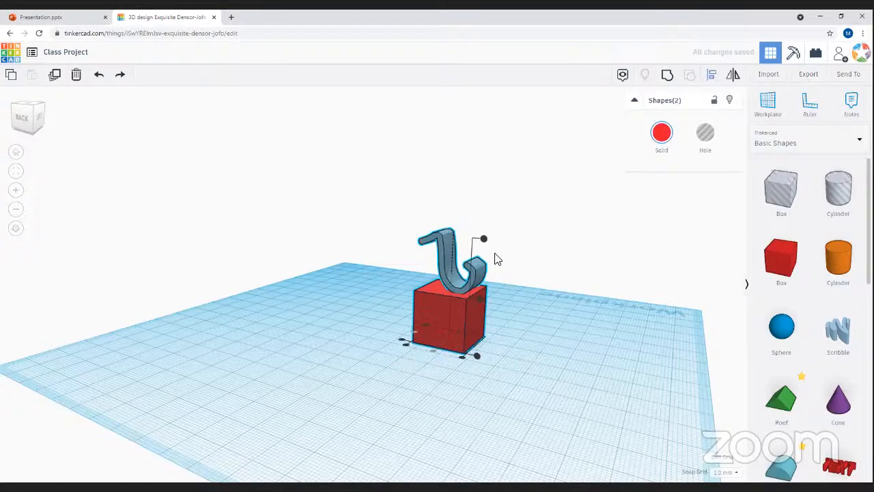
pyautogui.click(464, 356)
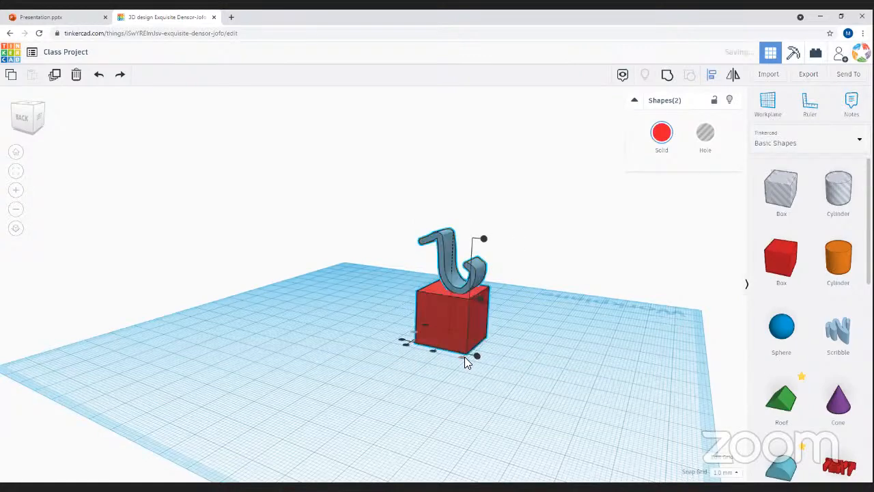
pyautogui.moveTo(405, 357); pyautogui.dragTo(510, 312, button='right')
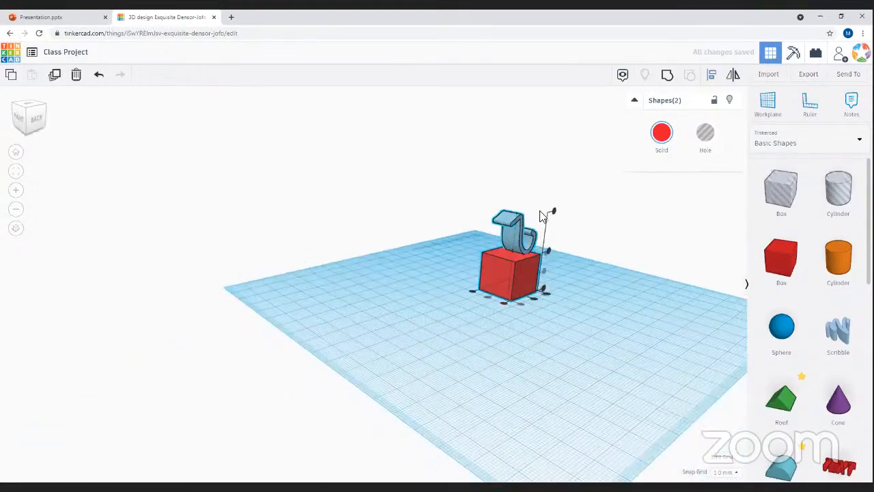
# - Select all shapes with Ctrl+A and align the scribble to the box's left side
pyautogui.moveTo(531, 412); pyautogui.dragTo(447, 229, button='right')
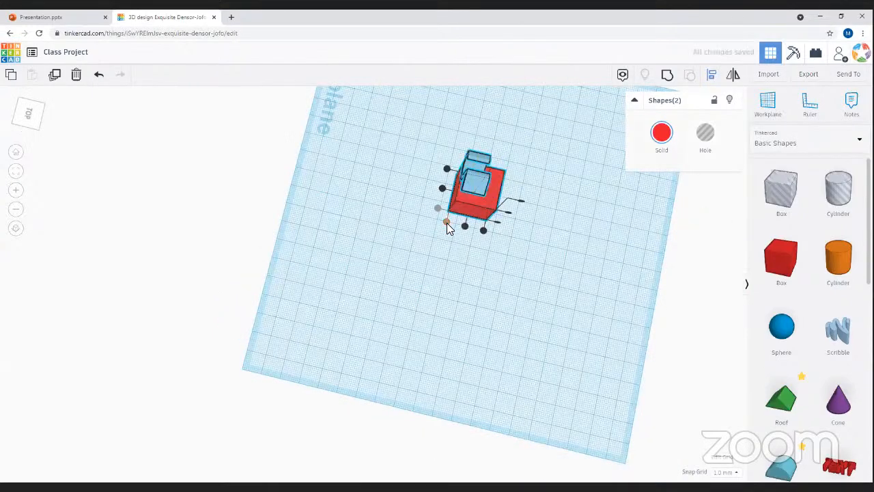
pyautogui.click(515, 305)
pyautogui.moveTo(446, 249)
pyautogui.mouseDown(button='right')
pyautogui.moveTo(534, 316)
pyautogui.moveTo(554, 284)
pyautogui.moveTo(504, 282)
pyautogui.moveTo(519, 279)
pyautogui.moveTo(441, 339)
pyautogui.moveTo(374, 311)
pyautogui.mouseUp(button='right')
pyautogui.hotkey('ctrl', 'a')
pyautogui.moveTo(372, 353); pyautogui.dragTo(716, 83, button='right')
pyautogui.click(711, 75)
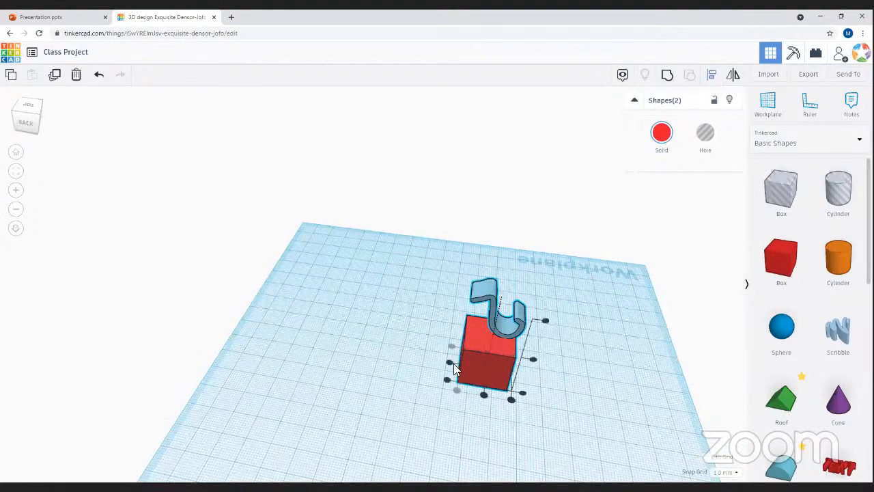
pyautogui.click(450, 362)
pyautogui.moveTo(583, 381); pyautogui.dragTo(451, 287, button='right')
pyautogui.click(711, 75)
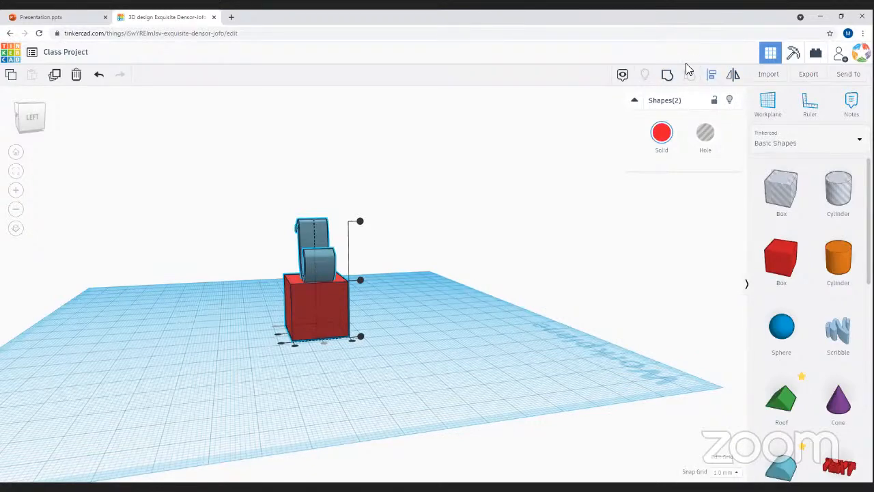
pyautogui.click(228, 344)
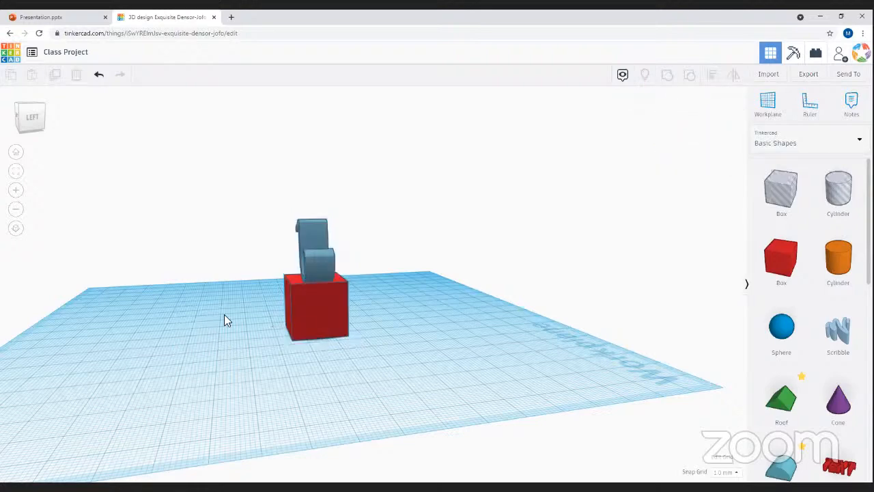
pyautogui.moveTo(183, 316); pyautogui.dragTo(342, 323, button='right')
pyautogui.moveTo(342, 324); pyautogui.dragTo(390, 276)
pyautogui.moveTo(572, 221); pyautogui.dragTo(464, 342)
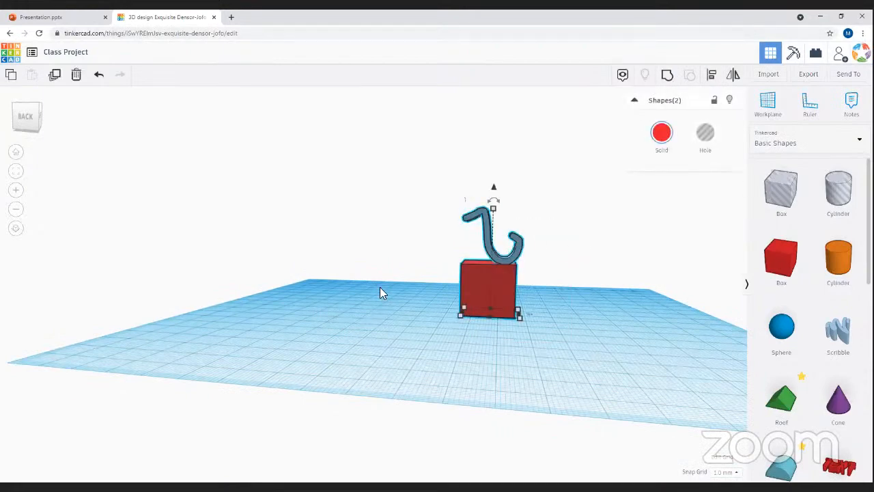
pyautogui.moveTo(355, 372); pyautogui.dragTo(356, 372)
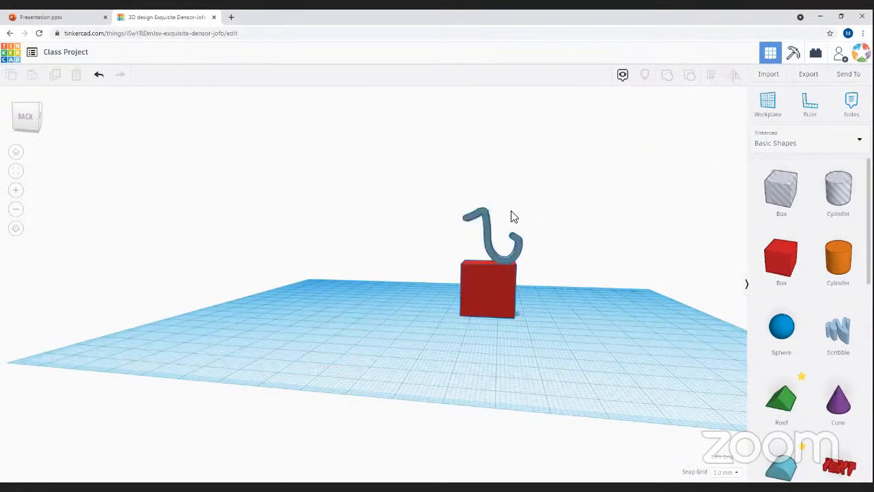
pyautogui.moveTo(364, 331); pyautogui.dragTo(405, 380, button='right')
pyautogui.moveTo(508, 408); pyautogui.dragTo(207, 330)
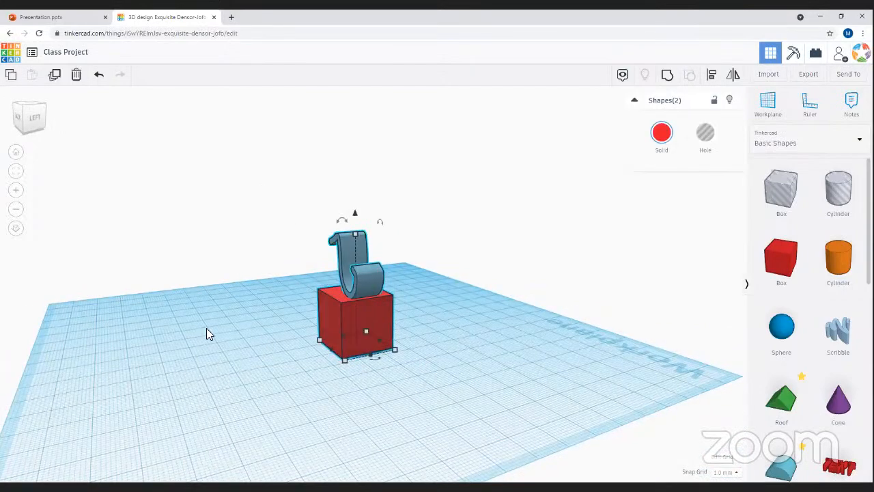
pyautogui.moveTo(248, 362); pyautogui.dragTo(550, 397)
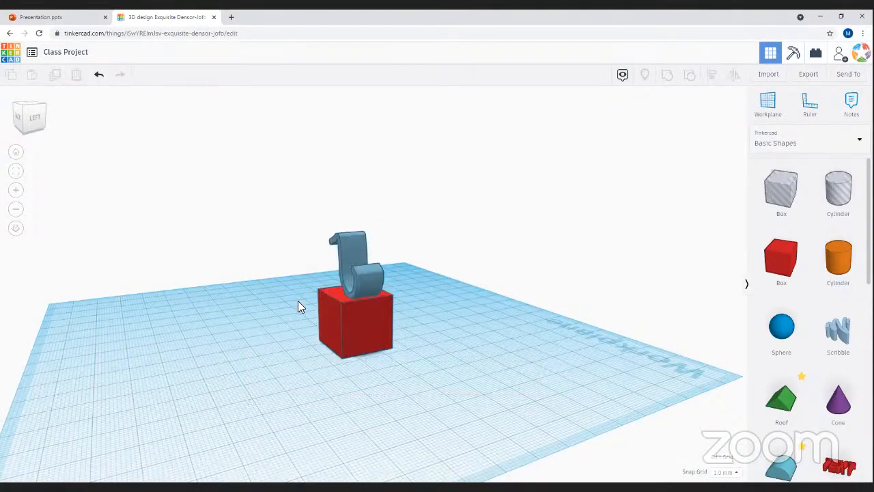
# - Move both shapes left together, undo moving the box alone, then marquee-select the pair
pyautogui.click(351, 314)
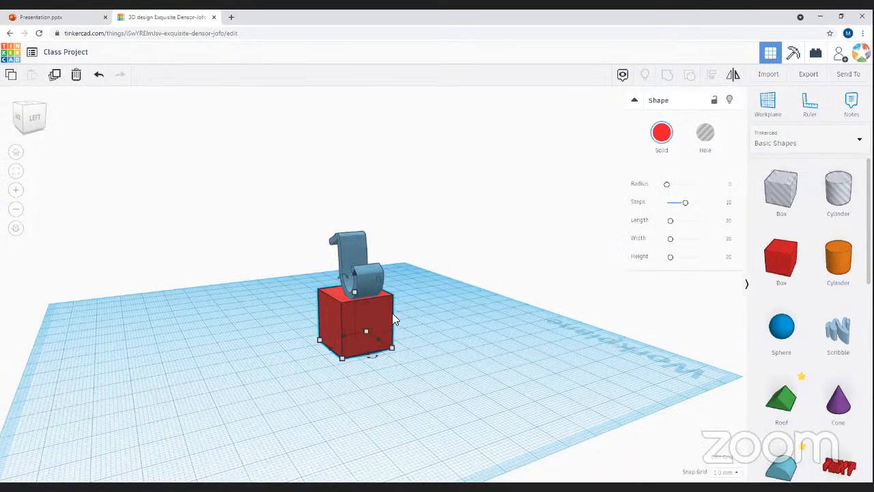
pyautogui.hotkey('ctrl', 'a')
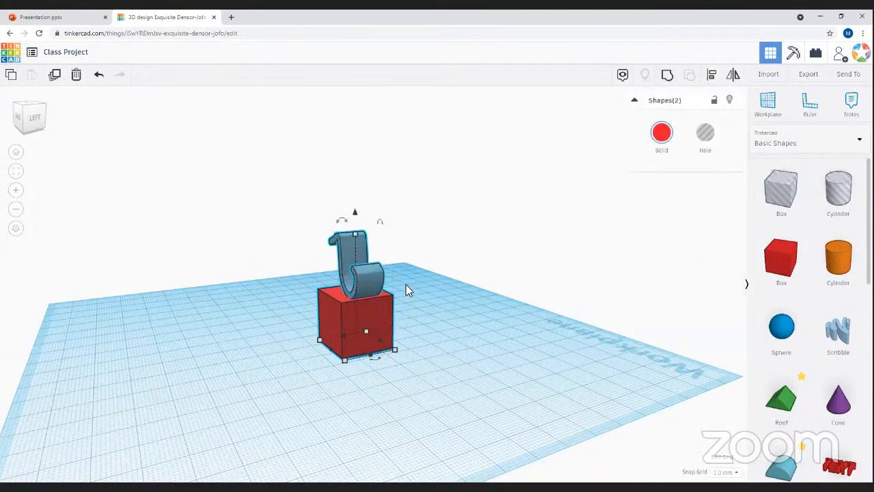
pyautogui.moveTo(374, 354); pyautogui.dragTo(62, 354)
pyautogui.click(563, 439)
pyautogui.click(361, 325)
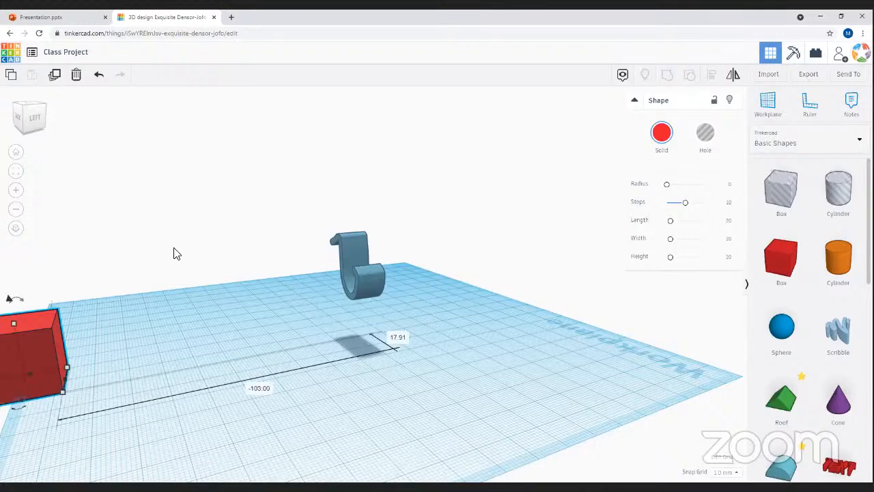
pyautogui.hotkey('ctrl', 'z')
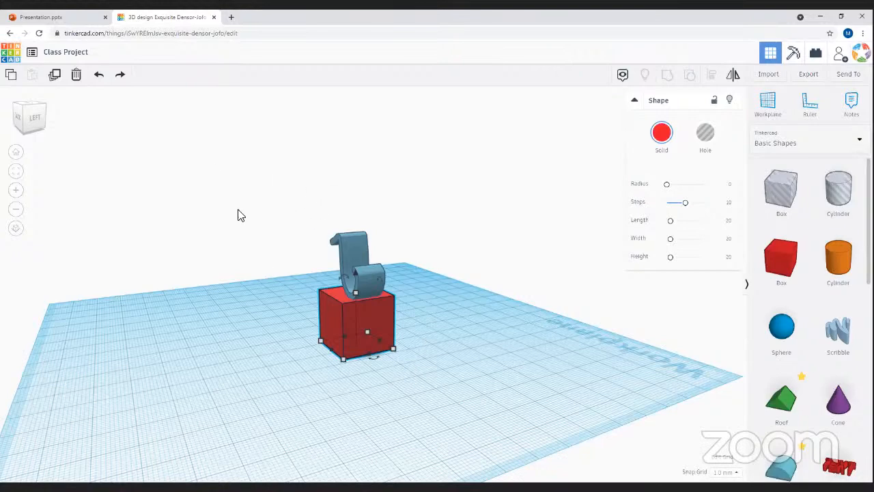
pyautogui.moveTo(267, 194); pyautogui.dragTo(537, 434)
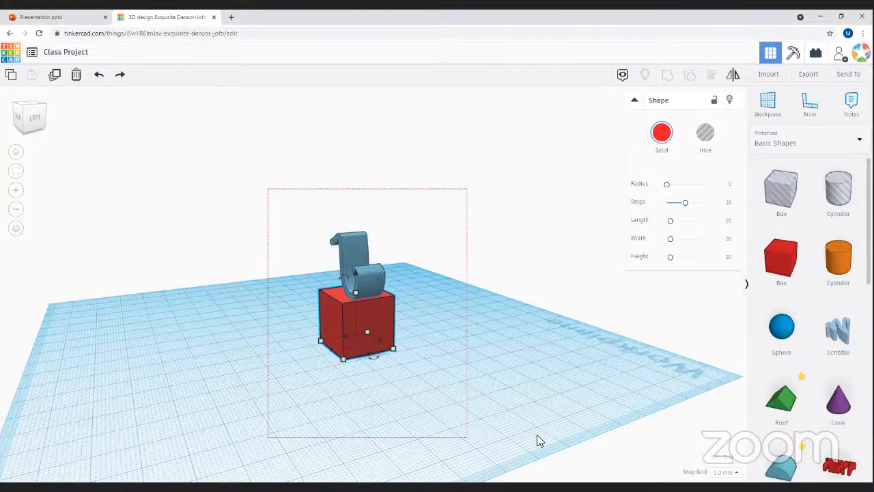
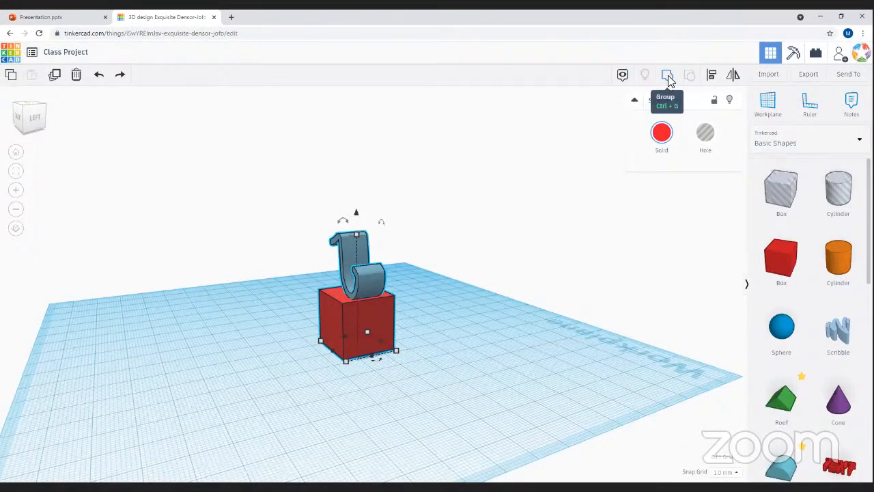
# - Group the hook and red box into one red object and slide it left across the workplane
pyautogui.click(668, 76)
pyautogui.click(502, 321)
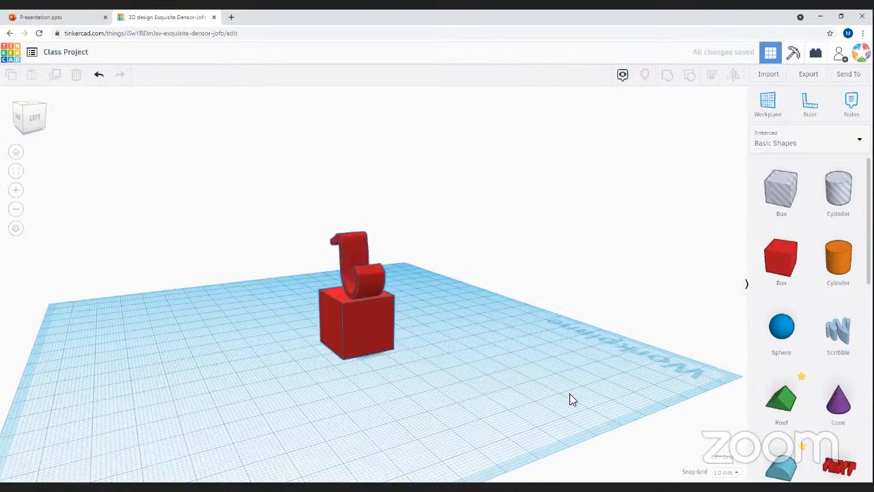
pyautogui.click(329, 307)
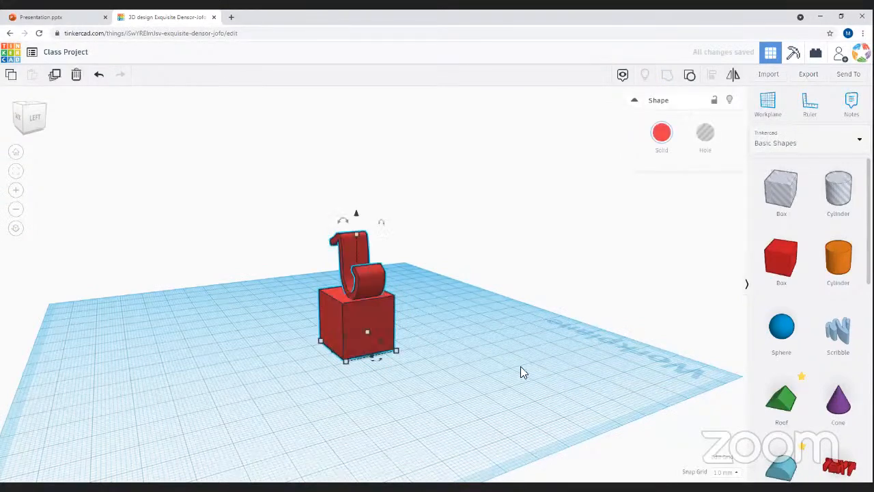
pyautogui.moveTo(403, 321); pyautogui.dragTo(375, 296)
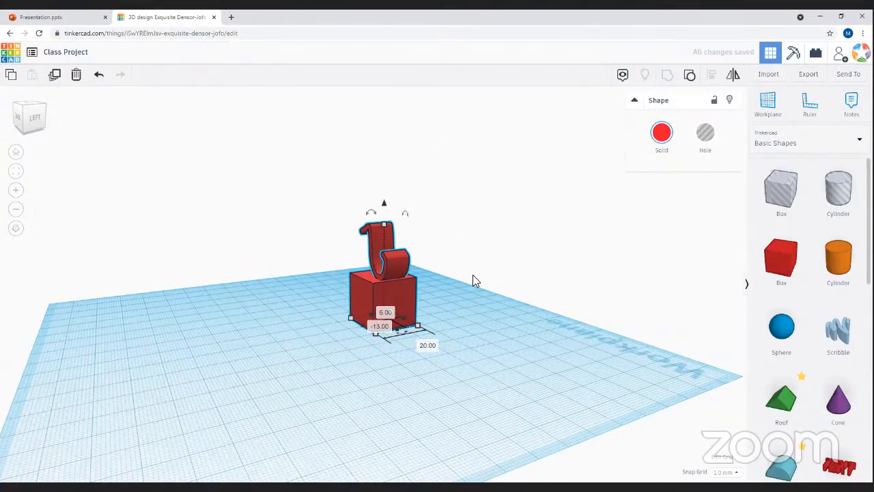
pyautogui.moveTo(341, 334)
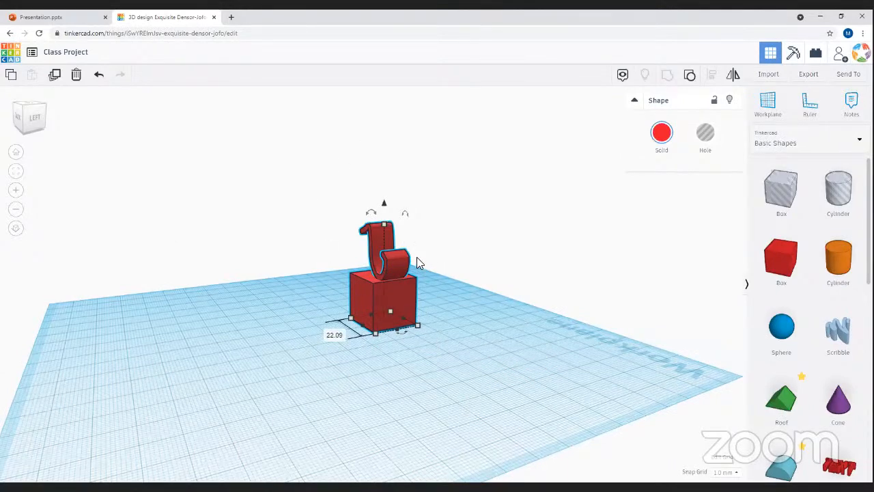
pyautogui.moveTo(392, 303); pyautogui.dragTo(408, 322)
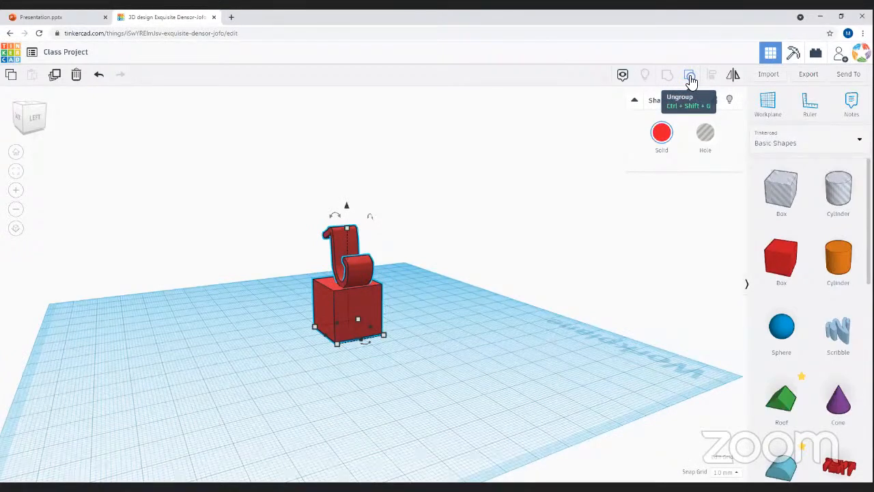
# - Ungroup the hook from the box, undo an accidental hook move, and reselect both shapes
pyautogui.click(691, 80)
pyautogui.click(384, 345)
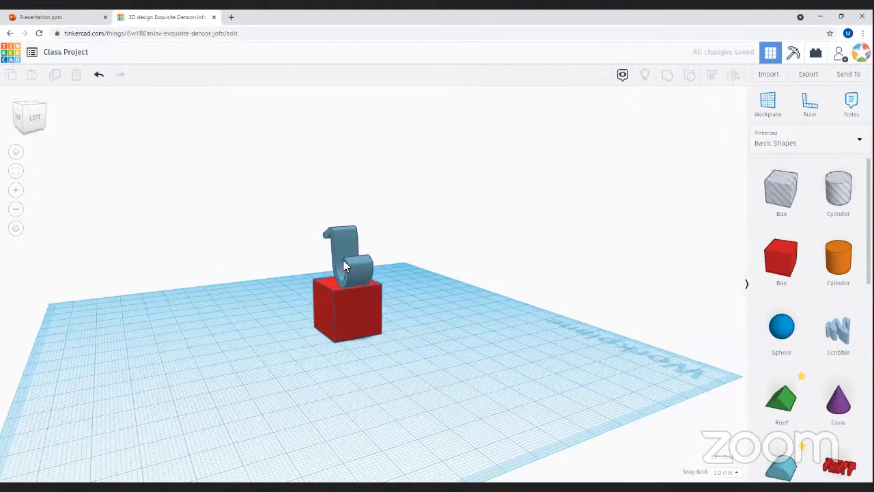
pyautogui.moveTo(336, 247); pyautogui.dragTo(364, 194)
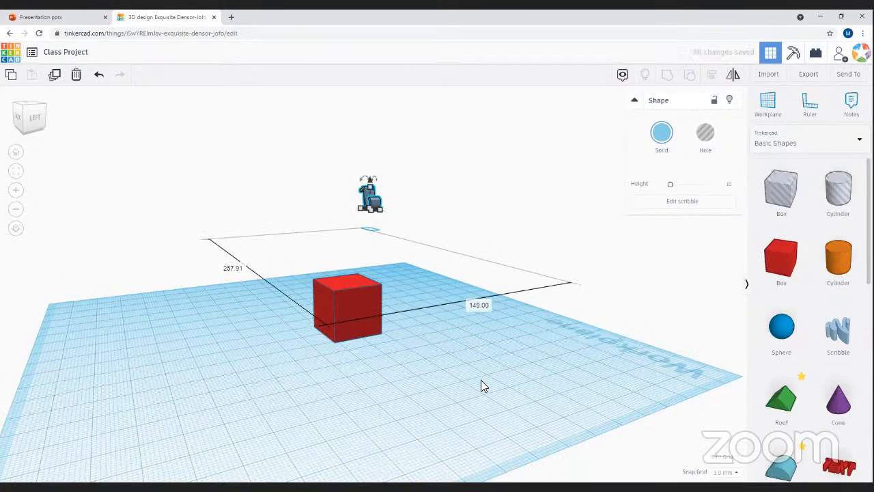
pyautogui.hotkey('ctrl', 'z')
pyautogui.moveTo(267, 126); pyautogui.dragTo(430, 411)
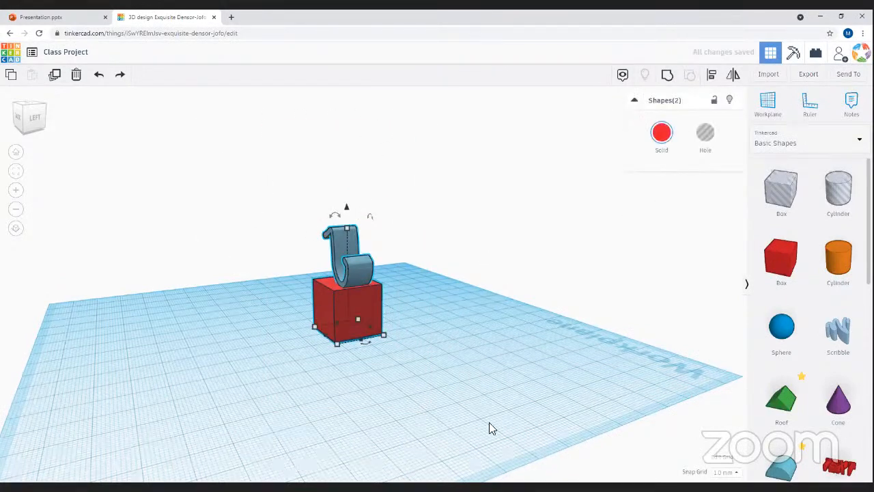
pyautogui.moveTo(190, 267); pyautogui.dragTo(498, 334)
# - Regroup the pair, reposition it near the workplane centre, then ungroup it again
pyautogui.click(667, 75)
pyautogui.moveTo(338, 309); pyautogui.dragTo(165, 375)
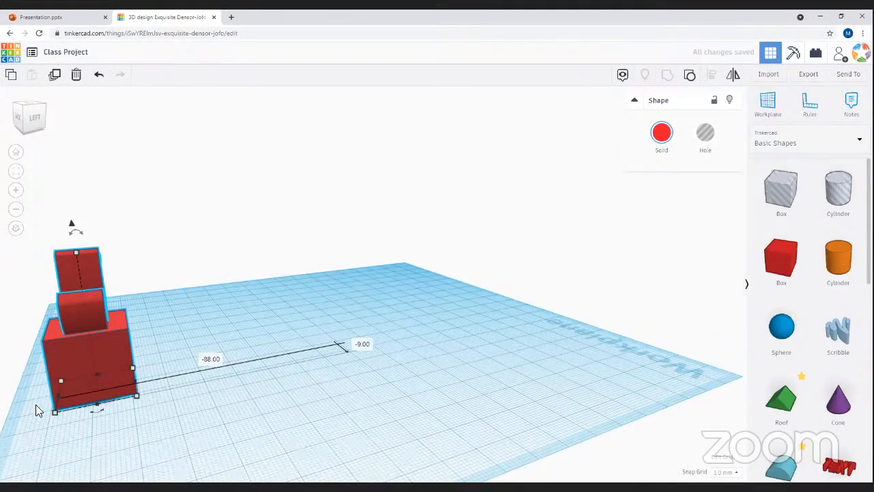
pyautogui.moveTo(84, 351); pyautogui.dragTo(359, 331)
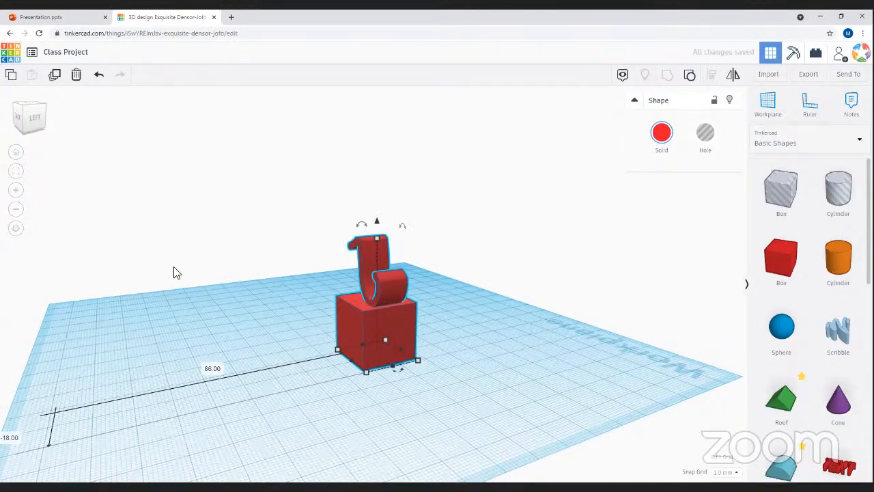
pyautogui.moveTo(382, 322); pyautogui.dragTo(417, 354)
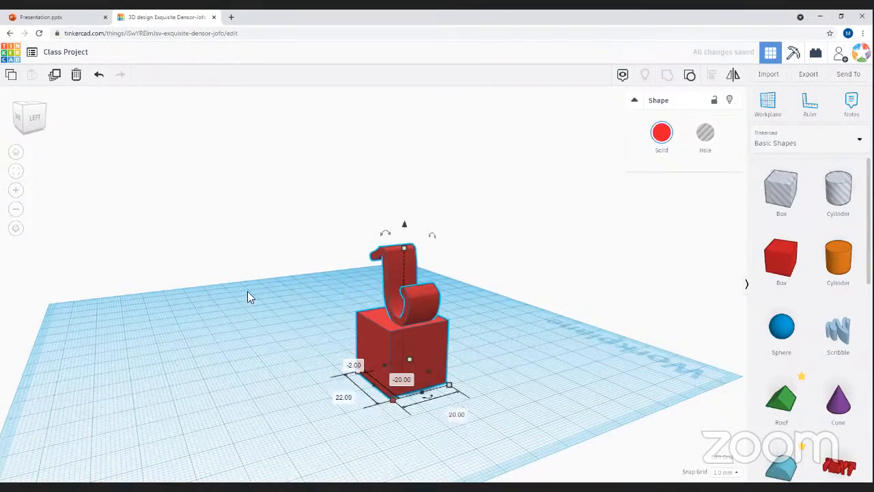
pyautogui.click(688, 76)
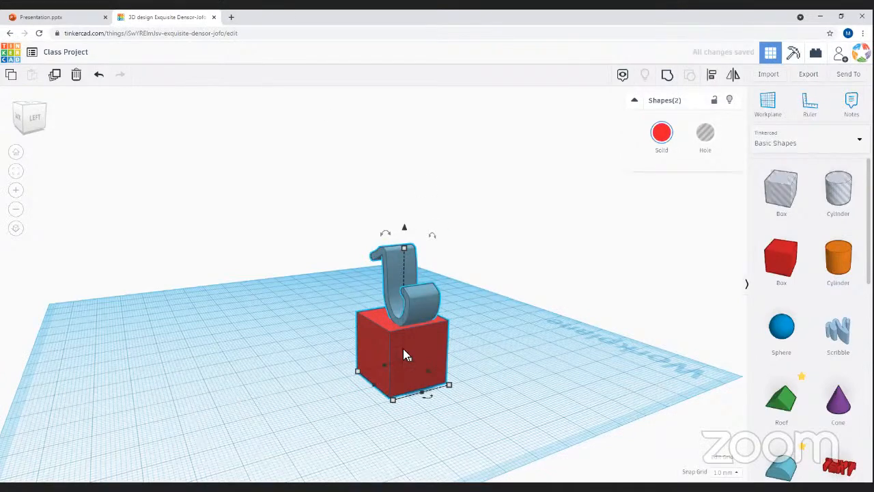
pyautogui.moveTo(410, 279); pyautogui.dragTo(643, 286)
pyautogui.click(636, 277)
# - Enlarge the red box to 63 by 63 and drop an orange cylinder beside it
pyautogui.click(431, 365)
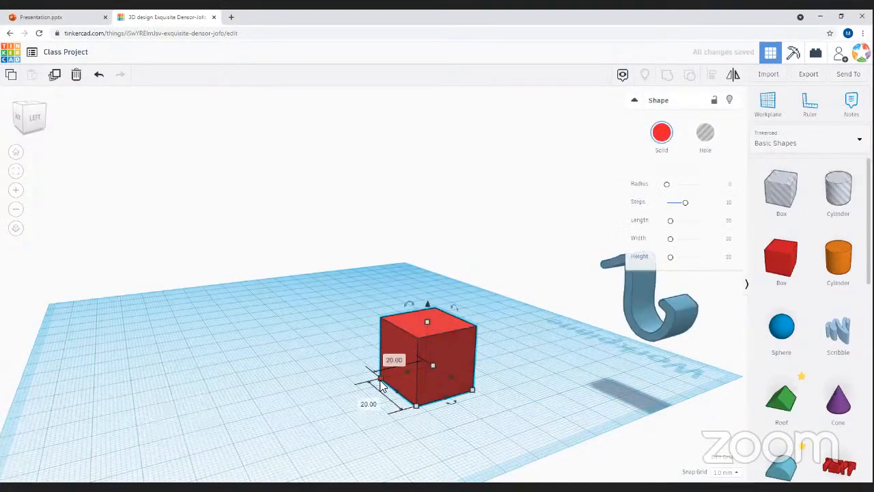
pyautogui.moveTo(381, 386); pyautogui.dragTo(249, 400)
pyautogui.scroll(-3, 258, 404)
pyautogui.moveTo(261, 406); pyautogui.dragTo(394, 335, button='right')
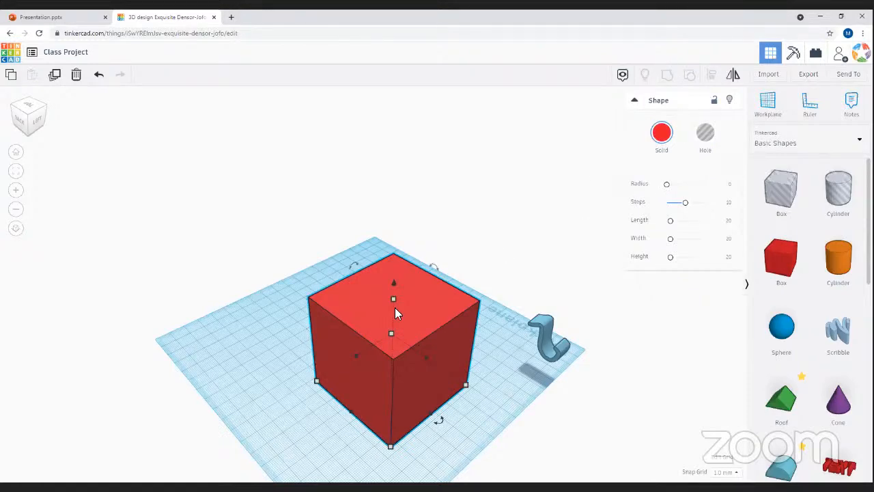
pyautogui.moveTo(506, 407); pyautogui.dragTo(478, 345, button='right')
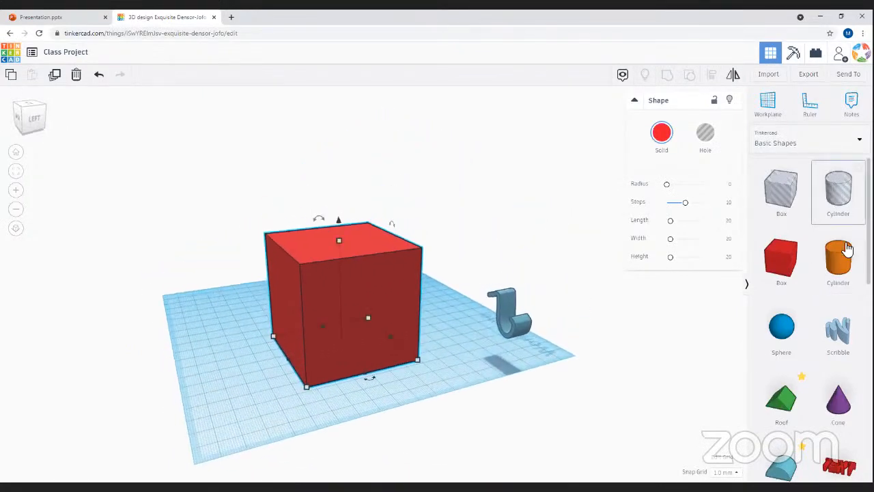
pyautogui.moveTo(846, 265); pyautogui.dragTo(216, 362)
# - Raise the orange cylinder and place it on top of the red box
pyautogui.moveTo(219, 417); pyautogui.dragTo(328, 394)
pyautogui.moveTo(328, 394); pyautogui.dragTo(423, 199, button='right')
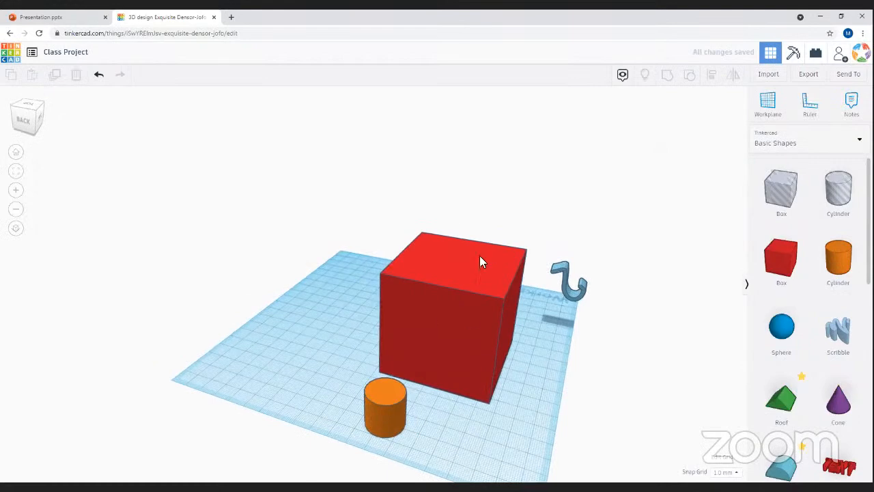
pyautogui.moveTo(374, 392); pyautogui.dragTo(342, 364)
pyautogui.moveTo(482, 408); pyautogui.dragTo(364, 271, button='right')
pyautogui.click(364, 271)
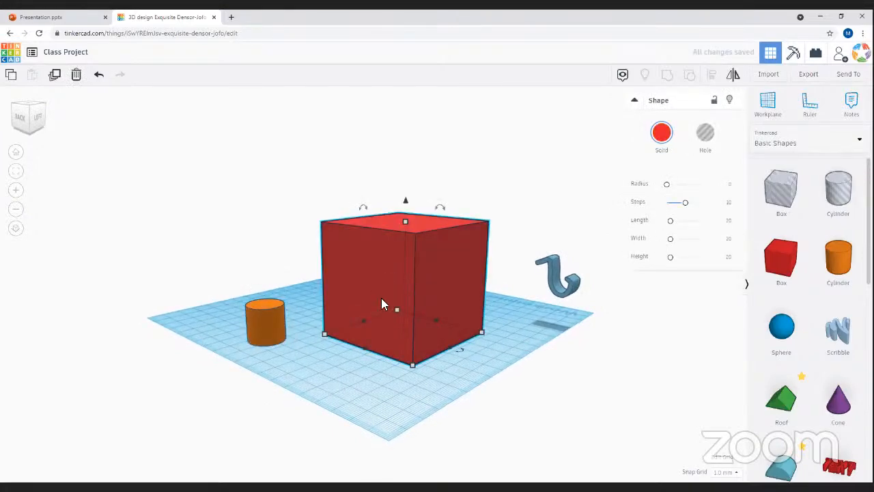
pyautogui.moveTo(405, 225)
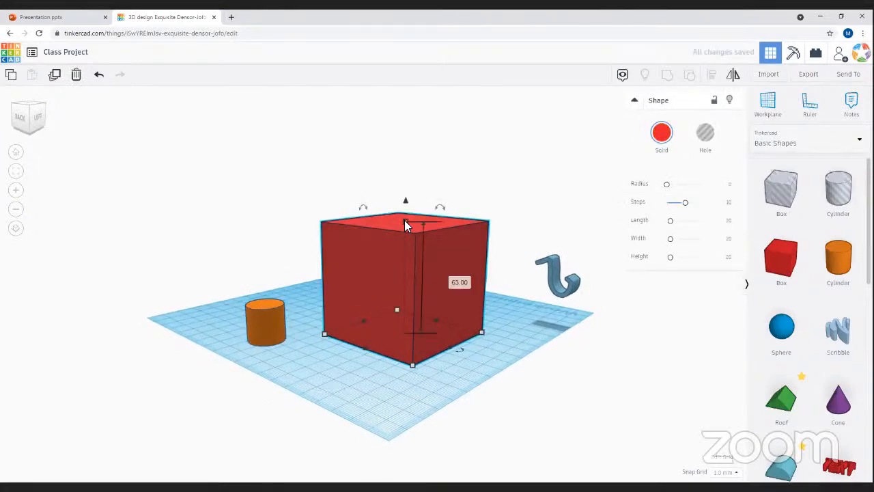
pyautogui.click(263, 313)
pyautogui.moveTo(263, 287); pyautogui.dragTo(266, 164)
pyautogui.moveTo(237, 205); pyautogui.dragTo(400, 205)
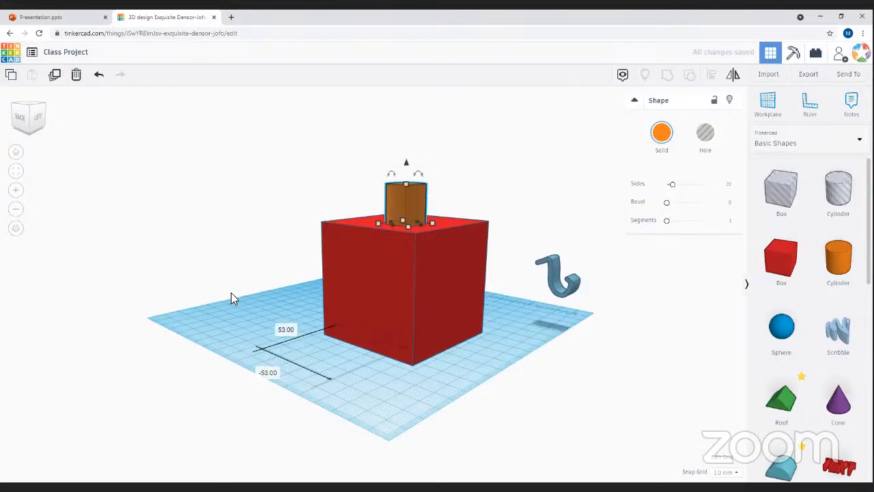
# - Adjust the cylinder's height so it sits down into the box top
pyautogui.moveTo(230, 292); pyautogui.dragTo(305, 380)
pyautogui.moveTo(305, 380); pyautogui.dragTo(467, 285, button='right')
pyautogui.click(469, 286)
pyautogui.moveTo(419, 399); pyautogui.dragTo(470, 251, button='right')
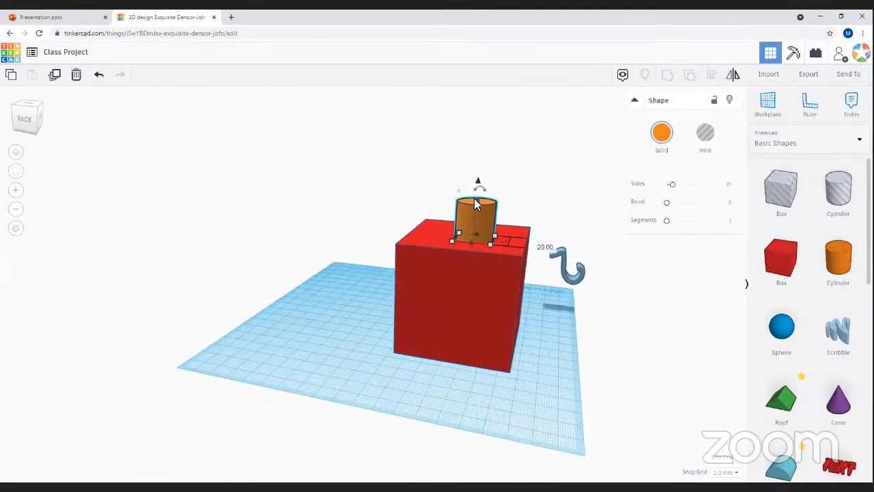
pyautogui.moveTo(475, 201); pyautogui.dragTo(482, 120)
pyautogui.moveTo(486, 162); pyautogui.dragTo(491, 318)
# - Widen the cylinder into a flat disc spanning the box top
pyautogui.click(556, 361)
pyautogui.moveTo(509, 410); pyautogui.dragTo(360, 405, button='right')
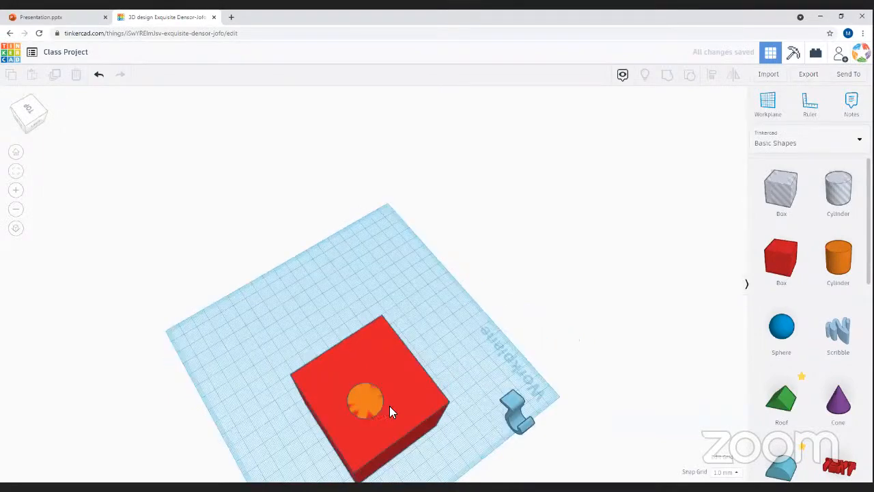
pyautogui.click(387, 409)
pyautogui.moveTo(367, 399); pyautogui.dragTo(381, 352)
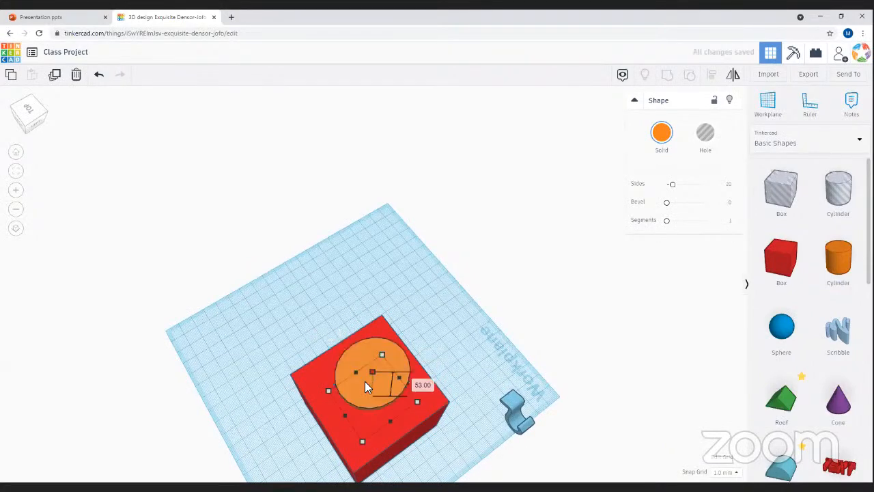
pyautogui.click(460, 344)
pyautogui.moveTo(460, 348); pyautogui.dragTo(293, 213, button='right')
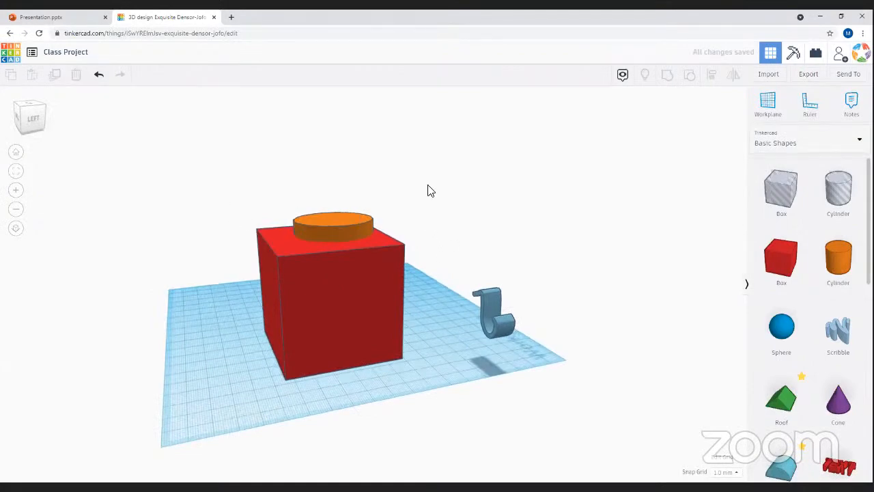
# - Turn the orange cylinder into a hole shape
pyautogui.click(381, 362)
pyautogui.click(443, 232)
pyautogui.moveTo(191, 172); pyautogui.dragTo(434, 366)
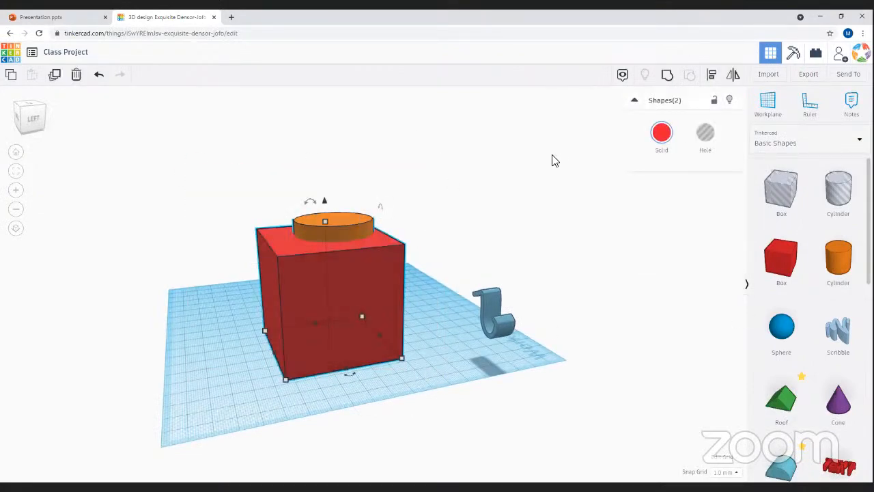
pyautogui.click(435, 321)
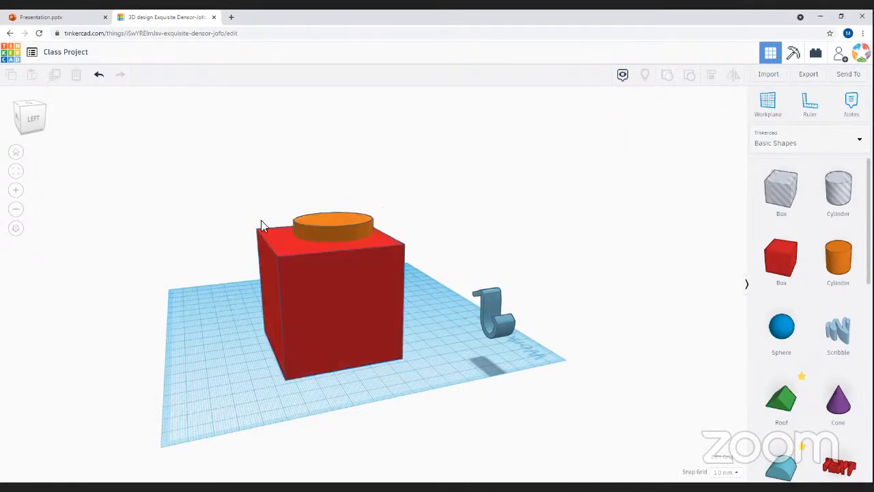
pyautogui.click(313, 226)
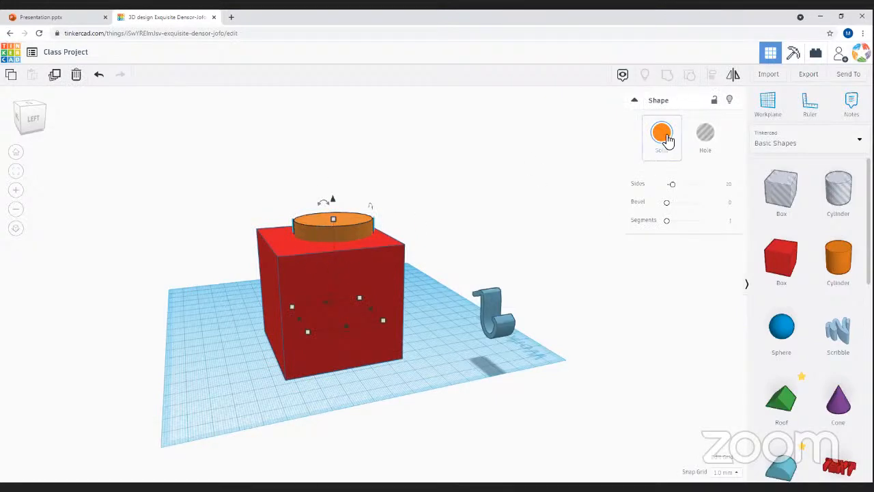
pyautogui.click(710, 140)
# - Select the red box and the cylinder hole together
pyautogui.click(433, 168)
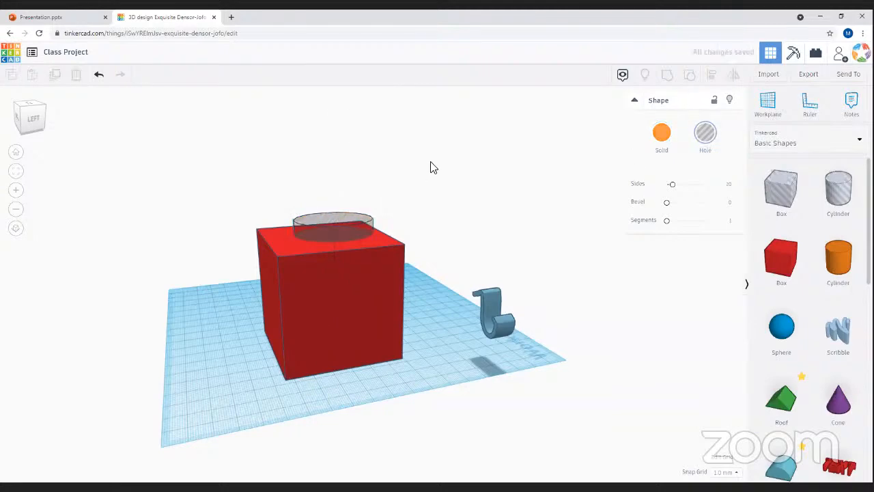
pyautogui.moveTo(156, 217); pyautogui.dragTo(498, 222, button='right')
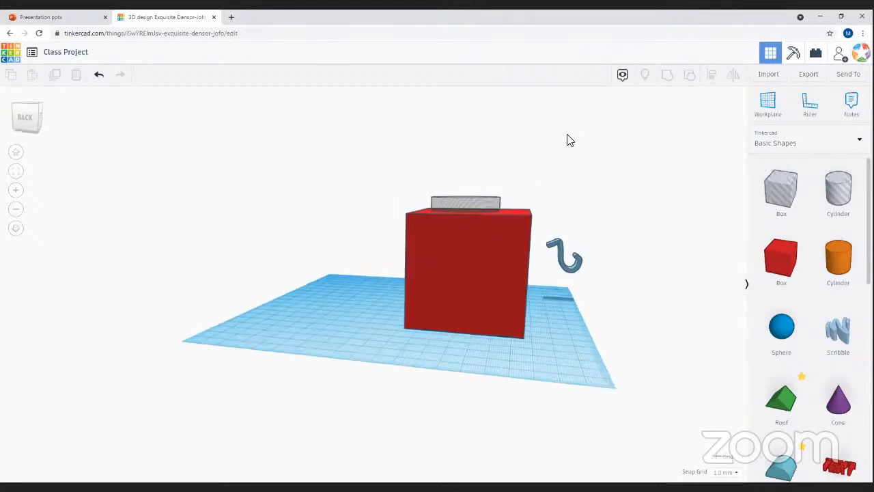
pyautogui.moveTo(344, 286); pyautogui.dragTo(441, 317, button='right')
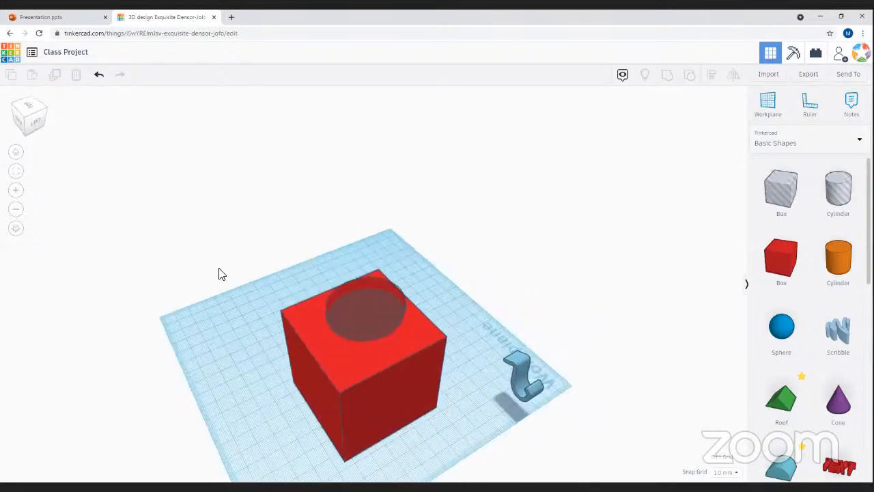
pyautogui.moveTo(127, 249); pyautogui.dragTo(200, 183, button='right')
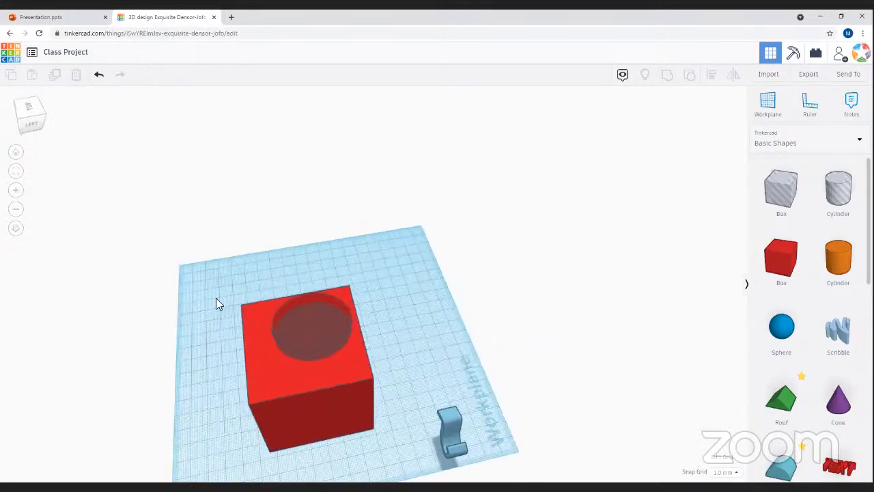
pyautogui.moveTo(154, 243); pyautogui.dragTo(405, 468)
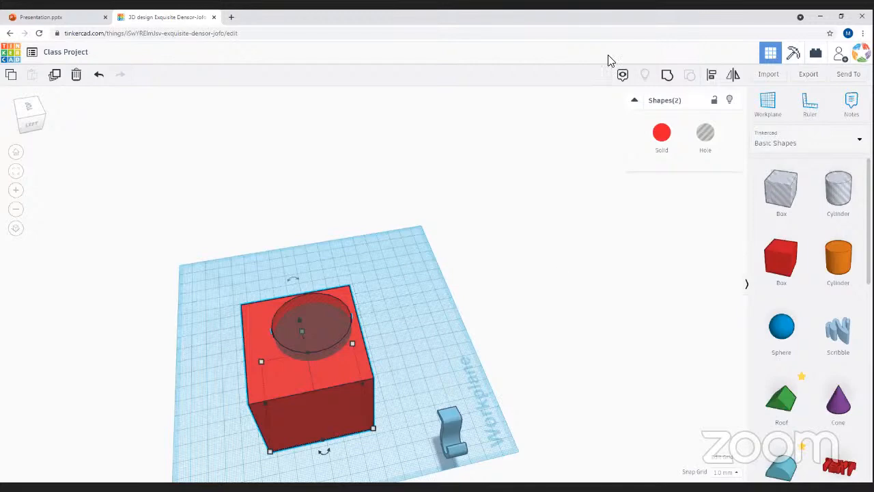
# - Group the box and cylinder hole to cut the hole, then inspect the result
pyautogui.click(667, 76)
pyautogui.moveTo(376, 265); pyautogui.dragTo(224, 341, button='right')
pyautogui.click(307, 240)
pyautogui.moveTo(273, 324); pyautogui.dragTo(336, 280)
pyautogui.moveTo(336, 280); pyautogui.dragTo(490, 211, button='right')
pyautogui.click(284, 222)
# - Ungroup them and align the hole to the centre of the box
pyautogui.moveTo(281, 217); pyautogui.dragTo(461, 384)
pyautogui.click(688, 75)
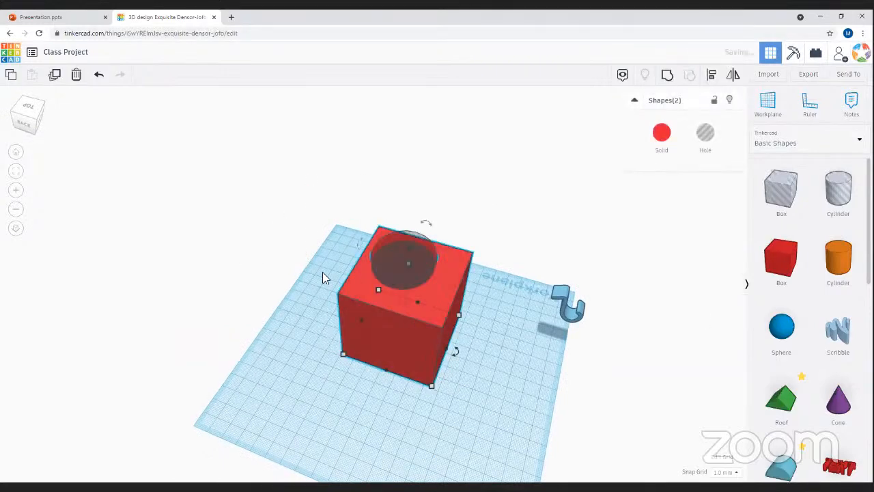
pyautogui.click(711, 73)
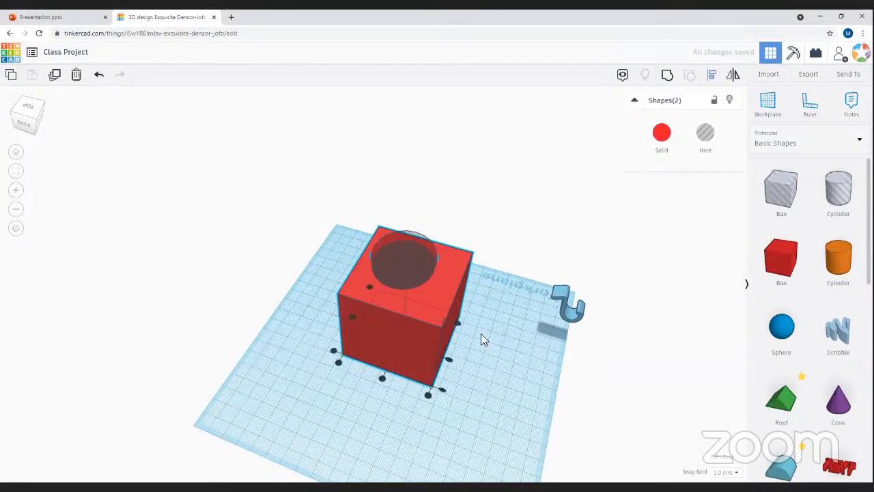
pyautogui.moveTo(355, 420); pyautogui.dragTo(411, 191, button='right')
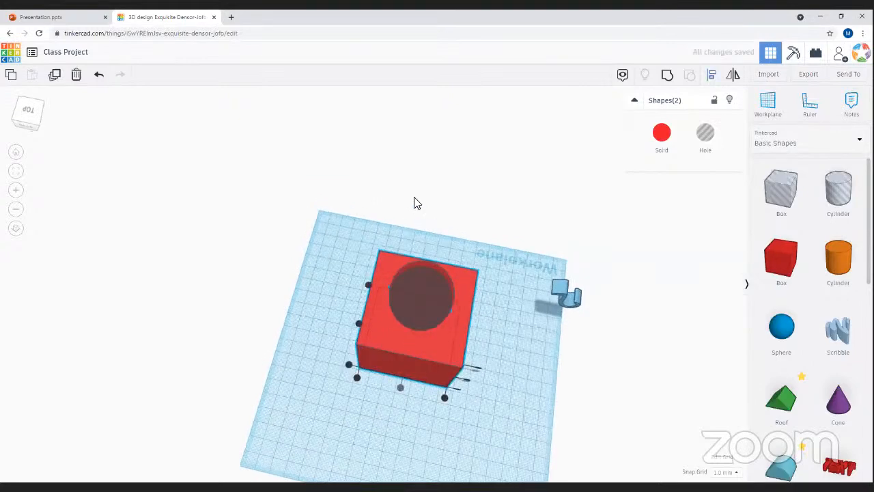
pyautogui.click(358, 322)
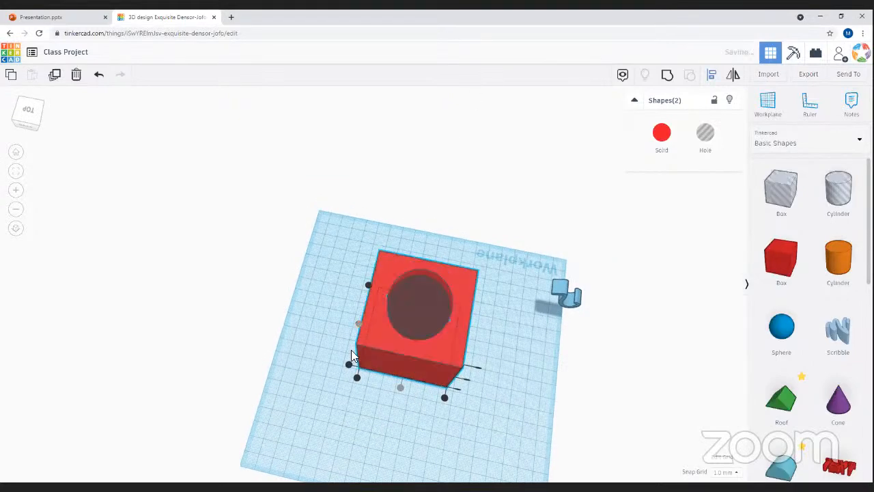
pyautogui.moveTo(297, 258); pyautogui.dragTo(476, 328, button='right')
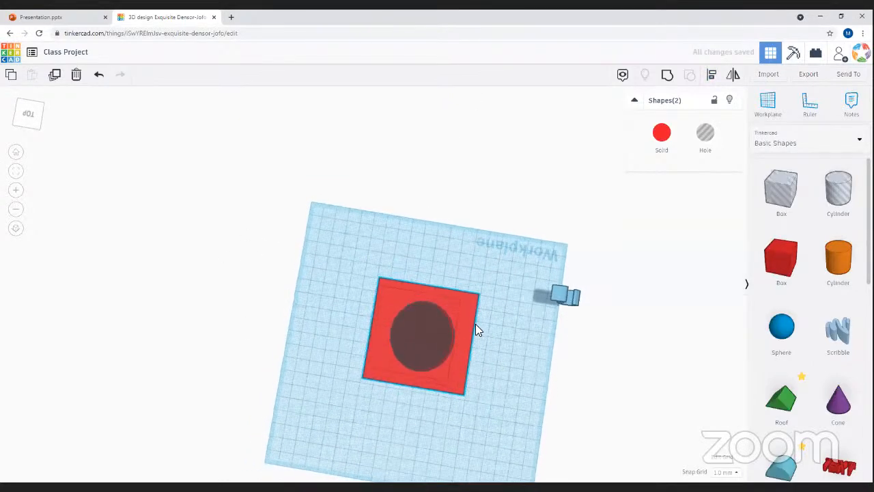
# - Regroup the box with the centred hole and check the round cavity
pyautogui.click(667, 76)
pyautogui.moveTo(445, 431); pyautogui.dragTo(357, 304, button='right')
pyautogui.click(357, 310)
pyautogui.click(283, 295)
pyautogui.moveTo(282, 294); pyautogui.dragTo(296, 344, button='right')
pyautogui.moveTo(232, 280); pyautogui.dragTo(690, 342, button='right')
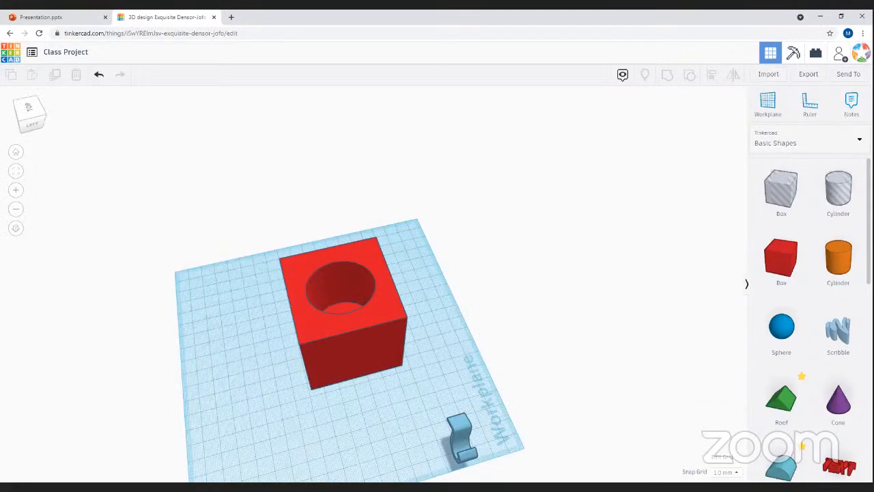
pyautogui.moveTo(239, 434); pyautogui.dragTo(392, 375)
pyautogui.moveTo(204, 322); pyautogui.dragTo(306, 246, button='right')
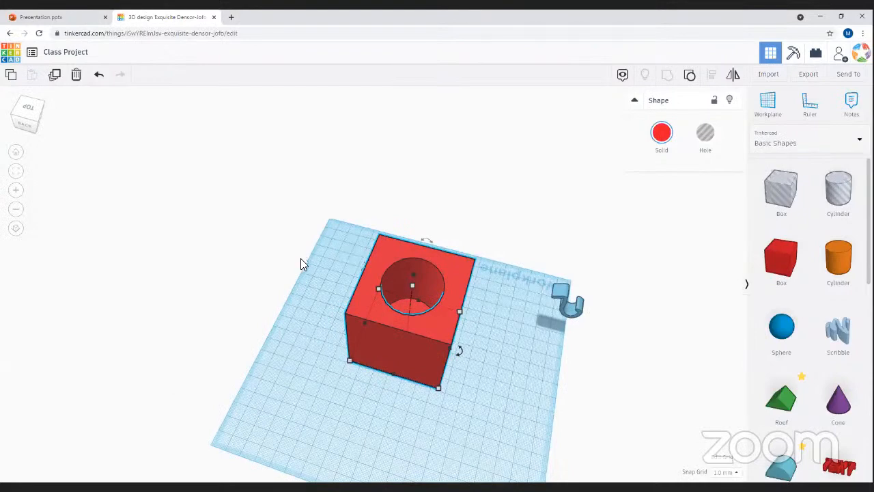
pyautogui.click(476, 396)
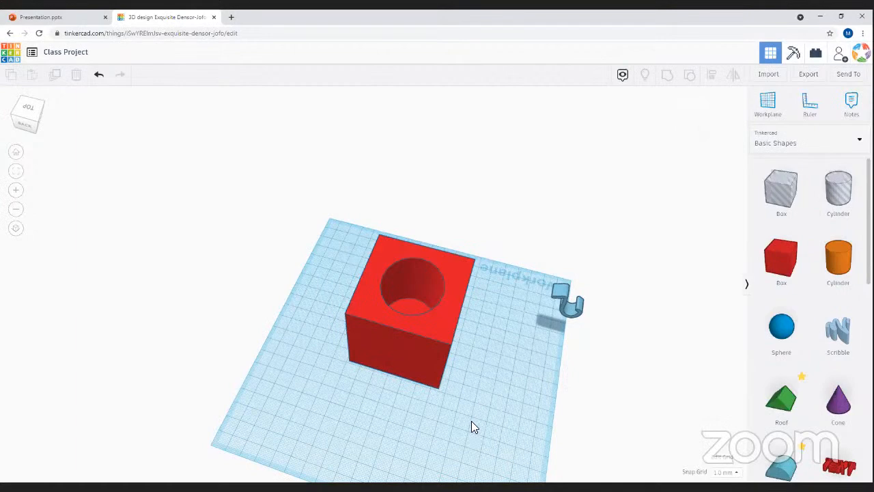
pyautogui.moveTo(485, 440); pyautogui.dragTo(405, 391, button='right')
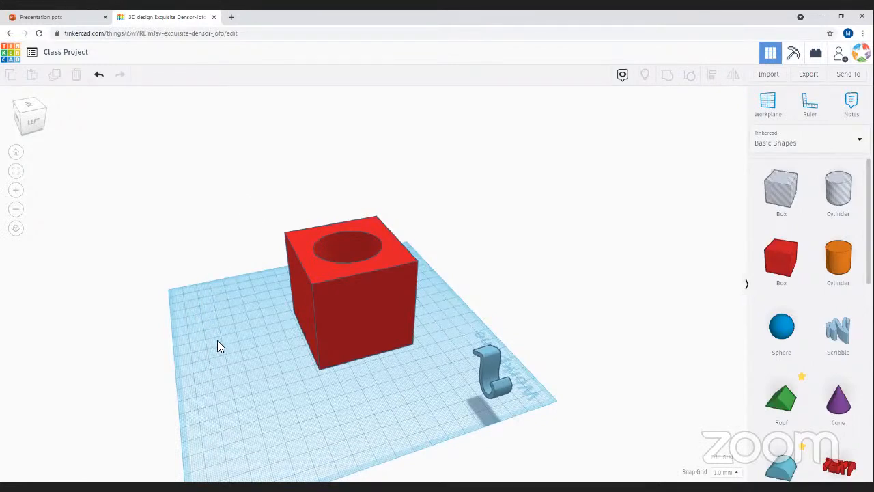
pyautogui.moveTo(215, 369); pyautogui.dragTo(367, 237, button='right')
pyautogui.click(408, 297)
pyautogui.click(351, 322)
pyautogui.moveTo(546, 243); pyautogui.dragTo(580, 270, button='right')
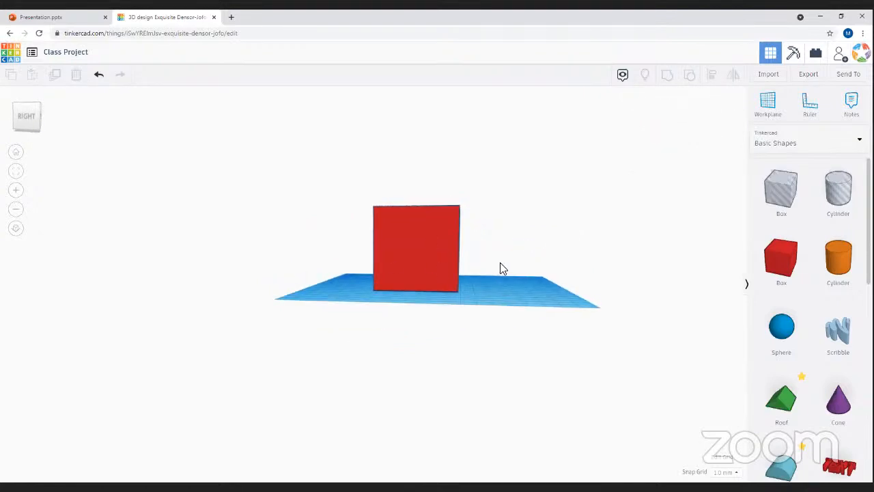
pyautogui.moveTo(501, 308); pyautogui.dragTo(384, 294, button='right')
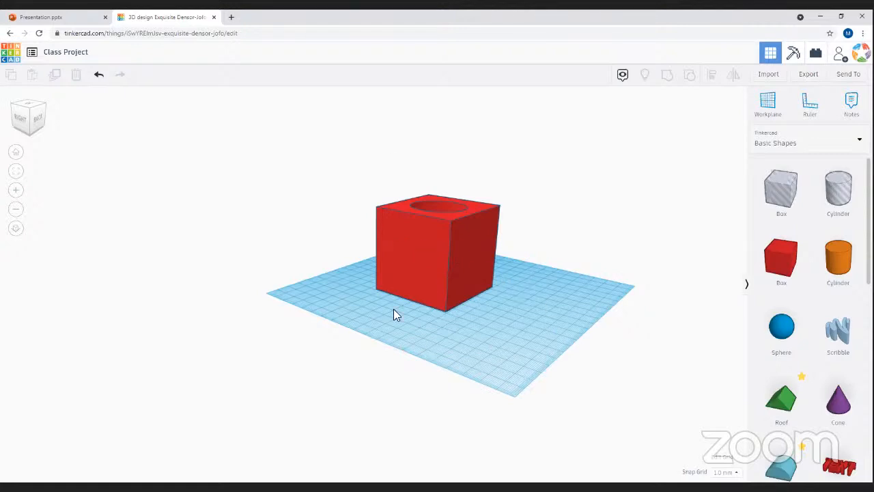
# - Add a cylinder hole, rotate it 90° onto its side, and push it into the box's front face
pyautogui.moveTo(553, 283); pyautogui.dragTo(225, 316, button='right')
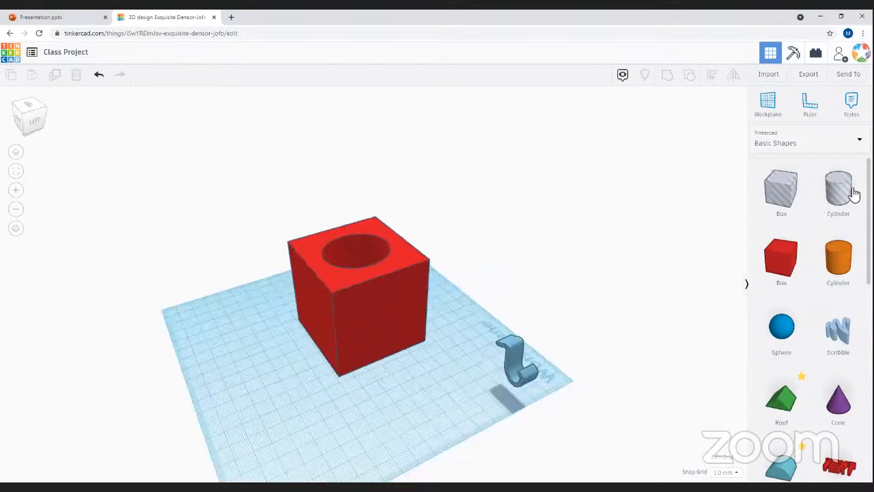
pyautogui.moveTo(288, 473); pyautogui.dragTo(249, 287, button='right')
pyautogui.moveTo(268, 276); pyautogui.dragTo(388, 272)
pyautogui.moveTo(433, 276); pyautogui.dragTo(380, 272, button='right')
pyautogui.moveTo(370, 280); pyautogui.dragTo(332, 250)
# - Group the box with the side hole to cut the recess
pyautogui.moveTo(401, 284); pyautogui.dragTo(411, 262, button='right')
pyautogui.moveTo(432, 220); pyautogui.dragTo(267, 296)
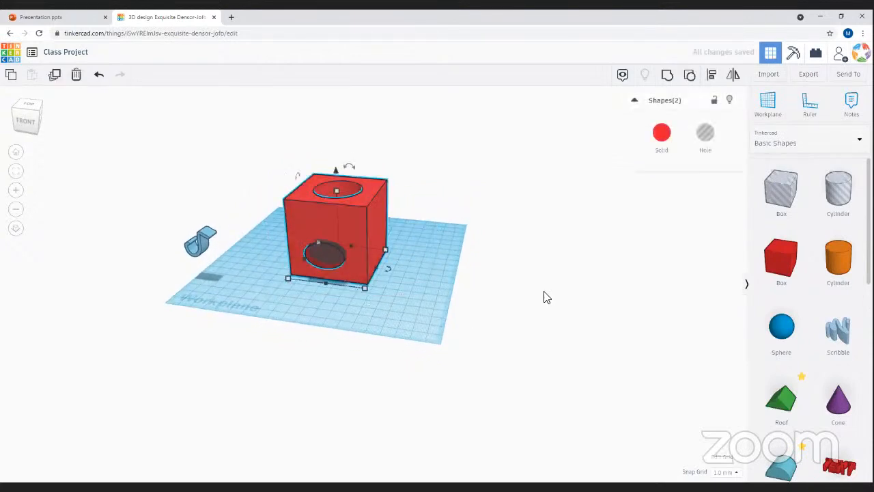
pyautogui.click(668, 76)
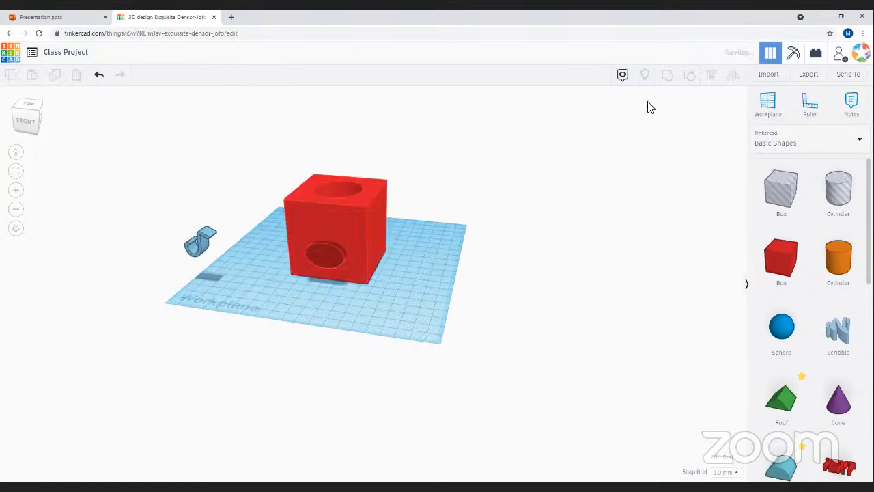
pyautogui.click(393, 288)
pyautogui.moveTo(384, 308); pyautogui.dragTo(457, 316, button='right')
pyautogui.scroll(3, 586, 340)
pyautogui.moveTo(585, 339); pyautogui.dragTo(505, 212, button='right')
# - Ungroup, pull the side hole slightly outward, and regroup it with the box
pyautogui.moveTo(0, 271); pyautogui.dragTo(205, 403)
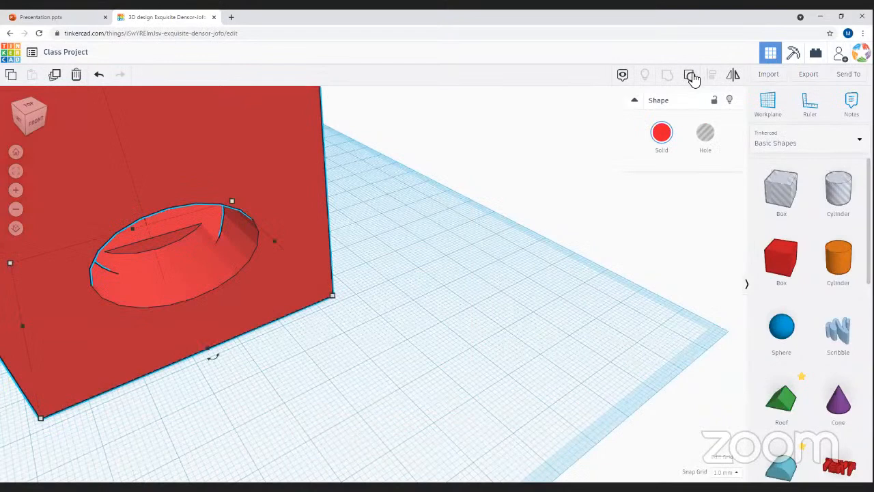
pyautogui.click(690, 76)
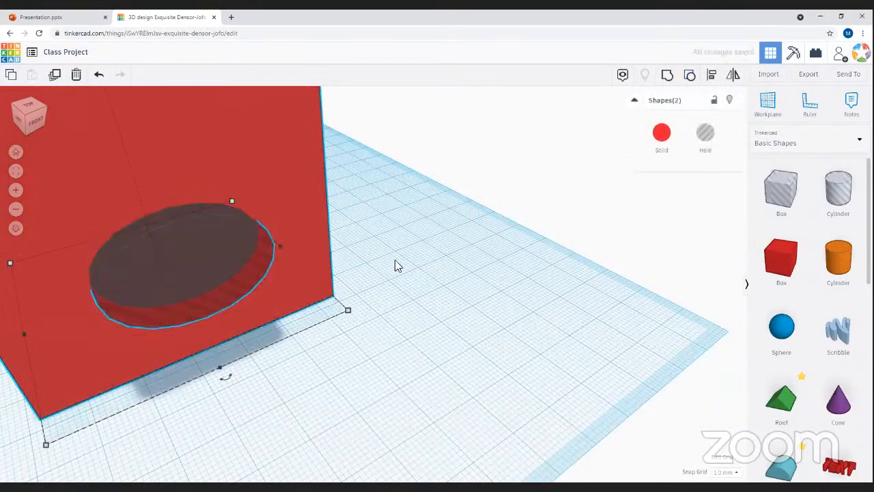
pyautogui.moveTo(189, 273); pyautogui.dragTo(203, 316)
pyautogui.click(288, 356)
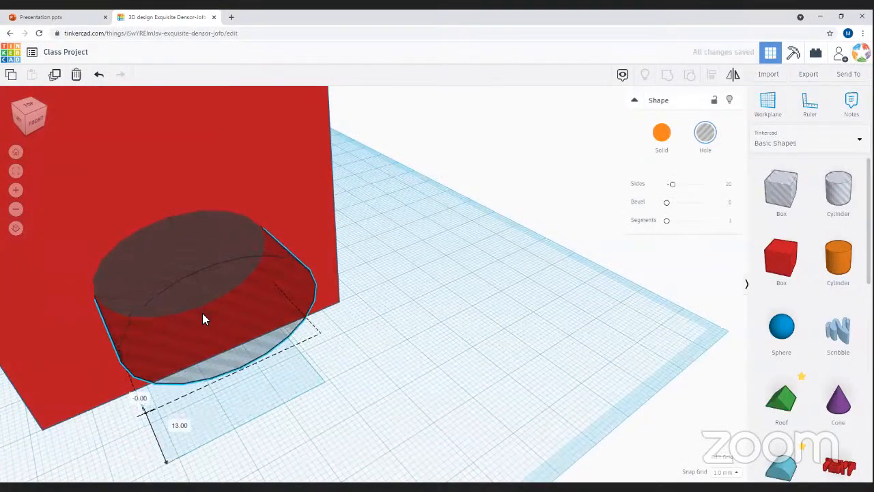
pyautogui.click(601, 156)
pyautogui.moveTo(488, 195); pyautogui.dragTo(5, 441)
pyautogui.click(671, 78)
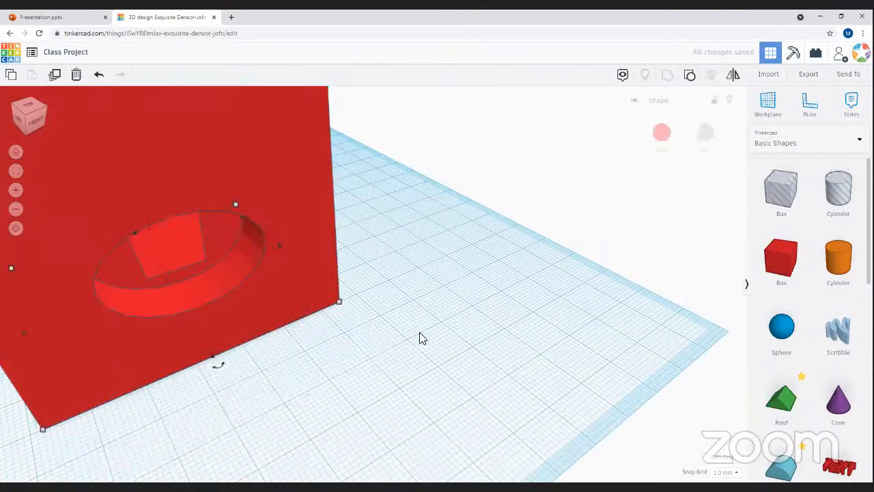
pyautogui.scroll(-3, 416, 327)
pyautogui.scroll(-3, 396, 232)
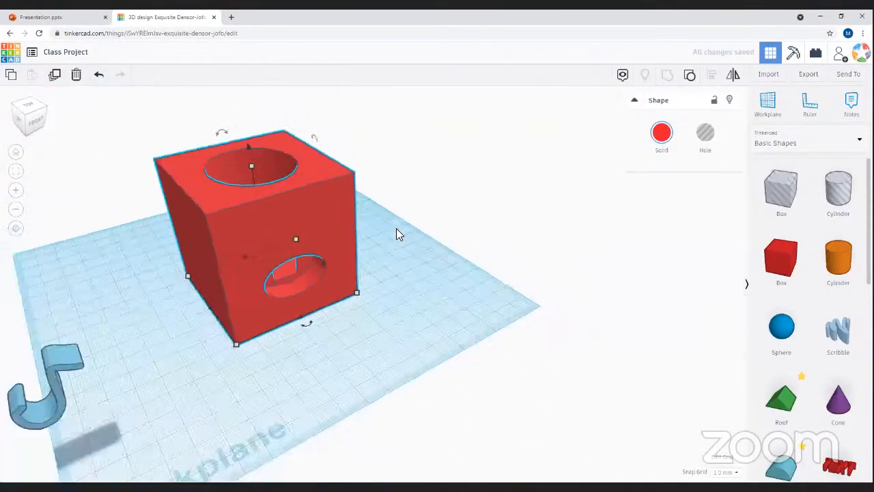
pyautogui.click(385, 276)
pyautogui.scroll(4, 385, 276)
pyautogui.moveTo(189, 248); pyautogui.dragTo(302, 363, button='right')
pyautogui.moveTo(376, 357); pyautogui.dragTo(386, 206, button='right')
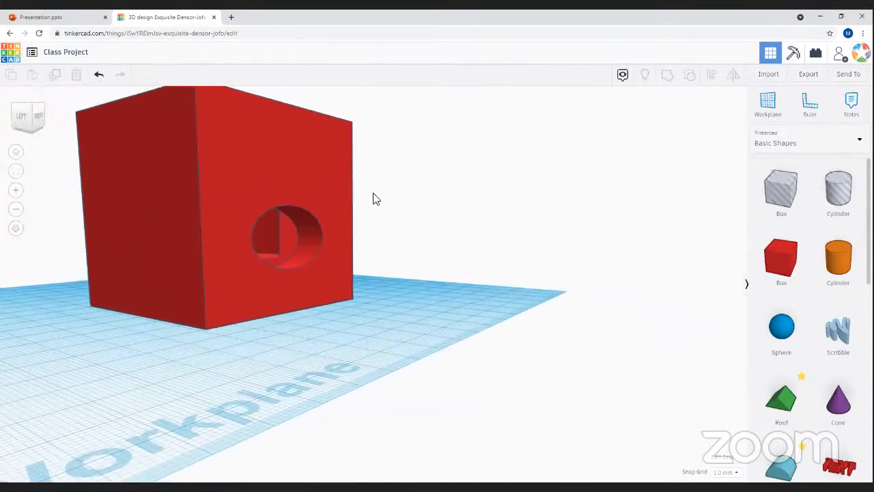
pyautogui.moveTo(284, 340); pyautogui.dragTo(153, 267, button='right')
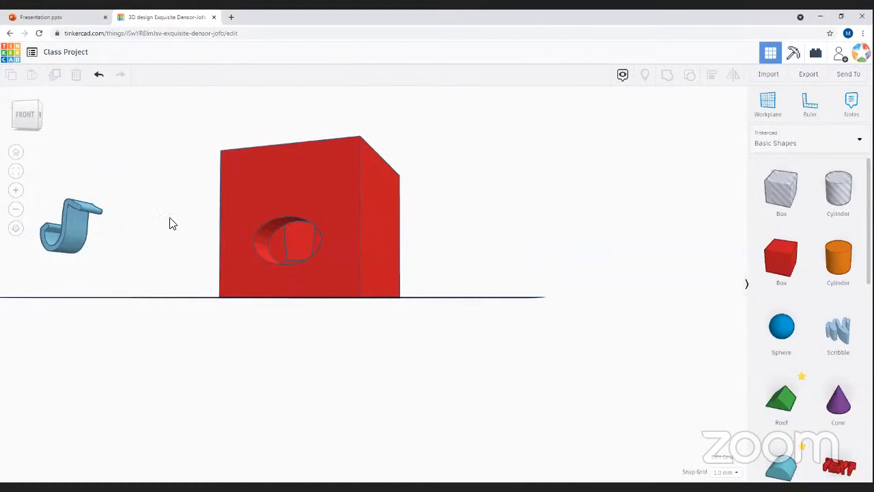
pyautogui.moveTo(195, 289); pyautogui.dragTo(738, 214, button='right')
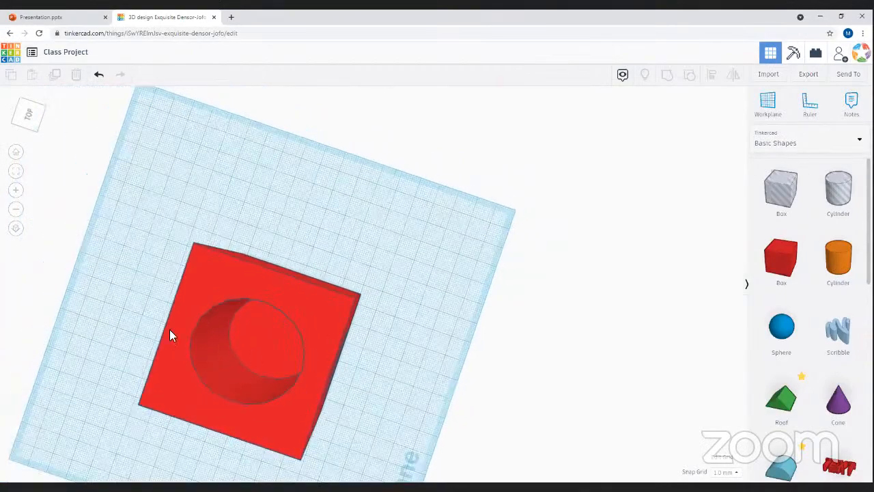
pyautogui.click(19, 154)
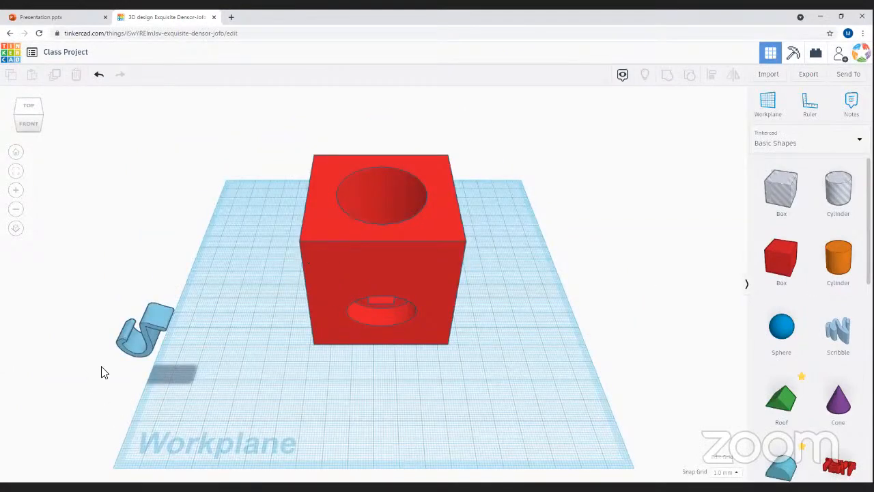
pyautogui.moveTo(179, 120); pyautogui.dragTo(467, 413)
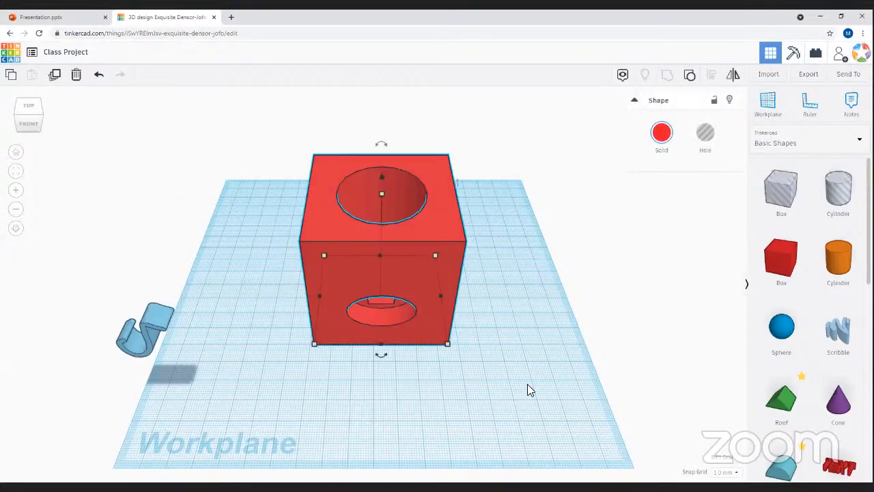
pyautogui.press('Delete')
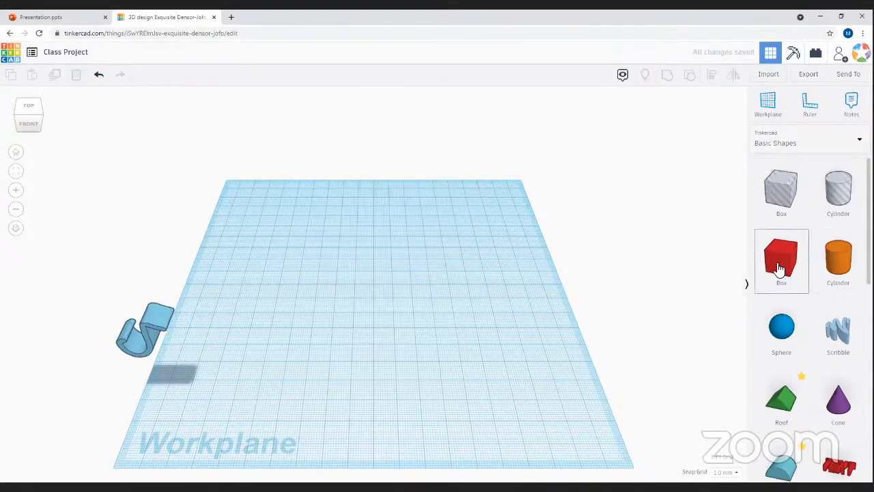
pyautogui.moveTo(790, 264); pyautogui.dragTo(271, 252)
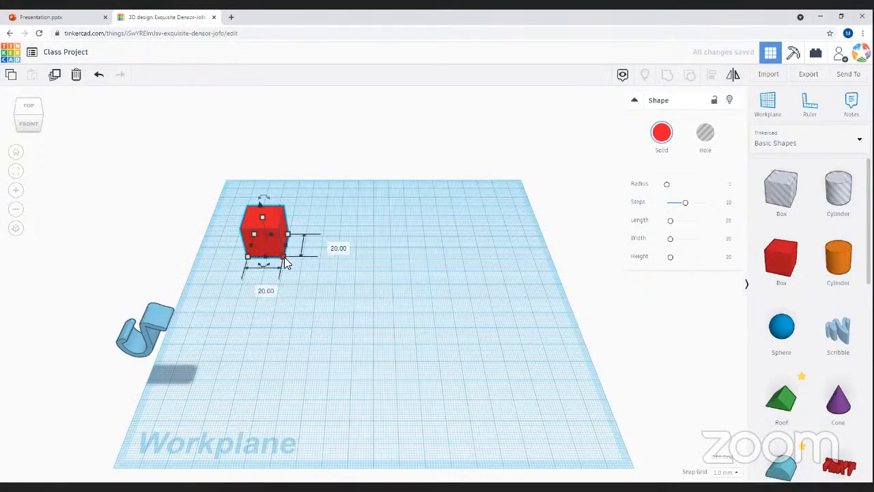
pyautogui.moveTo(284, 265); pyautogui.dragTo(520, 299)
pyautogui.moveTo(411, 374); pyautogui.dragTo(403, 247, button='right')
pyautogui.moveTo(402, 247); pyautogui.dragTo(411, 272)
pyautogui.moveTo(338, 339); pyautogui.dragTo(102, 342, button='right')
pyautogui.moveTo(100, 311); pyautogui.dragTo(222, 391)
pyautogui.press('Delete')
pyautogui.moveTo(253, 298); pyautogui.dragTo(173, 335, button='right')
pyautogui.moveTo(178, 353); pyautogui.dragTo(328, 356)
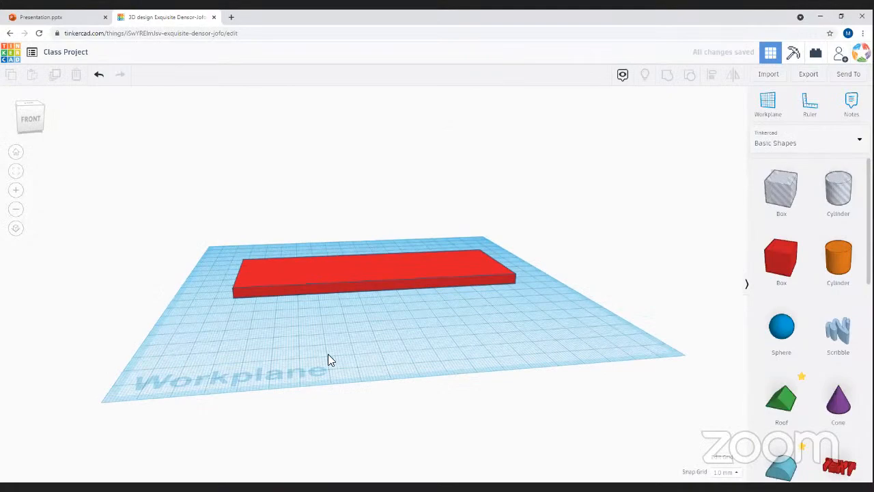
pyautogui.moveTo(392, 325); pyautogui.dragTo(410, 374, button='right')
# - Place a Text shape from Basic Shapes on the workplane in front of the slab
pyautogui.scroll(-3, 846, 471)
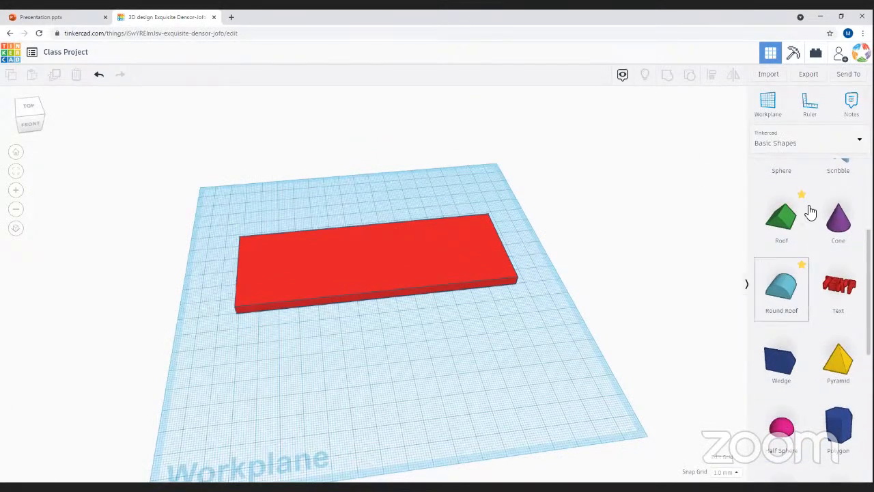
pyautogui.scroll(-6, 808, 242)
pyautogui.scroll(10, 808, 415)
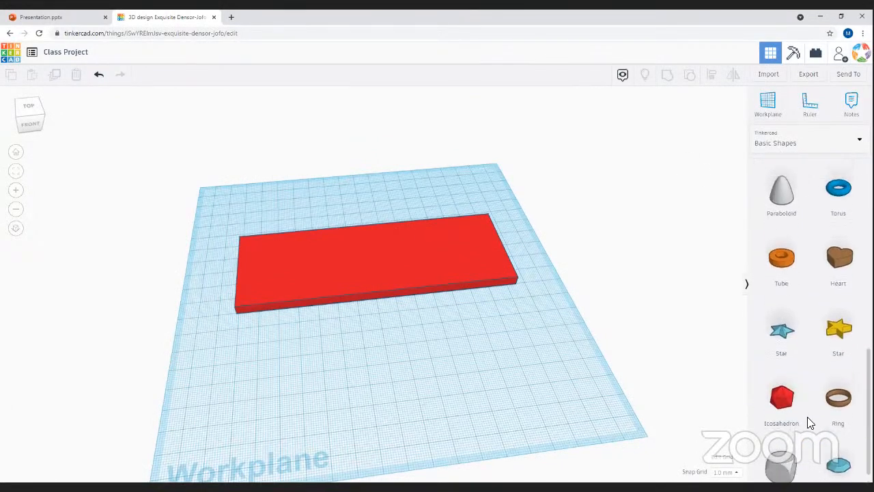
pyautogui.scroll(-1, 846, 471)
pyautogui.moveTo(700, 395); pyautogui.dragTo(381, 362)
pyautogui.moveTo(364, 386); pyautogui.dragTo(324, 340, button='right')
pyautogui.click(324, 340)
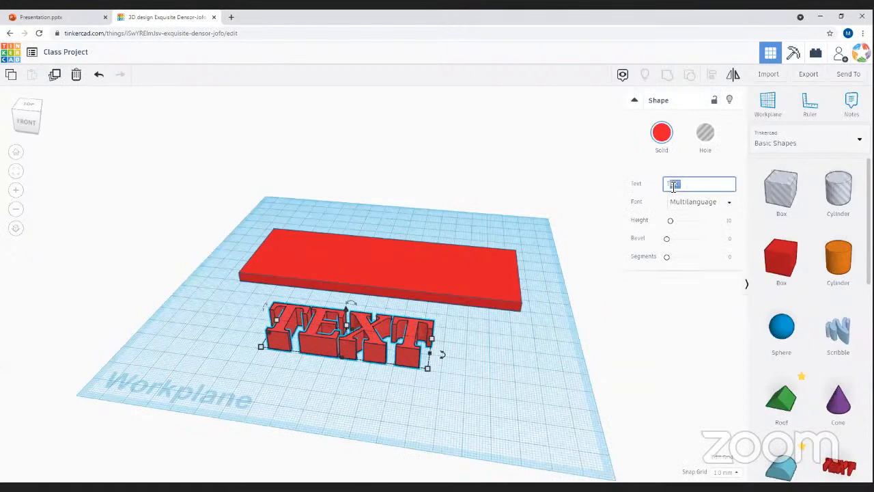
# - Replace the default word TEXT with MATT
pyautogui.moveTo(692, 185); pyautogui.dragTo(665, 189)
pyautogui.write('Mat')
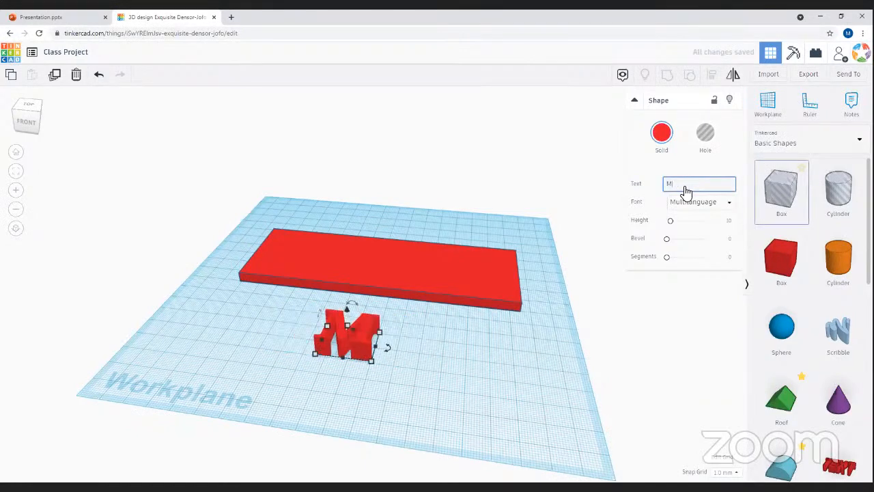
pyautogui.press('BackSpace')
pyautogui.press('BackSpace')
pyautogui.write('a')
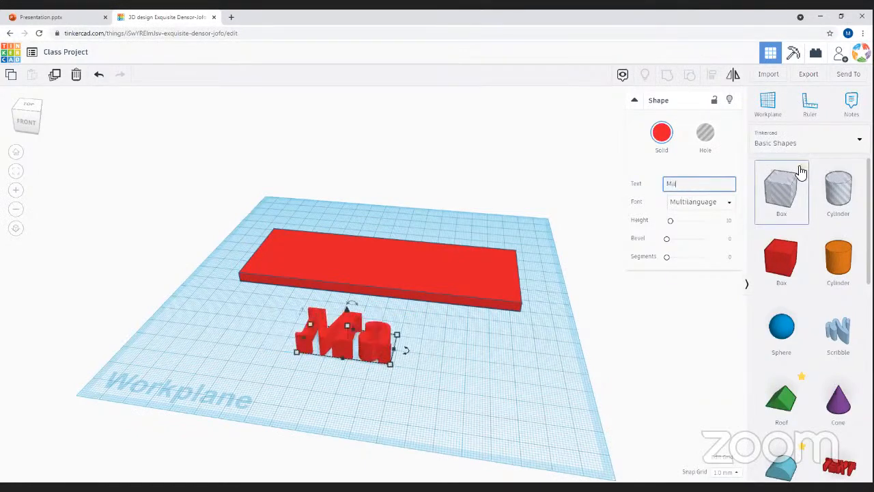
pyautogui.press('BackSpace')
pyautogui.write('A')
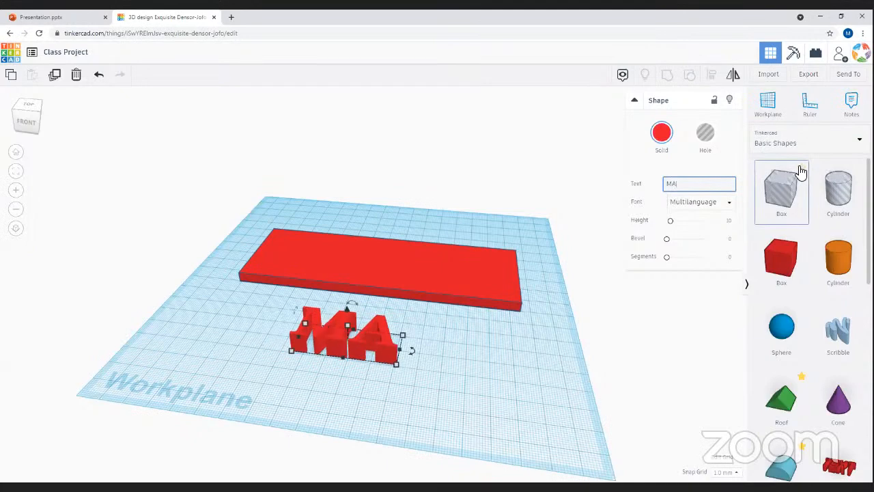
pyautogui.write('TT')
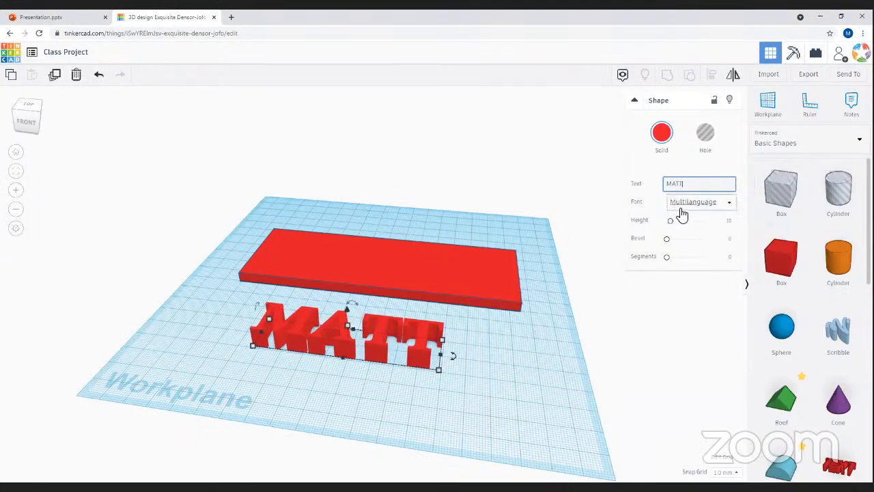
# - Try the Sans, Sans Mono and Serif fonts, then settle on Sans
pyautogui.click(681, 209)
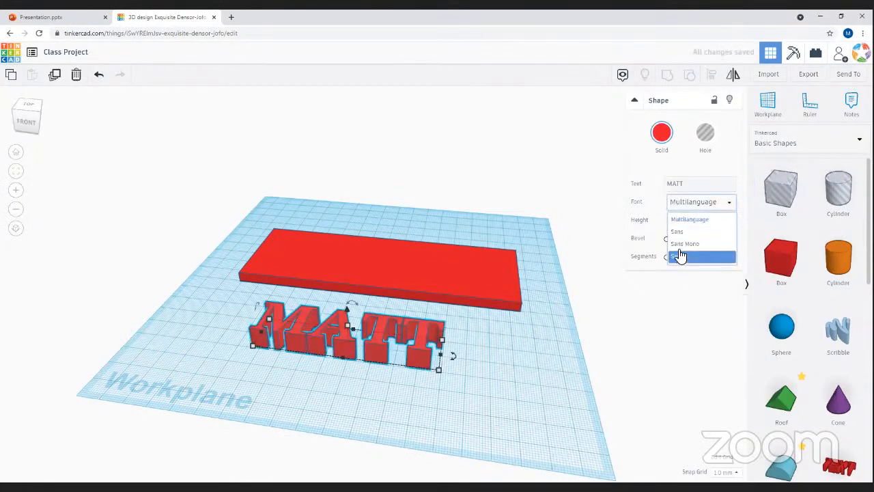
pyautogui.click(689, 232)
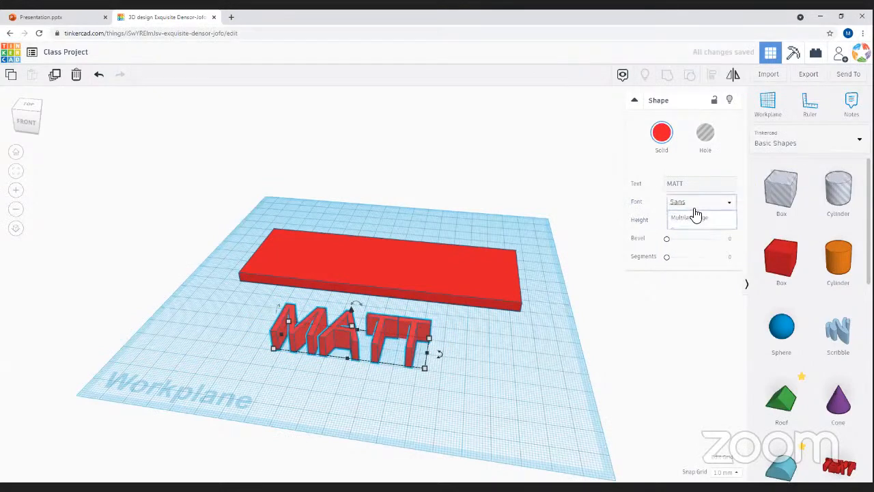
pyautogui.click(686, 240)
pyautogui.click(705, 204)
pyautogui.click(689, 253)
pyautogui.click(697, 205)
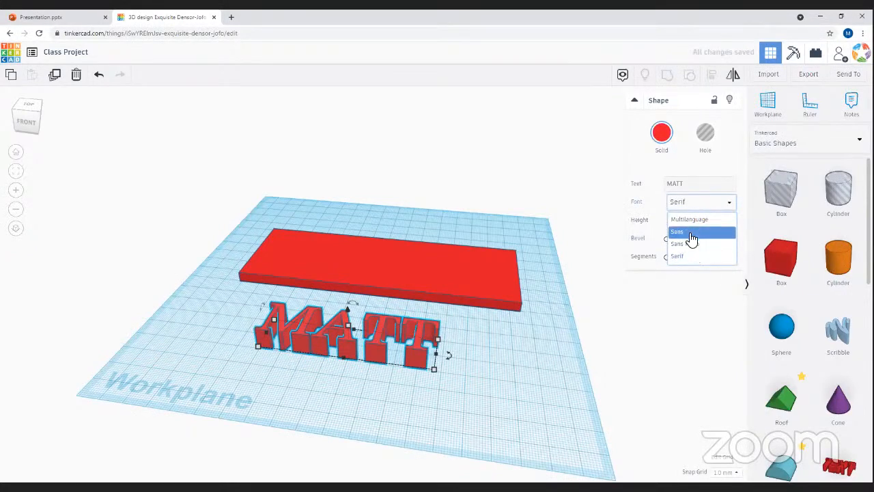
pyautogui.click(680, 232)
# - Set the text's Segments value back to 0
pyautogui.moveTo(403, 455); pyautogui.dragTo(409, 383, button='right')
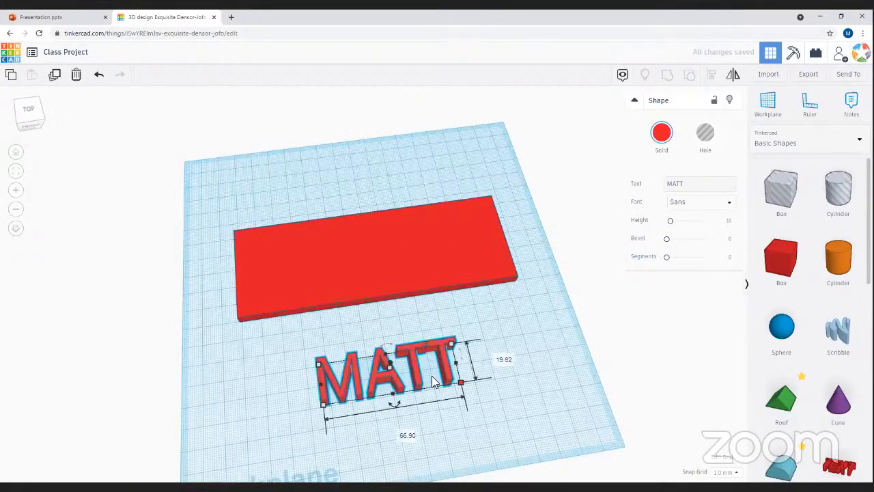
pyautogui.moveTo(517, 351); pyautogui.dragTo(495, 397, button='right')
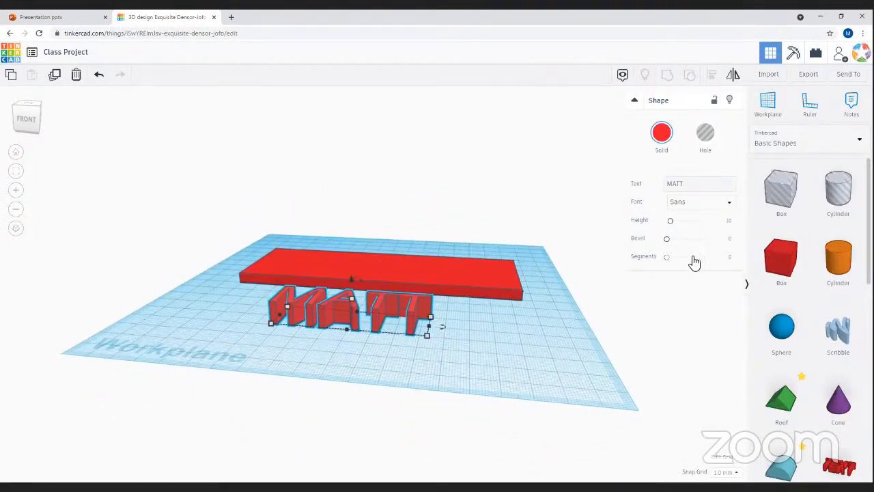
pyautogui.moveTo(516, 367); pyautogui.dragTo(528, 396, button='right')
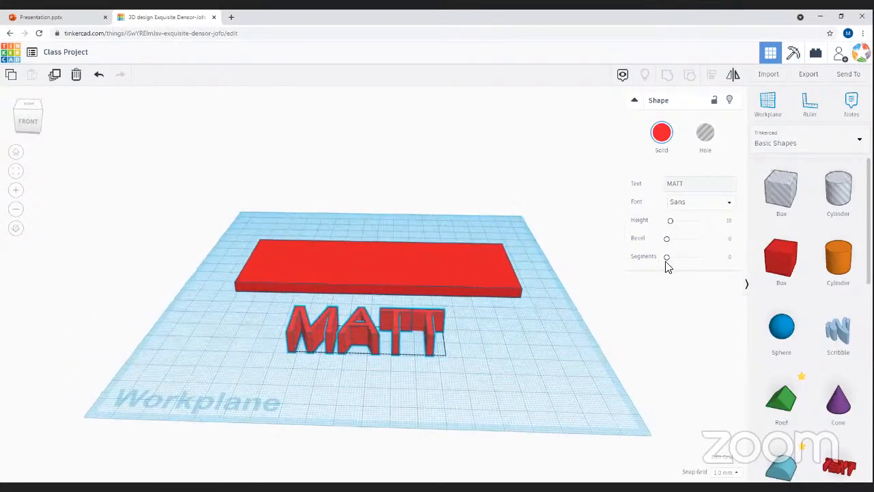
pyautogui.moveTo(685, 264); pyautogui.dragTo(704, 263)
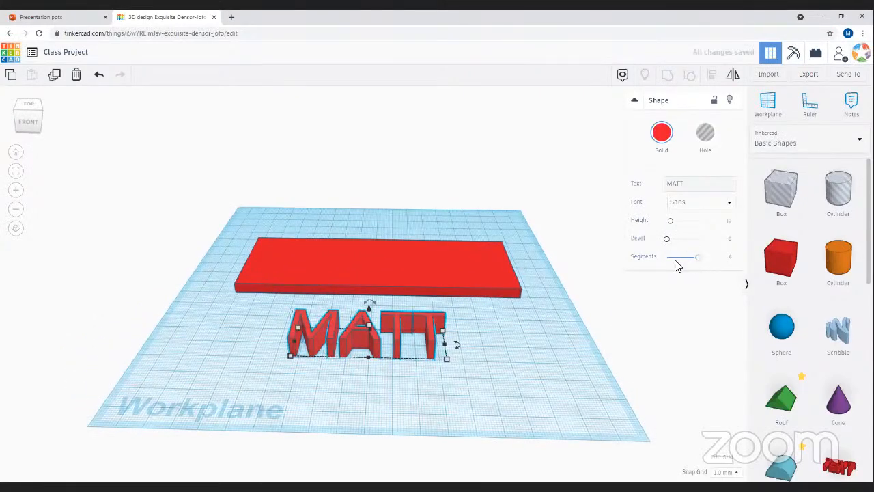
pyautogui.moveTo(698, 263); pyautogui.dragTo(599, 288)
pyautogui.moveTo(686, 263); pyautogui.dragTo(644, 269)
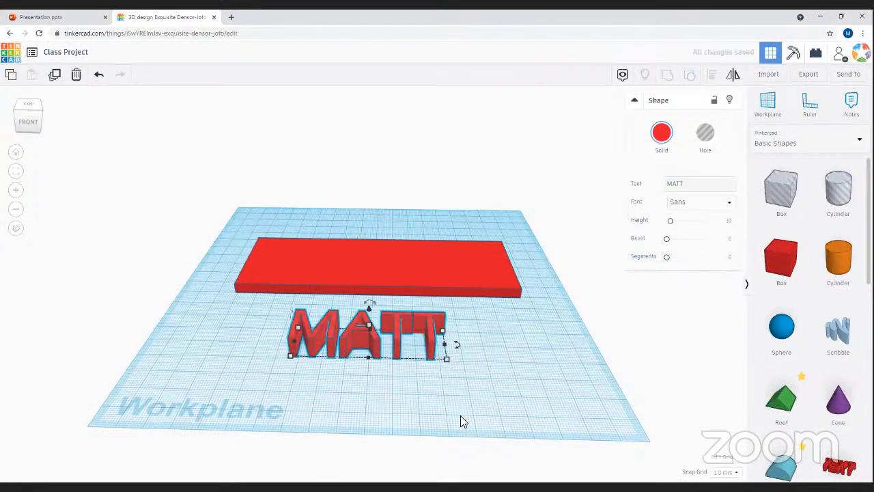
# - Move MATT onto the red slab and enlarge it to about 121 by 31
pyautogui.moveTo(362, 348); pyautogui.dragTo(365, 267)
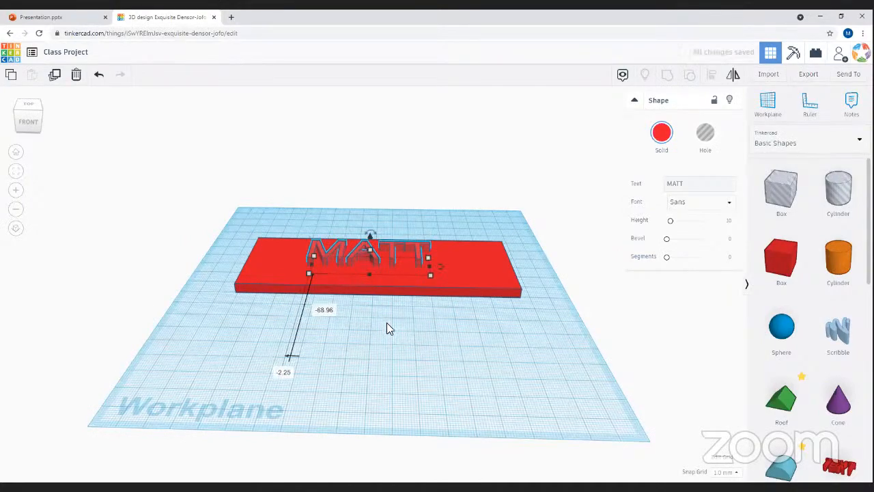
pyautogui.click(381, 359)
pyautogui.moveTo(361, 351); pyautogui.dragTo(374, 415, button='right')
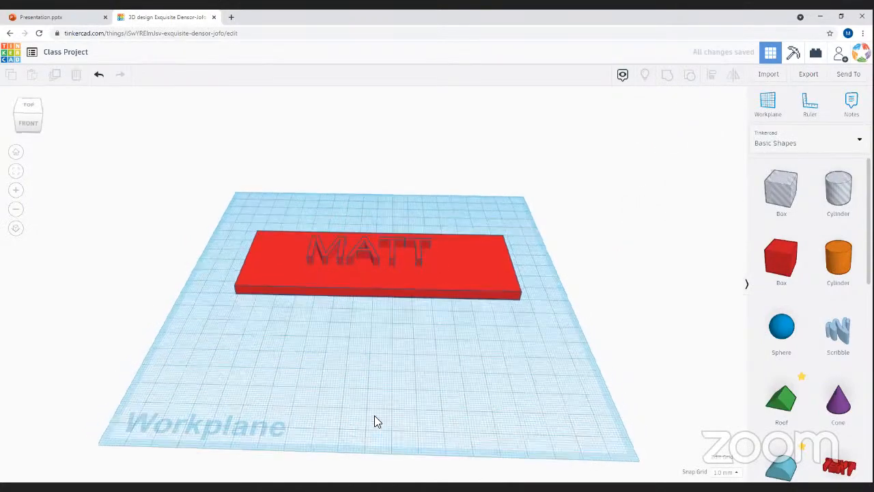
pyautogui.moveTo(367, 257); pyautogui.dragTo(330, 261, button='right')
pyautogui.click(329, 266)
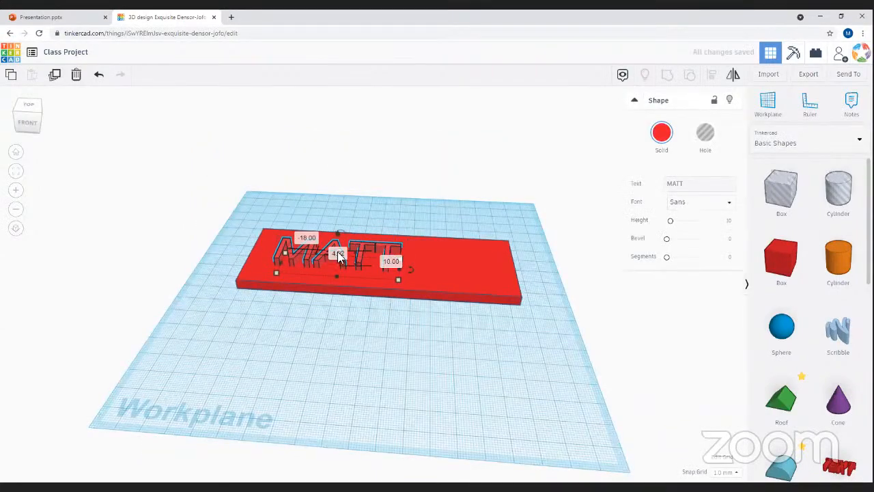
pyautogui.moveTo(346, 325); pyautogui.dragTo(377, 267, button='right')
pyautogui.moveTo(394, 270); pyautogui.dragTo(493, 269)
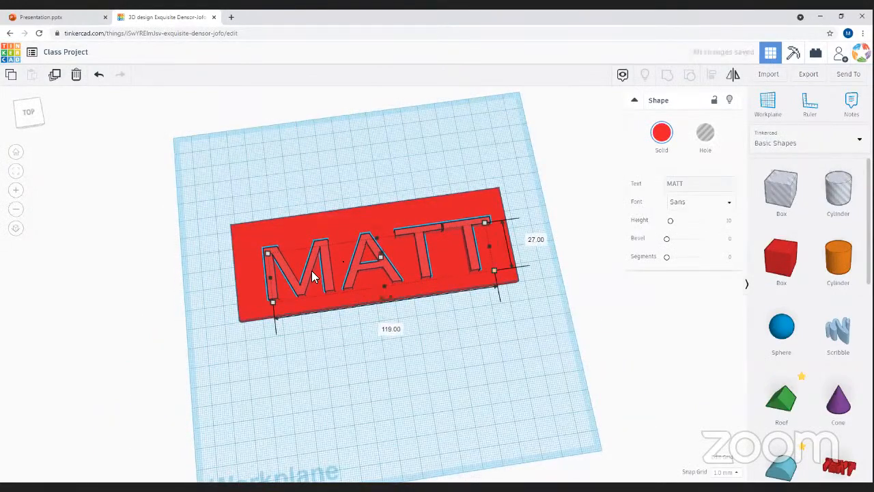
pyautogui.moveTo(314, 278); pyautogui.dragTo(301, 271)
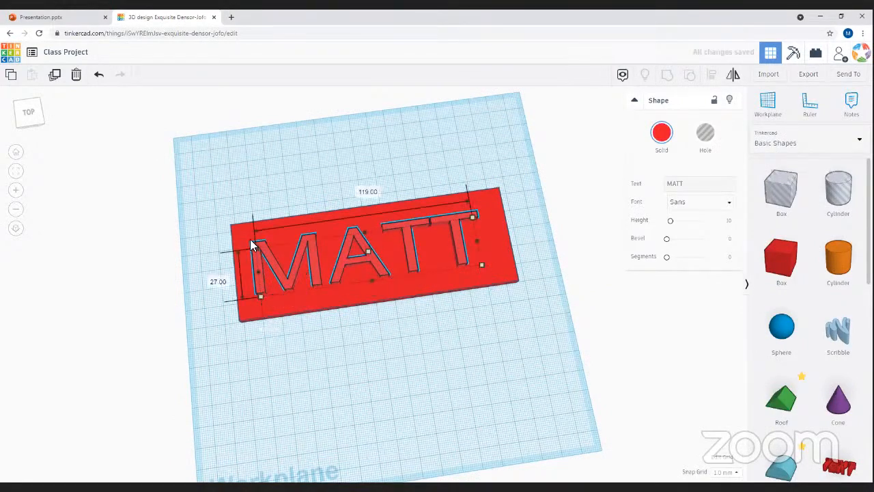
pyautogui.moveTo(253, 248); pyautogui.dragTo(251, 245)
# - Align MATT to the centre of the slab
pyautogui.moveTo(484, 372); pyautogui.dragTo(466, 198, button='right')
pyautogui.moveTo(466, 199); pyautogui.dragTo(322, 417)
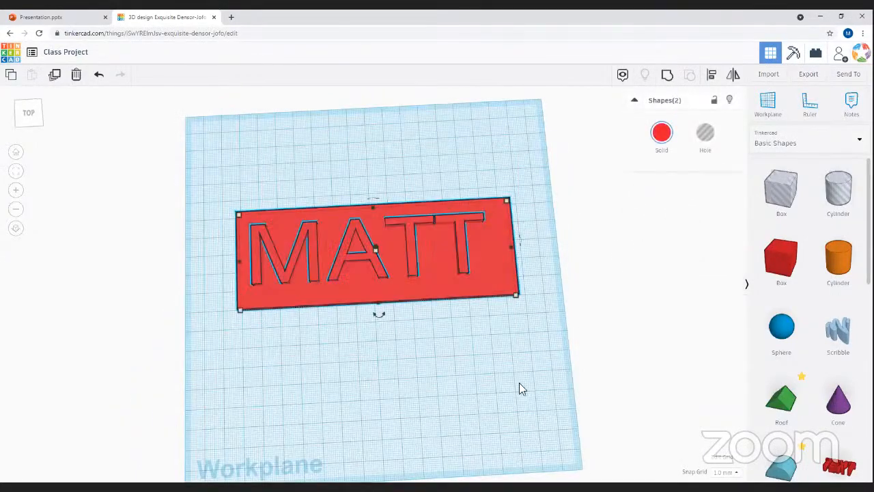
pyautogui.click(713, 77)
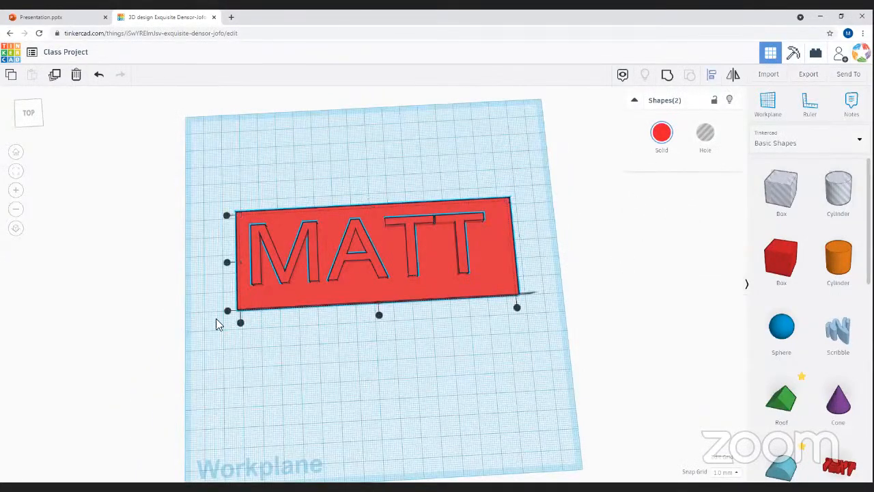
pyautogui.click(379, 316)
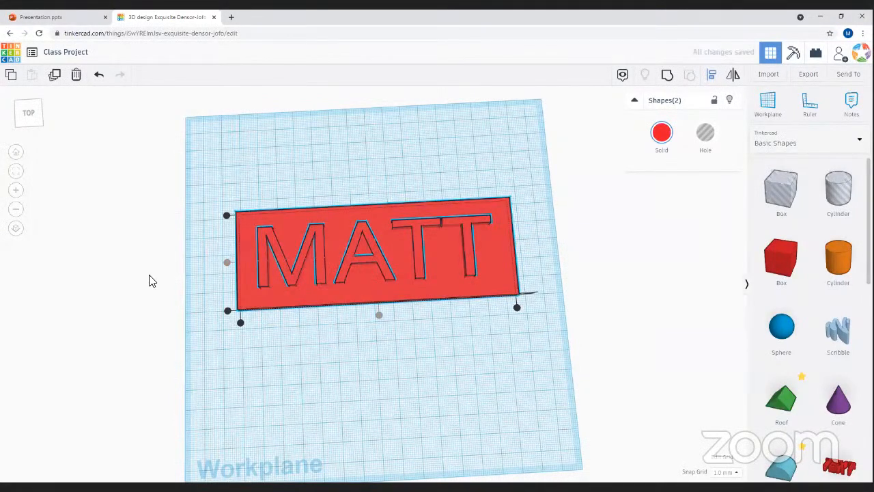
pyautogui.moveTo(470, 390); pyautogui.dragTo(390, 325, button='right')
# - Make the MATT letters slightly taller and inspect the plate from several angles
pyautogui.click(394, 320)
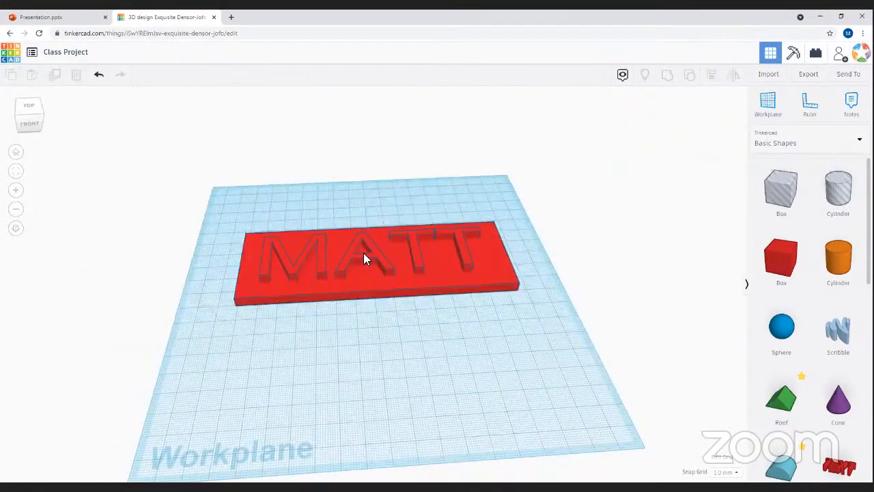
pyautogui.click(386, 267)
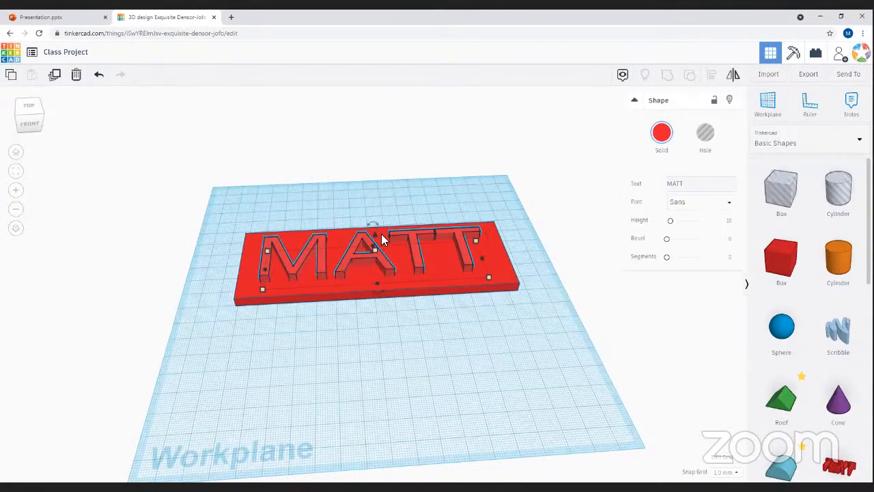
pyautogui.moveTo(374, 238); pyautogui.dragTo(376, 227)
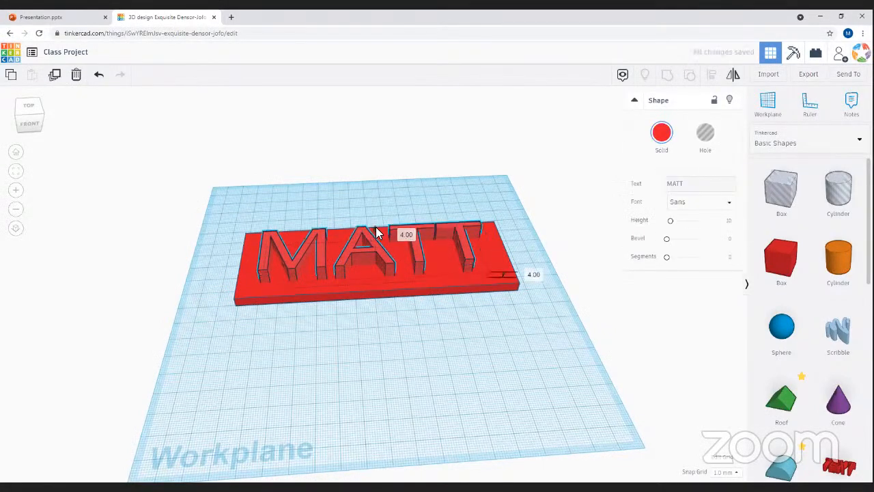
pyautogui.moveTo(373, 304); pyautogui.dragTo(394, 236, button='right')
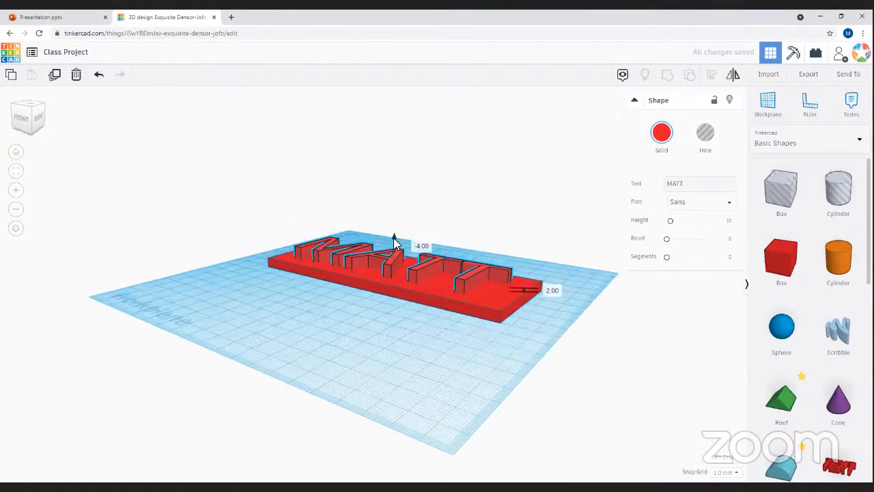
pyautogui.click(316, 354)
pyautogui.moveTo(315, 354); pyautogui.dragTo(359, 255, button='right')
pyautogui.click(382, 259)
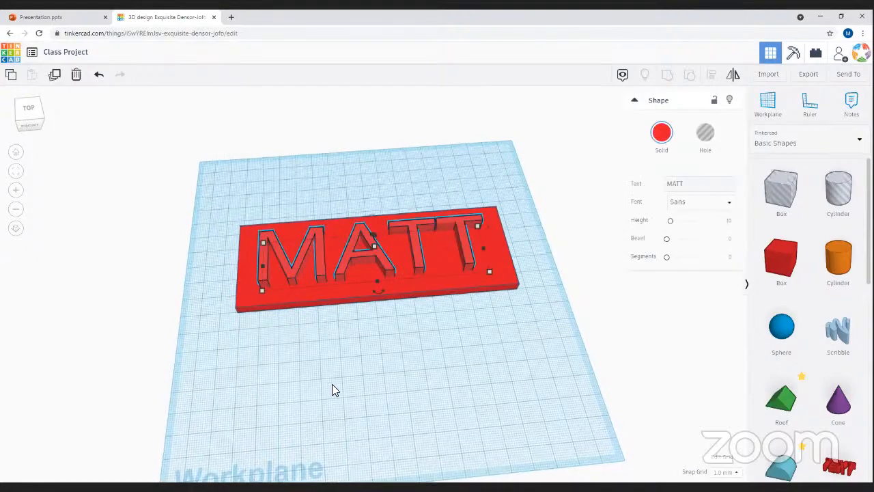
pyautogui.moveTo(326, 370); pyautogui.dragTo(266, 382, button='right')
pyautogui.moveTo(319, 351); pyautogui.dragTo(454, 247, button='right')
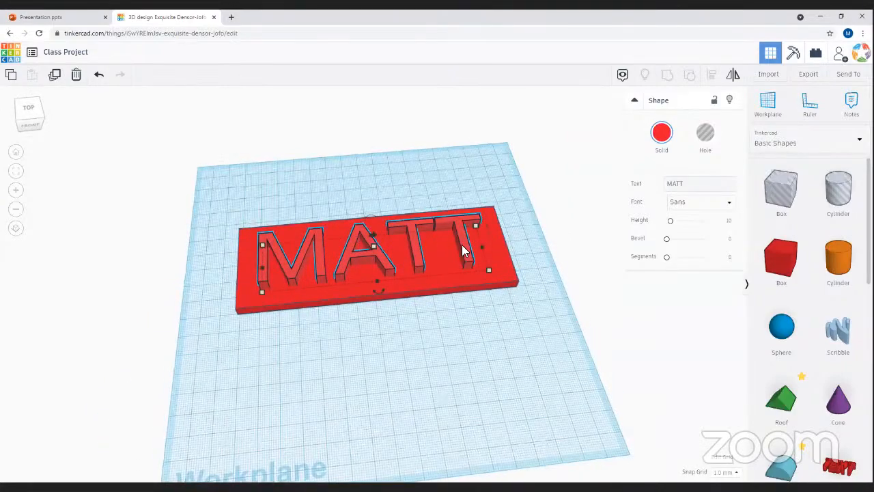
# - Convert the MATT text to a hole, select everything with Ctrl+A, and group it with the plate
pyautogui.click(698, 134)
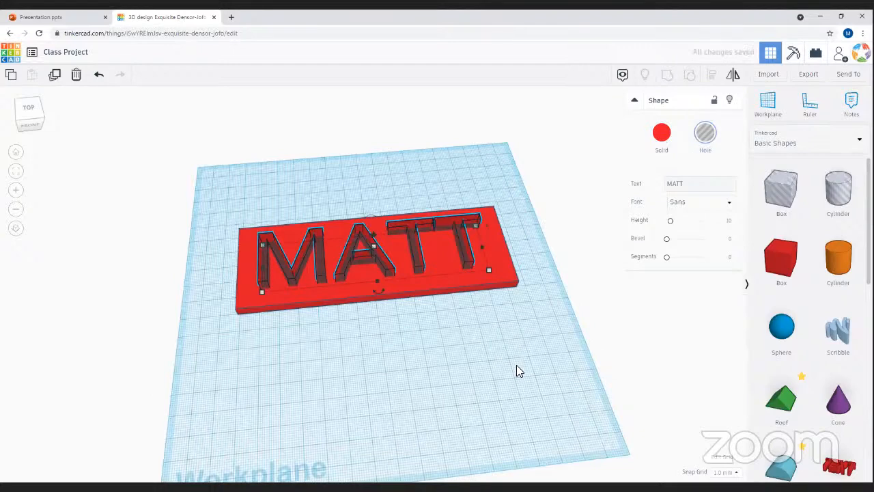
pyautogui.click(530, 351)
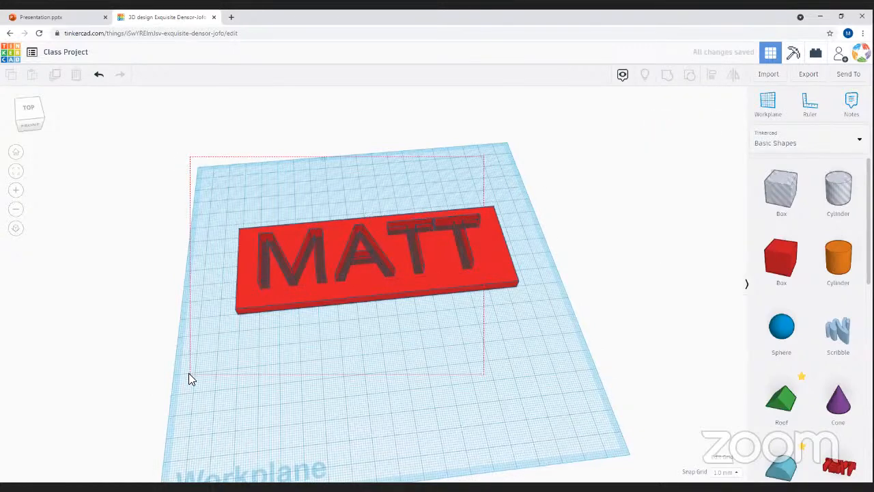
pyautogui.hotkey('ctrl', 'a')
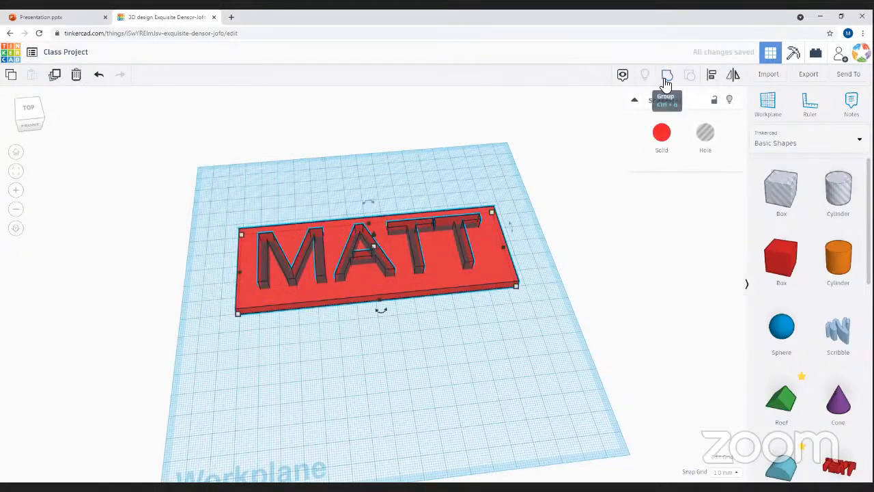
pyautogui.click(666, 80)
pyautogui.click(445, 376)
# - Rotate the engraved MATT plate 90° so it stands upright on its edge
pyautogui.moveTo(176, 398); pyautogui.dragTo(456, 221, button='right')
pyautogui.moveTo(412, 316); pyautogui.dragTo(525, 277, button='right')
pyautogui.moveTo(525, 276); pyautogui.dragTo(516, 298)
pyautogui.moveTo(386, 223); pyautogui.dragTo(196, 216)
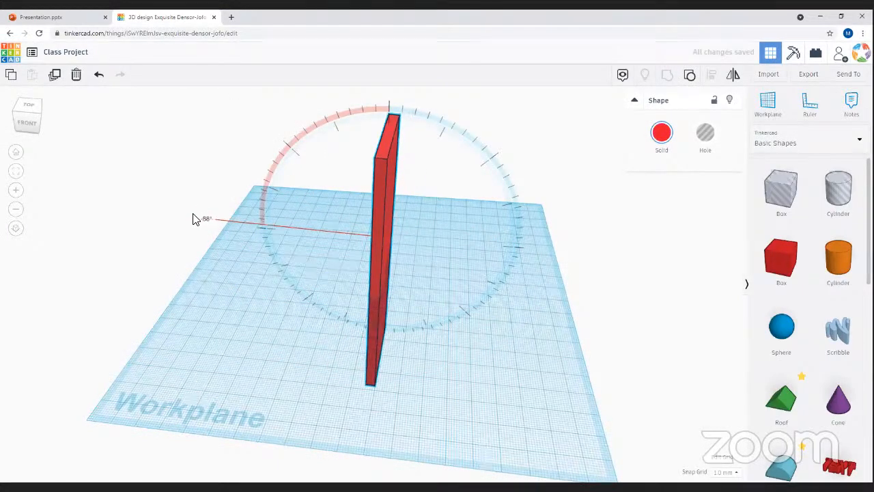
pyautogui.moveTo(406, 318); pyautogui.dragTo(348, 218, button='right')
pyautogui.click(346, 211)
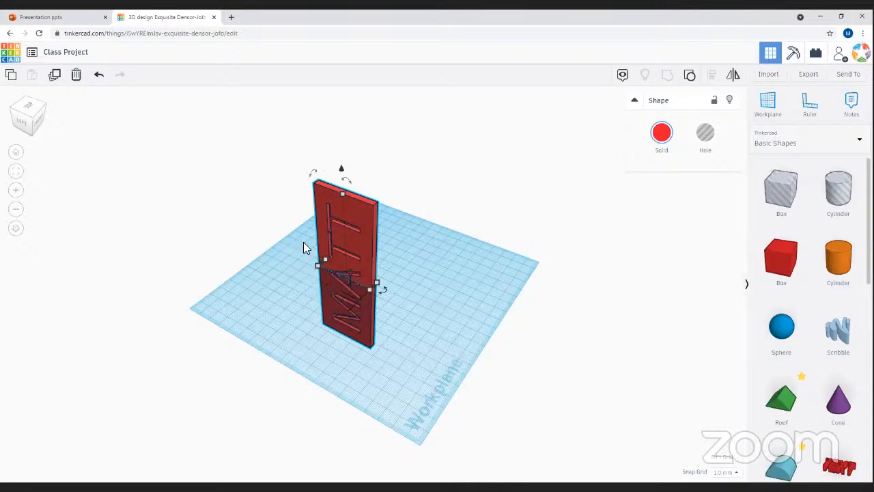
# - Rotate the MATT plate back down so it lies flat on the workplane
pyautogui.moveTo(347, 182); pyautogui.dragTo(419, 179)
pyautogui.moveTo(439, 263); pyautogui.dragTo(391, 265, button='right')
pyautogui.moveTo(390, 259); pyautogui.dragTo(392, 260)
pyautogui.moveTo(400, 264); pyautogui.dragTo(404, 278, button='right')
pyautogui.moveTo(382, 264); pyautogui.dragTo(381, 231)
pyautogui.hotkey('ctrl', 'z')
pyautogui.hotkey('ctrl', 'z')
pyautogui.hotkey('ctrl', 'z')
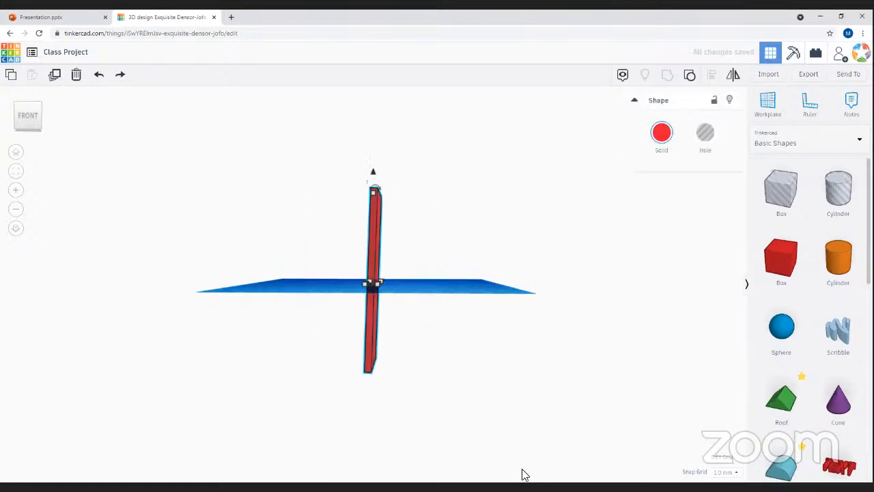
pyautogui.hotkey('ctrl', 'y')
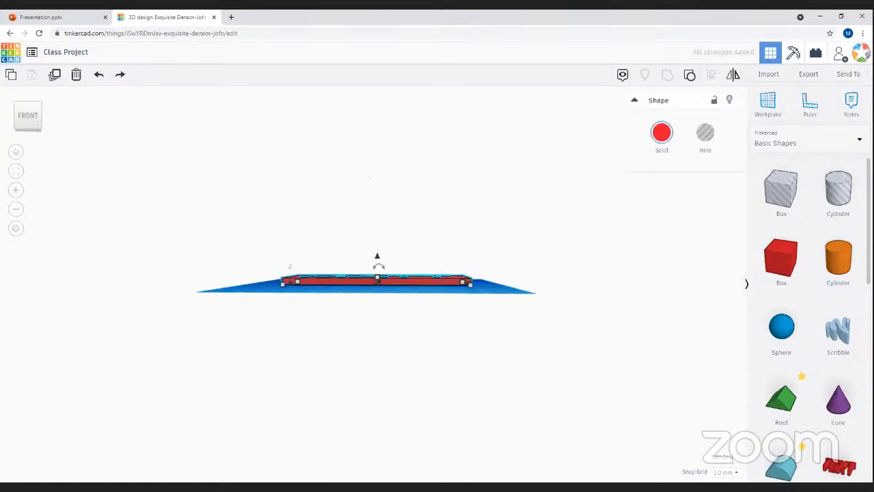
pyautogui.click(339, 349)
# - Nudge the MATT plate slightly across the workplane
pyautogui.moveTo(265, 279); pyautogui.dragTo(428, 316, button='right')
pyautogui.moveTo(379, 360); pyautogui.dragTo(398, 268, button='right')
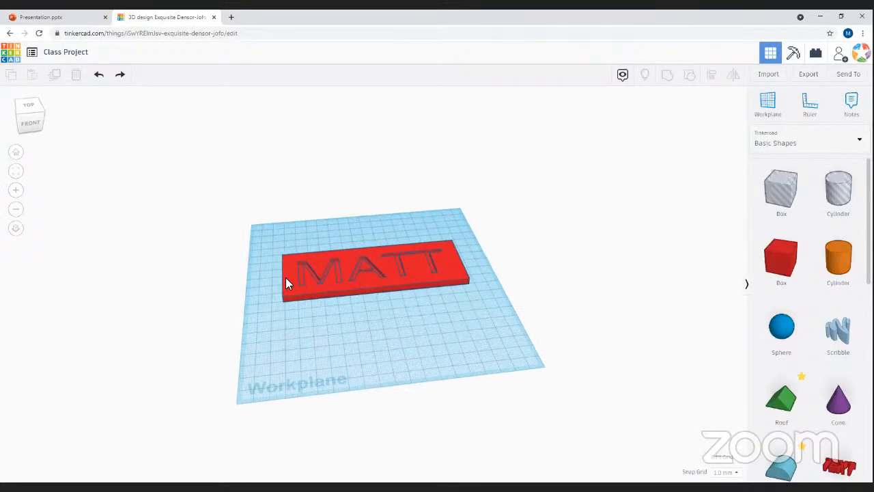
pyautogui.moveTo(378, 285); pyautogui.dragTo(352, 254)
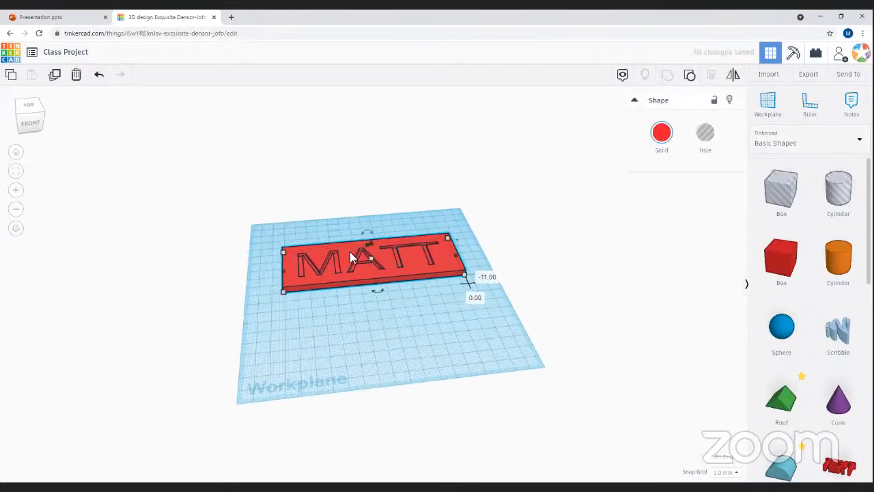
pyautogui.moveTo(360, 347); pyautogui.dragTo(300, 280, button='right')
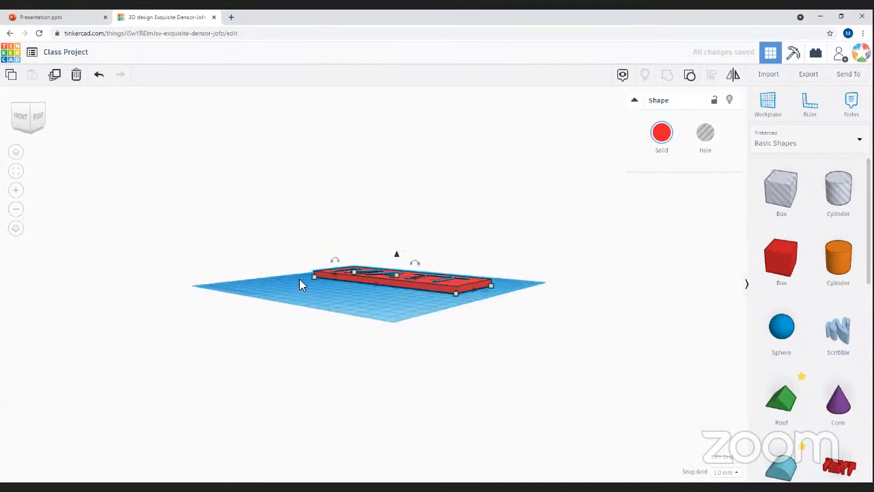
# - Delete the MATT plate, leaving the workplane empty
pyautogui.click(375, 322)
pyautogui.moveTo(375, 322); pyautogui.dragTo(393, 277, button='right')
pyautogui.click(393, 276)
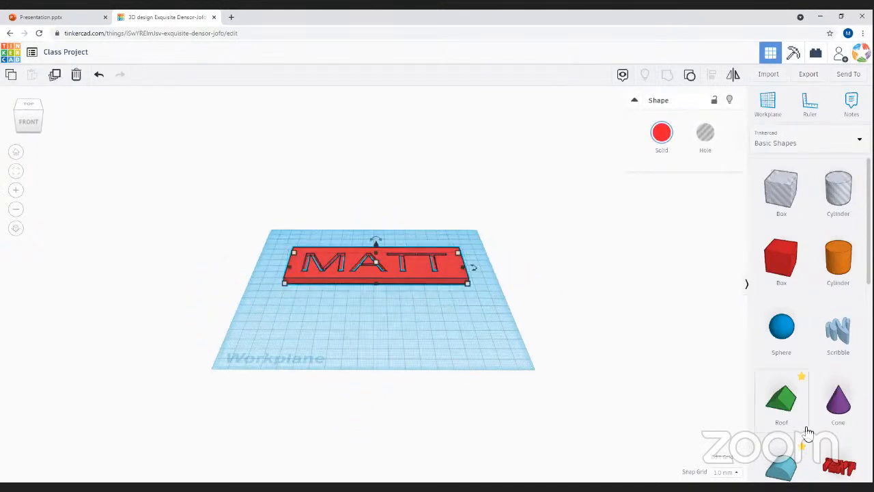
pyautogui.scroll(-6, 813, 343)
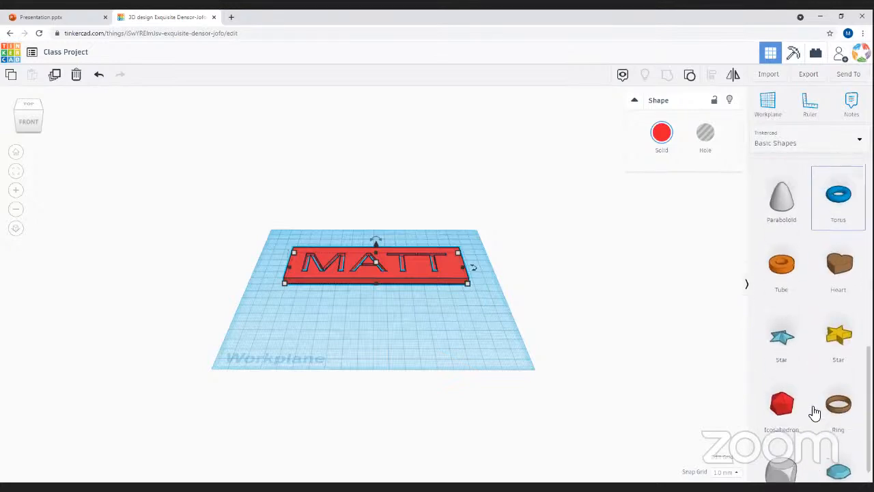
pyautogui.scroll(6, 813, 406)
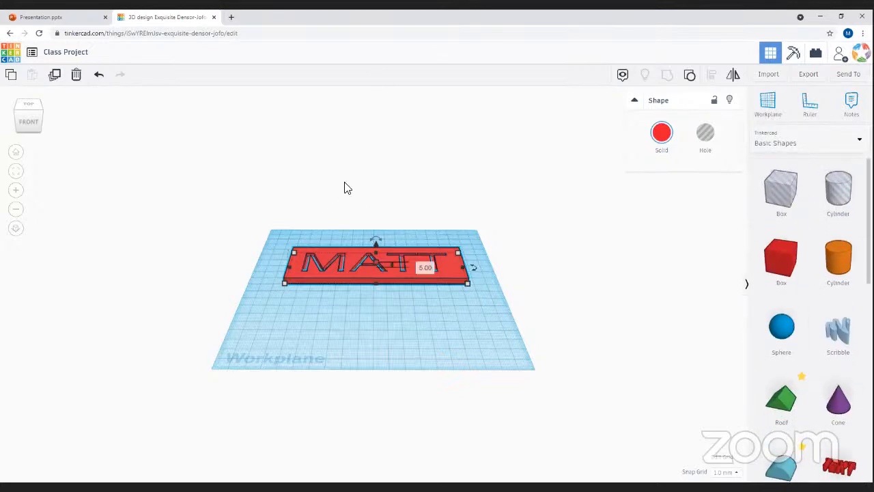
pyautogui.press('Delete')
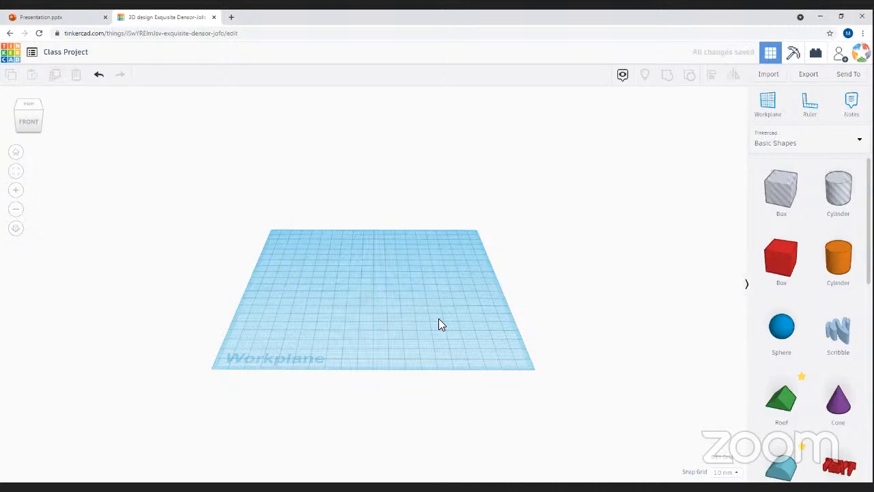
# - Undo the deletion, then ungroup the plate into the red slab and the MATT hole text
pyautogui.hotkey('ctrl', 'z')
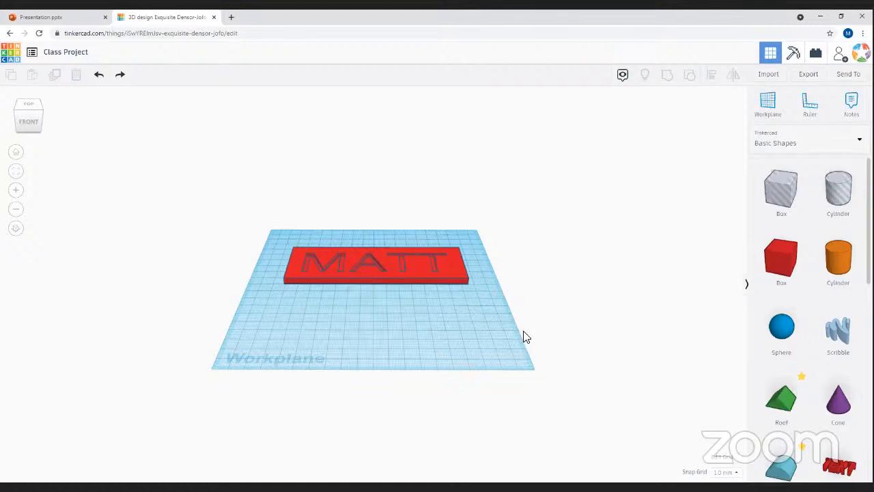
pyautogui.click(370, 268)
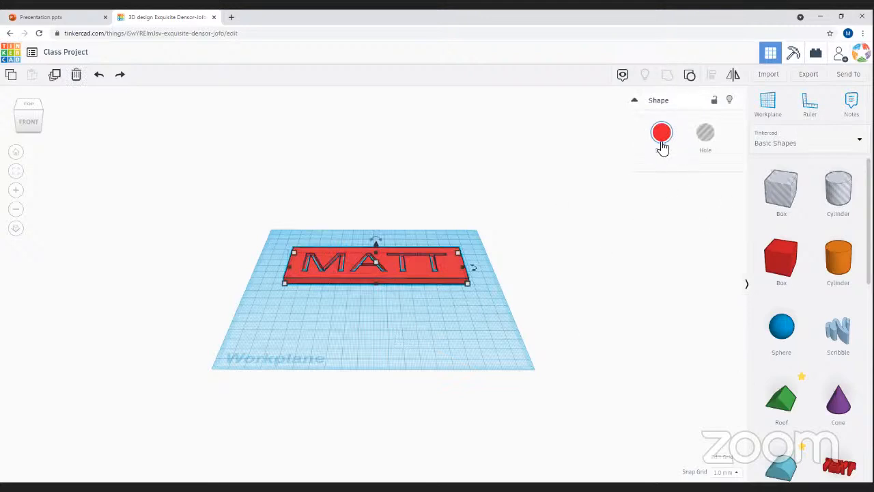
pyautogui.click(691, 78)
pyautogui.click(419, 315)
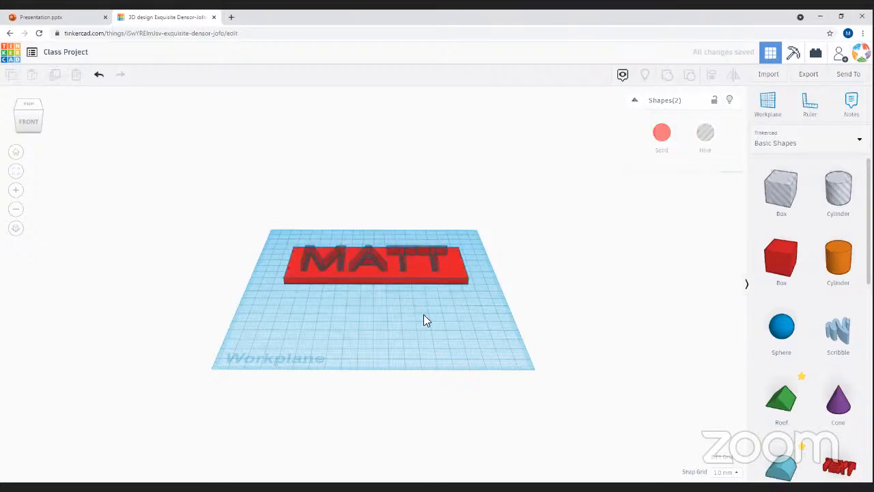
pyautogui.click(400, 268)
pyautogui.click(681, 184)
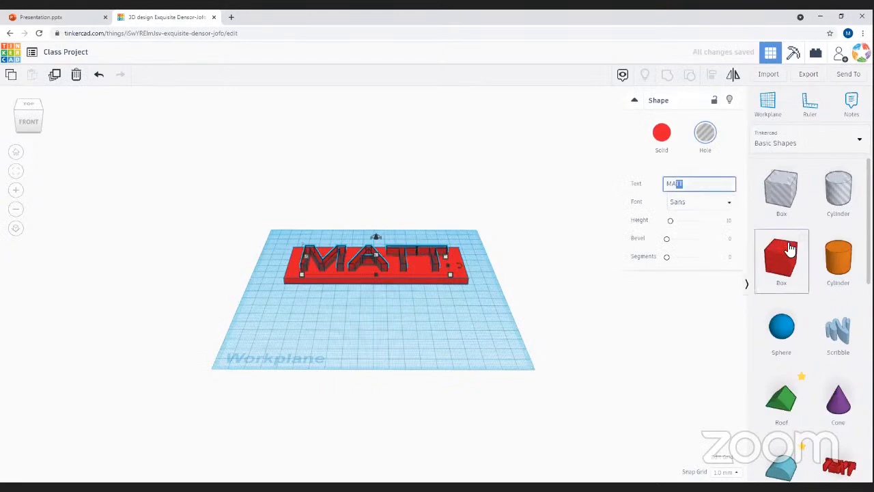
# - Shorten the hole lettering from MATT to MA
pyautogui.press('BackSpace')
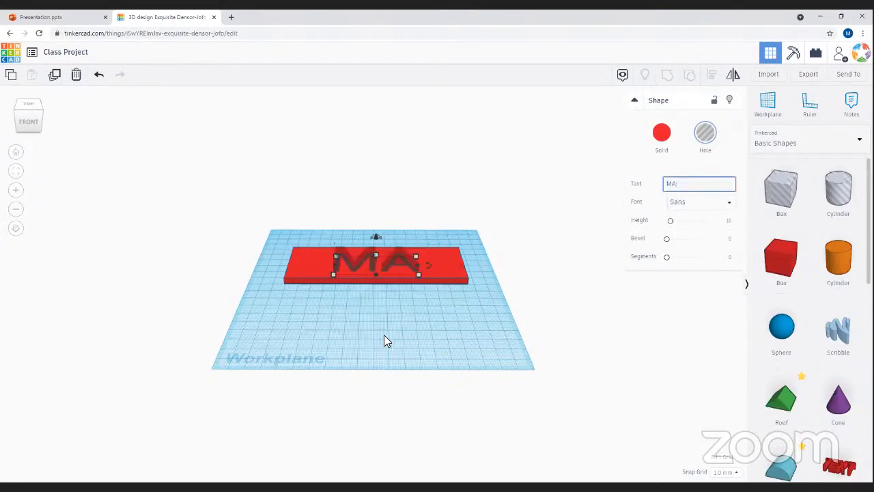
pyautogui.click(381, 336)
pyautogui.moveTo(324, 325); pyautogui.dragTo(321, 362, button='right')
# - Add a new Text shape to the workplane and change its text to TT
pyautogui.moveTo(831, 456); pyautogui.dragTo(389, 353)
pyautogui.click(709, 203)
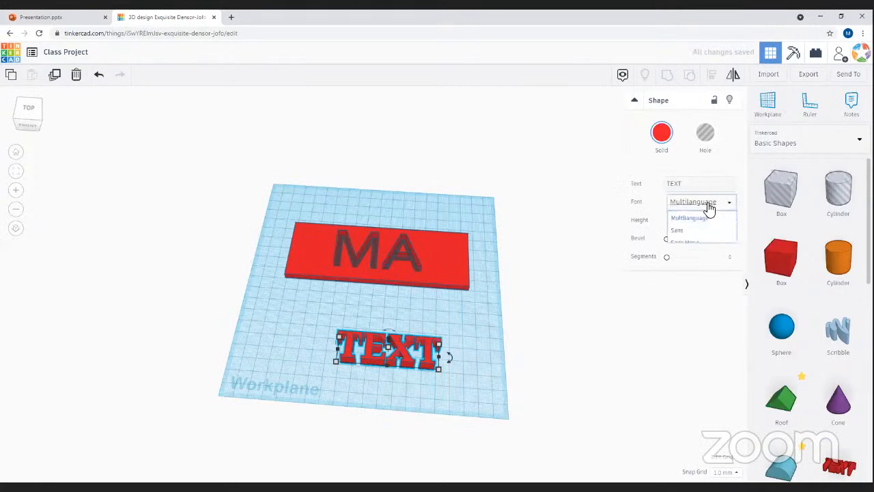
pyautogui.click(725, 202)
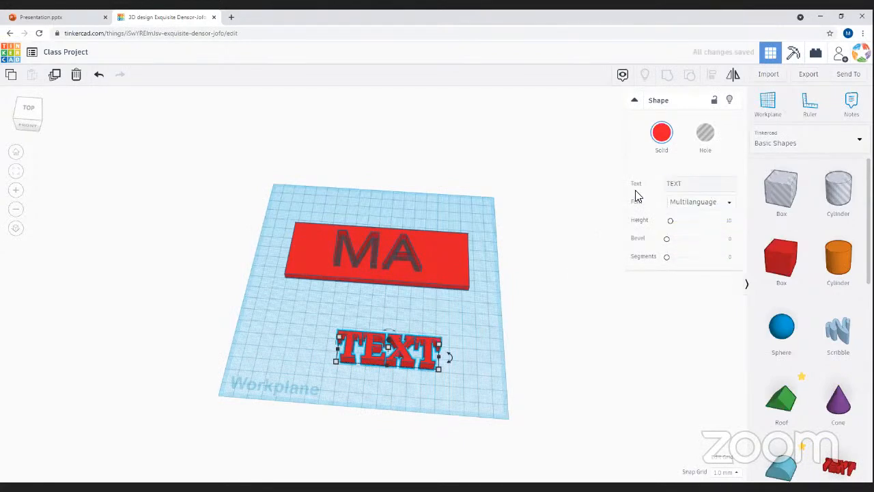
pyautogui.click(683, 183)
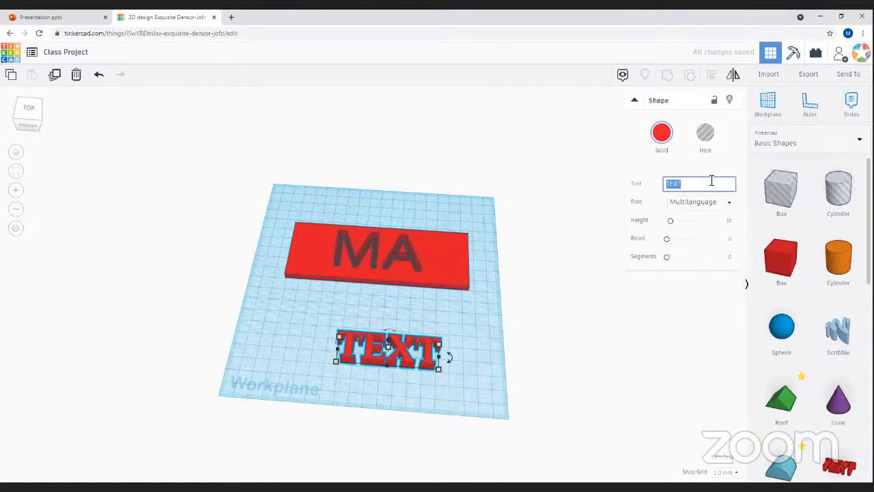
pyautogui.write('TT')
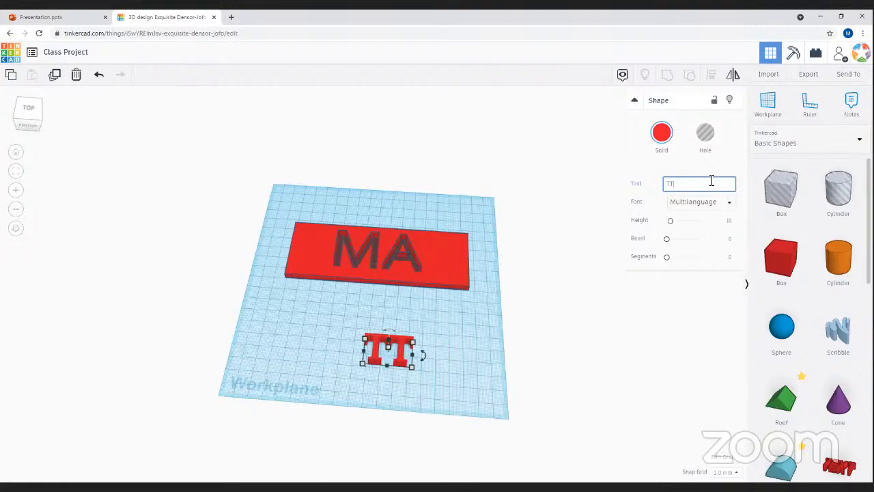
pyautogui.click(456, 386)
pyautogui.moveTo(427, 393); pyautogui.dragTo(410, 303, button='right')
pyautogui.moveTo(438, 343); pyautogui.dragTo(368, 246, button='right')
pyautogui.click(368, 248)
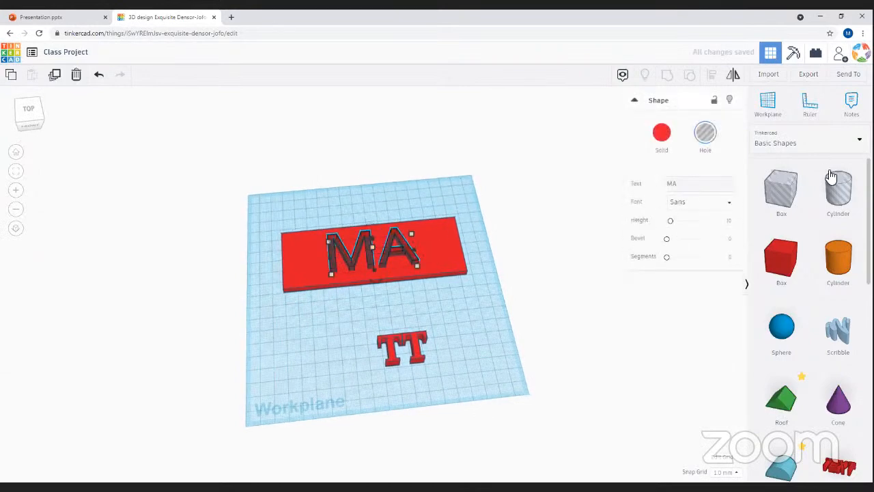
pyautogui.click(398, 187)
pyautogui.moveTo(367, 248); pyautogui.dragTo(327, 253)
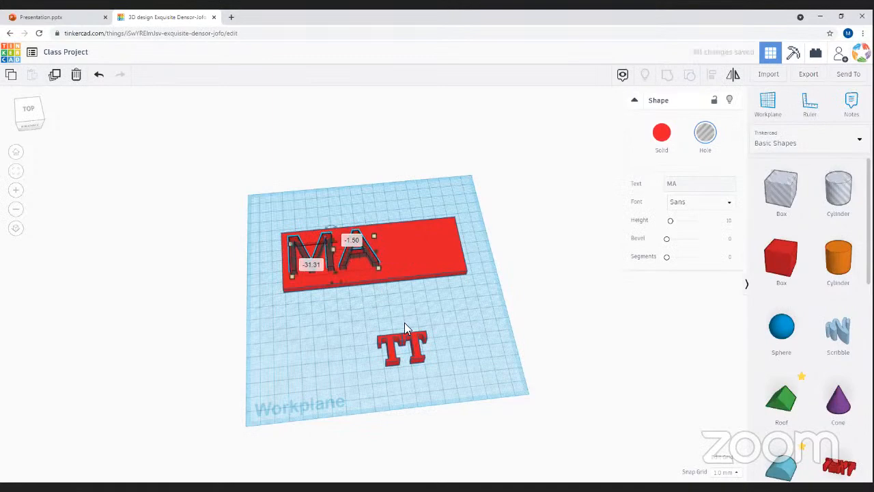
pyautogui.click(410, 347)
pyautogui.moveTo(409, 347); pyautogui.dragTo(421, 238)
pyautogui.moveTo(456, 360); pyautogui.dragTo(449, 357, button='right')
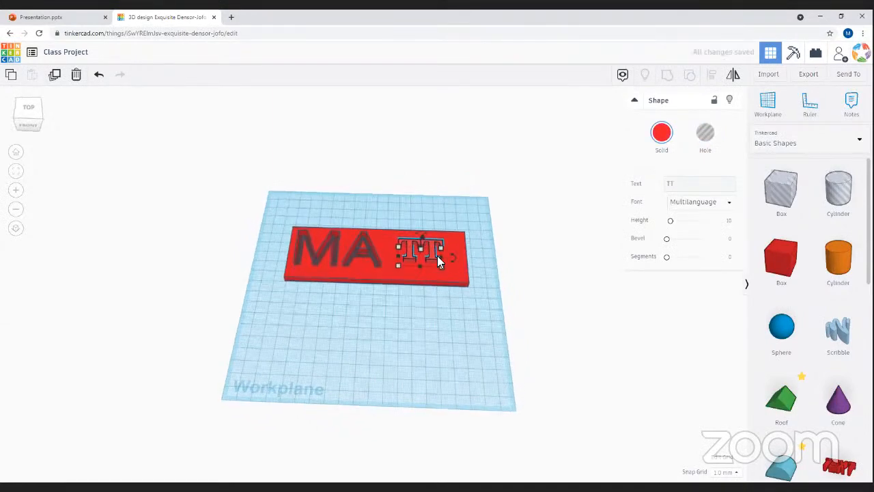
pyautogui.moveTo(409, 246)
pyautogui.mouseDown(button='right')
pyautogui.moveTo(437, 386)
pyautogui.moveTo(373, 217)
pyautogui.moveTo(396, 237)
pyautogui.mouseUp(button='right')
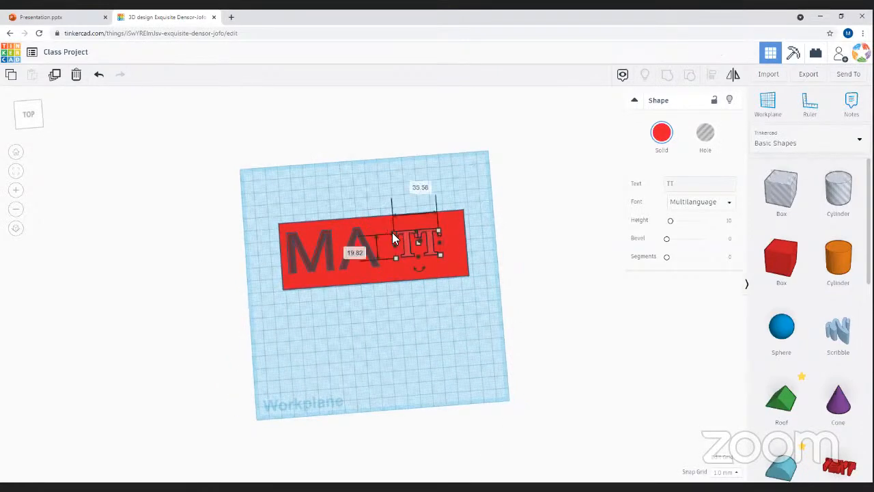
pyautogui.moveTo(439, 255); pyautogui.dragTo(451, 261)
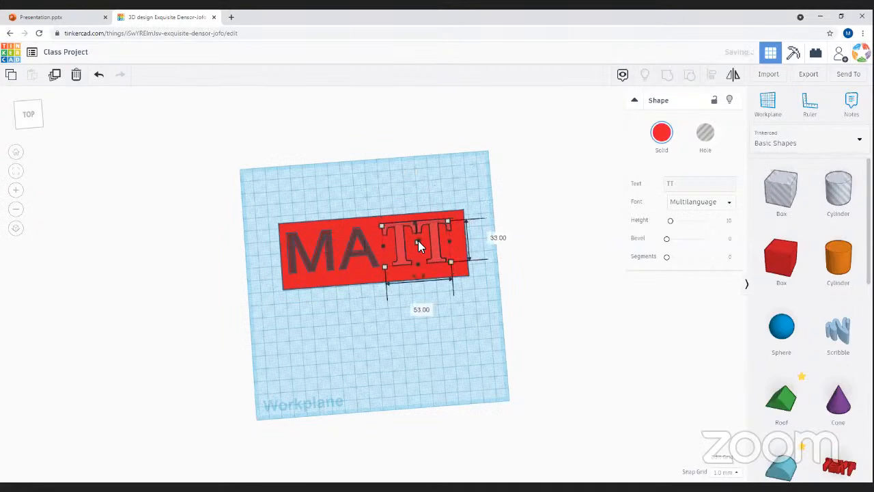
pyautogui.moveTo(407, 337); pyautogui.dragTo(421, 282, button='right')
pyautogui.moveTo(396, 246); pyautogui.dragTo(392, 242)
pyautogui.moveTo(420, 339); pyautogui.dragTo(385, 277, button='right')
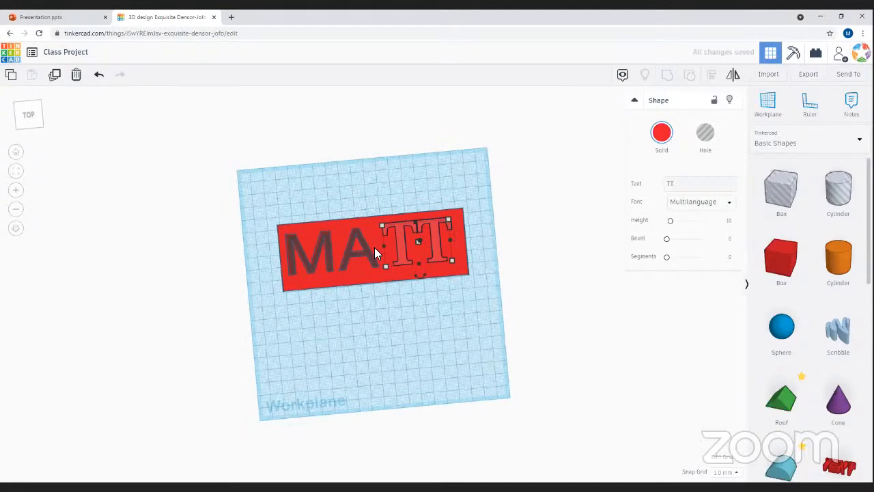
pyautogui.moveTo(448, 332); pyautogui.dragTo(421, 252, button='right')
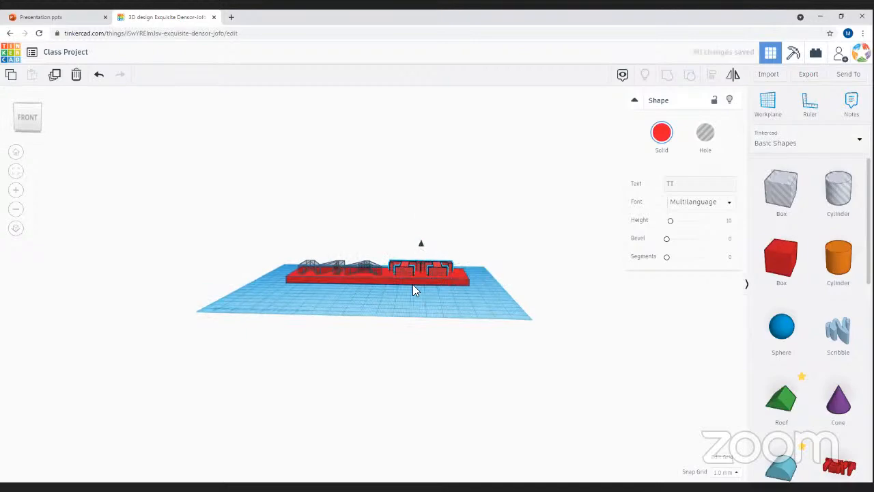
pyautogui.click(426, 360)
pyautogui.moveTo(426, 360); pyautogui.dragTo(674, 469, button='right')
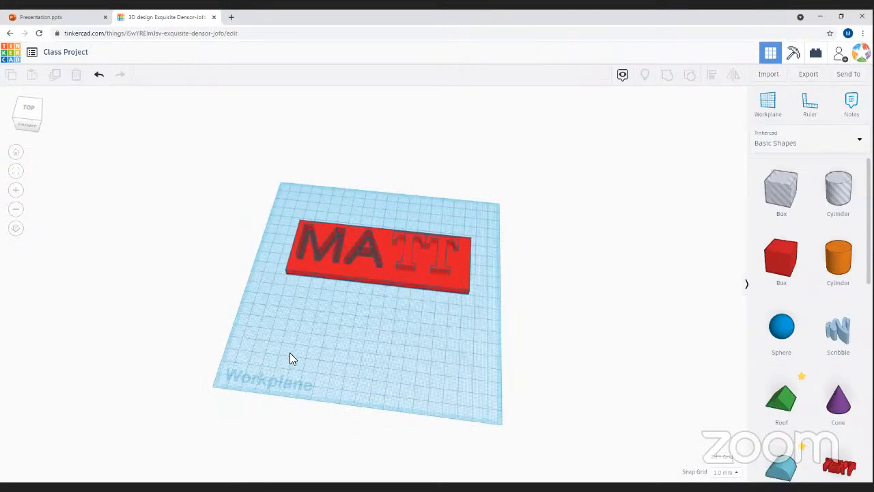
# - Select the plate and all MATT letters, centre-align them, then undo the alignment
pyautogui.moveTo(258, 318); pyautogui.dragTo(308, 283, button='right')
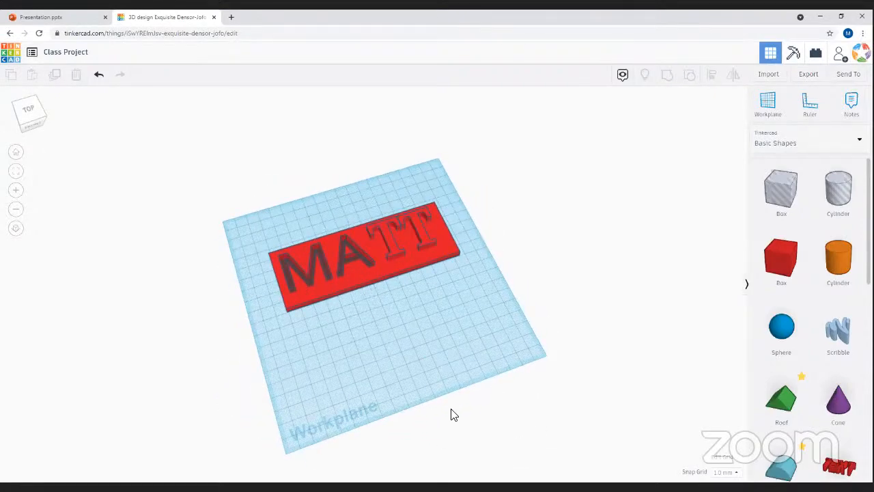
pyautogui.moveTo(415, 338); pyautogui.dragTo(231, 211, button='right')
pyautogui.moveTo(183, 199); pyautogui.dragTo(506, 351)
pyautogui.click(332, 257)
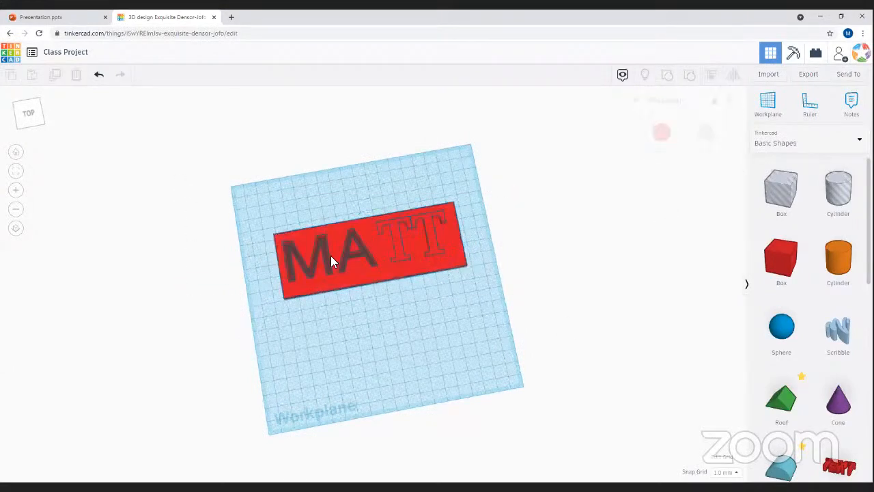
pyautogui.moveTo(234, 180); pyautogui.dragTo(564, 318)
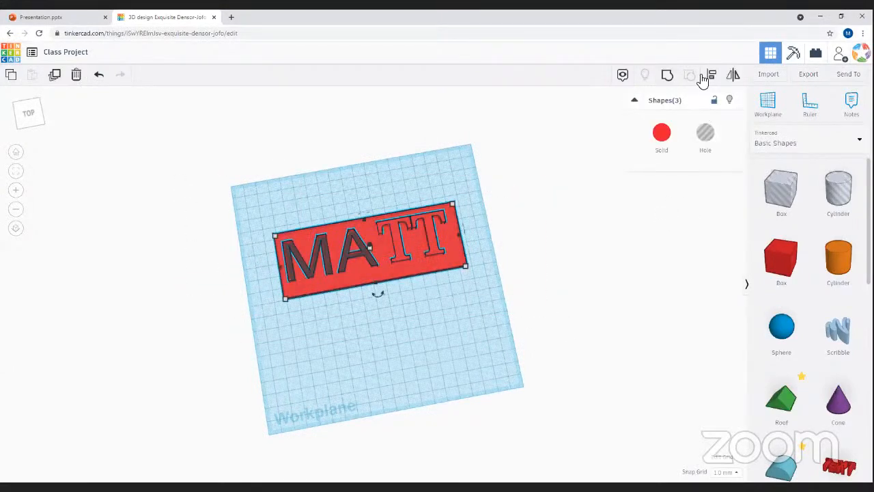
pyautogui.click(710, 73)
pyautogui.click(378, 296)
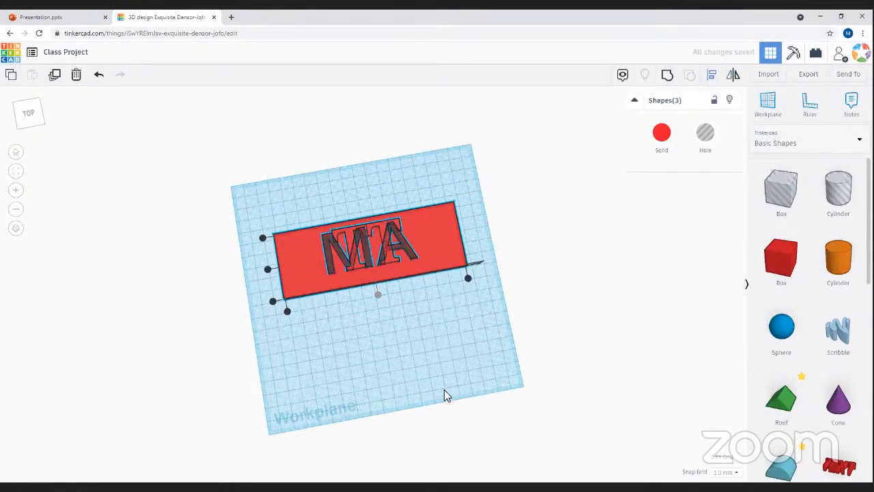
pyautogui.hotkey('ctrl', 'z')
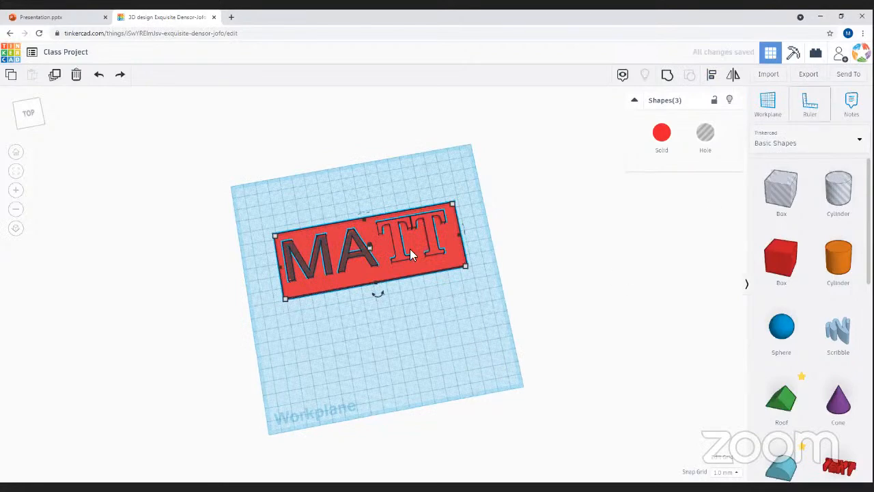
# - Select the MA and TT text shapes together and check alignment options without applying them
pyautogui.click(365, 355)
pyautogui.click(343, 263)
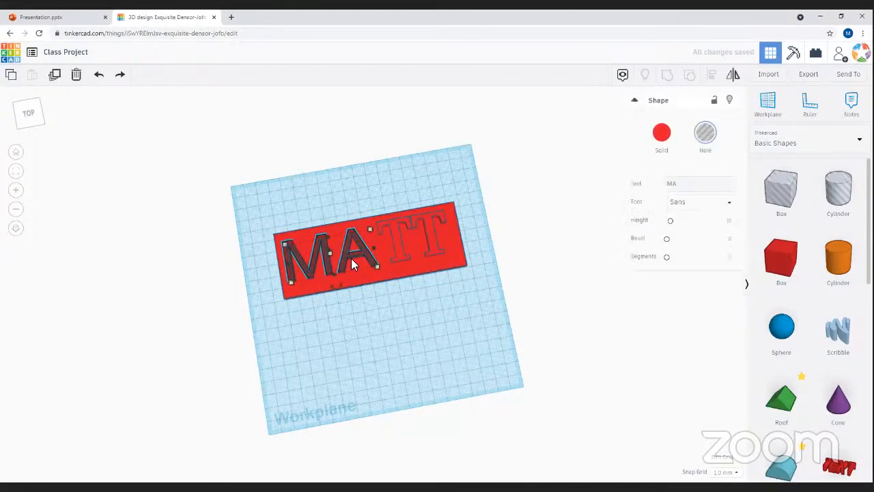
pyautogui.hotkey('ctrl', 'a')
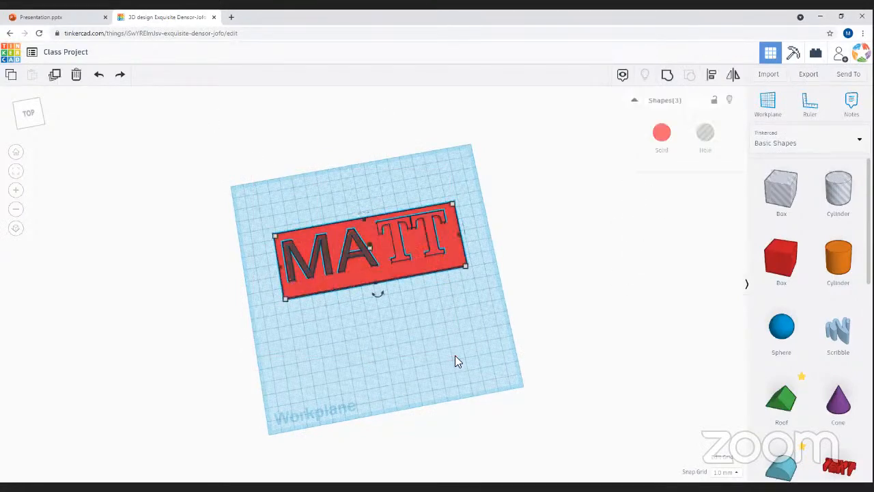
pyautogui.click(403, 312)
pyautogui.click(347, 257)
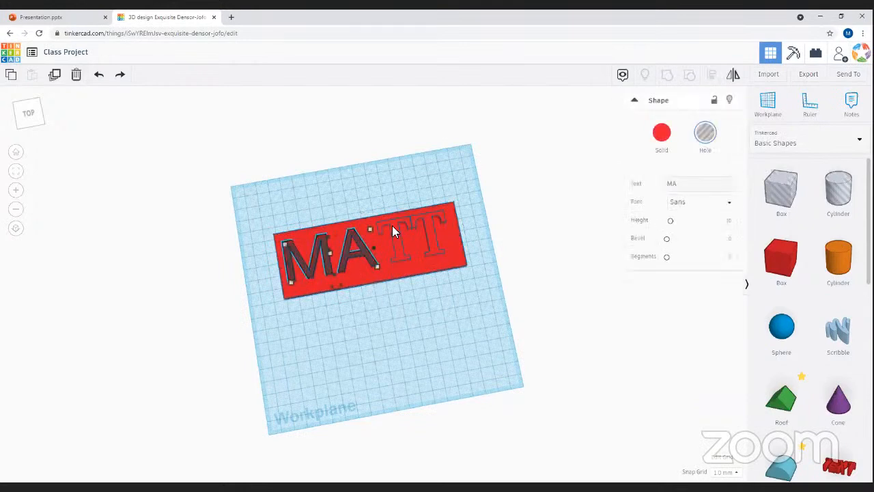
pyautogui.keyDown('shift'); pyautogui.click(409, 236); pyautogui.keyUp('shift')
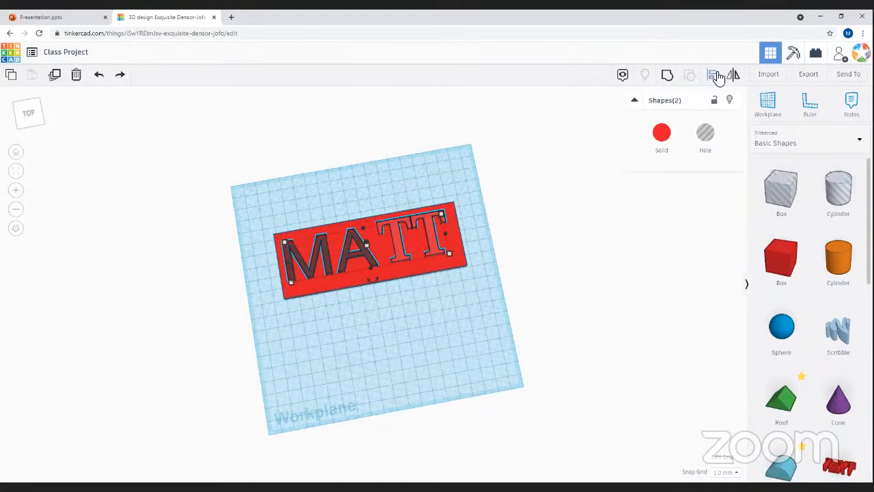
pyautogui.click(711, 75)
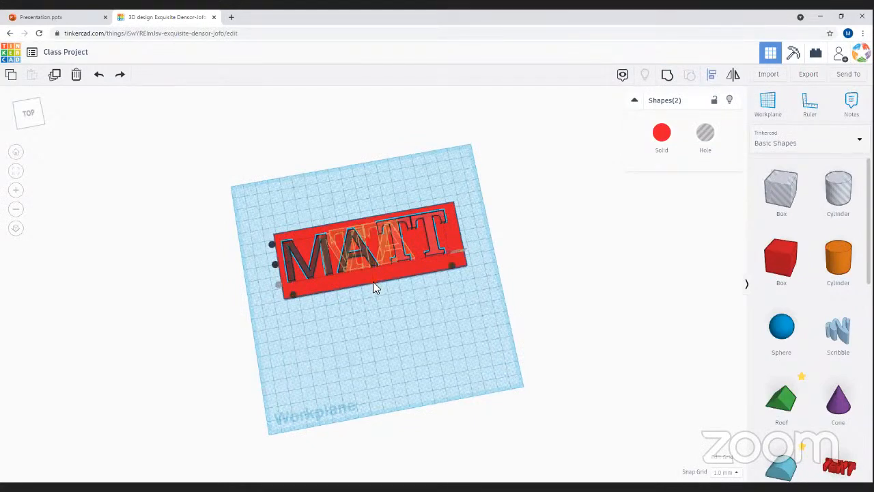
pyautogui.click(433, 359)
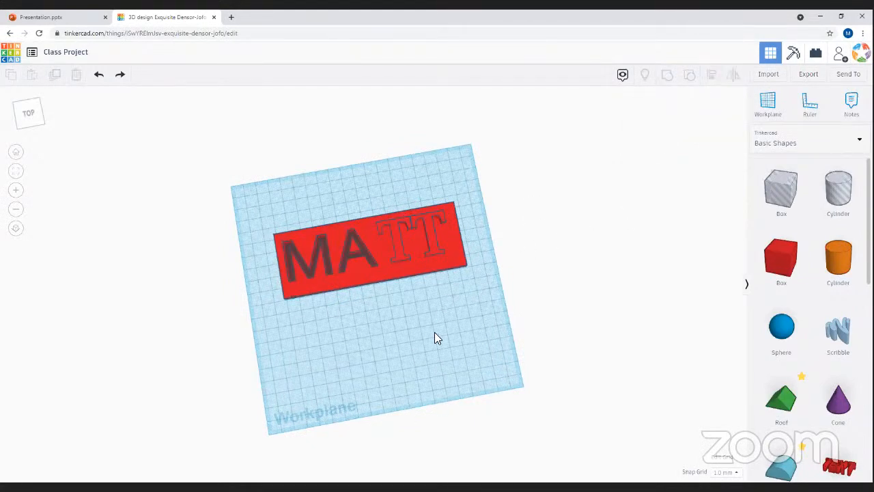
# - Square up to a top-down view and marquee-select the plate with both letter shapes
pyautogui.click(399, 253)
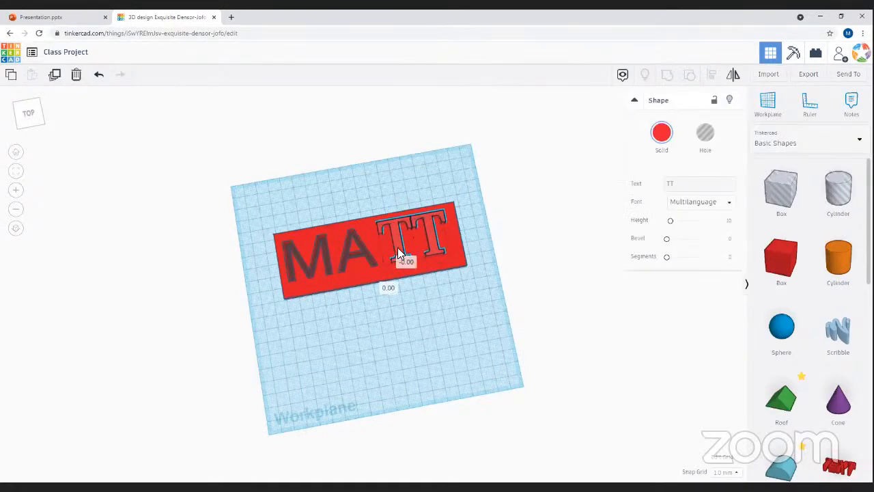
pyautogui.click(396, 364)
pyautogui.moveTo(396, 364); pyautogui.dragTo(411, 252, button='right')
pyautogui.click(408, 254)
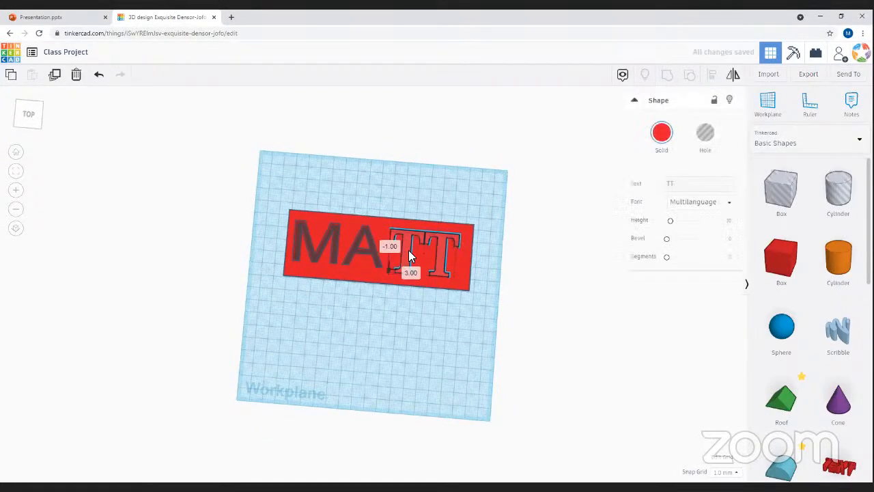
pyautogui.click(403, 359)
pyautogui.moveTo(402, 359); pyautogui.dragTo(362, 385, button='right')
pyautogui.moveTo(411, 415); pyautogui.dragTo(215, 213, button='right')
pyautogui.moveTo(220, 195); pyautogui.dragTo(501, 363)
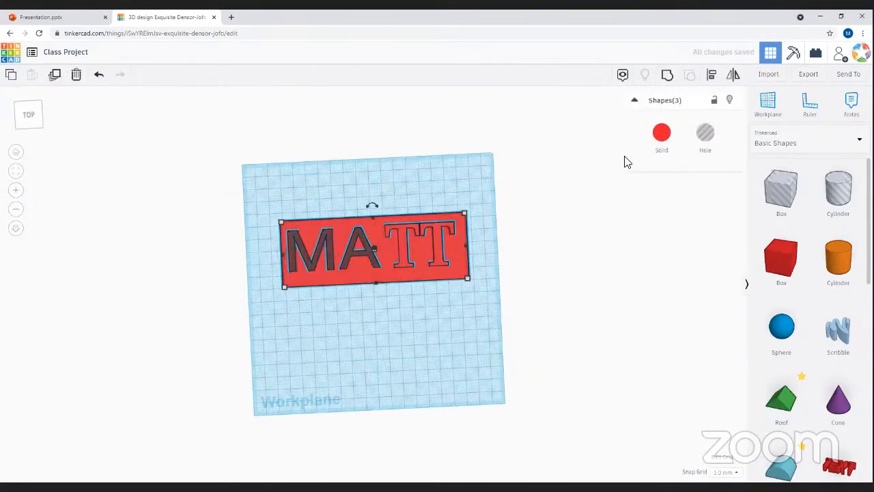
# - Group the plate with the MA and TT letters and inspect the cut lettering
pyautogui.click(667, 75)
pyautogui.moveTo(392, 317); pyautogui.dragTo(321, 263, button='right')
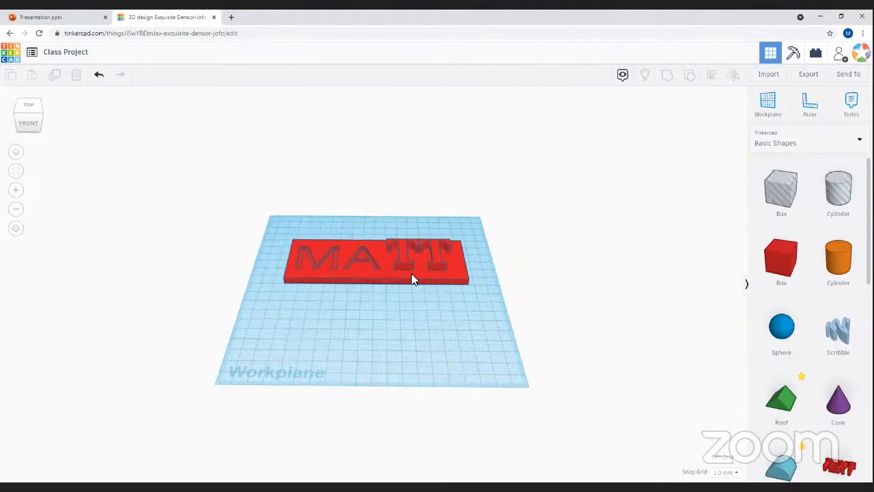
pyautogui.moveTo(393, 329); pyautogui.dragTo(593, 316, button='right')
pyautogui.moveTo(496, 321); pyautogui.dragTo(453, 324, button='right')
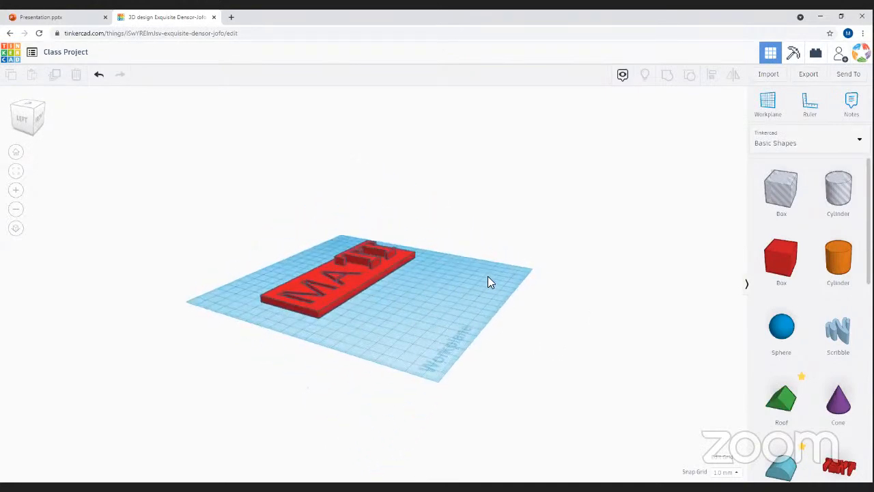
pyautogui.moveTo(474, 289); pyautogui.dragTo(403, 272, button='right')
# - Delete the grouped MATT plate, leaving an empty workplane
pyautogui.moveTo(233, 211); pyautogui.dragTo(589, 341)
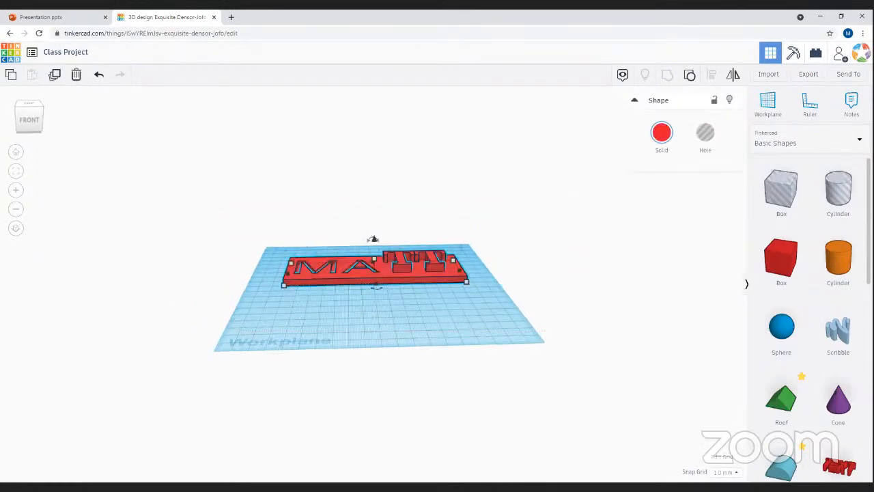
pyautogui.press('Delete')
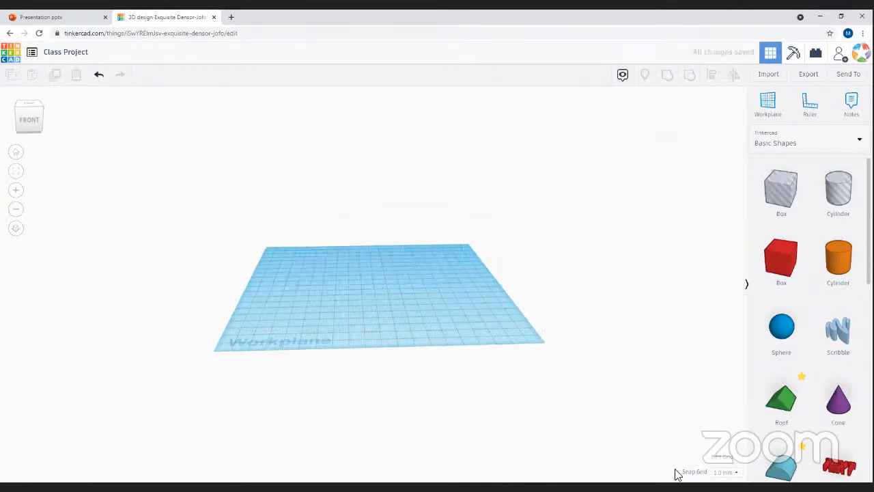
pyautogui.moveTo(440, 300); pyautogui.dragTo(419, 331, button='right')
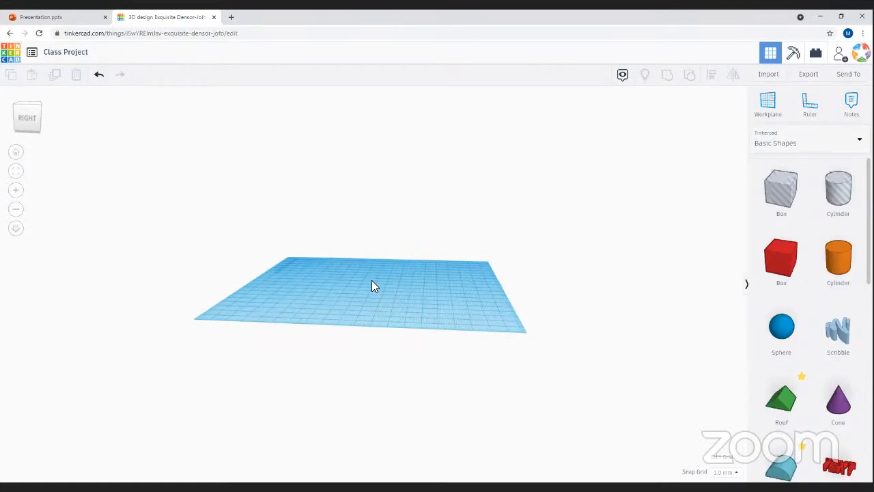
pyautogui.moveTo(342, 307); pyautogui.dragTo(425, 343, button='right')
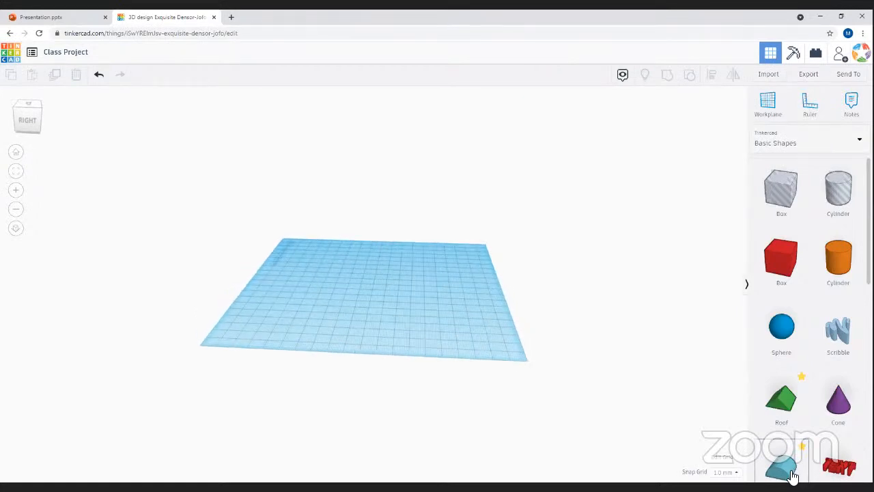
# - Drag a blue Polygon shape onto the workplane near the centre
pyautogui.moveTo(367, 295); pyautogui.dragTo(314, 325, button='right')
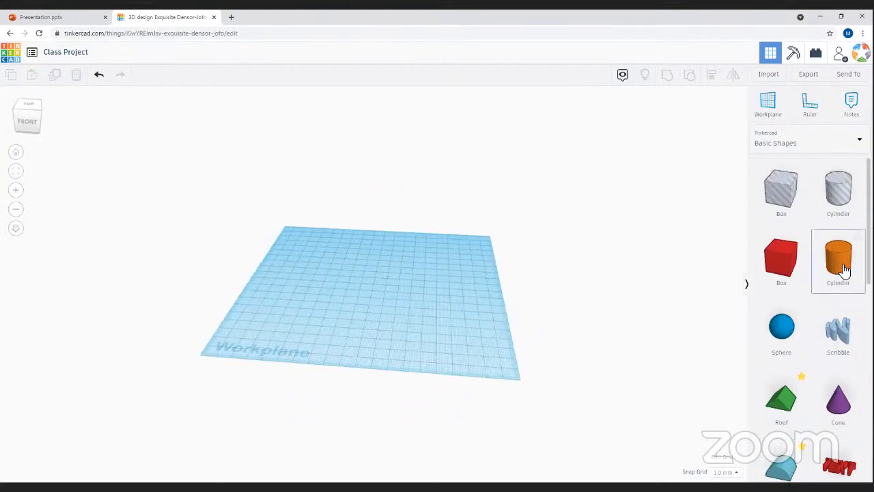
pyautogui.scroll(-5, 809, 386)
pyautogui.scroll(-3, 854, 437)
pyautogui.scroll(2, 847, 462)
pyautogui.scroll(5, 821, 293)
pyautogui.scroll(1, 837, 273)
pyautogui.scroll(-4, 812, 405)
pyautogui.scroll(-2, 836, 424)
pyautogui.moveTo(845, 293); pyautogui.dragTo(375, 273)
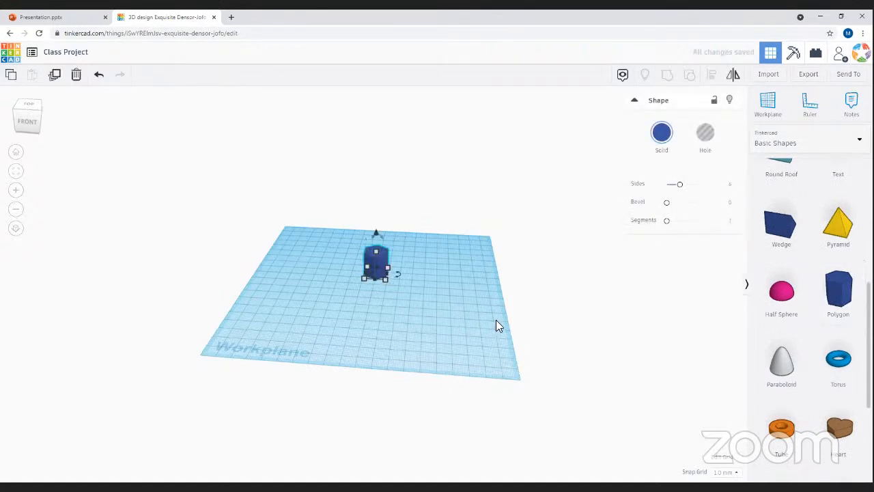
pyautogui.click(385, 293)
pyautogui.click(370, 269)
# - Move the polygon toward the front and raise its sides from 6 to 12
pyautogui.scroll(3, 431, 304)
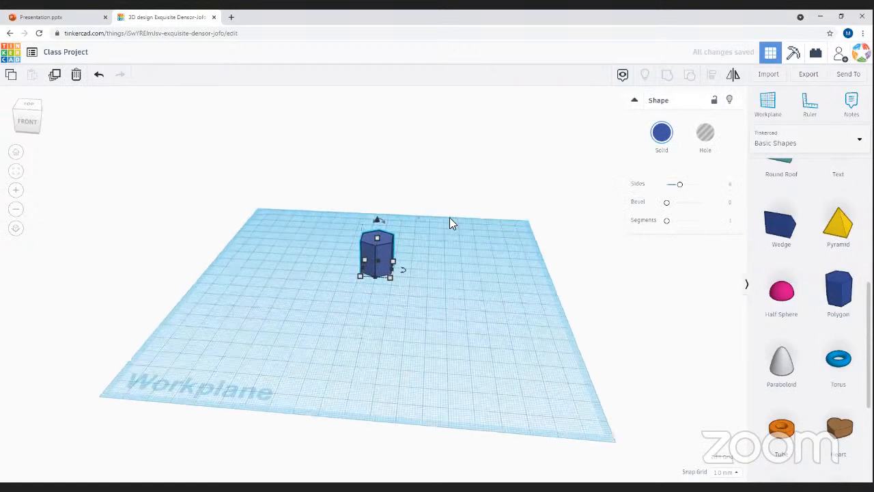
pyautogui.scroll(3, 446, 281)
pyautogui.moveTo(361, 279); pyautogui.dragTo(402, 310)
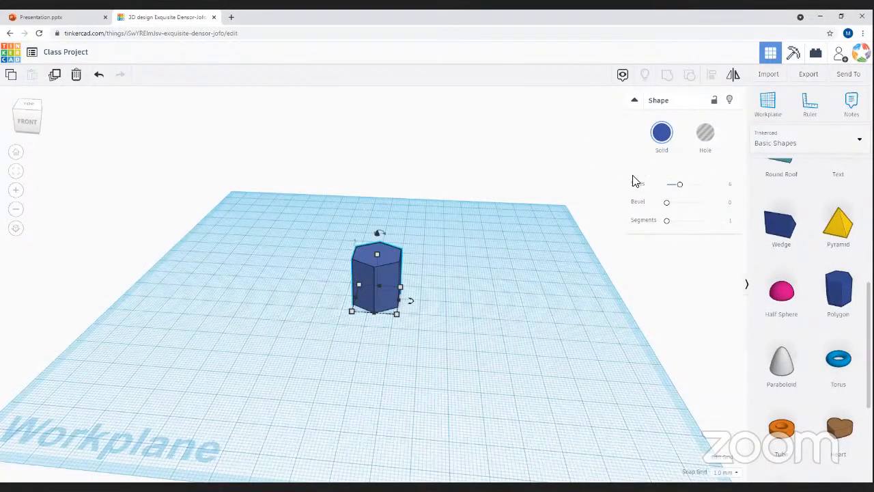
pyautogui.moveTo(680, 186); pyautogui.dragTo(743, 187)
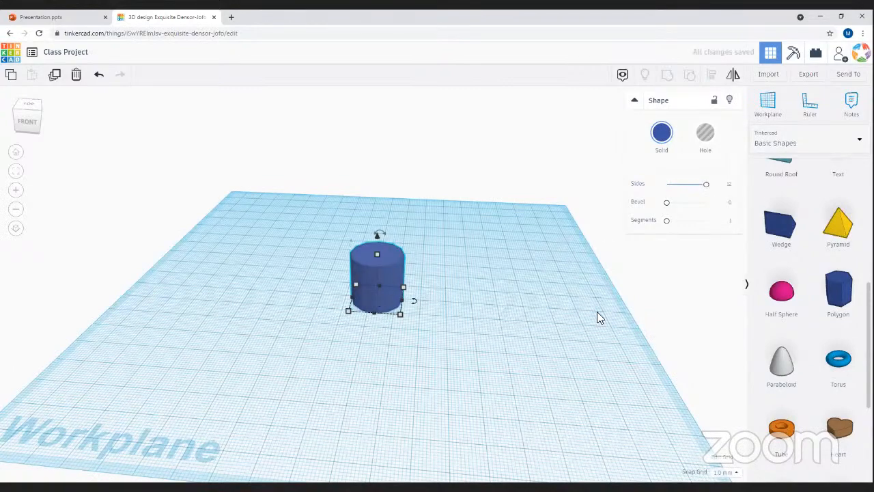
pyautogui.scroll(4, 389, 290)
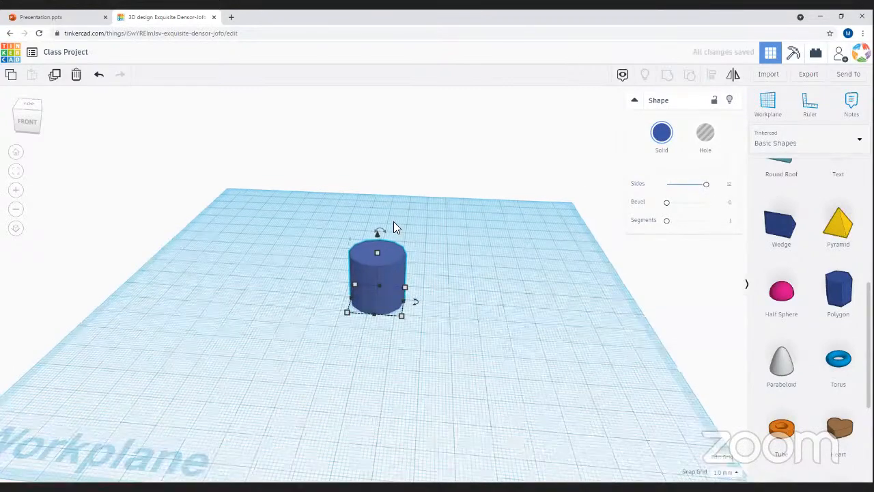
# - Reduce the polygon's sides from 12 to 8 to form an octagonal prism
pyautogui.scroll(4, 417, 324)
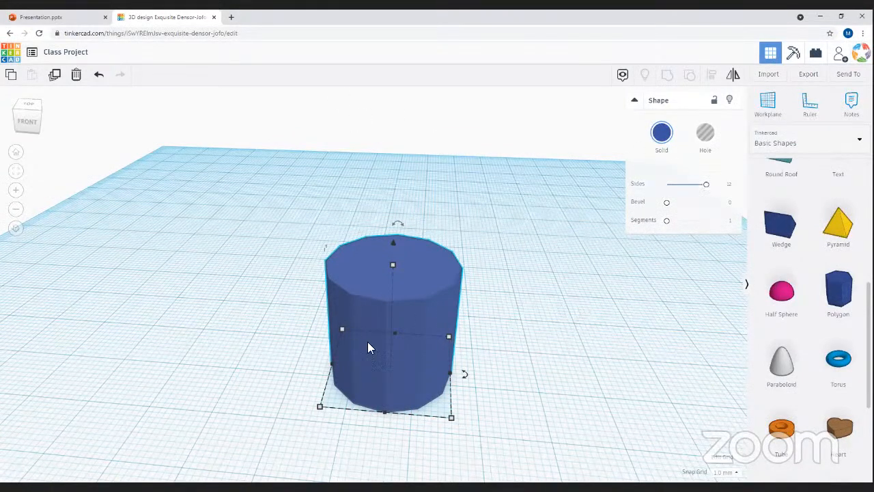
pyautogui.moveTo(705, 184); pyautogui.dragTo(688, 189)
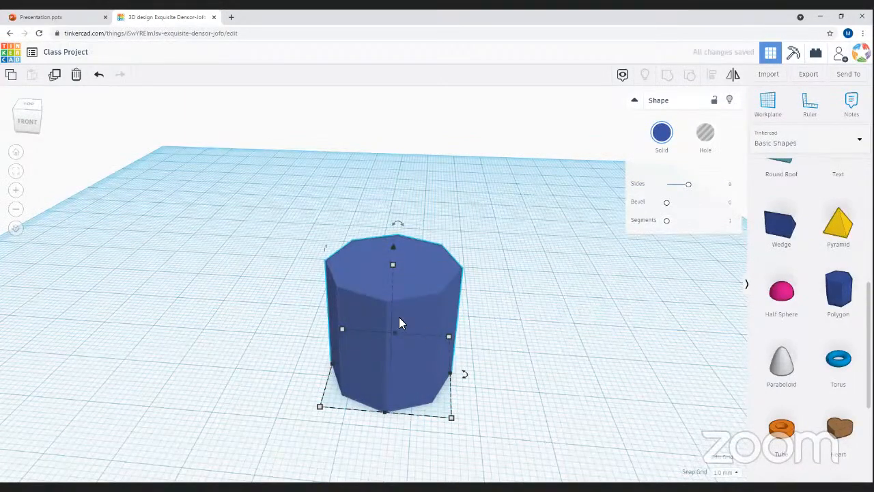
pyautogui.moveTo(528, 342); pyautogui.dragTo(352, 304, button='right')
pyautogui.click(352, 304)
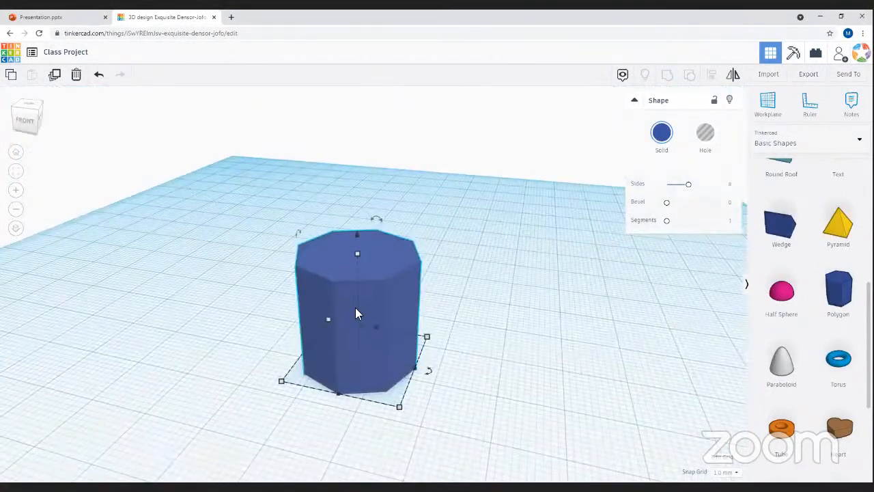
pyautogui.scroll(-3, 335, 319)
pyautogui.scroll(-2, 385, 342)
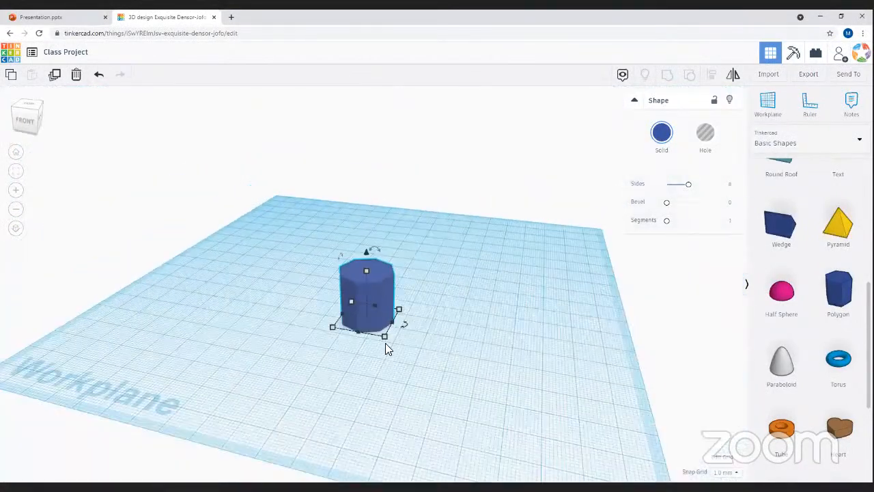
# - Scale the octagonal prism uniformly from its corner, first to 54 then to 71
pyautogui.click(385, 339)
pyautogui.keyDown('shift'); pyautogui.moveTo(421, 384); pyautogui.dragTo(469, 419); pyautogui.keyUp('shift')
pyautogui.click(552, 312)
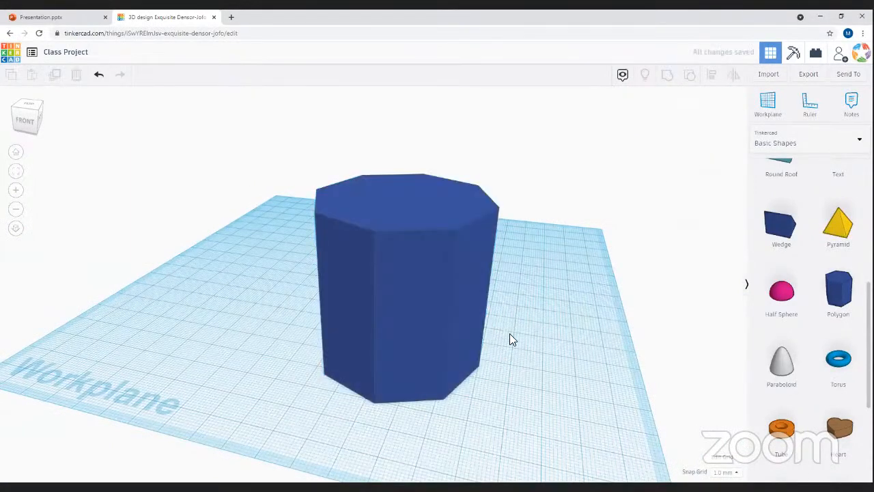
pyautogui.moveTo(380, 339); pyautogui.dragTo(444, 382, button='right')
pyautogui.click(443, 382)
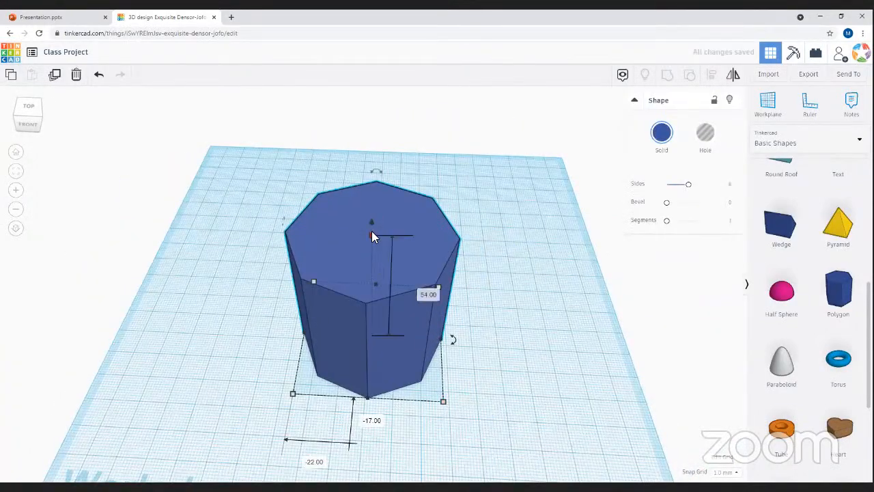
pyautogui.keyDown('shift'); pyautogui.moveTo(444, 401); pyautogui.dragTo(479, 451); pyautogui.keyUp('shift')
pyautogui.moveTo(487, 363); pyautogui.dragTo(397, 288, button='right')
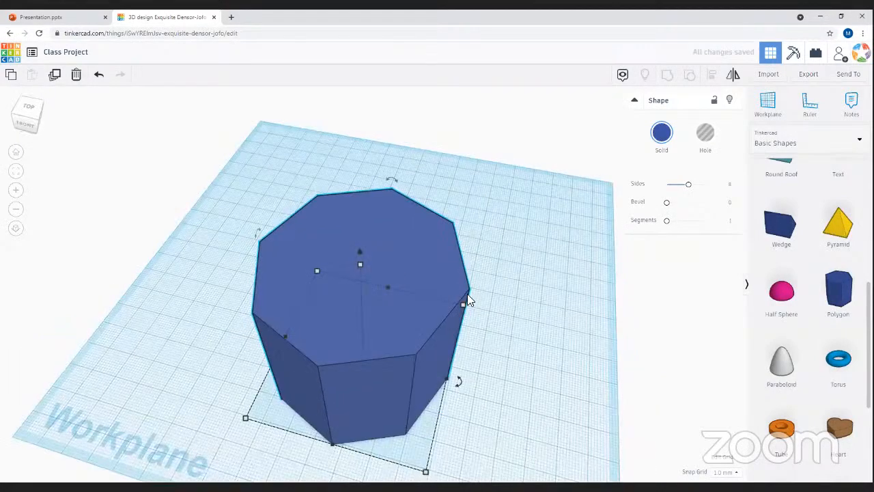
pyautogui.click(457, 323)
pyautogui.moveTo(544, 383); pyautogui.dragTo(519, 321, button='right')
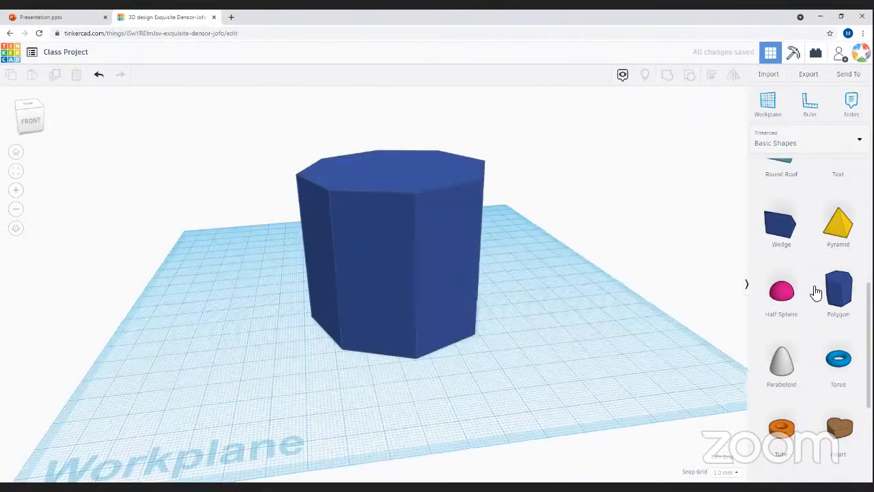
pyautogui.scroll(5, 839, 286)
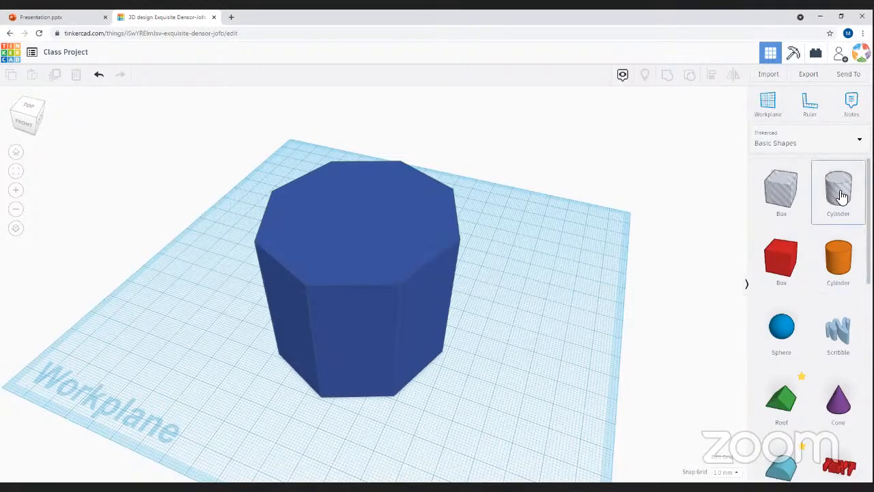
# - Place a Hole Cylinder and lift it onto the centre of the octagonal prism's top
pyautogui.moveTo(534, 257); pyautogui.dragTo(492, 364)
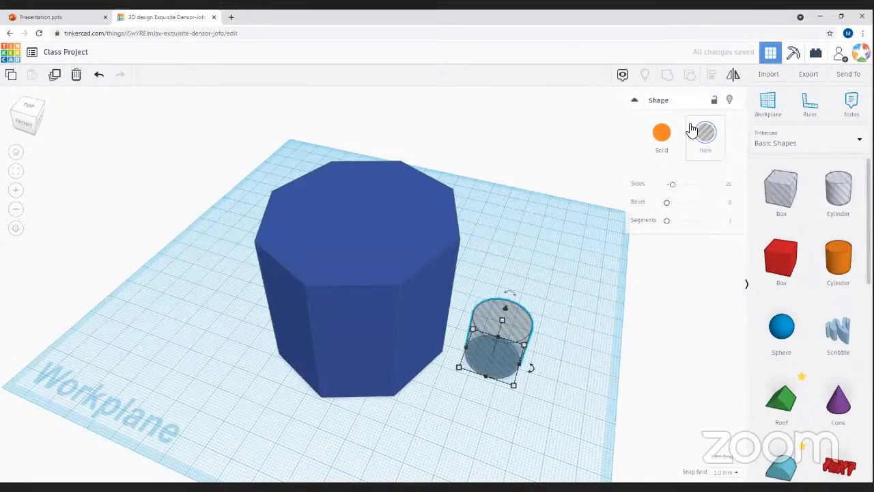
pyautogui.click(672, 146)
pyautogui.moveTo(505, 344); pyautogui.dragTo(454, 380)
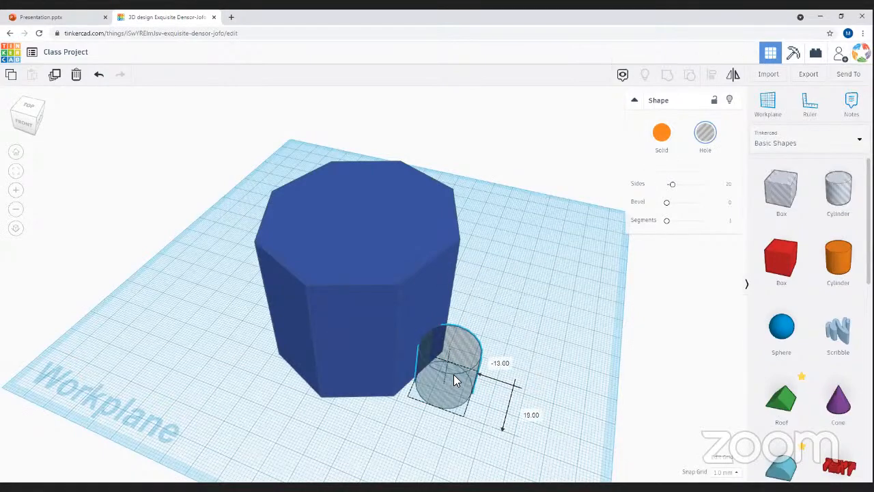
pyautogui.moveTo(516, 309); pyautogui.dragTo(325, 296, button='right')
pyautogui.moveTo(325, 296); pyautogui.dragTo(300, 171)
pyautogui.moveTo(250, 336); pyautogui.dragTo(406, 256, button='right')
pyautogui.moveTo(532, 445); pyautogui.dragTo(388, 162, button='right')
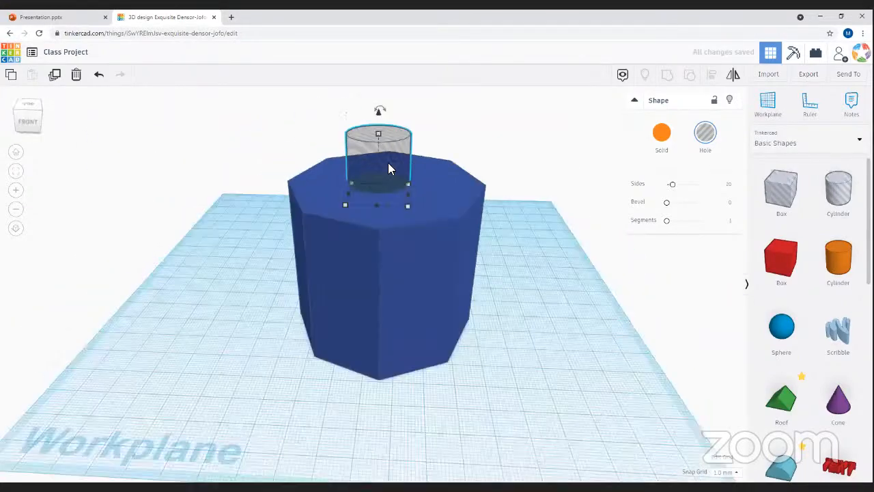
pyautogui.moveTo(388, 169); pyautogui.dragTo(396, 169)
# - Lower the hole cylinder's height to 3 and settle it within the prism
pyautogui.moveTo(382, 214)
pyautogui.mouseDown()
pyautogui.moveTo(385, 254)
pyautogui.moveTo(390, 200)
pyautogui.mouseUp()
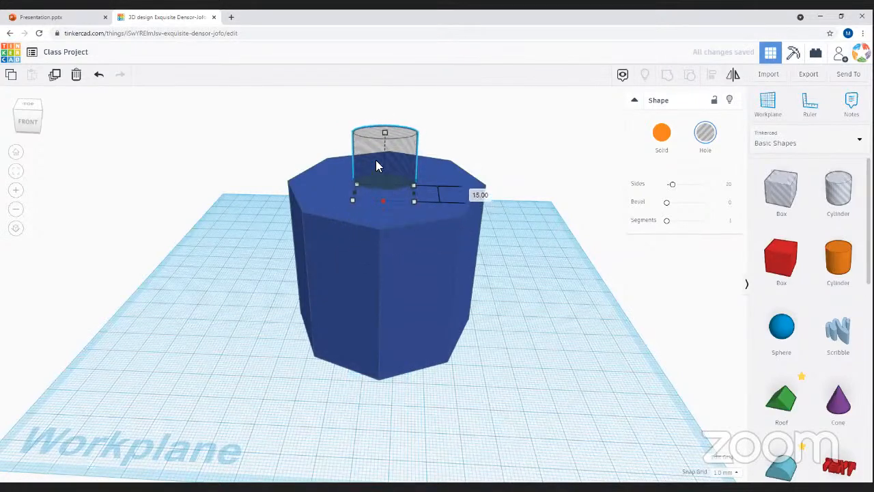
pyautogui.hotkey('ctrl', 'z')
pyautogui.moveTo(383, 141)
pyautogui.moveTo(385, 139); pyautogui.dragTo(415, 325)
pyautogui.moveTo(327, 285); pyautogui.dragTo(327, 311, button='right')
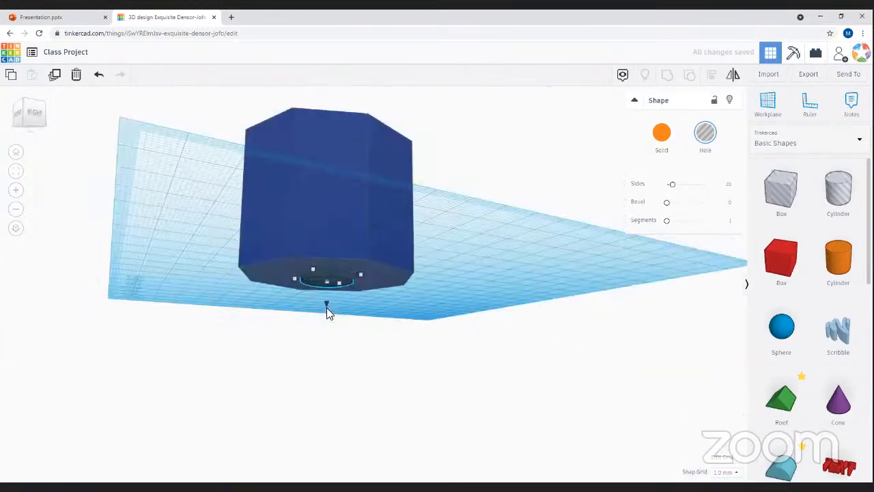
pyautogui.moveTo(327, 303); pyautogui.dragTo(330, 284)
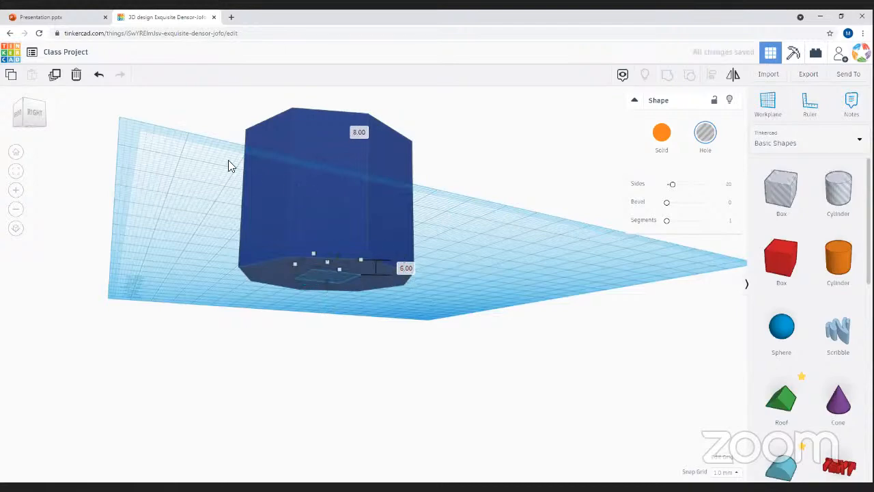
# - Scale the hole cylinder up to 35 wide and select it together with the prism
pyautogui.moveTo(223, 161); pyautogui.dragTo(402, 326, button='right')
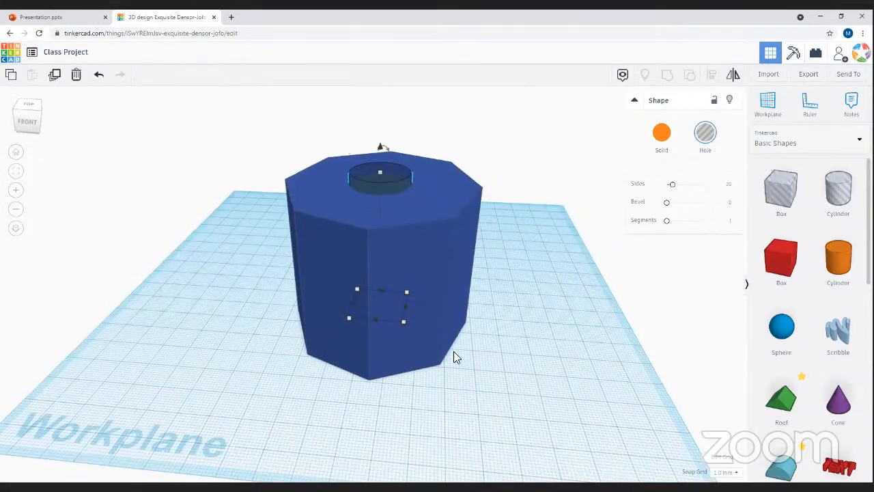
pyautogui.moveTo(485, 400); pyautogui.dragTo(415, 343, button='right')
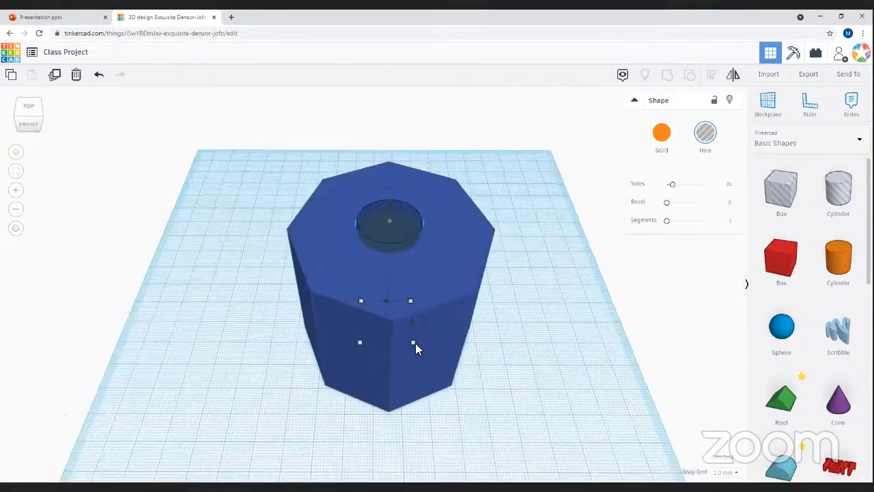
pyautogui.moveTo(414, 342); pyautogui.dragTo(428, 357)
pyautogui.keyDown('shift'); pyautogui.moveTo(362, 305); pyautogui.dragTo(341, 283); pyautogui.keyUp('shift')
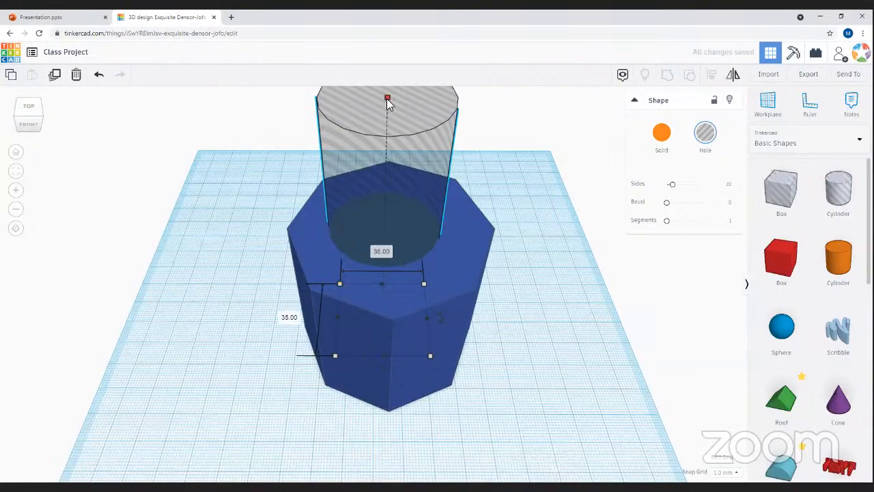
pyautogui.moveTo(499, 275); pyautogui.dragTo(437, 375, button='right')
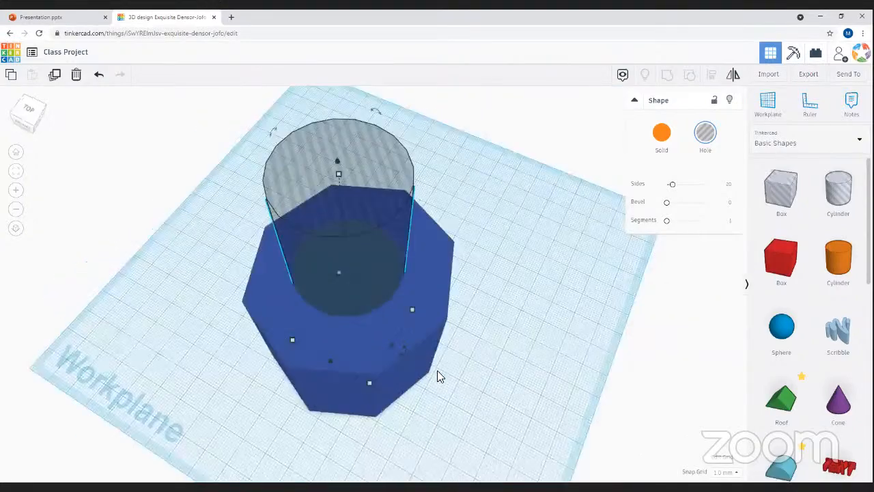
pyautogui.moveTo(493, 439); pyautogui.dragTo(494, 440)
pyautogui.moveTo(559, 290); pyautogui.dragTo(656, 178, button='right')
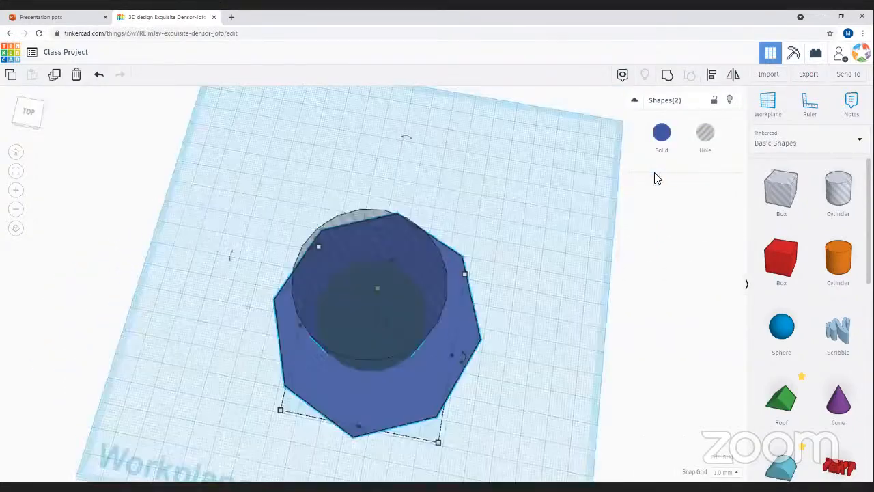
# - Align the hole cylinder and octagonal prism along one side
pyautogui.click(713, 79)
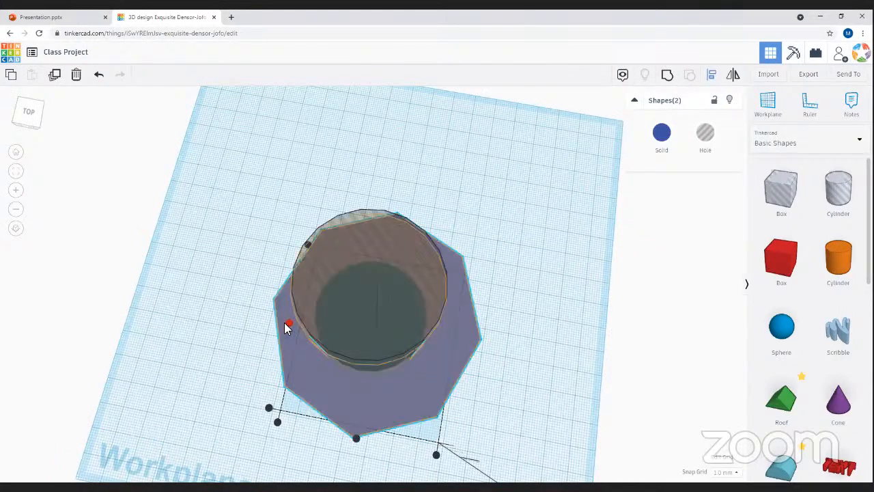
pyautogui.click(286, 329)
pyautogui.moveTo(341, 389); pyautogui.dragTo(349, 317, button='right')
pyautogui.moveTo(240, 203); pyautogui.dragTo(600, 262, button='right')
# - Widen the hole cylinder to 41 and raise it well above the prism
pyautogui.click(366, 193)
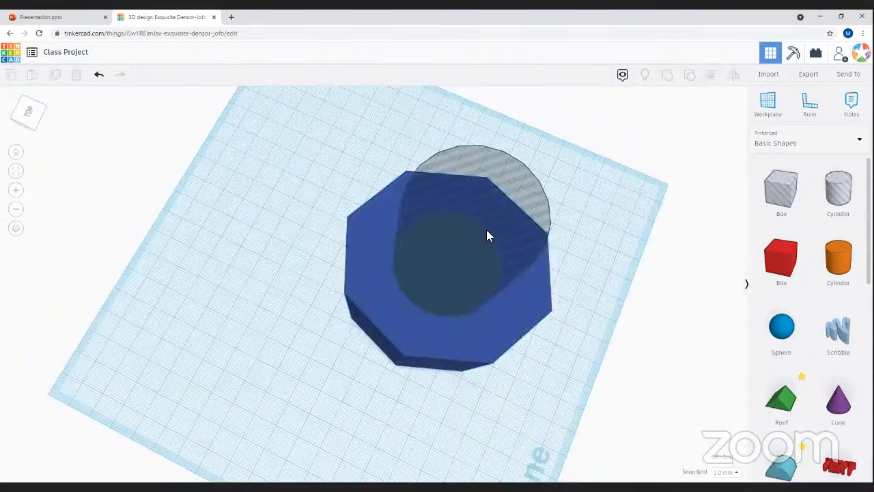
pyautogui.click(482, 314)
pyautogui.moveTo(373, 312)
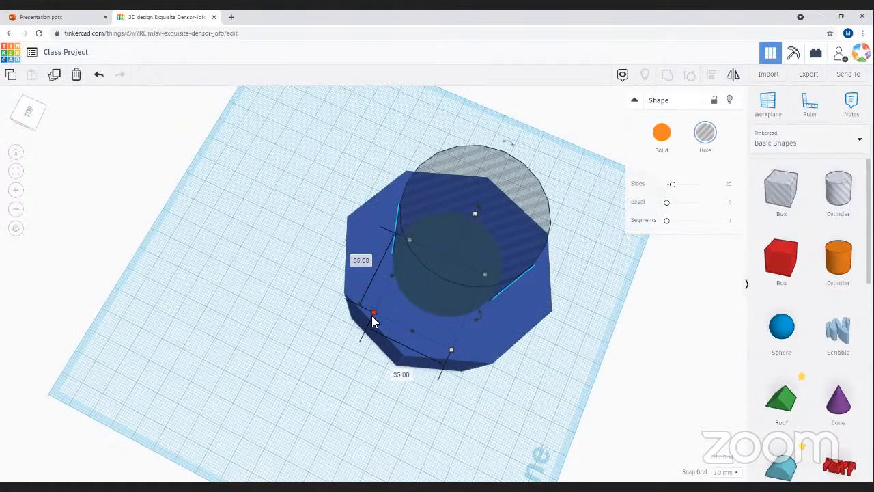
pyautogui.moveTo(370, 316); pyautogui.dragTo(353, 324)
pyautogui.moveTo(468, 187); pyautogui.dragTo(531, 288)
pyautogui.moveTo(532, 289); pyautogui.dragTo(556, 255, button='right')
# - Centre the hole cylinder on the prism along both axes with Align
pyautogui.click(534, 290)
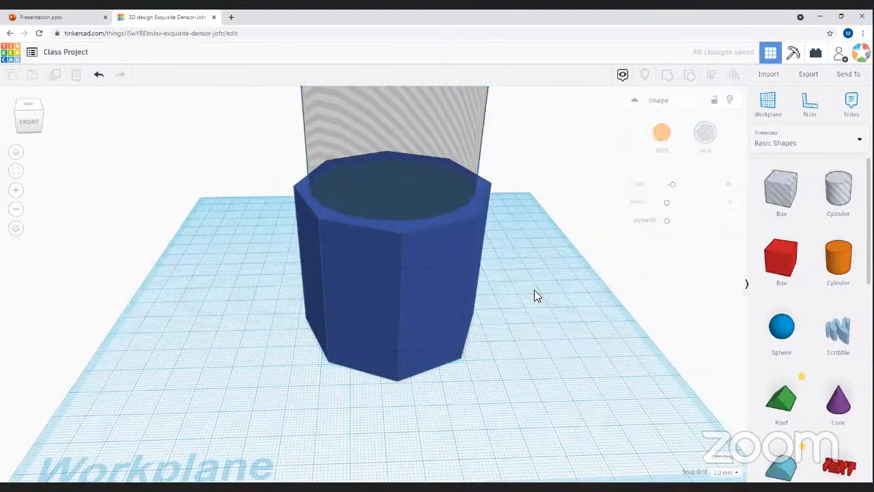
pyautogui.moveTo(143, 111); pyautogui.dragTo(626, 405, button='right')
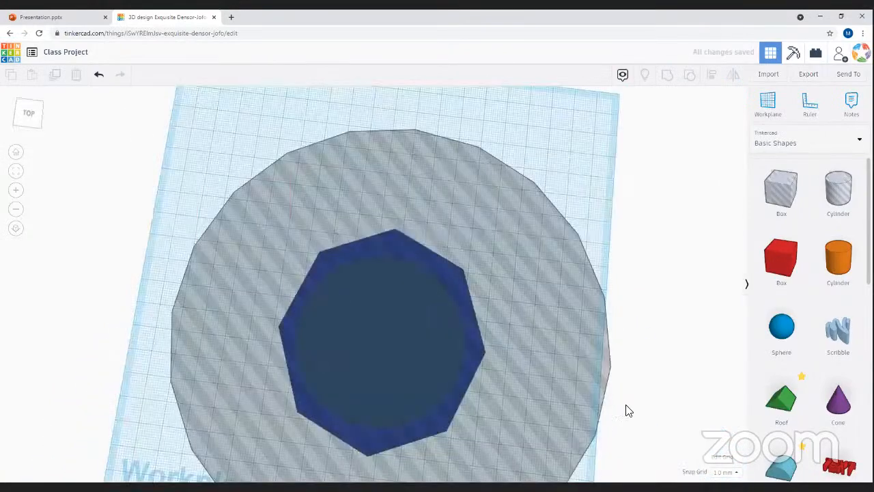
pyautogui.hotkey('ctrl', 'a')
pyautogui.moveTo(546, 277); pyautogui.dragTo(451, 389, button='right')
pyautogui.click(711, 75)
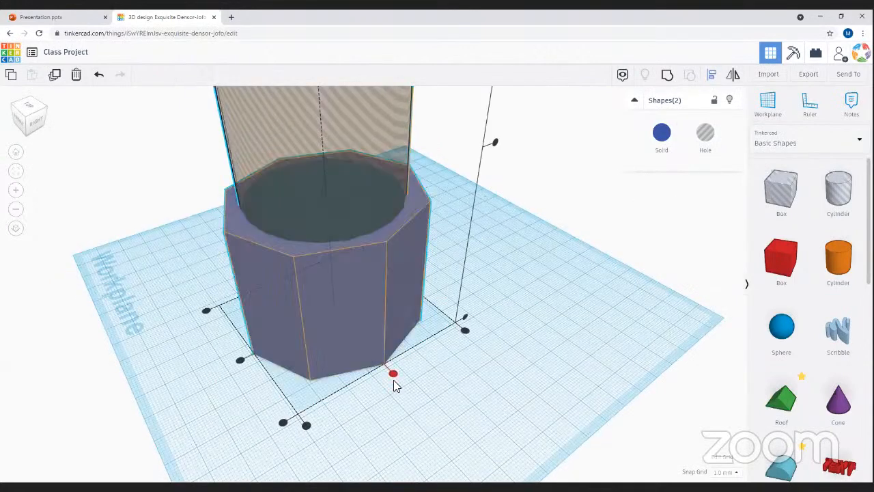
pyautogui.click(392, 374)
pyautogui.click(239, 360)
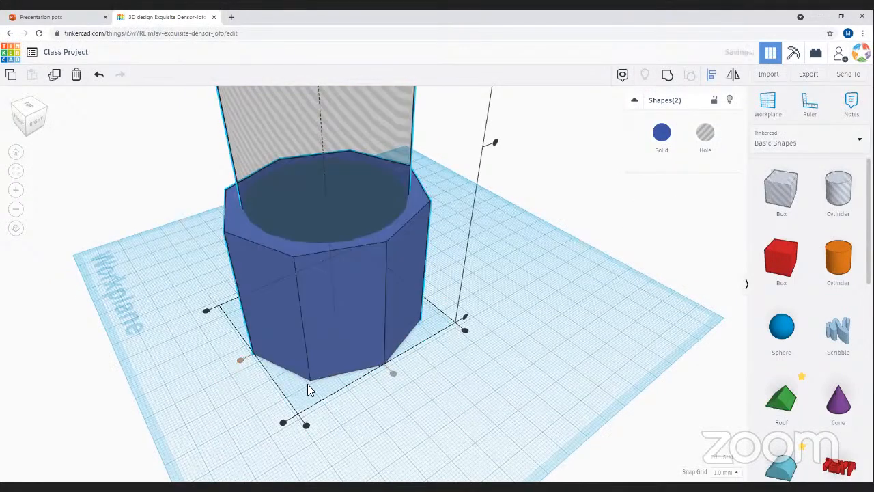
pyautogui.click(141, 284)
pyautogui.moveTo(279, 290); pyautogui.dragTo(596, 302, button='right')
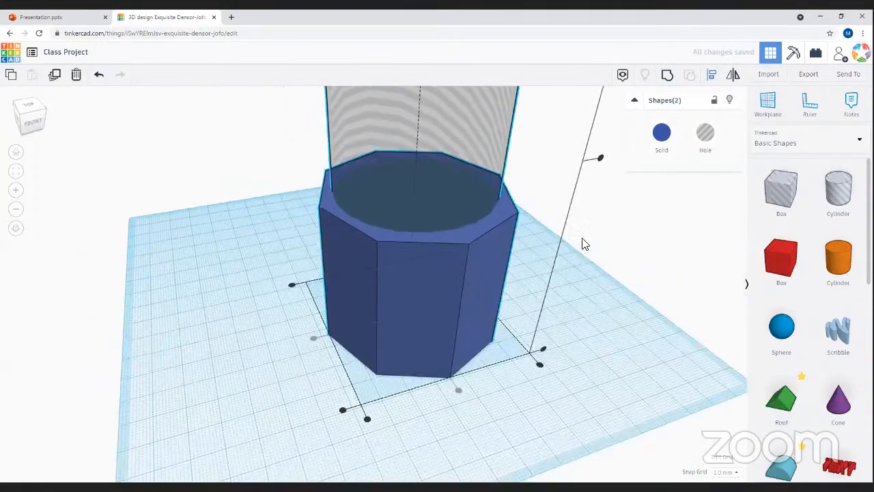
# - Group the hole with the prism to hollow it into an open-topped pot
pyautogui.click(570, 137)
pyautogui.moveTo(570, 145); pyautogui.dragTo(194, 421)
pyautogui.click(667, 75)
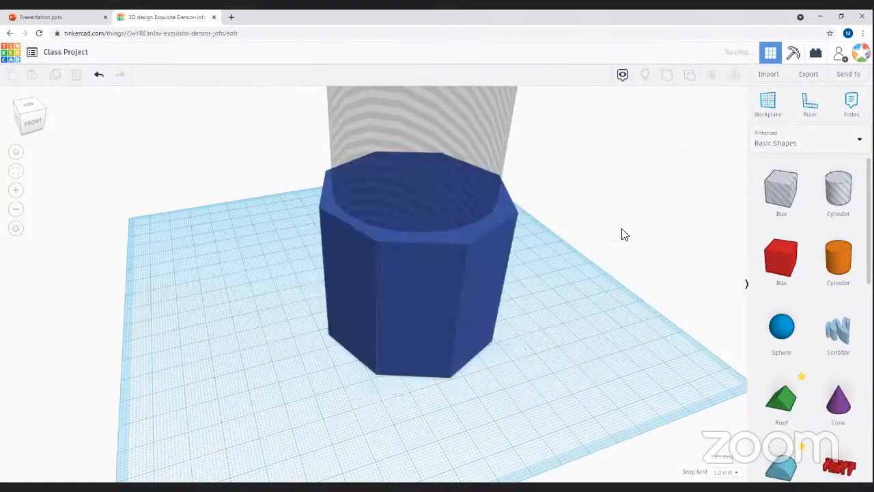
pyautogui.moveTo(578, 308); pyautogui.dragTo(65, 361, button='right')
pyautogui.click(64, 361)
# - Select the hollow blue pot and nudge it back into its spot
pyautogui.moveTo(496, 349); pyautogui.dragTo(555, 321, button='right')
pyautogui.moveTo(509, 294); pyautogui.dragTo(202, 327, button='right')
pyautogui.moveTo(203, 330); pyautogui.dragTo(487, 464)
pyautogui.click(213, 365)
pyautogui.moveTo(377, 294); pyautogui.dragTo(390, 287)
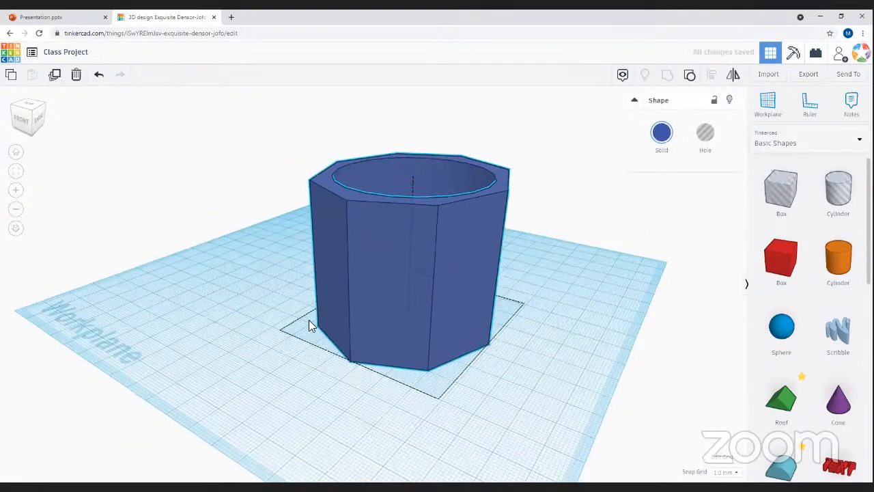
pyautogui.moveTo(286, 299); pyautogui.dragTo(503, 388, button='right')
pyautogui.click(522, 353)
pyautogui.moveTo(522, 353); pyautogui.dragTo(822, 470, button='right')
# - Add a red TEXT shape, a light-blue star and a yellow star to the workplane
pyautogui.click(824, 471)
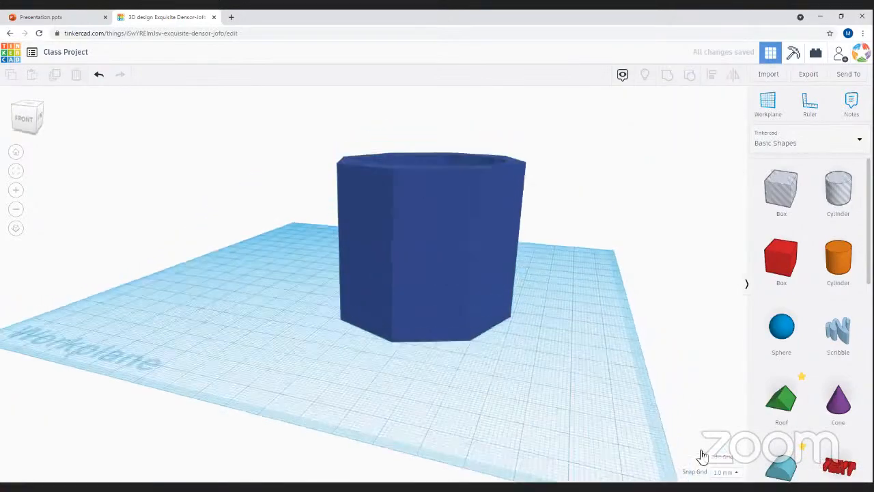
pyautogui.click(490, 469)
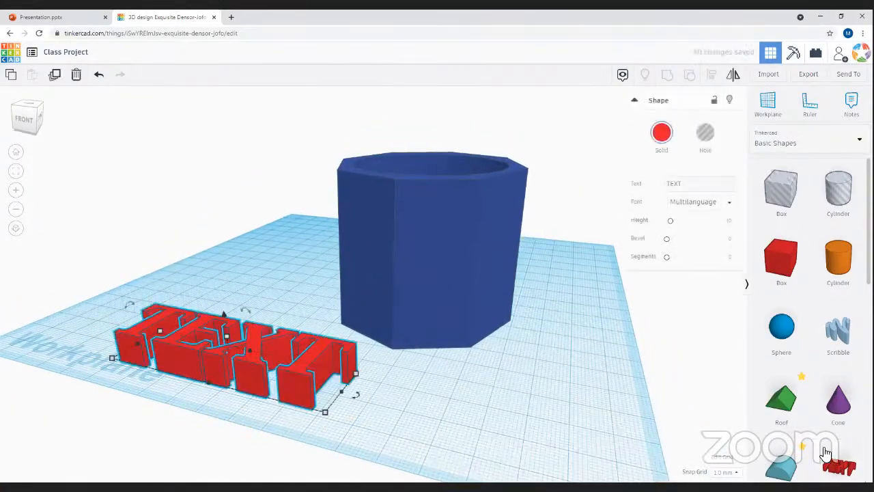
pyautogui.scroll(-5, 819, 443)
pyautogui.scroll(-3, 819, 437)
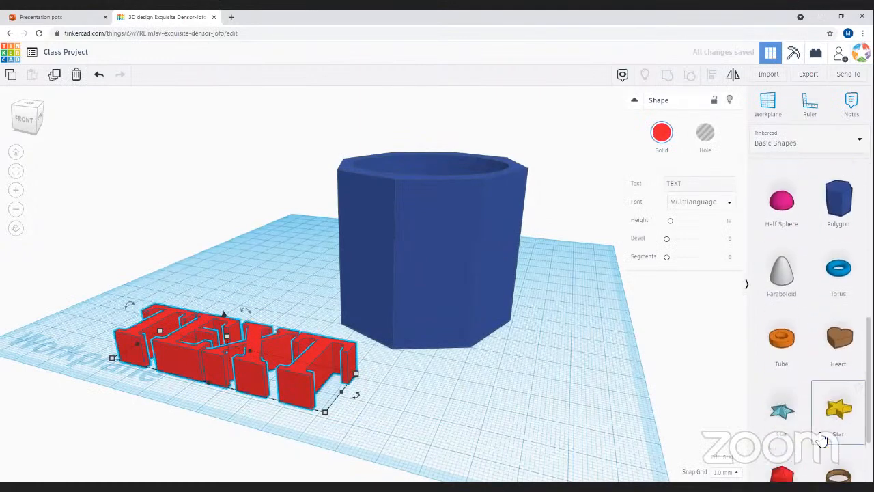
pyautogui.click(785, 372)
pyautogui.click(478, 404)
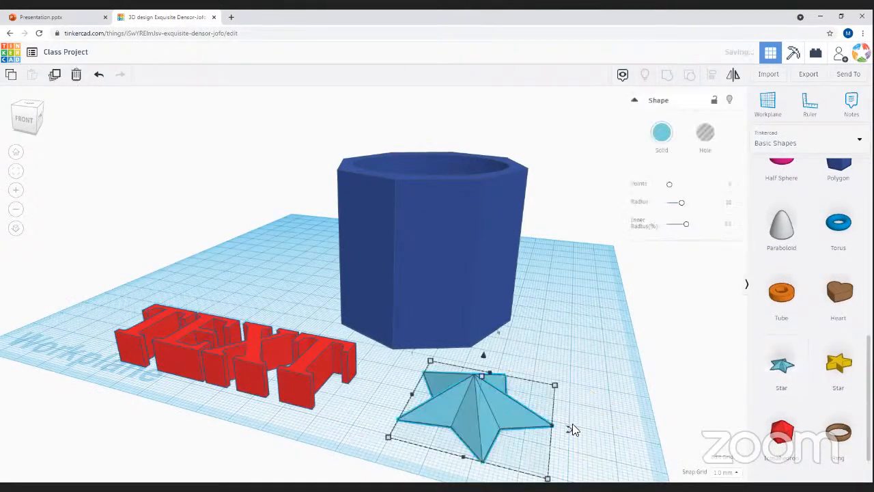
pyautogui.click(842, 364)
pyautogui.click(606, 376)
pyautogui.moveTo(610, 464); pyautogui.dragTo(478, 427, button='right')
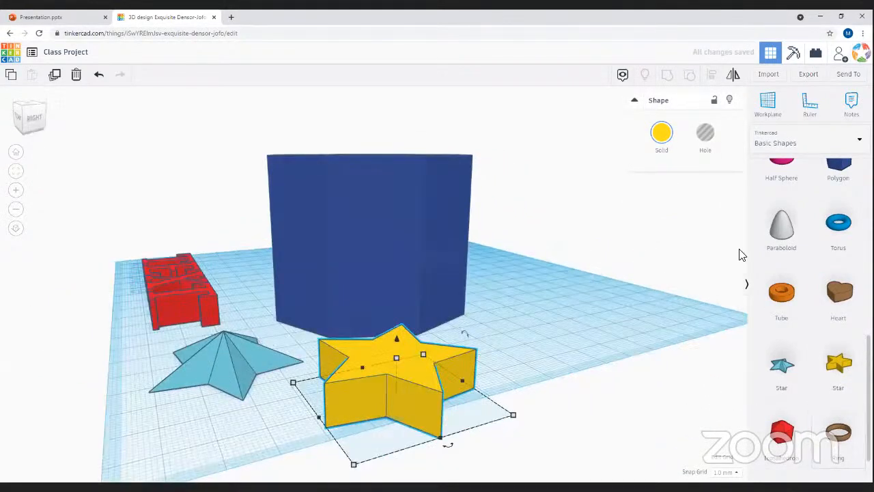
pyautogui.scroll(5, 808, 361)
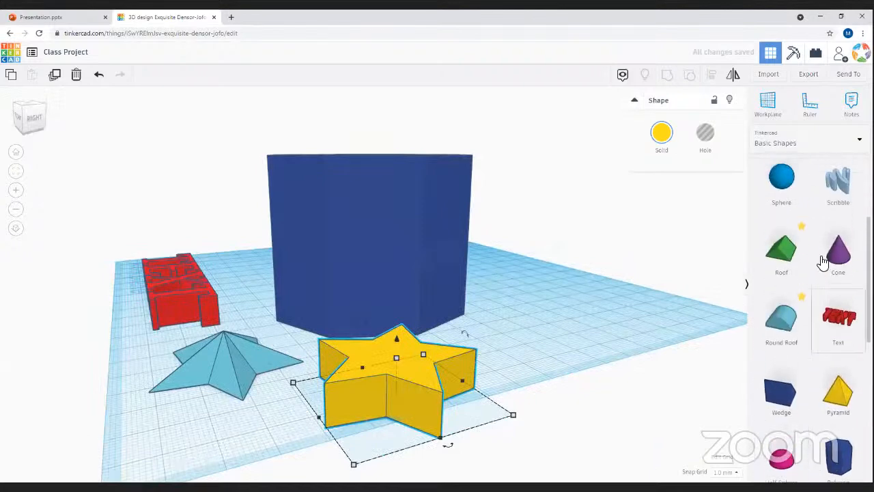
pyautogui.scroll(3, 771, 348)
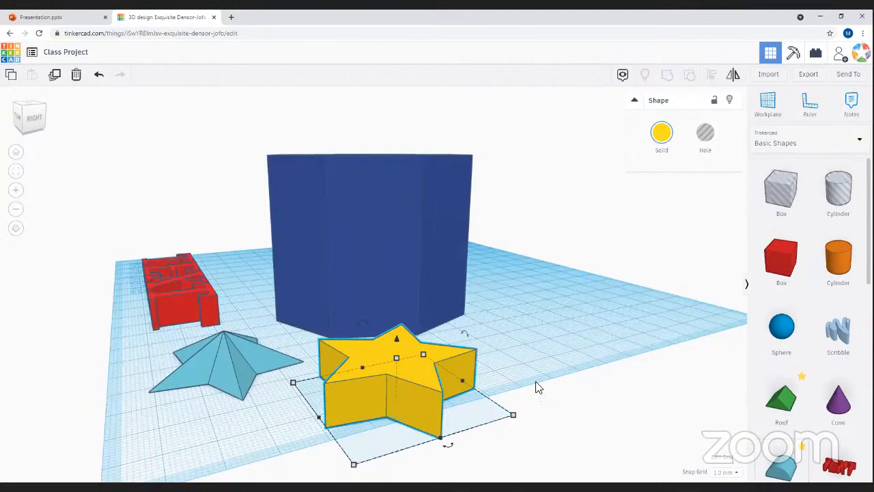
# - Arrange the TEXT and stars at the front and move the pot to the back left
pyautogui.moveTo(254, 427); pyautogui.dragTo(435, 433, button='right')
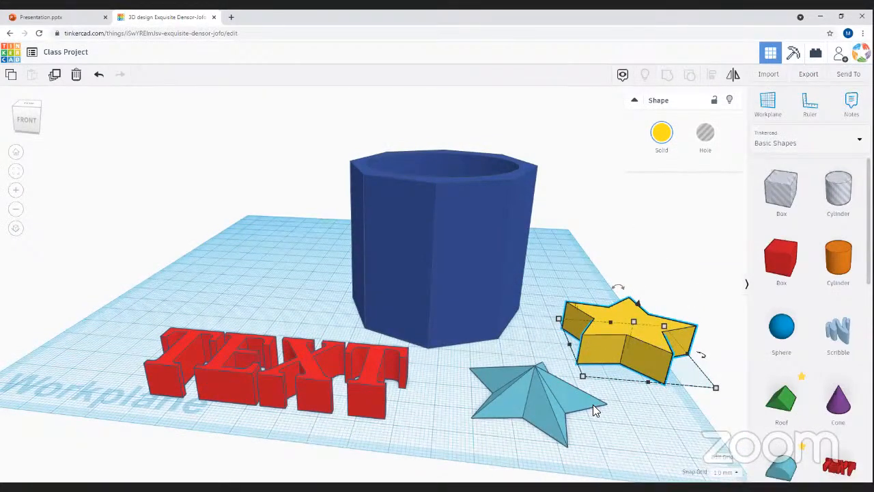
pyautogui.moveTo(437, 294); pyautogui.dragTo(410, 273)
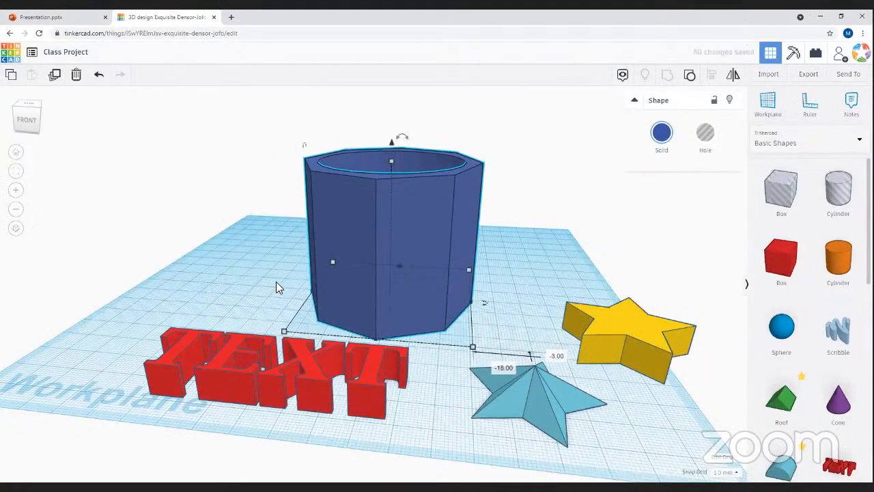
pyautogui.moveTo(285, 377); pyautogui.dragTo(184, 369)
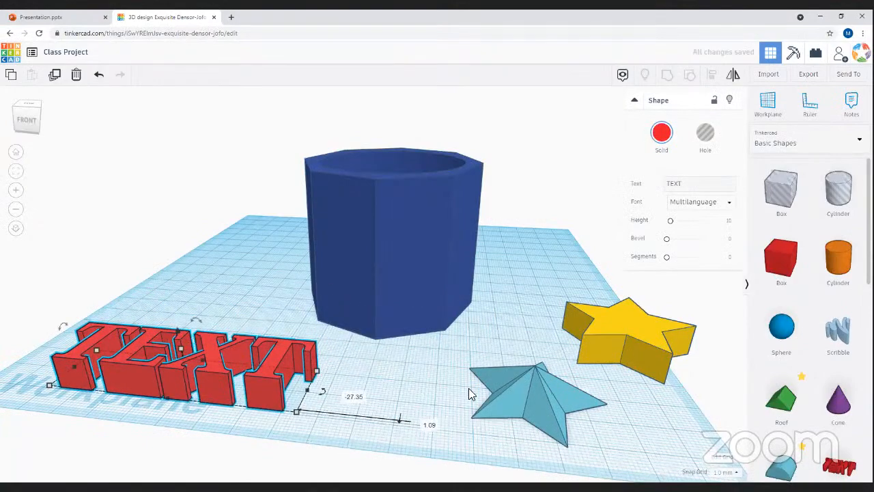
pyautogui.moveTo(471, 388); pyautogui.dragTo(390, 386)
pyautogui.moveTo(637, 320); pyautogui.dragTo(611, 356)
pyautogui.moveTo(465, 393); pyautogui.dragTo(414, 395)
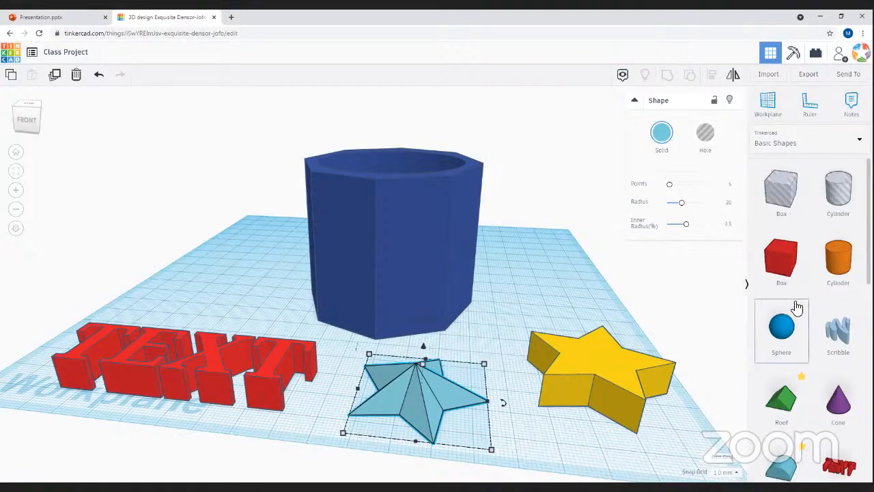
pyautogui.scroll(-5, 794, 306)
pyautogui.scroll(-3, 796, 307)
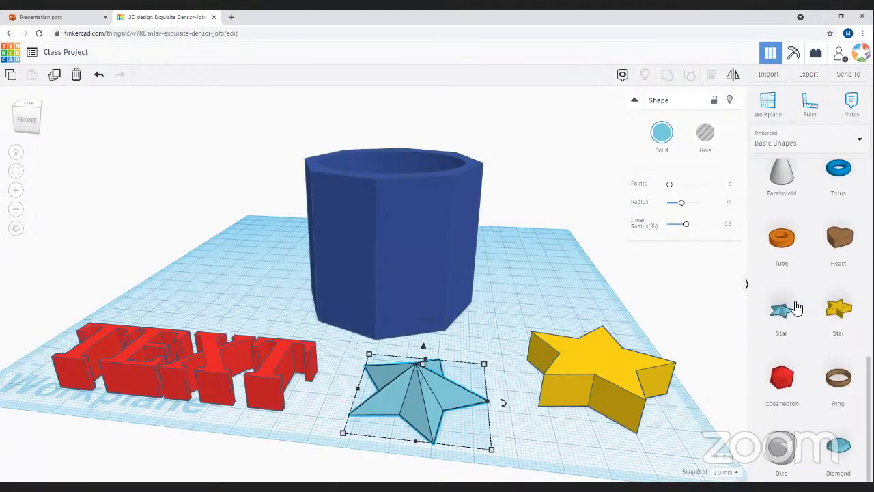
pyautogui.moveTo(419, 249); pyautogui.dragTo(191, 228)
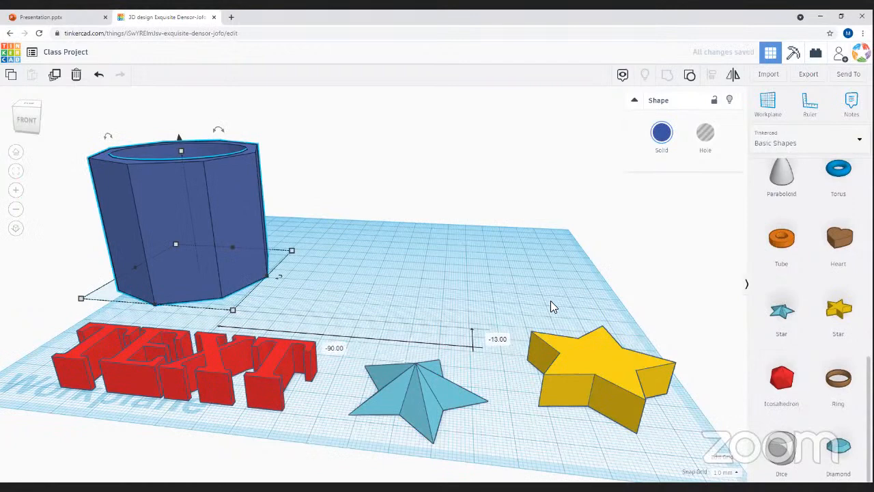
pyautogui.scroll(10, 839, 263)
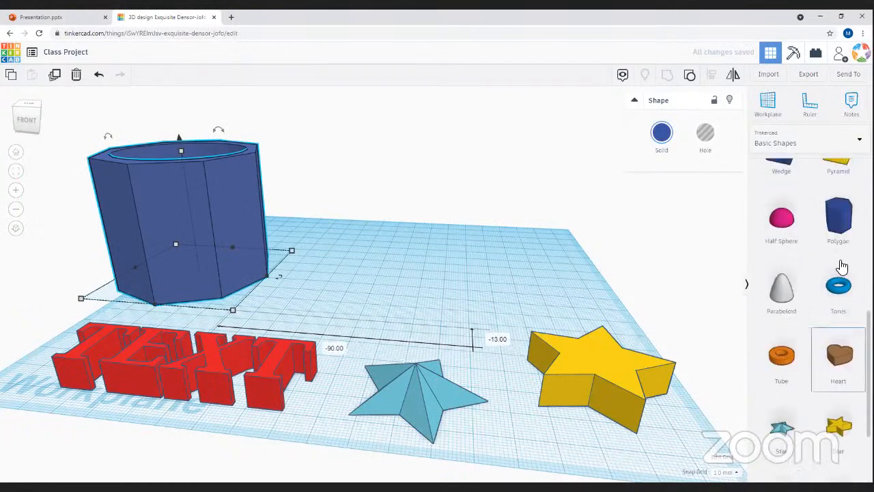
# - Add a red box and raise its height to 89
pyautogui.moveTo(787, 270); pyautogui.dragTo(402, 277)
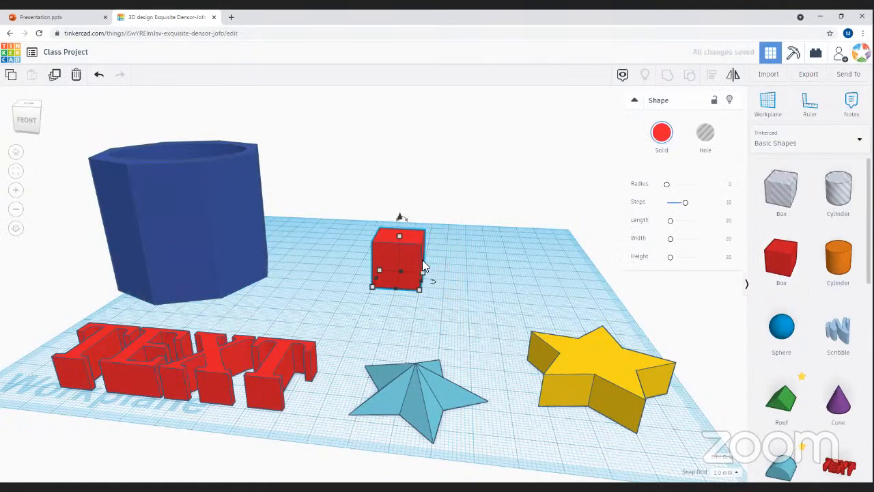
pyautogui.moveTo(399, 236); pyautogui.dragTo(558, 158)
pyautogui.scroll(-5, 525, 279)
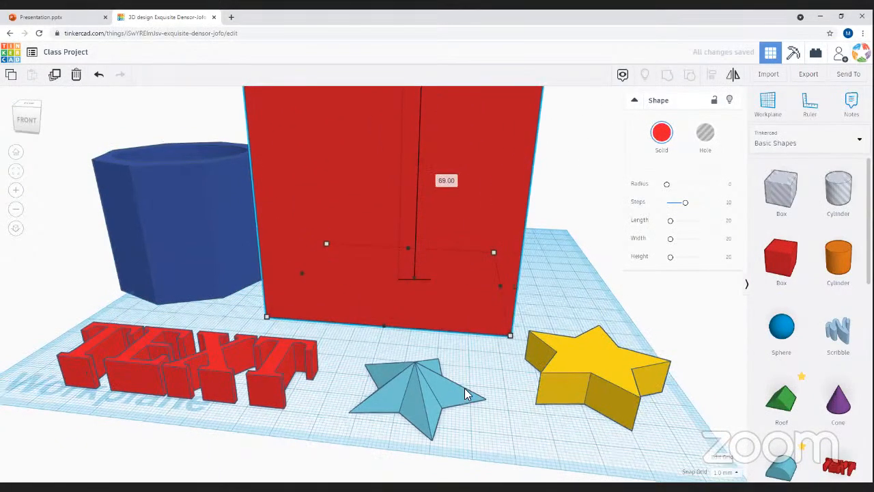
# - Make the yellow star taller and move it to the back right corner
pyautogui.click(527, 339)
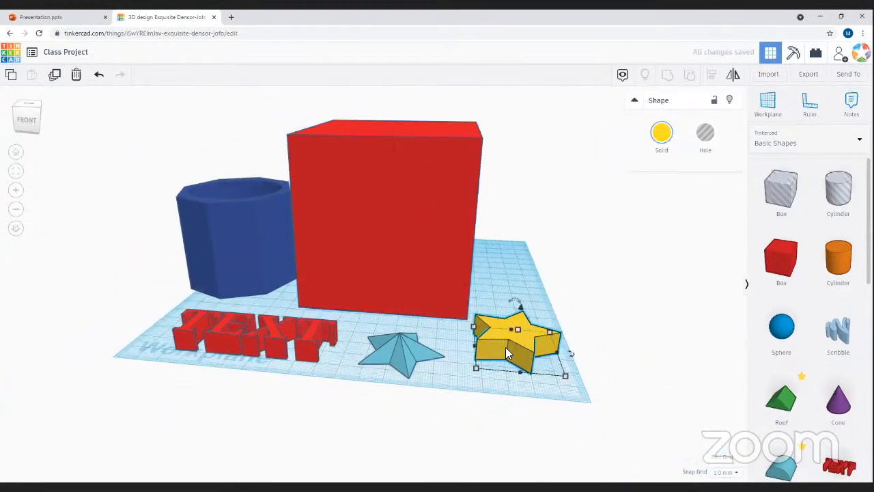
pyautogui.moveTo(518, 329); pyautogui.dragTo(478, 314)
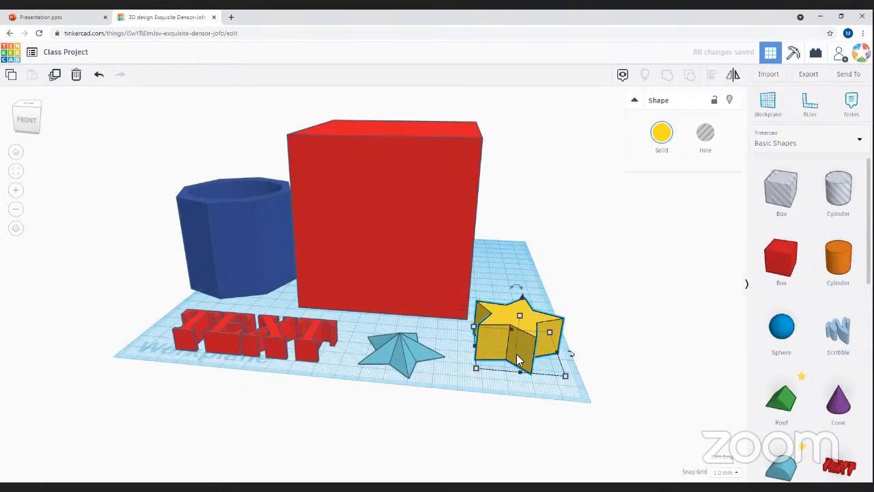
pyautogui.moveTo(520, 352); pyautogui.dragTo(533, 263)
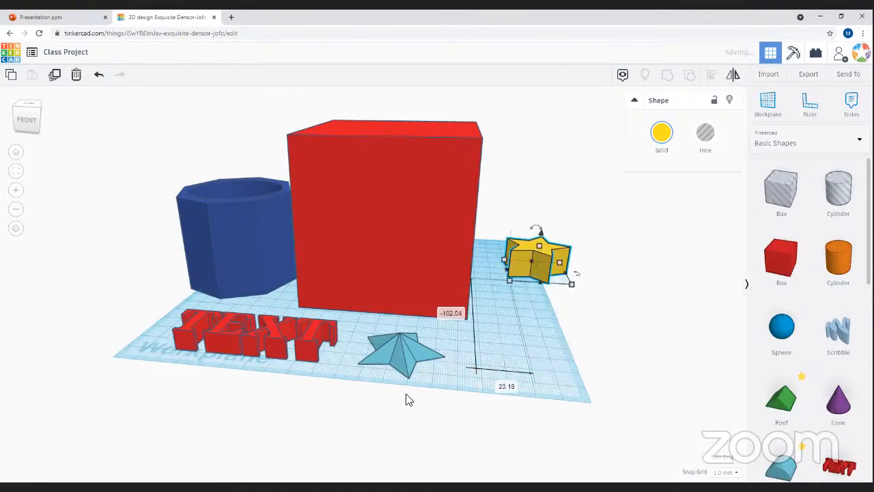
# - Delete the light-blue star and the red TEXT shape
pyautogui.click(403, 351)
pyautogui.press('Delete')
pyautogui.click(282, 345)
pyautogui.press('Delete')
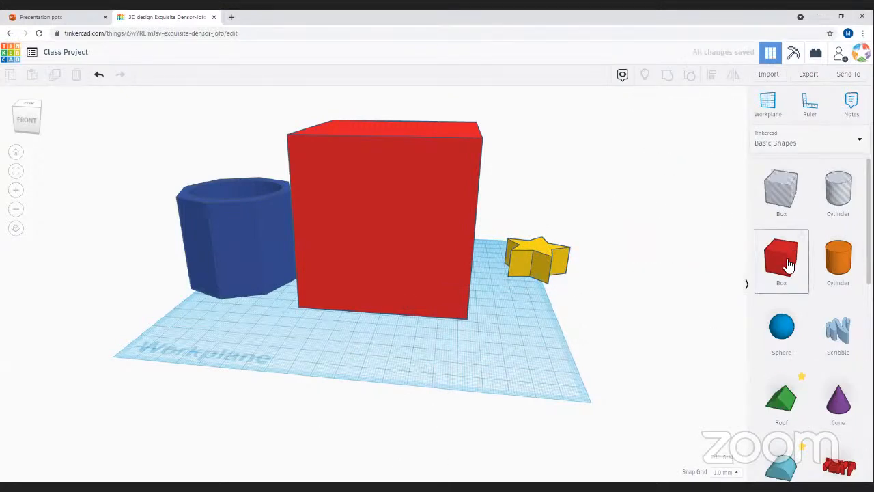
# - Add small red boxes in front of the big block and push the big block back
pyautogui.moveTo(741, 350); pyautogui.dragTo(337, 372)
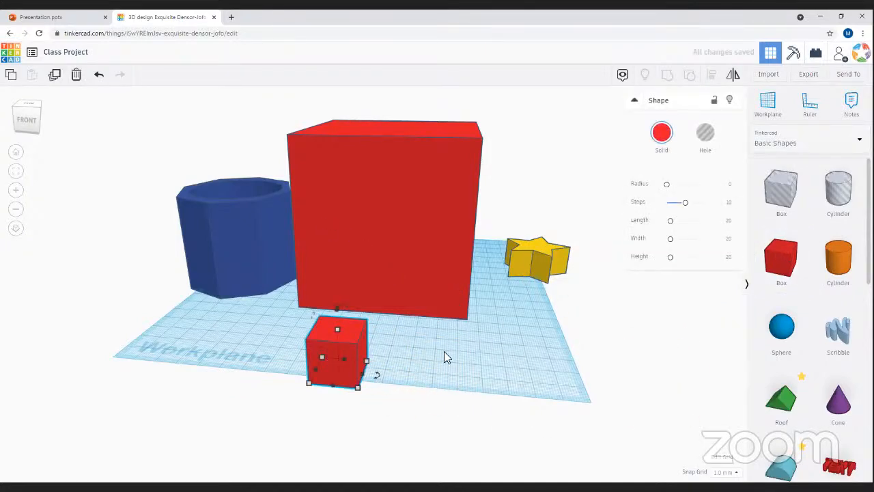
pyautogui.moveTo(344, 380); pyautogui.dragTo(375, 386)
pyautogui.moveTo(426, 382); pyautogui.dragTo(430, 289, button='right')
pyautogui.moveTo(442, 360); pyautogui.dragTo(409, 361)
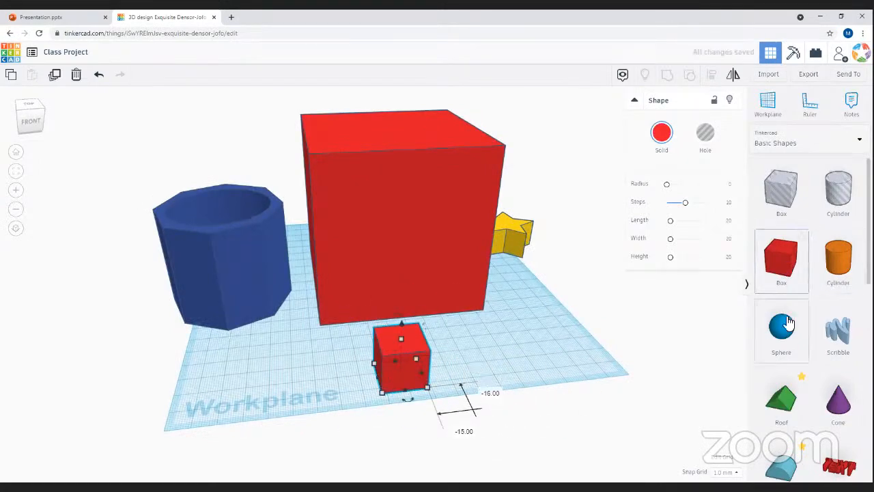
pyautogui.click(756, 268)
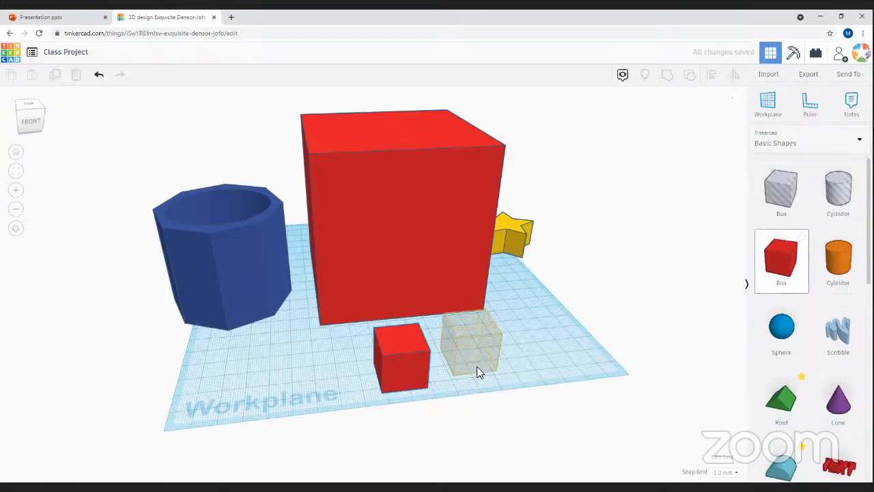
pyautogui.click(458, 368)
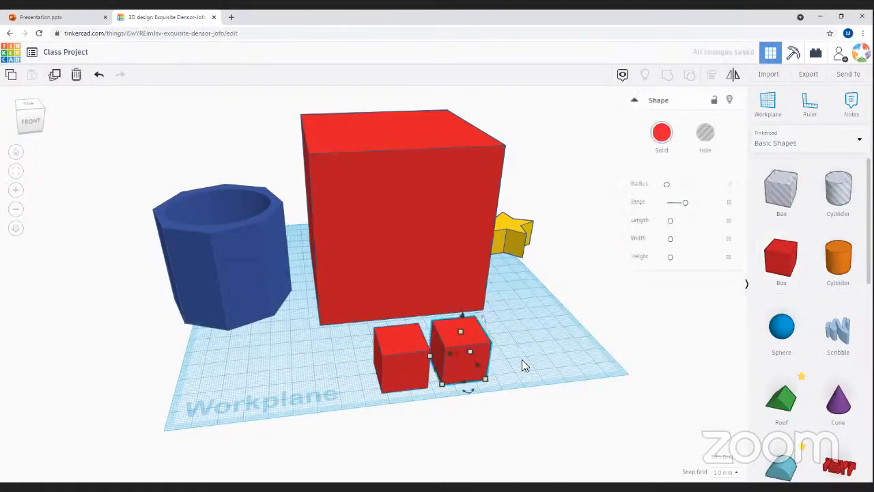
pyautogui.moveTo(518, 344); pyautogui.dragTo(686, 307, button='right')
pyautogui.moveTo(780, 256); pyautogui.dragTo(275, 321)
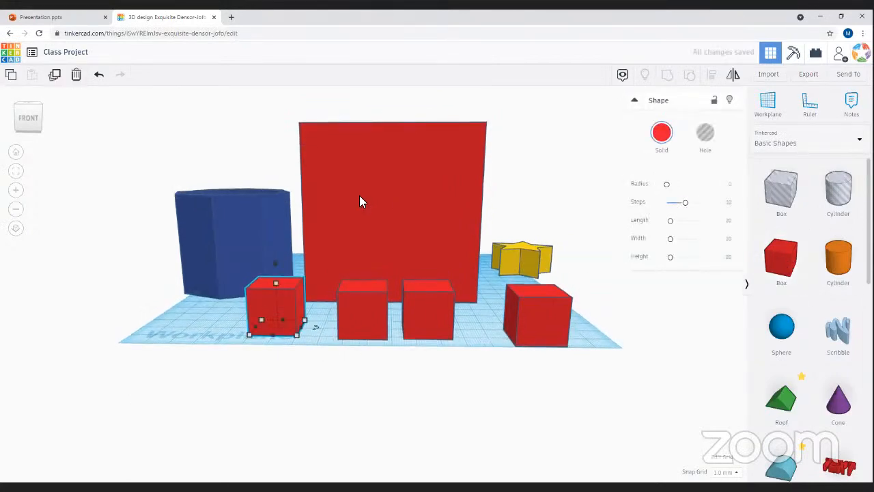
pyautogui.moveTo(371, 196); pyautogui.dragTo(374, 192)
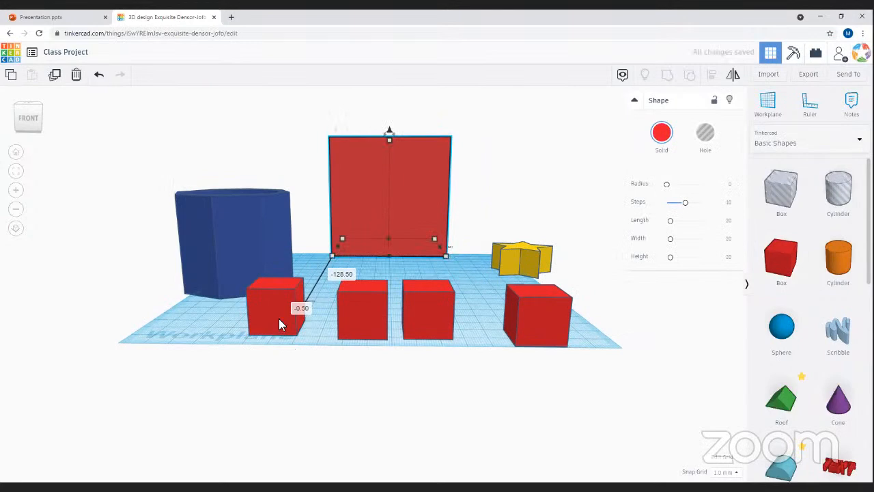
# - Raise one small box and place it above the front-left box
pyautogui.click(272, 281)
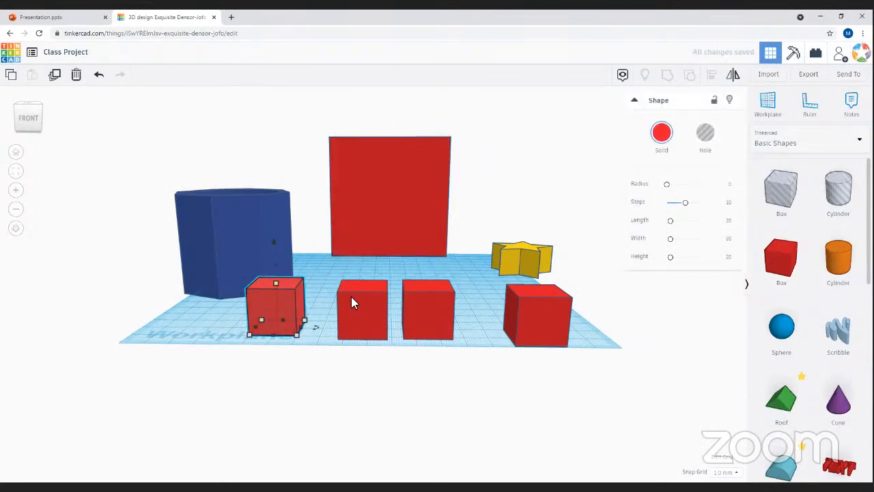
pyautogui.click(350, 296)
pyautogui.click(270, 294)
pyautogui.moveTo(276, 267); pyautogui.dragTo(280, 210)
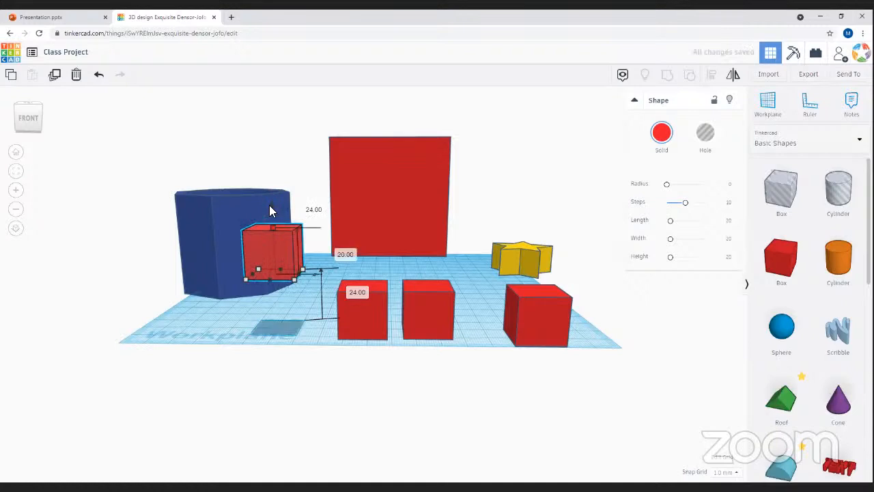
pyautogui.hotkey('ctrl', 'Up')
pyautogui.moveTo(274, 247); pyautogui.dragTo(365, 248)
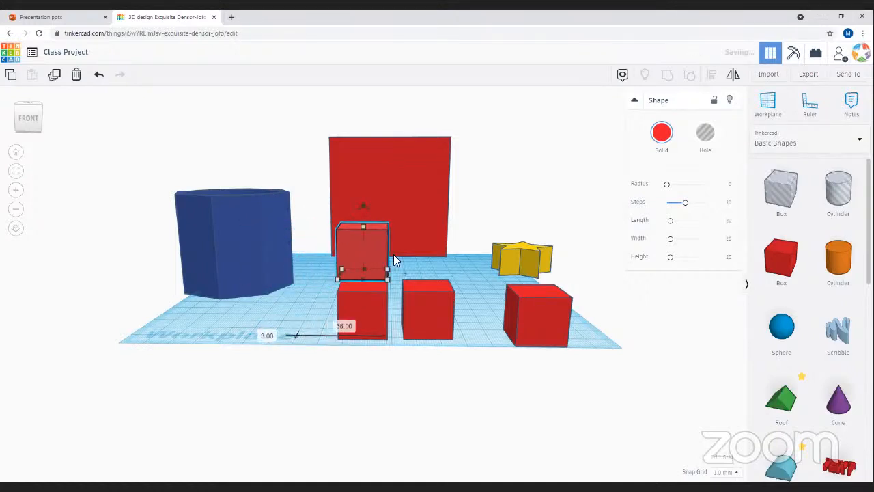
# - Lift another small cube and stack it on the right front cube
pyautogui.click(554, 316)
pyautogui.moveTo(540, 273); pyautogui.dragTo(547, 213)
pyautogui.moveTo(540, 261); pyautogui.dragTo(425, 254)
pyautogui.moveTo(481, 286); pyautogui.dragTo(307, 286, button='right')
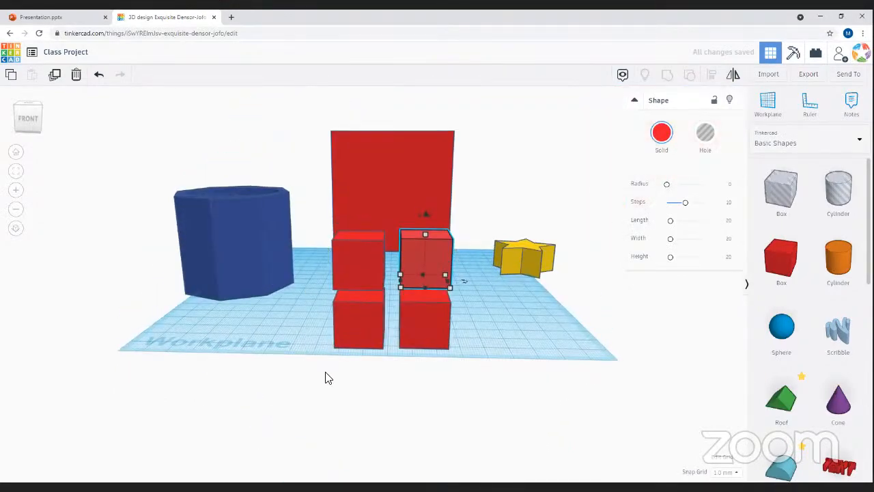
pyautogui.moveTo(463, 252); pyautogui.dragTo(463, 250)
# - Select all four small cubes and bring up their alignment guides
pyautogui.click(513, 298)
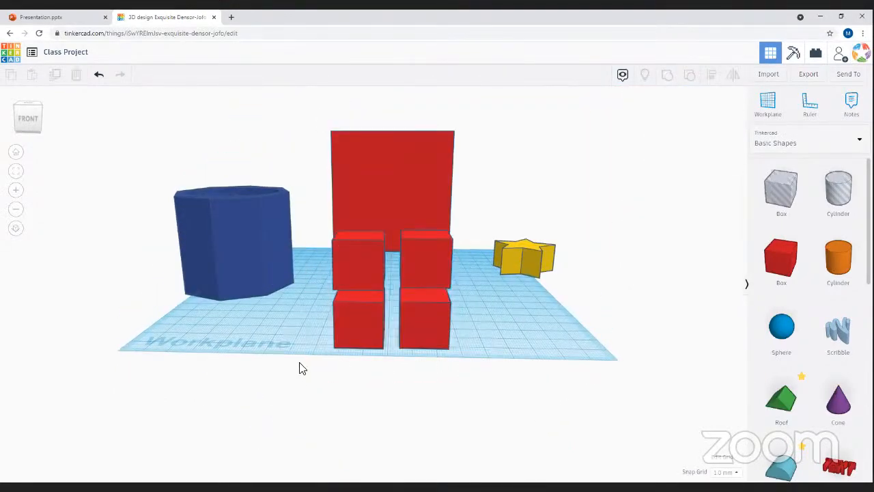
pyautogui.click(379, 240)
pyautogui.keyDown('shift'); pyautogui.click(438, 272); pyautogui.keyUp('shift')
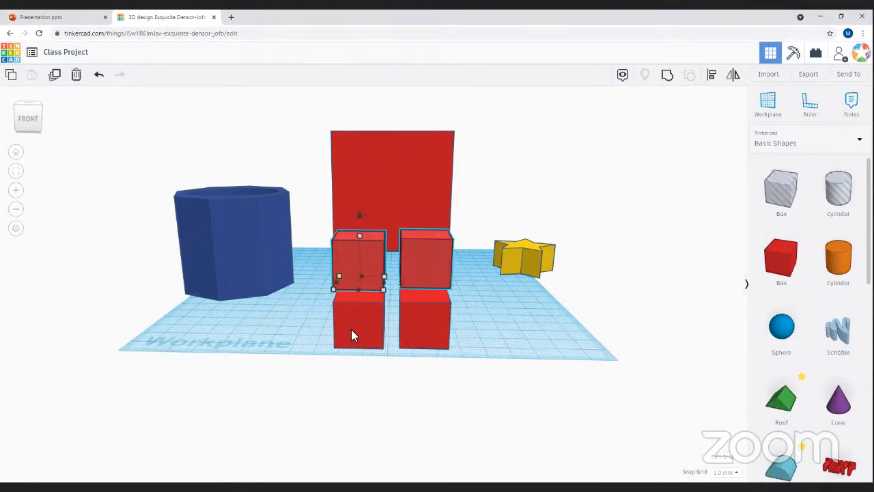
pyautogui.keyDown('shift'); pyautogui.click(355, 331); pyautogui.keyUp('shift')
pyautogui.keyDown('shift'); pyautogui.click(437, 338); pyautogui.keyUp('shift')
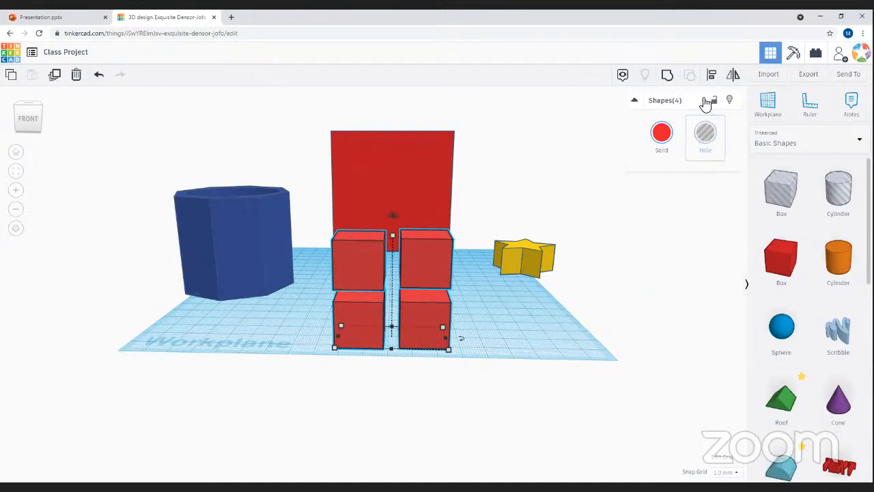
pyautogui.click(712, 77)
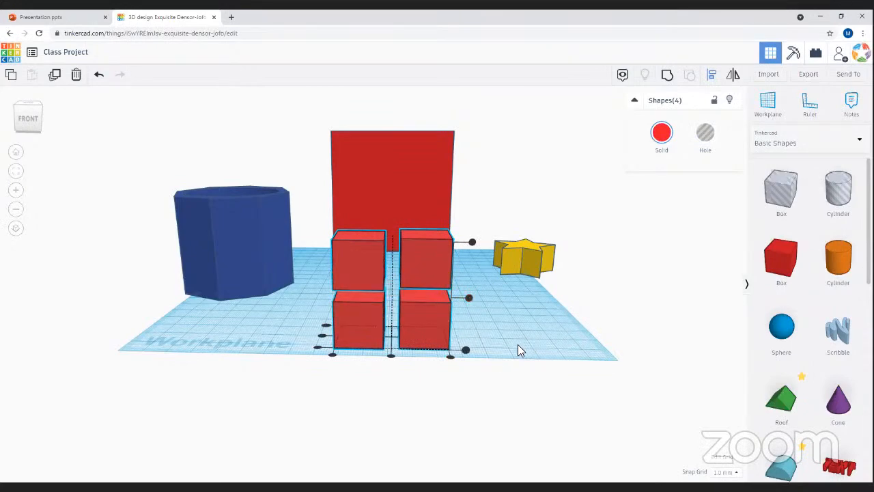
pyautogui.click(496, 350)
pyautogui.moveTo(496, 349); pyautogui.dragTo(472, 353, button='right')
pyautogui.moveTo(330, 355); pyautogui.dragTo(380, 414, button='right')
# - Line up the two right-hand cubes into a neat column
pyautogui.moveTo(430, 445); pyautogui.dragTo(448, 420)
pyautogui.moveTo(448, 420); pyautogui.dragTo(591, 153, button='right')
pyautogui.click(711, 77)
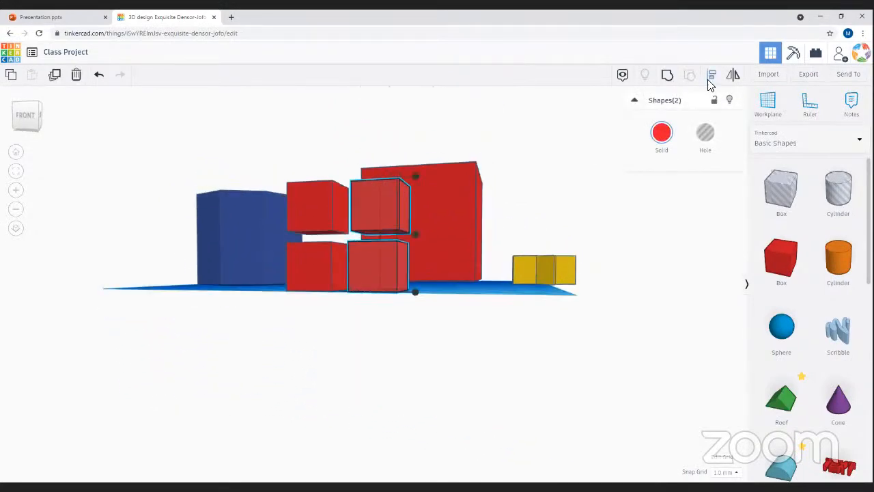
pyautogui.moveTo(449, 297); pyautogui.dragTo(171, 386, button='right')
pyautogui.click(235, 359)
pyautogui.moveTo(468, 357); pyautogui.dragTo(505, 383, button='right')
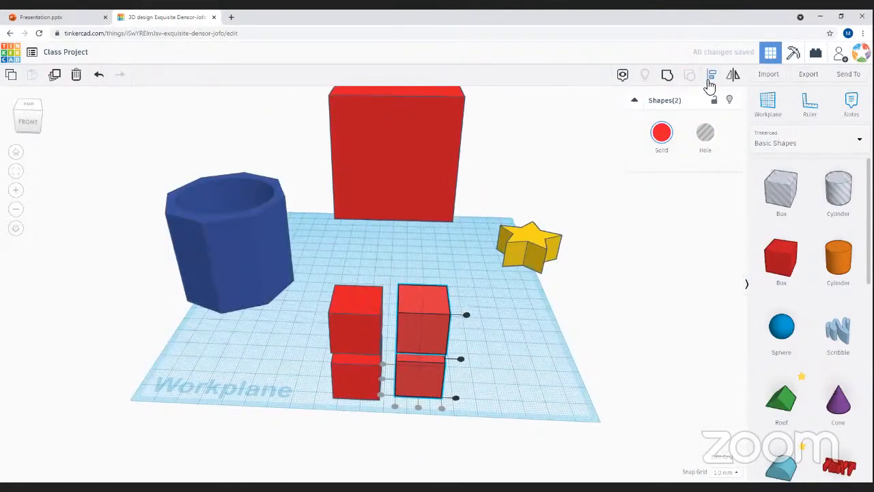
# - Align the left column, then line up all four cubes along one side
pyautogui.moveTo(318, 273); pyautogui.dragTo(363, 414)
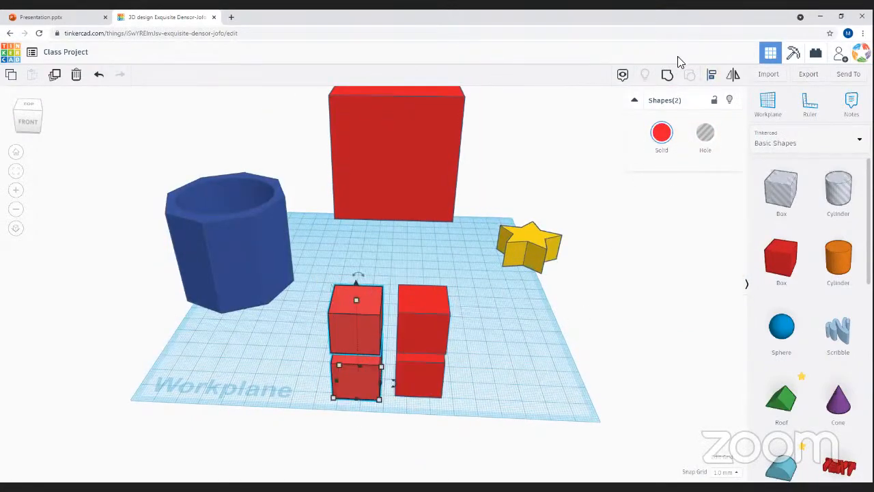
pyautogui.click(711, 78)
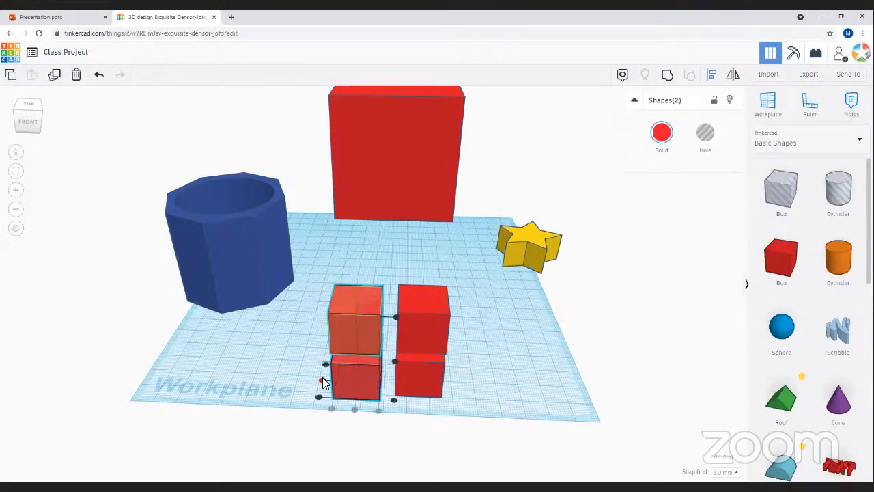
pyautogui.moveTo(306, 365); pyautogui.dragTo(369, 316, button='right')
pyautogui.moveTo(495, 442); pyautogui.dragTo(302, 305)
pyautogui.click(711, 76)
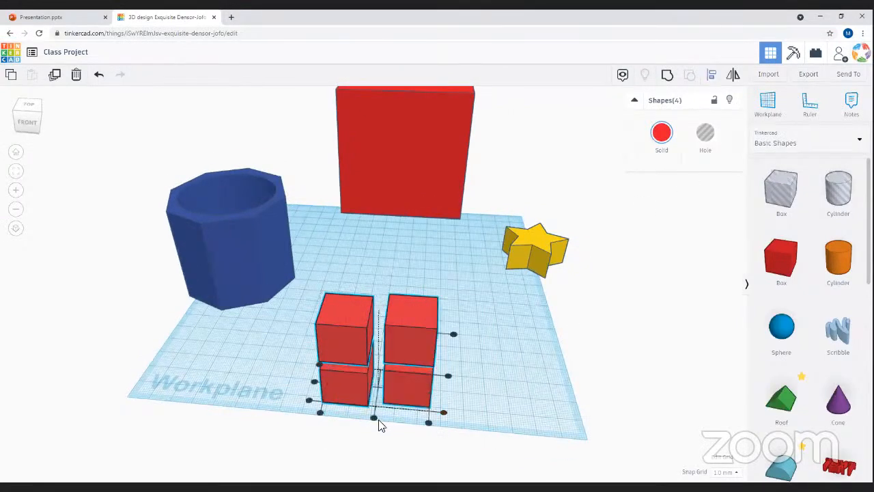
pyautogui.click(314, 383)
# - Turn the four small cubes into holes
pyautogui.moveTo(236, 375); pyautogui.dragTo(599, 437, button='right')
pyautogui.moveTo(498, 355); pyautogui.dragTo(424, 298, button='right')
pyautogui.click(705, 133)
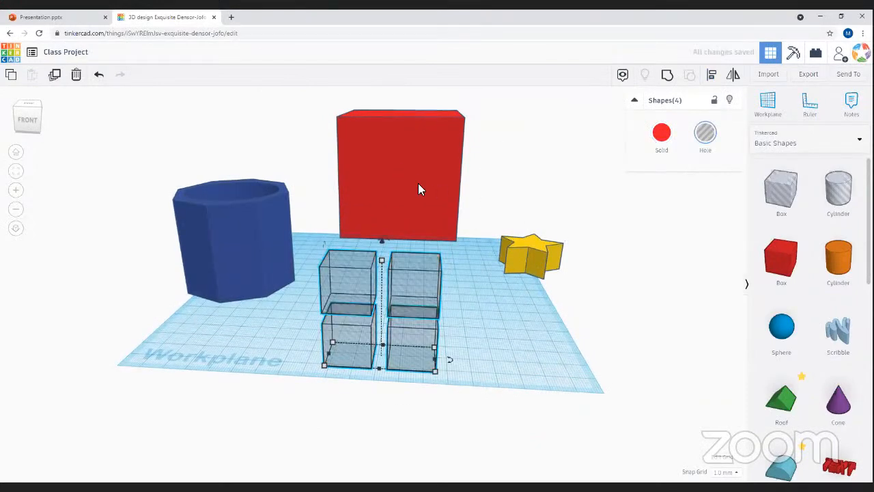
# - Lift the four hole cubes 37 mm and line them up in the red cube's front face
pyautogui.moveTo(380, 242); pyautogui.dragTo(382, 145)
pyautogui.moveTo(404, 361); pyautogui.dragTo(240, 202, button='right')
pyautogui.moveTo(232, 205); pyautogui.dragTo(543, 188)
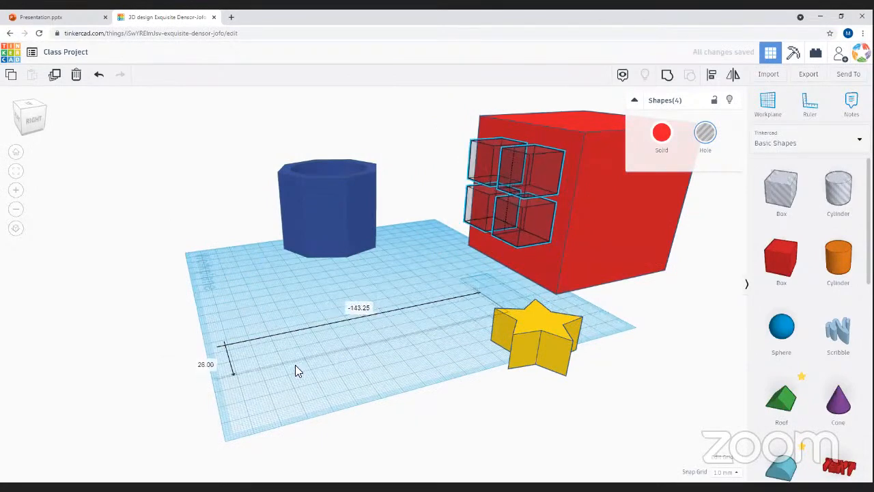
pyautogui.moveTo(399, 427); pyautogui.dragTo(530, 211, button='right')
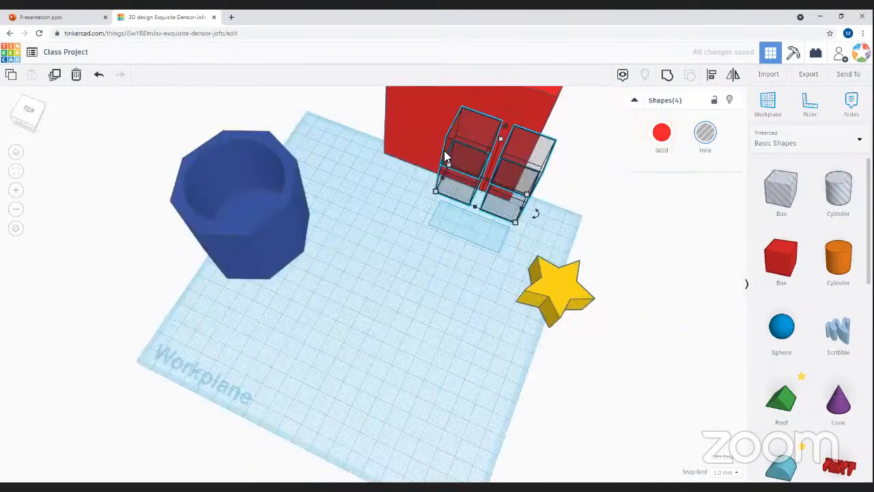
pyautogui.click(450, 170)
pyautogui.moveTo(451, 171); pyautogui.dragTo(439, 185)
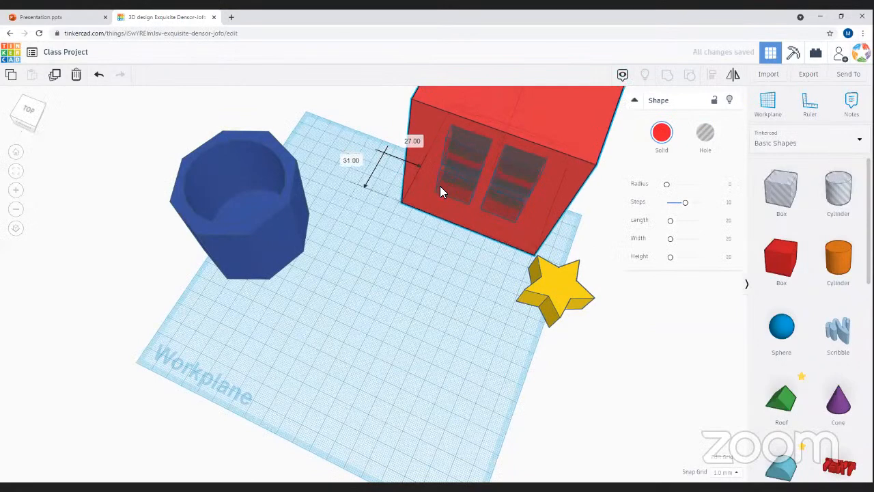
pyautogui.moveTo(440, 186); pyautogui.dragTo(499, 300, button='right')
pyautogui.click(382, 181)
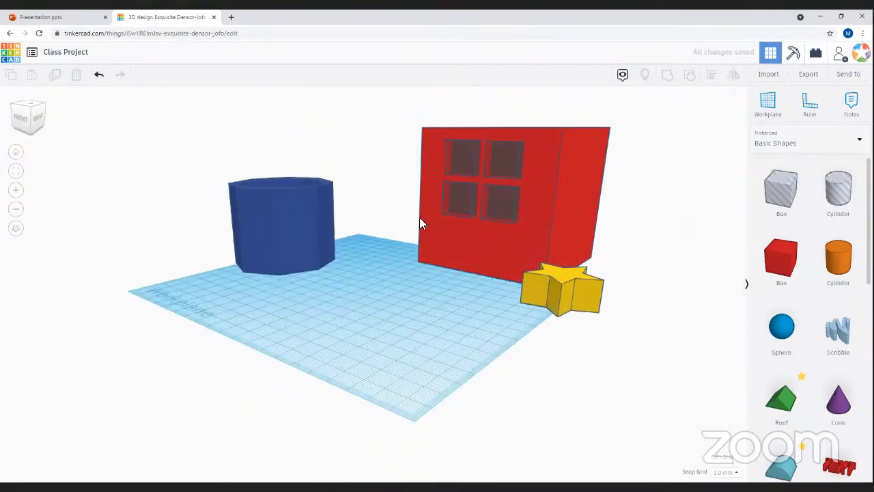
# - Group the red cube with its four holes so the square windows are cut
pyautogui.moveTo(382, 115); pyautogui.dragTo(618, 249)
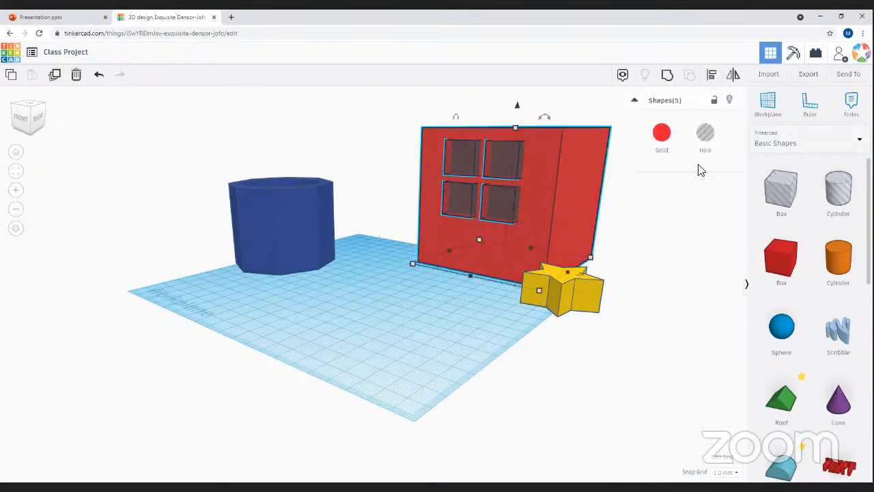
pyautogui.click(667, 75)
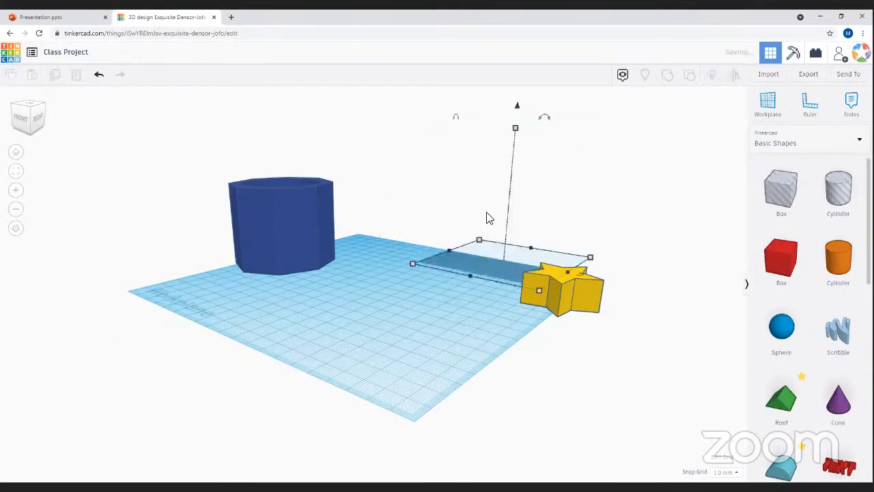
pyautogui.click(424, 329)
pyautogui.moveTo(438, 346); pyautogui.dragTo(524, 353, button='right')
pyautogui.moveTo(383, 280); pyautogui.dragTo(341, 201, button='right')
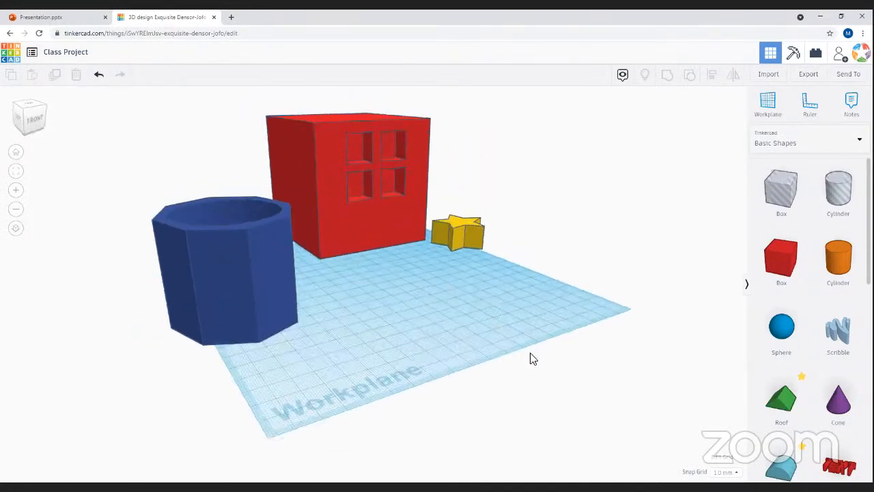
# - Move the red house forward-left, the blue pot beside it, and the yellow star in front
pyautogui.moveTo(515, 300); pyautogui.dragTo(345, 299, button='right')
pyautogui.moveTo(577, 291); pyautogui.dragTo(523, 343)
pyautogui.moveTo(523, 343); pyautogui.dragTo(525, 319, button='right')
pyautogui.moveTo(524, 319); pyautogui.dragTo(445, 369)
pyautogui.click(264, 418)
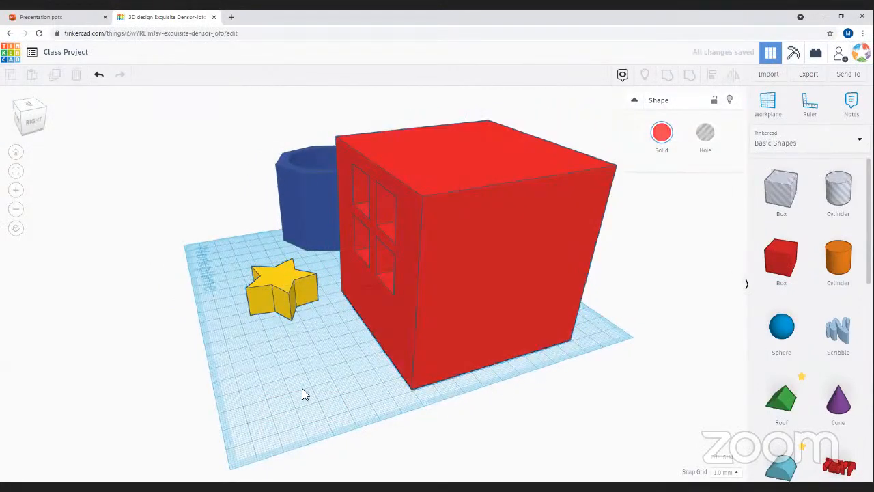
pyautogui.moveTo(478, 345)
pyautogui.mouseDown(button='right')
pyautogui.moveTo(536, 357)
pyautogui.moveTo(521, 380)
pyautogui.moveTo(490, 334)
pyautogui.mouseUp(button='right')
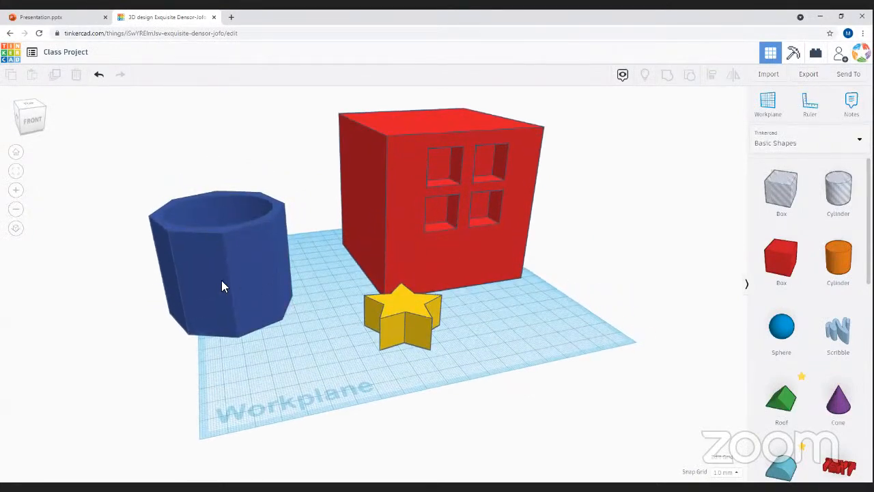
pyautogui.moveTo(230, 293); pyautogui.dragTo(296, 285)
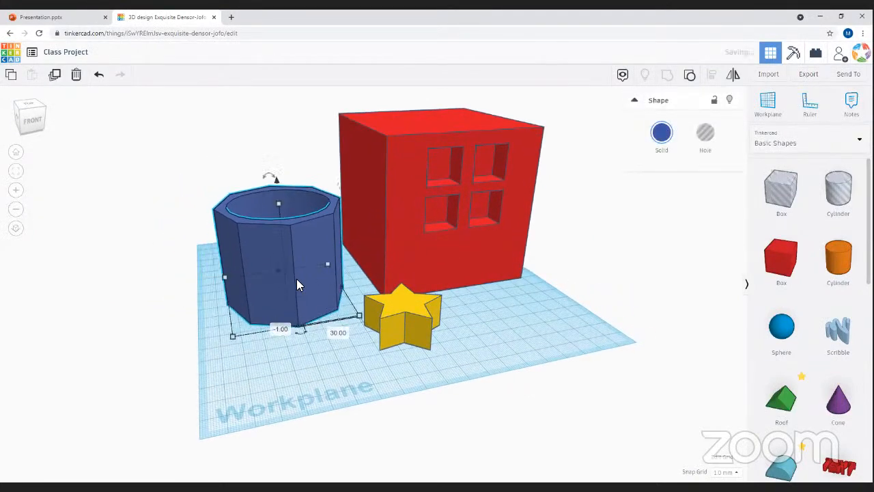
pyautogui.moveTo(407, 315); pyautogui.dragTo(329, 350)
pyautogui.moveTo(361, 340); pyautogui.dragTo(364, 339)
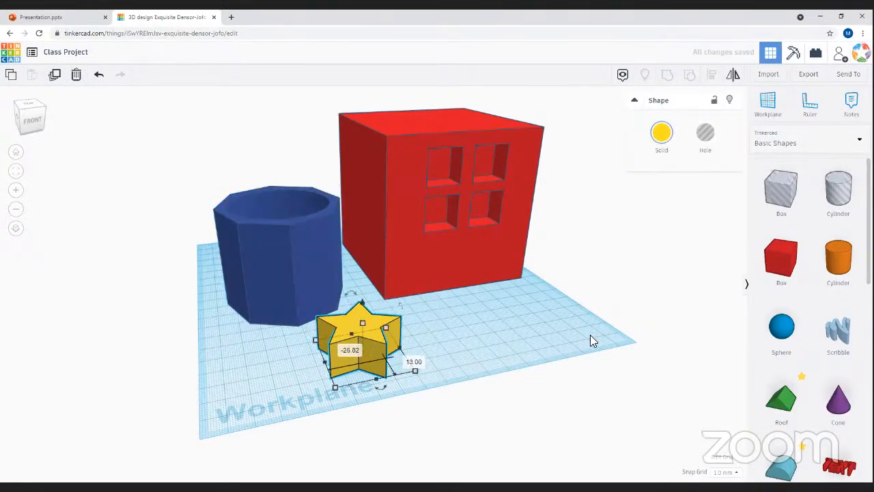
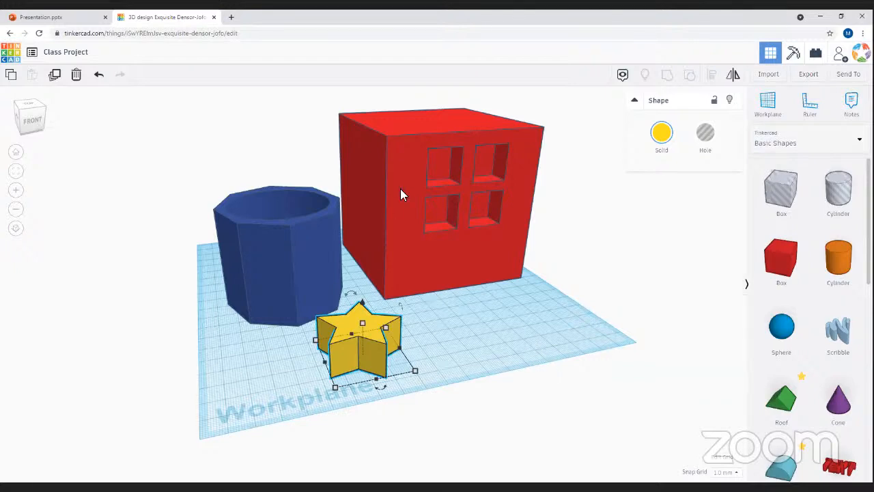
# - Shift the blue octagonal pot back-left, away from the yellow star, then select the red window box
pyautogui.moveTo(295, 208); pyautogui.dragTo(258, 257)
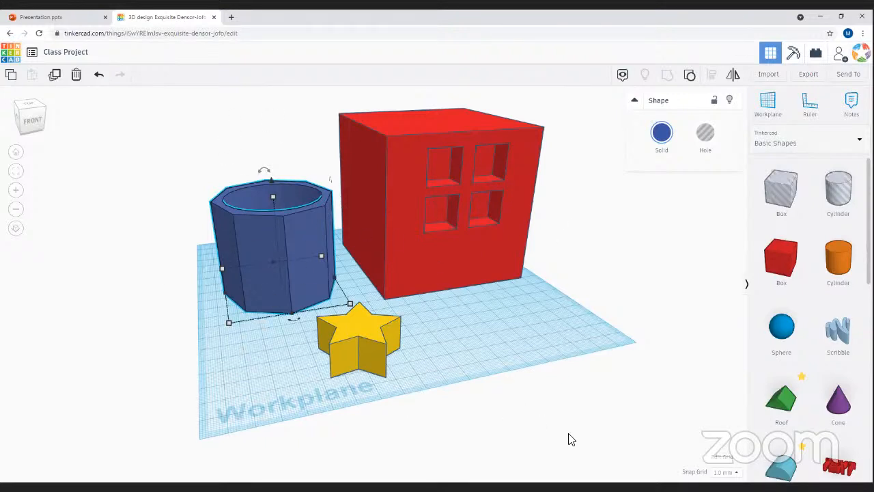
pyautogui.moveTo(536, 325); pyautogui.dragTo(585, 445, button='right')
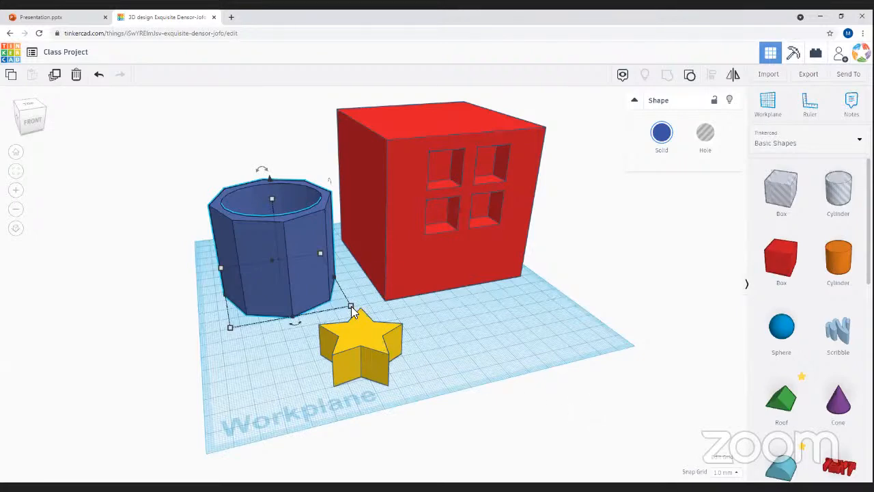
pyautogui.moveTo(573, 333); pyautogui.dragTo(445, 446, button='right')
pyautogui.click(524, 364)
pyautogui.moveTo(523, 364); pyautogui.dragTo(752, 344, button='right')
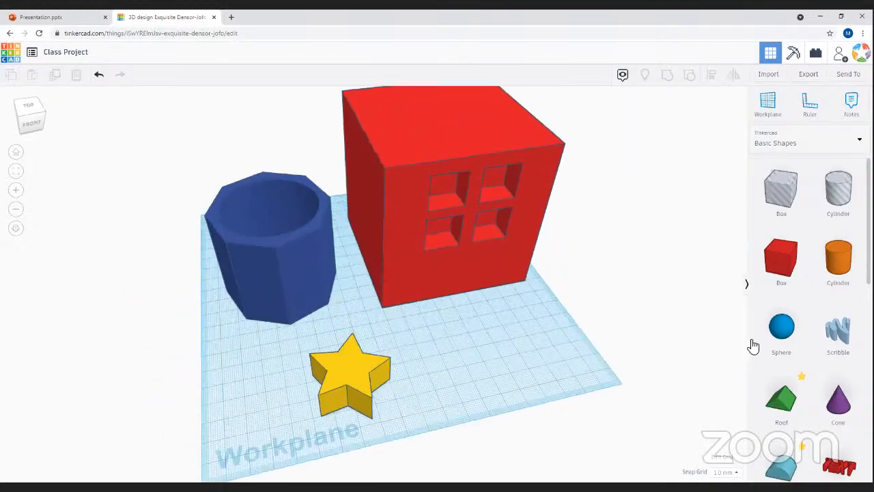
pyautogui.click(381, 305)
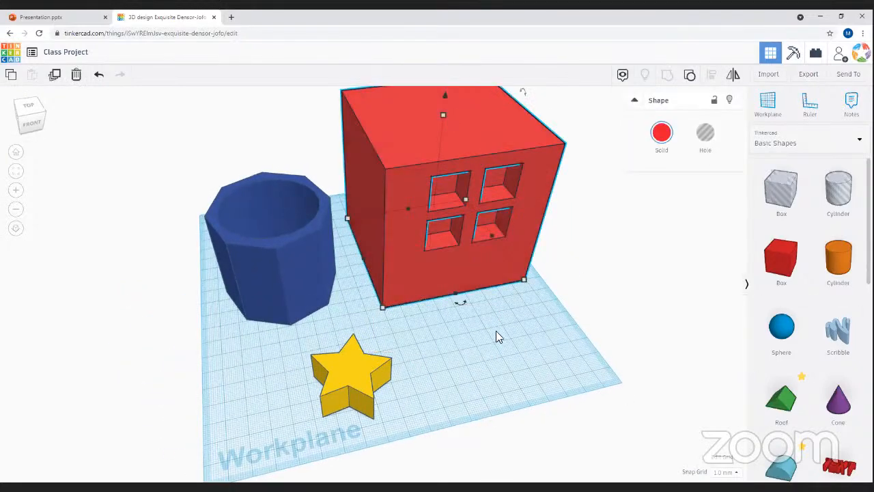
# - Delete the red window box, blue pot and yellow star, and return the Basic Shapes list to the top
pyautogui.press('Delete')
pyautogui.click(270, 267)
pyautogui.press('Delete')
pyautogui.click(348, 381)
pyautogui.press('Delete')
pyautogui.moveTo(432, 364)
pyautogui.mouseDown(button='right')
pyautogui.moveTo(338, 341)
pyautogui.moveTo(341, 298)
pyautogui.moveTo(373, 328)
pyautogui.moveTo(458, 372)
pyautogui.moveTo(433, 372)
pyautogui.mouseUp(button='right')
pyautogui.scroll(-5, 824, 410)
pyautogui.scroll(2, 827, 396)
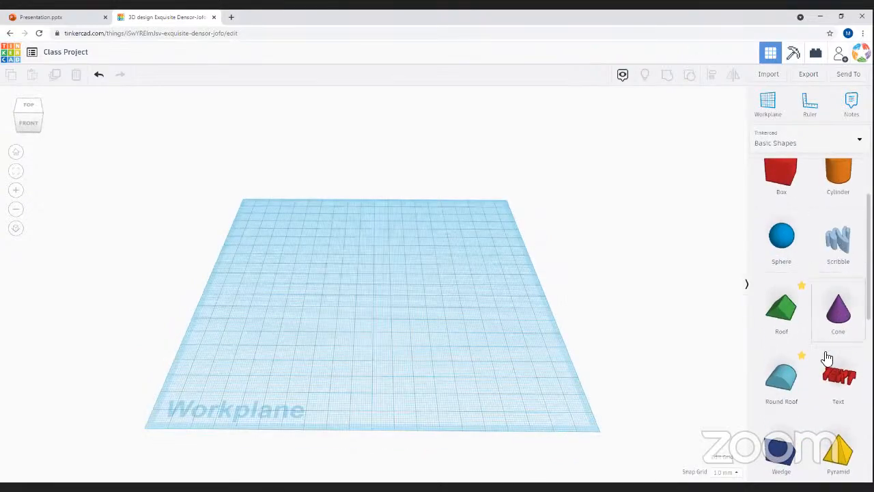
pyautogui.scroll(-6, 823, 366)
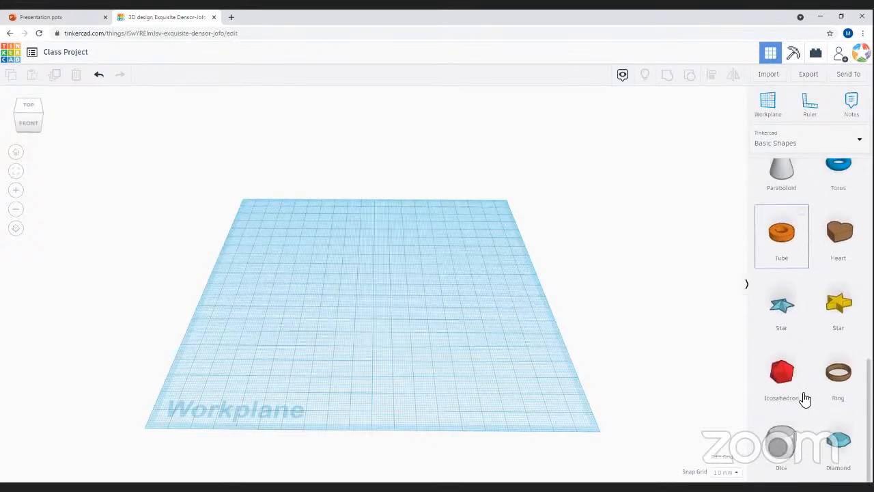
pyautogui.scroll(6, 804, 398)
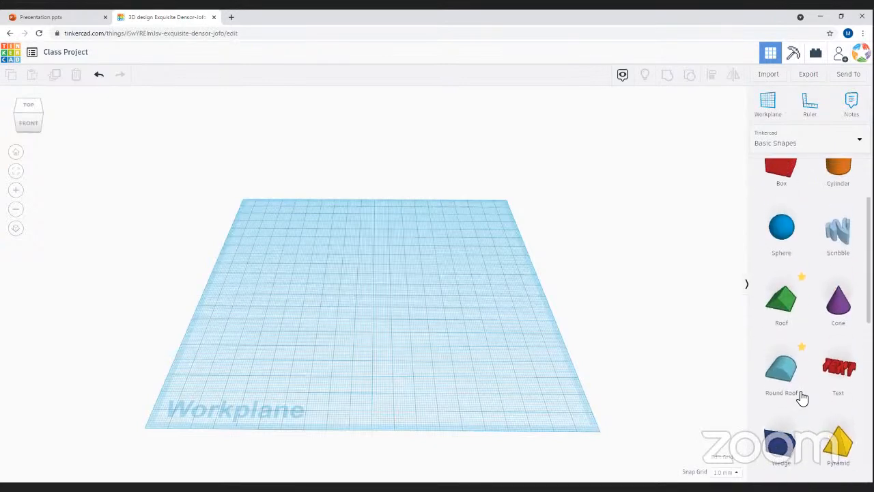
pyautogui.scroll(2, 801, 399)
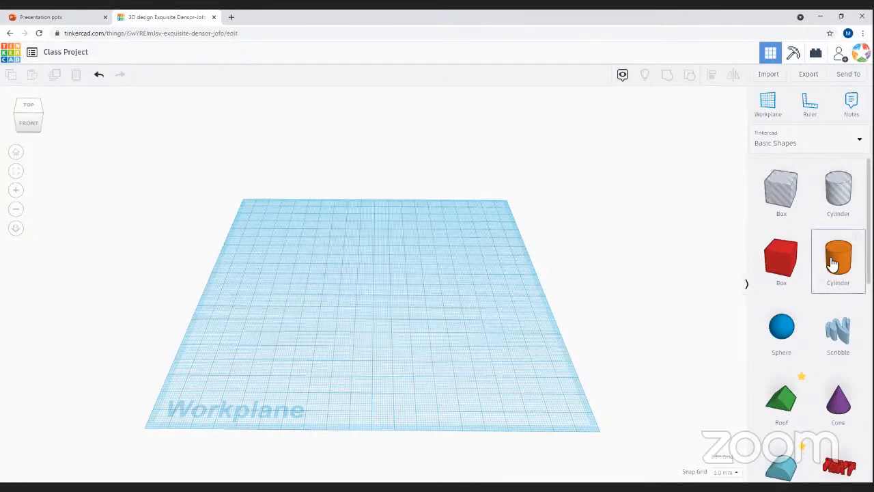
# - Place two orange cylinders on the workplane and rotate the left one onto its side
pyautogui.moveTo(843, 263); pyautogui.dragTo(384, 311)
pyautogui.moveTo(839, 267); pyautogui.dragTo(500, 298)
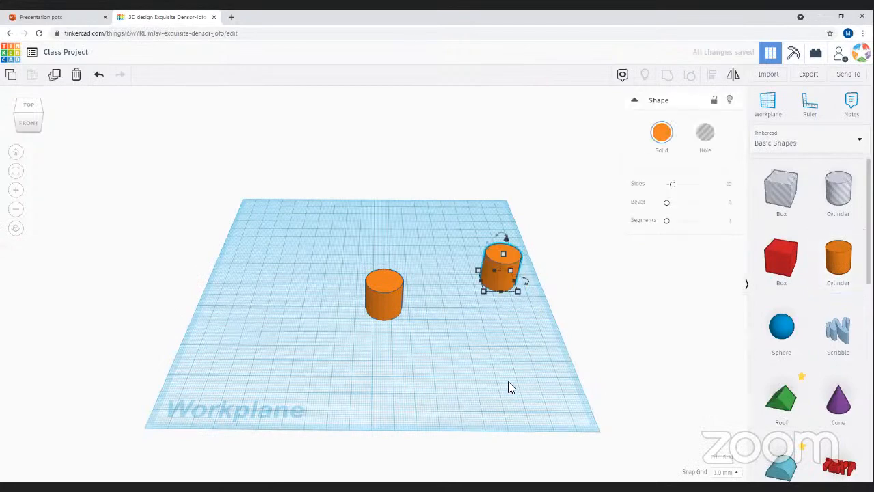
pyautogui.click(444, 394)
pyautogui.moveTo(470, 377); pyautogui.dragTo(383, 300, button='right')
pyautogui.click(384, 296)
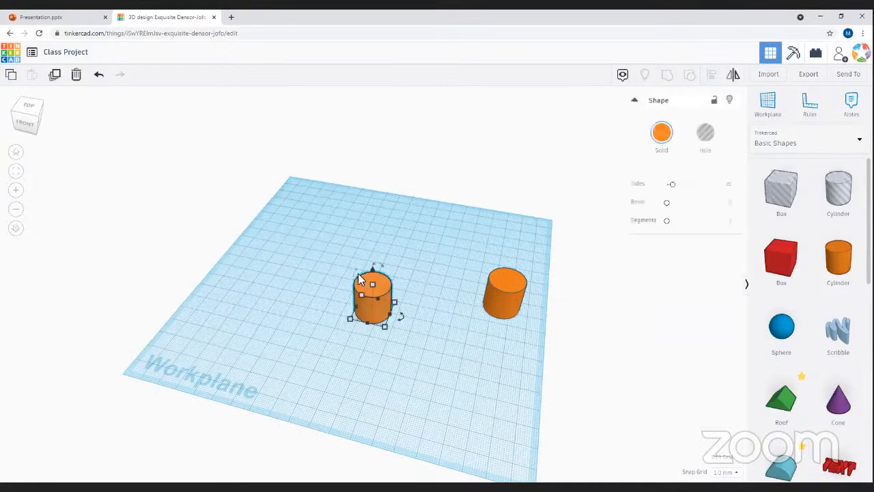
pyautogui.moveTo(378, 266); pyautogui.dragTo(418, 298)
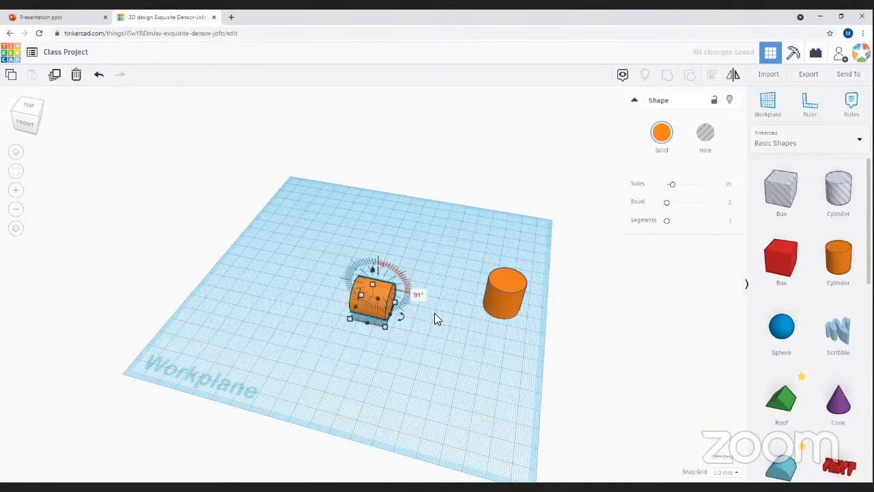
pyautogui.click(447, 314)
# - Move the front cylinder beside the other and rotate it about -86°, undoing an unwanted tilt
pyautogui.moveTo(346, 333); pyautogui.dragTo(419, 275, button='right')
pyautogui.moveTo(452, 374); pyautogui.dragTo(420, 298)
pyautogui.moveTo(411, 264); pyautogui.dragTo(465, 266)
pyautogui.moveTo(412, 248); pyautogui.dragTo(396, 230, button='right')
pyautogui.moveTo(396, 240); pyautogui.dragTo(446, 272)
pyautogui.click(399, 272)
pyautogui.hotkey('ctrl', 'z')
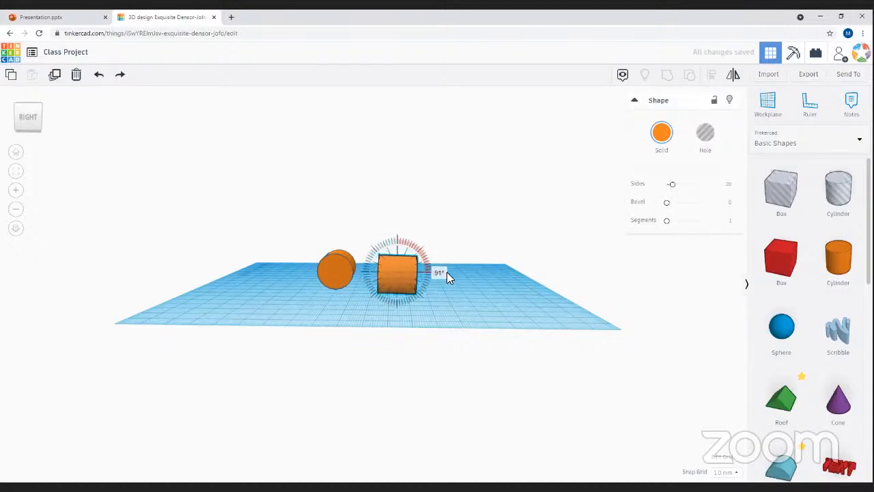
# - Inspect the two lying cylinders from high and low angles, selecting them in turn
pyautogui.click(300, 312)
pyautogui.moveTo(300, 311); pyautogui.dragTo(421, 320, button='right')
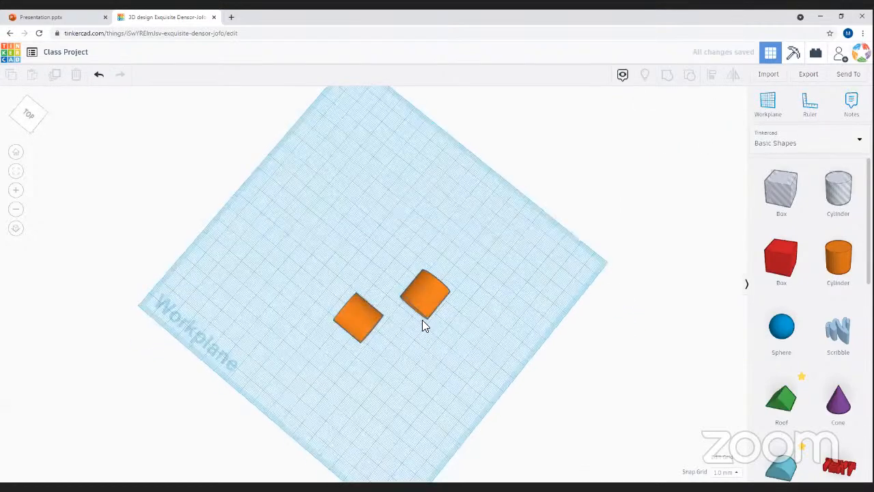
pyautogui.click(422, 320)
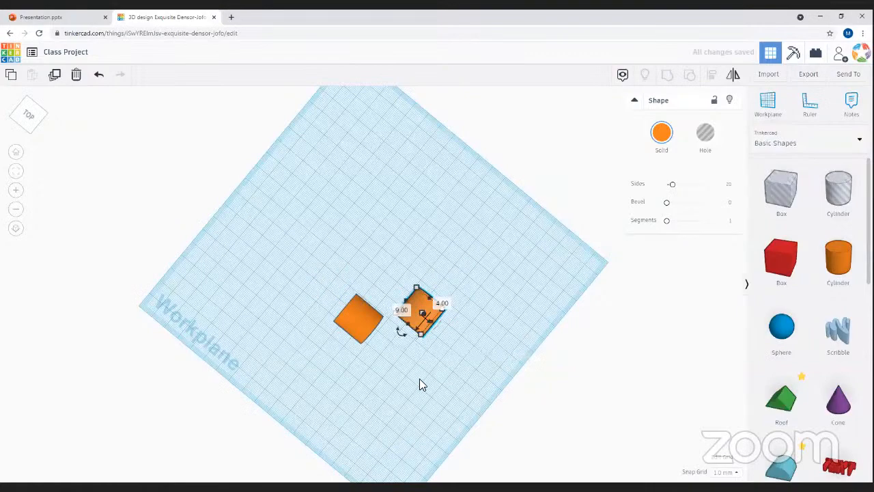
pyautogui.click(391, 377)
pyautogui.moveTo(272, 301); pyautogui.dragTo(485, 187, button='right')
pyautogui.moveTo(444, 183); pyautogui.dragTo(422, 279)
pyautogui.moveTo(527, 259); pyautogui.dragTo(491, 409, button='right')
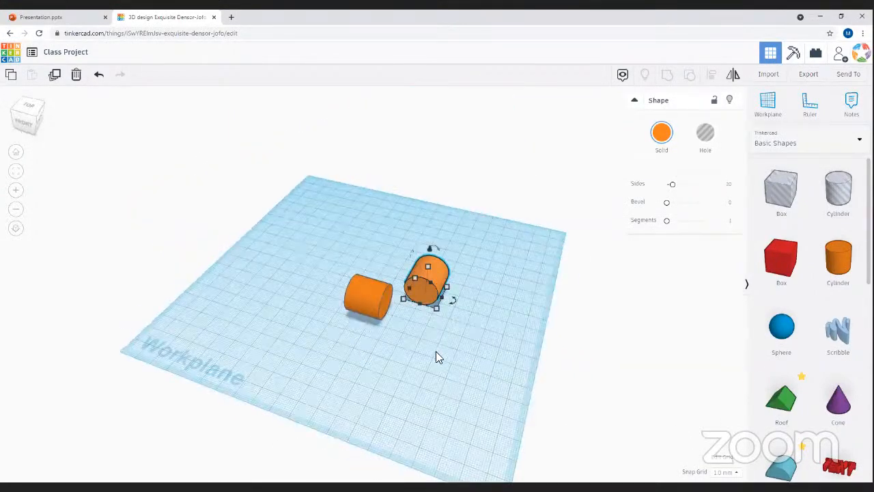
pyautogui.click(409, 365)
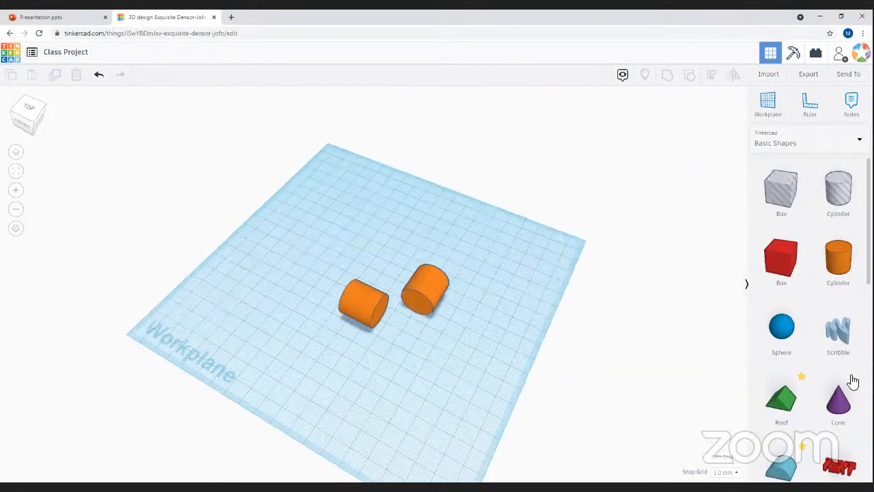
# - Place a blue torus on the workplane, undoing a first resize attempt
pyautogui.scroll(-1, 853, 380)
pyautogui.scroll(-3, 853, 380)
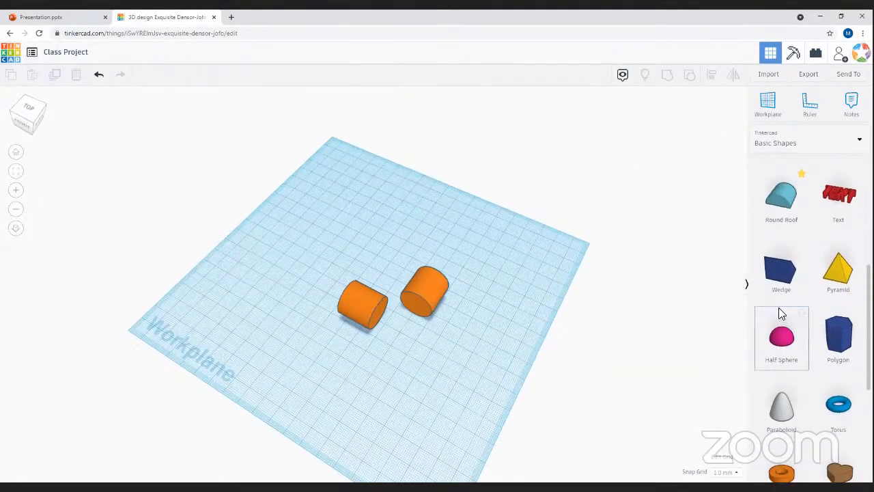
pyautogui.scroll(-2, 796, 384)
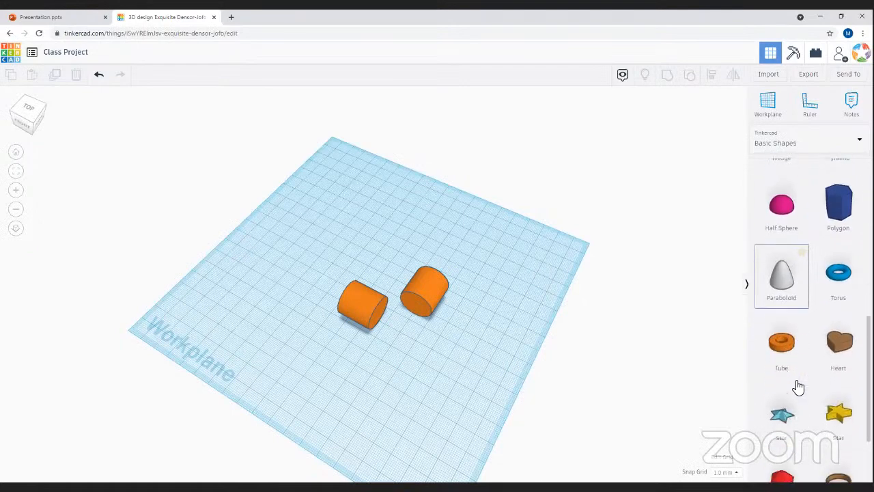
pyautogui.moveTo(844, 268); pyautogui.dragTo(275, 286)
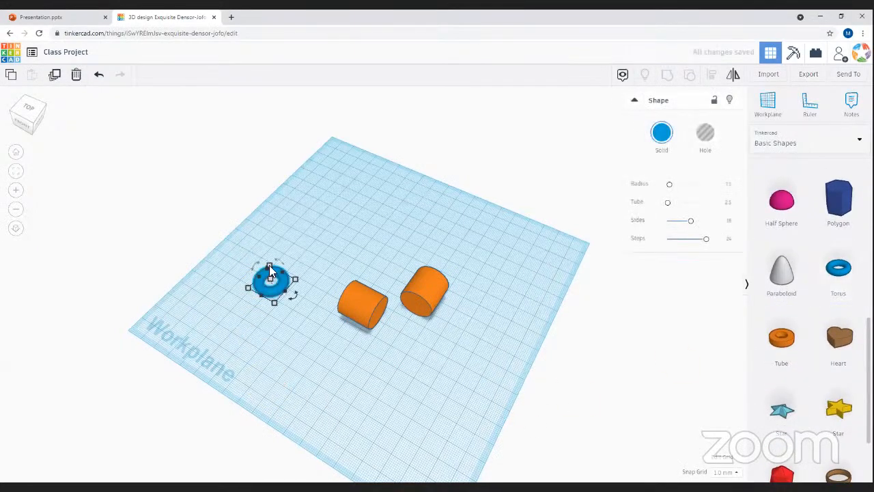
pyautogui.moveTo(305, 394); pyautogui.dragTo(256, 280, button='right')
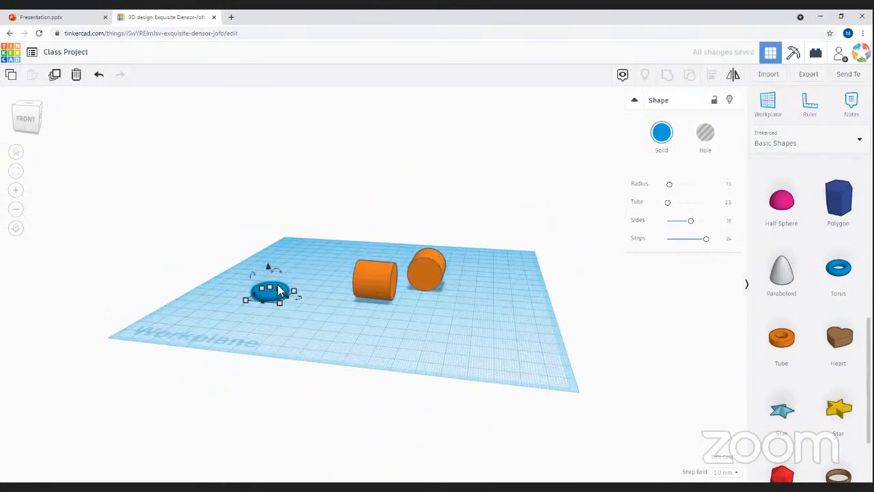
pyautogui.moveTo(293, 290); pyautogui.dragTo(297, 261)
pyautogui.hotkey('ctrl', 'z')
# - Enlarge the torus and move it so both cylinders sit within its ring
pyautogui.moveTo(282, 306); pyautogui.dragTo(334, 329)
pyautogui.moveTo(351, 298); pyautogui.dragTo(416, 274)
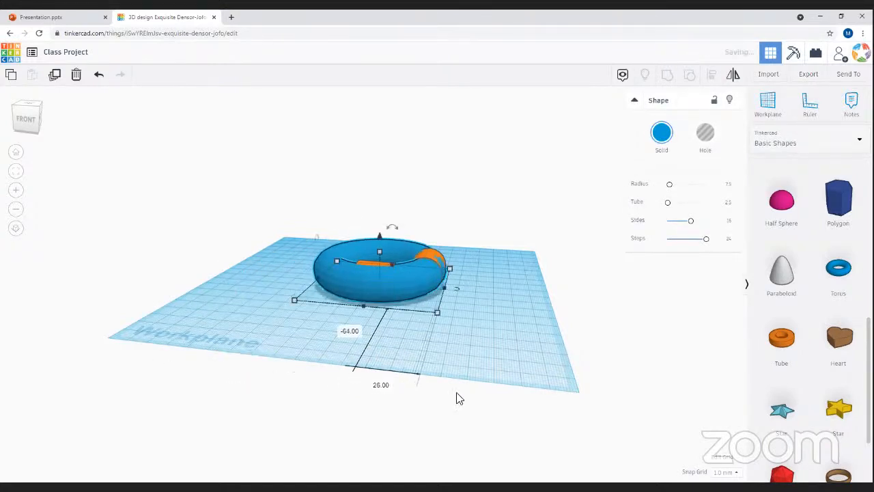
pyautogui.scroll(-3, 473, 325)
pyautogui.scroll(3, 473, 323)
pyautogui.moveTo(471, 326); pyautogui.dragTo(471, 391)
pyautogui.moveTo(473, 341); pyautogui.dragTo(482, 440, button='right')
pyautogui.moveTo(399, 321); pyautogui.dragTo(378, 323, button='right')
# - Select the bottom and right orange cylinders and view the torus in perspective
pyautogui.click(378, 320)
pyautogui.scroll(3, 467, 353)
pyautogui.scroll(3, 483, 287)
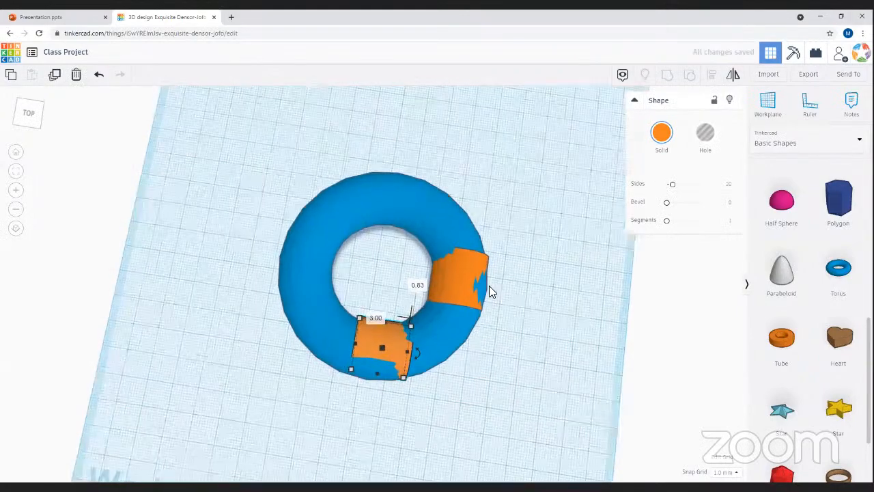
pyautogui.click(486, 292)
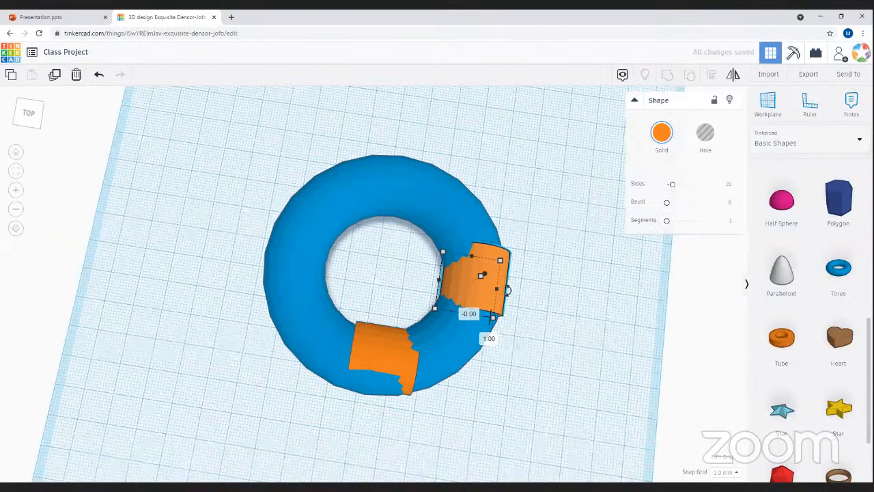
pyautogui.moveTo(434, 354); pyautogui.dragTo(325, 421, button='right')
pyautogui.click(395, 430)
# - Enlarge the blue torus slightly from its corner handle
pyautogui.click(350, 340)
pyautogui.moveTo(325, 408)
pyautogui.moveTo(326, 412); pyautogui.dragTo(327, 417)
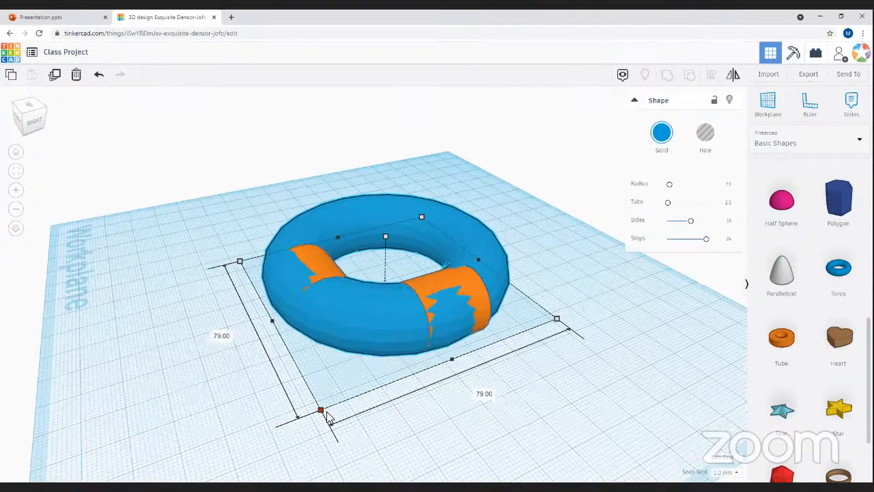
pyautogui.moveTo(318, 423); pyautogui.dragTo(579, 382, button='right')
pyautogui.click(579, 382)
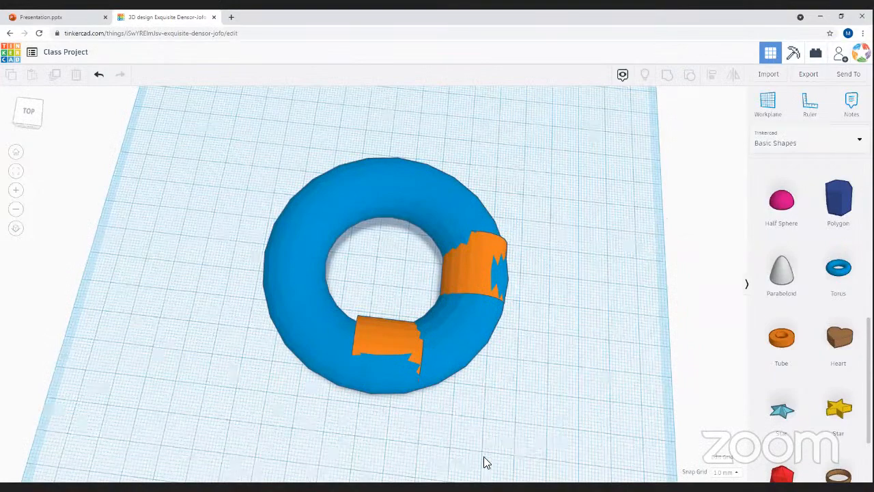
# - Check the torus and right orange sleeve fit from oblique and top-down views
pyautogui.click(508, 231)
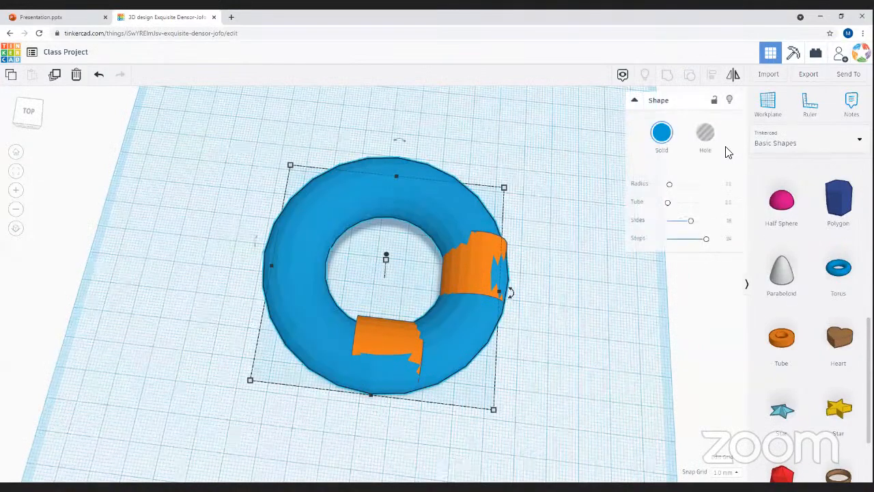
pyautogui.click(476, 250)
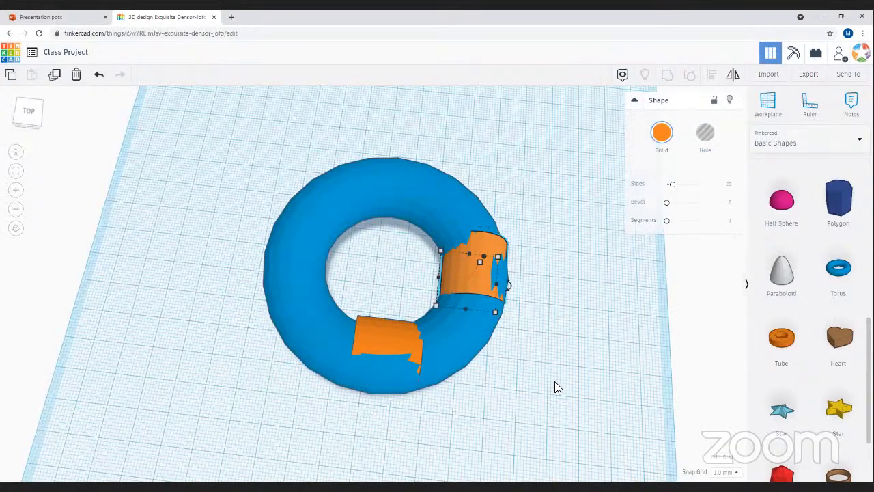
pyautogui.moveTo(525, 351); pyautogui.dragTo(712, 148, button='right')
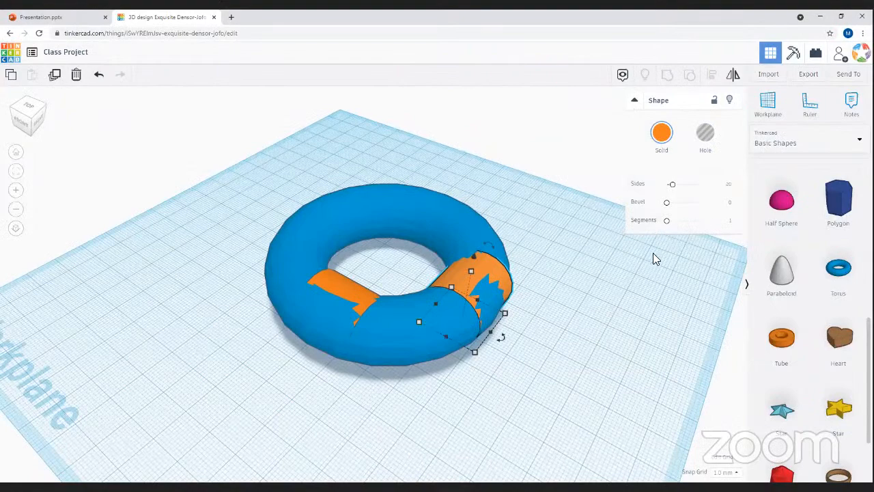
pyautogui.click(588, 388)
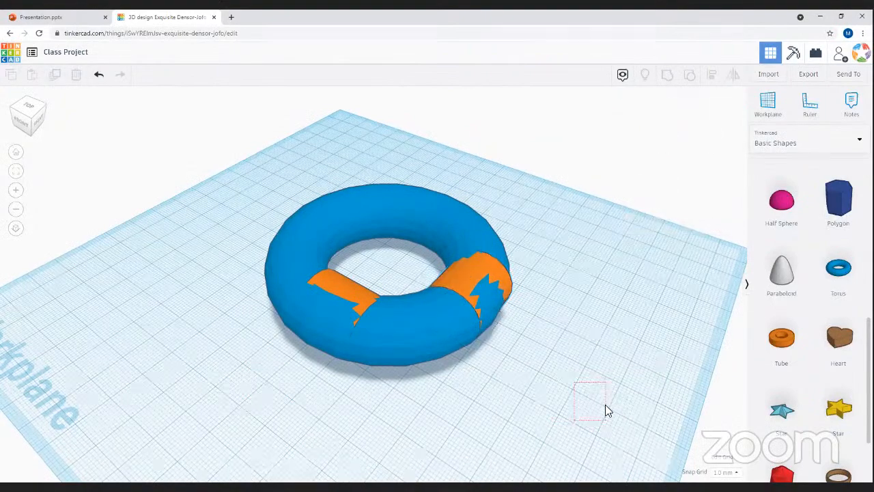
pyautogui.moveTo(634, 415); pyautogui.dragTo(307, 338, button='right')
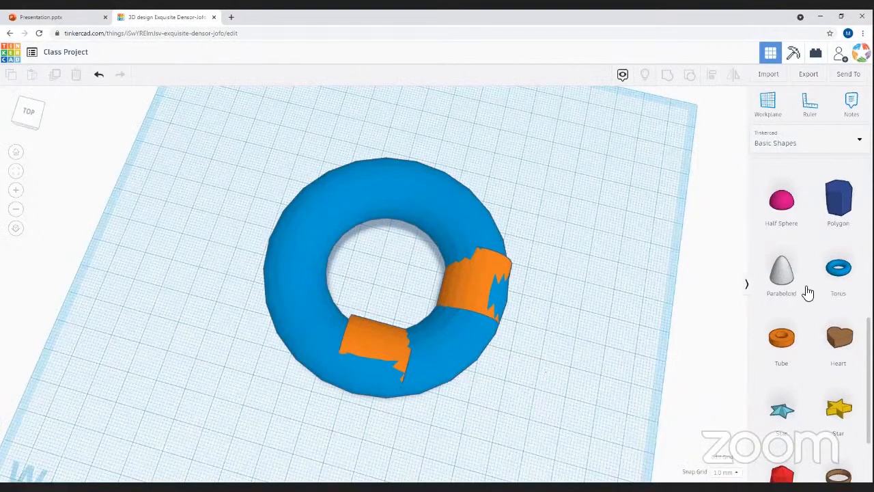
pyautogui.scroll(5, 796, 306)
# - Stretch a hole box to 97 over half the torus and group them to cut the ring
pyautogui.moveTo(801, 203); pyautogui.dragTo(145, 125)
pyautogui.moveTo(219, 207); pyautogui.dragTo(203, 166)
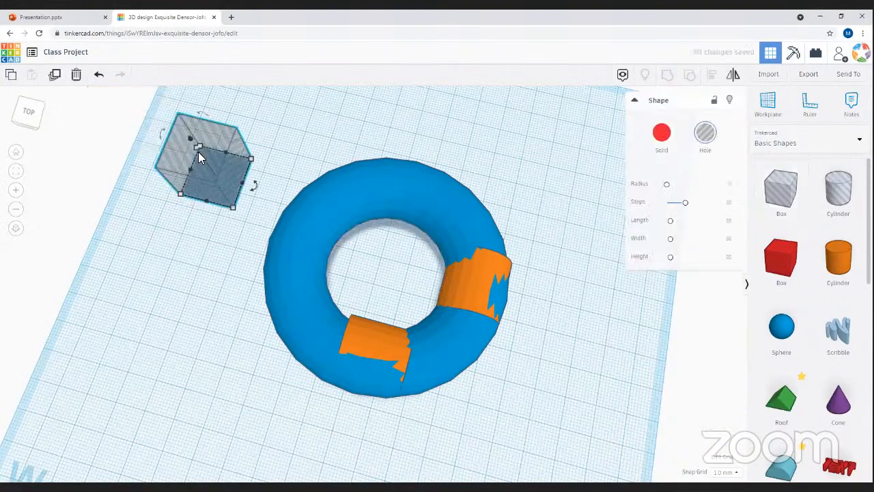
pyautogui.moveTo(332, 322); pyautogui.dragTo(336, 394)
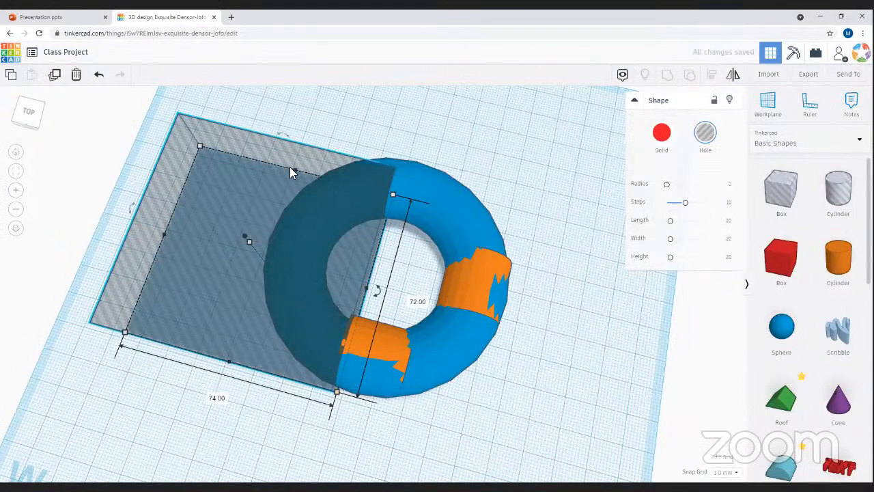
pyautogui.moveTo(293, 170); pyautogui.dragTo(315, 113)
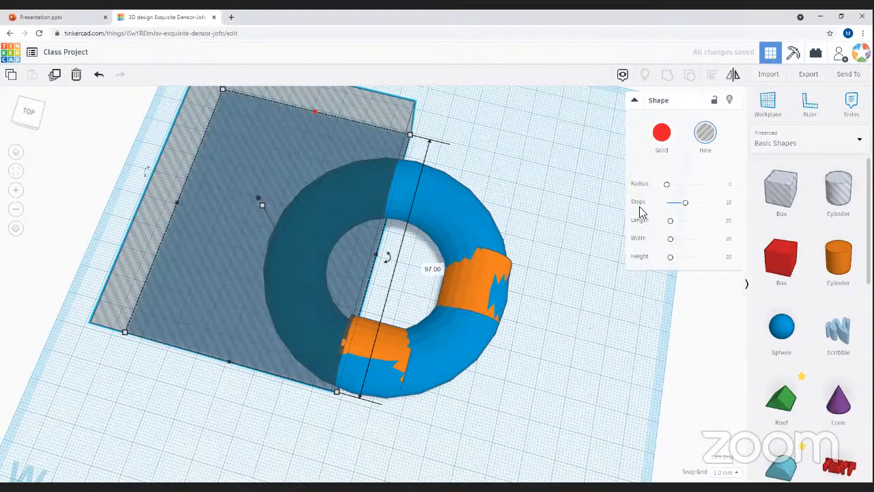
pyautogui.moveTo(526, 146); pyautogui.dragTo(282, 220)
pyautogui.click(667, 80)
pyautogui.click(157, 299)
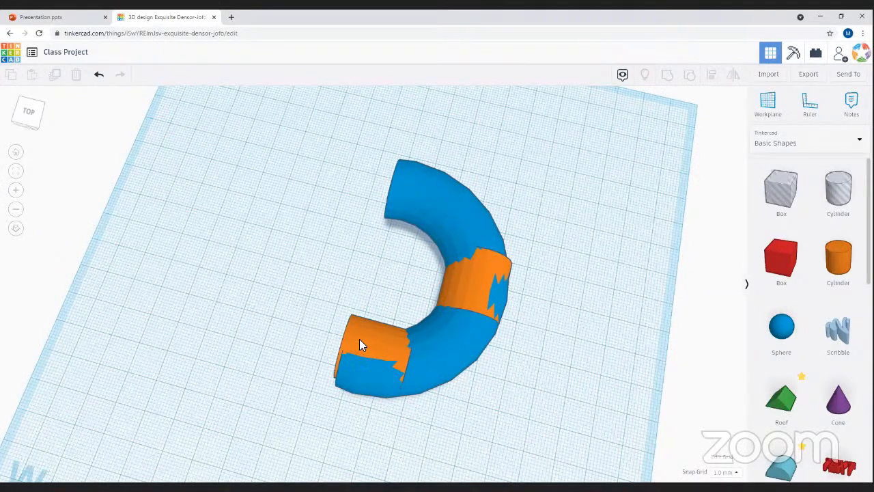
# - Nudge the orange end sleeve slightly on the C-shaped pipe
pyautogui.click(394, 344)
pyautogui.moveTo(393, 344); pyautogui.dragTo(376, 347)
pyautogui.moveTo(484, 422); pyautogui.dragTo(688, 80, button='right')
# - Cover the pipe's end with a second hole box and group it to trim the pipe
pyautogui.moveTo(774, 190); pyautogui.dragTo(440, 206)
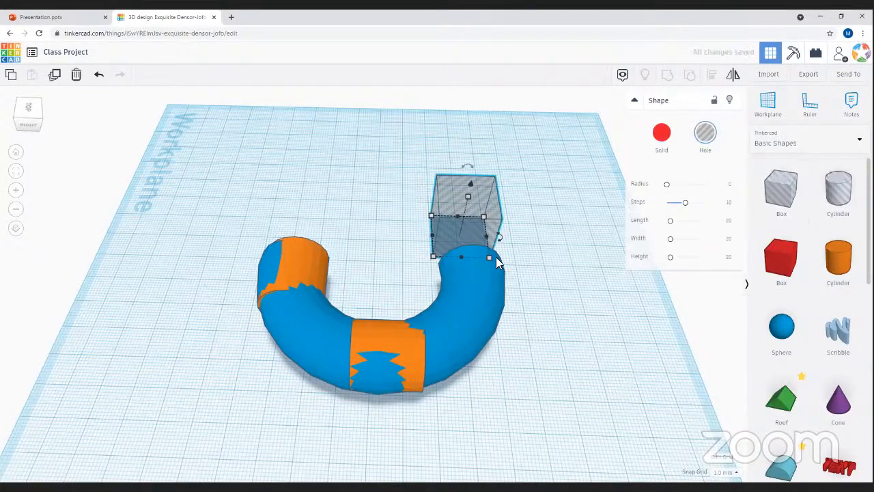
pyautogui.moveTo(488, 256); pyautogui.dragTo(594, 414)
pyautogui.moveTo(557, 347); pyautogui.dragTo(533, 358)
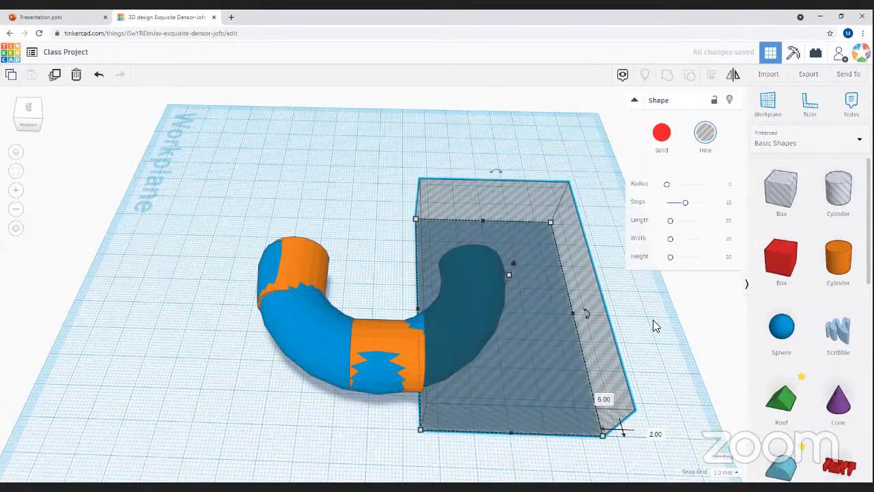
pyautogui.moveTo(655, 347); pyautogui.dragTo(477, 128, button='right')
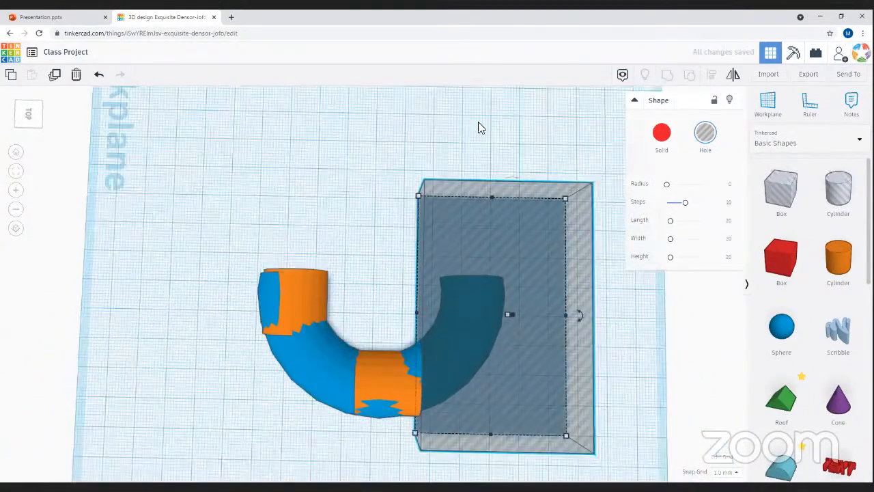
pyautogui.keyDown('shift'); pyautogui.click(320, 365); pyautogui.keyUp('shift')
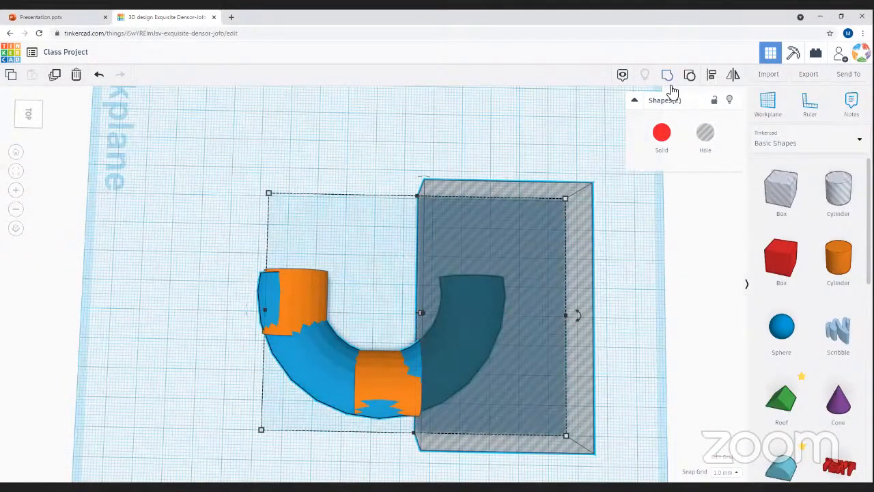
pyautogui.click(672, 81)
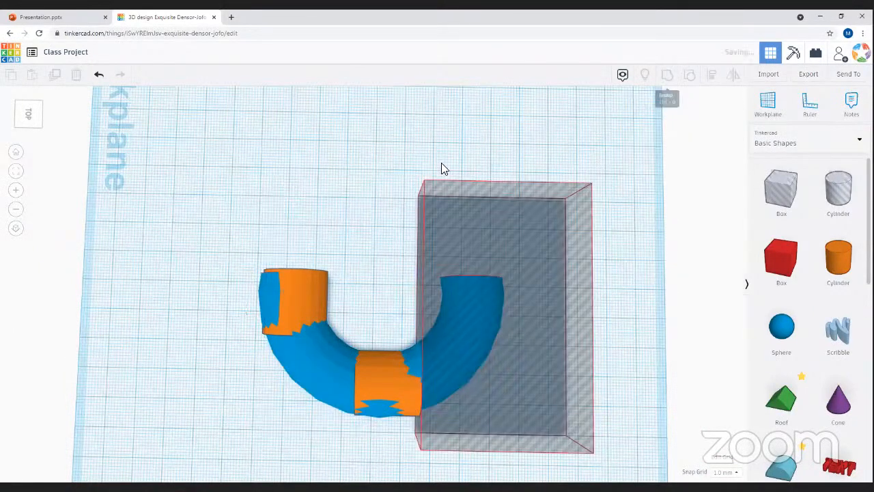
pyautogui.click(419, 335)
pyautogui.moveTo(419, 336); pyautogui.dragTo(377, 362, button='right')
# - Move the pipe's end sleeve into place and view it from several angles
pyautogui.moveTo(377, 362); pyautogui.dragTo(356, 357)
pyautogui.moveTo(418, 326); pyautogui.dragTo(332, 283, button='right')
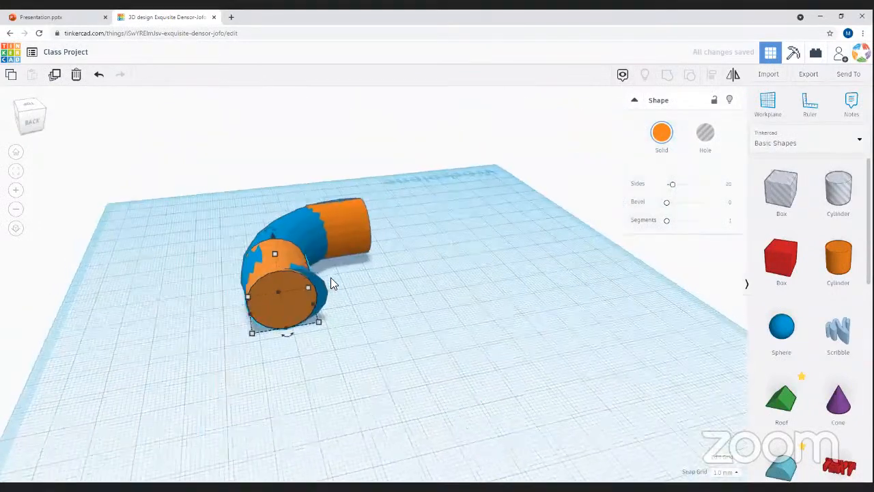
pyautogui.moveTo(391, 361); pyautogui.dragTo(316, 355, button='right')
pyautogui.moveTo(253, 261); pyautogui.dragTo(250, 283, button='right')
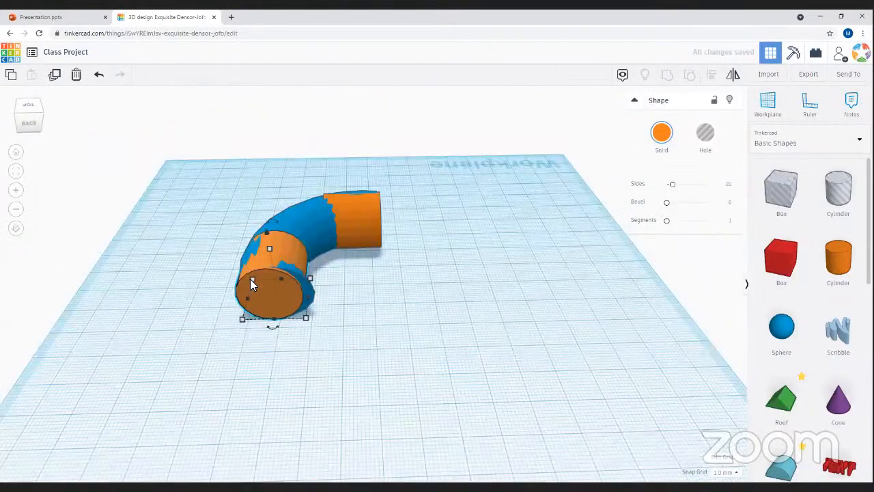
pyautogui.moveTo(454, 323); pyautogui.dragTo(363, 298, button='right')
# - Enlarge the left orange sleeve to 23.00 by 23.40 and reposition it on the pipe end
pyautogui.click(390, 342)
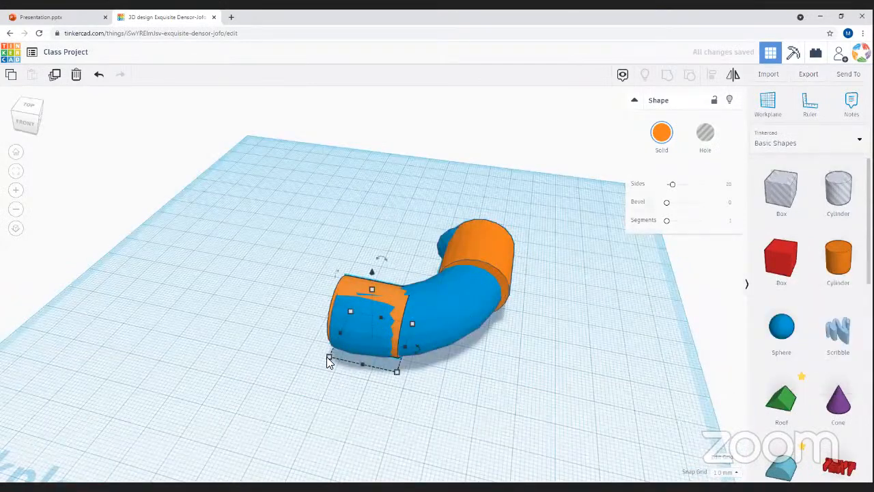
pyautogui.moveTo(329, 357); pyautogui.dragTo(315, 362)
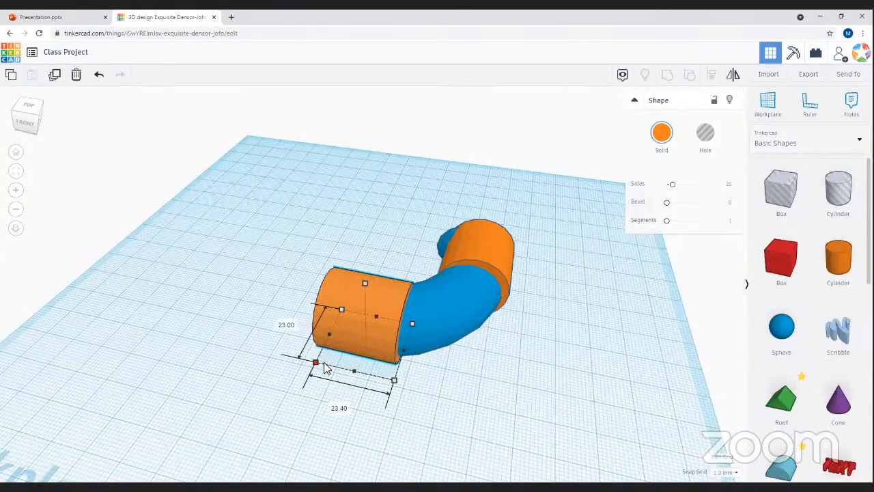
pyautogui.scroll(-4, 516, 355)
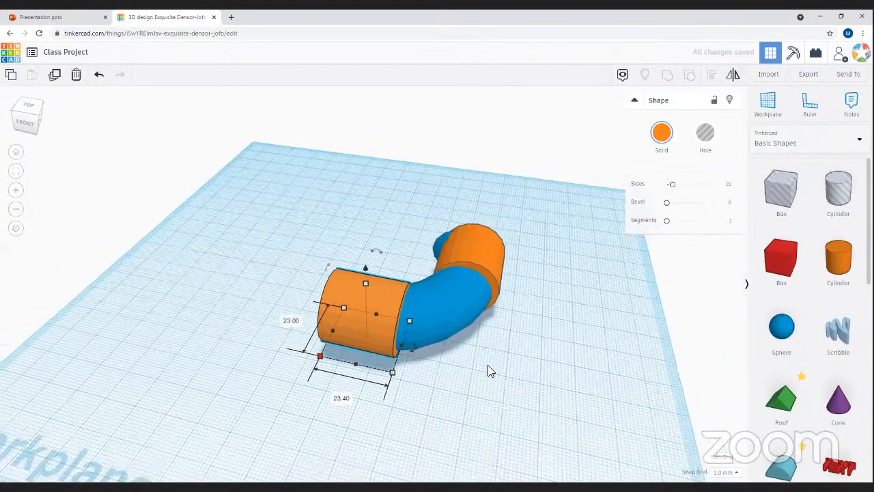
pyautogui.click(496, 433)
pyautogui.moveTo(495, 433); pyautogui.dragTo(451, 283, button='right')
pyautogui.moveTo(450, 283); pyautogui.dragTo(477, 297)
pyautogui.click(530, 384)
pyautogui.moveTo(531, 384); pyautogui.dragTo(364, 317, button='right')
pyautogui.moveTo(348, 316); pyautogui.dragTo(318, 343)
pyautogui.moveTo(238, 327); pyautogui.dragTo(668, 79, button='right')
# - Place a new hole box over the pipe's upper end
pyautogui.hotkey('ctrl', 'a')
pyautogui.click(501, 310)
pyautogui.click(780, 191)
pyautogui.click(379, 198)
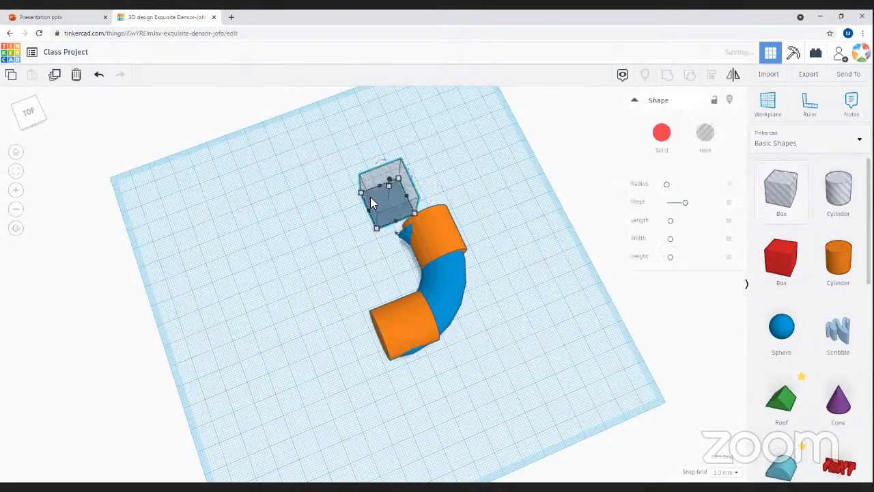
pyautogui.moveTo(400, 230); pyautogui.dragTo(418, 245)
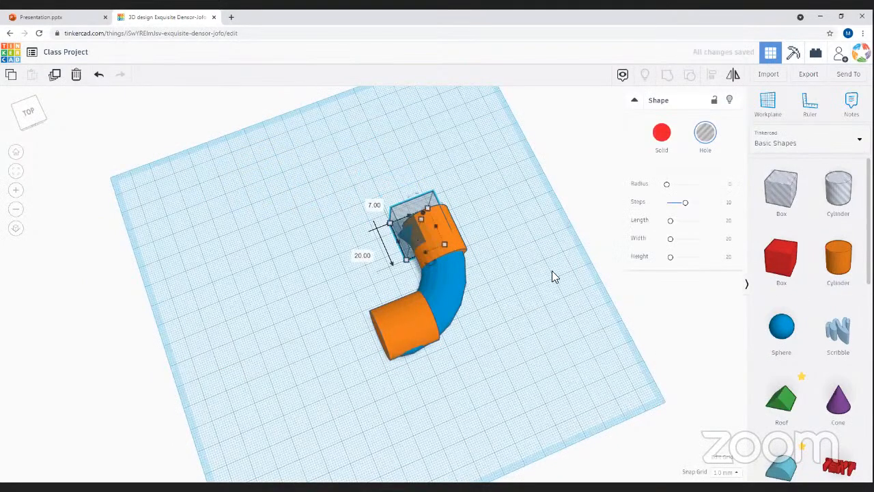
# - Group the hole box with the blue pipe to cut its upper end
pyautogui.keyDown('shift'); pyautogui.click(458, 293); pyautogui.keyUp('shift')
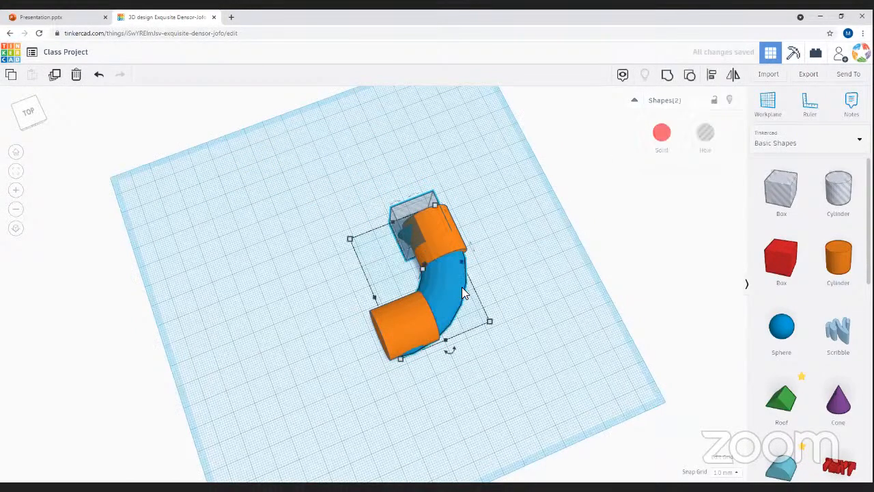
pyautogui.click(667, 74)
pyautogui.click(557, 306)
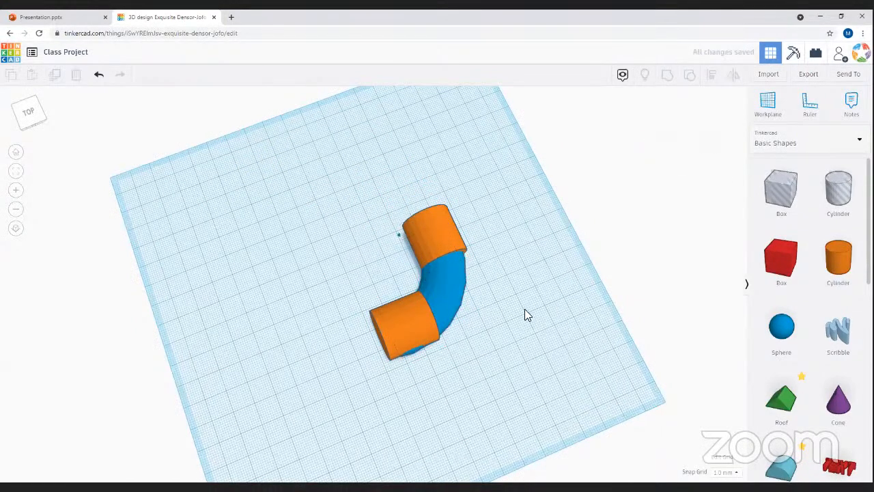
pyautogui.moveTo(283, 294); pyautogui.dragTo(362, 191, button='right')
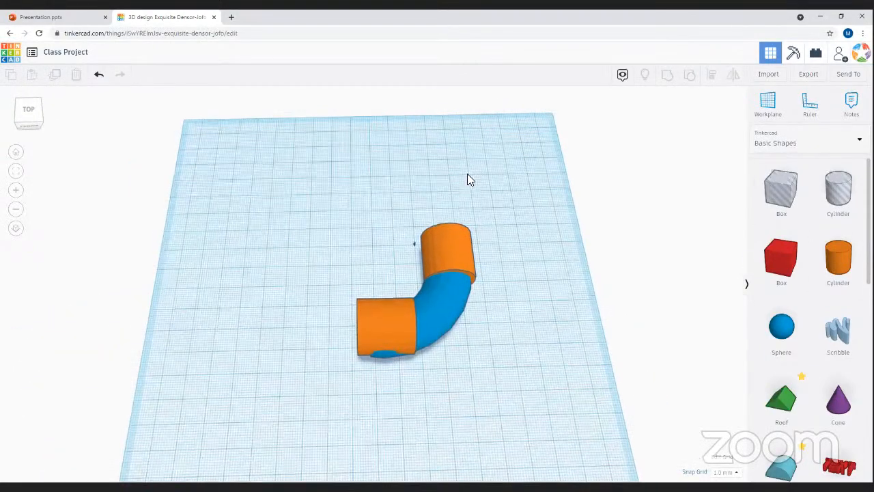
pyautogui.scroll(3, 455, 209)
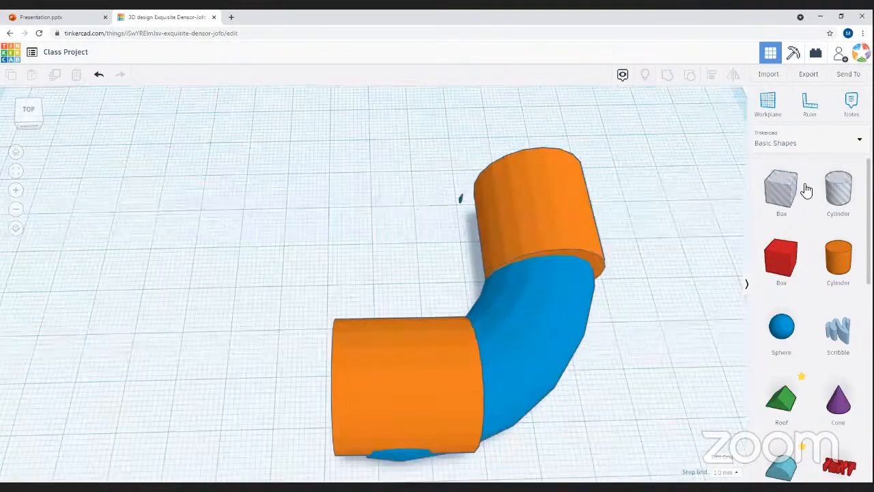
# - Trim the remaining blue tip with another hole box grouped into the pipe
pyautogui.moveTo(779, 190); pyautogui.dragTo(455, 220)
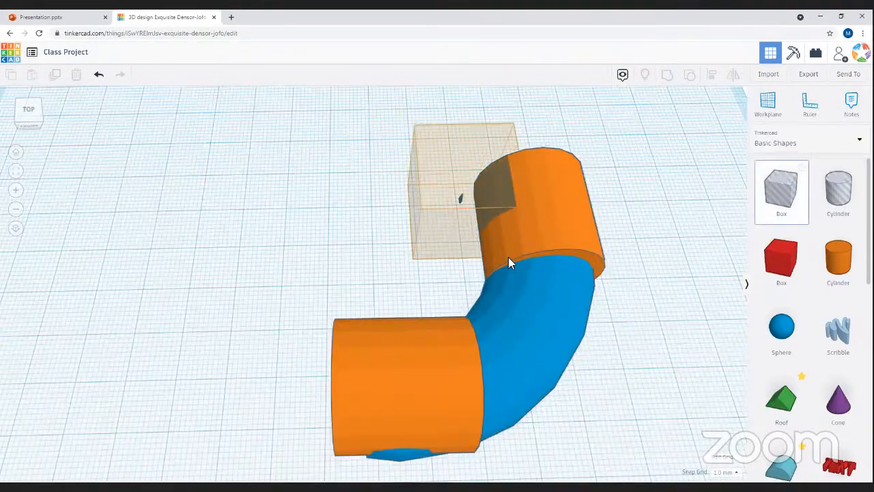
pyautogui.keyDown('shift'); pyautogui.click(500, 321); pyautogui.keyUp('shift')
pyautogui.click(667, 76)
pyautogui.click(706, 374)
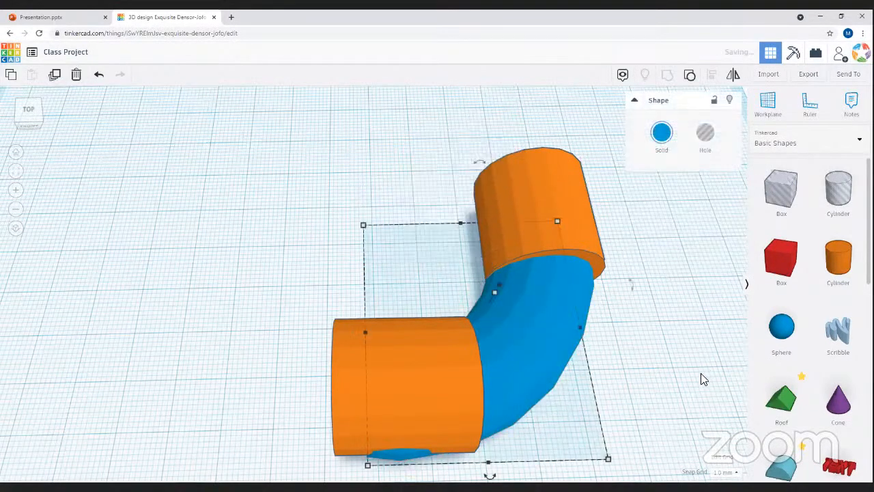
pyautogui.moveTo(451, 235); pyautogui.dragTo(438, 296, button='right')
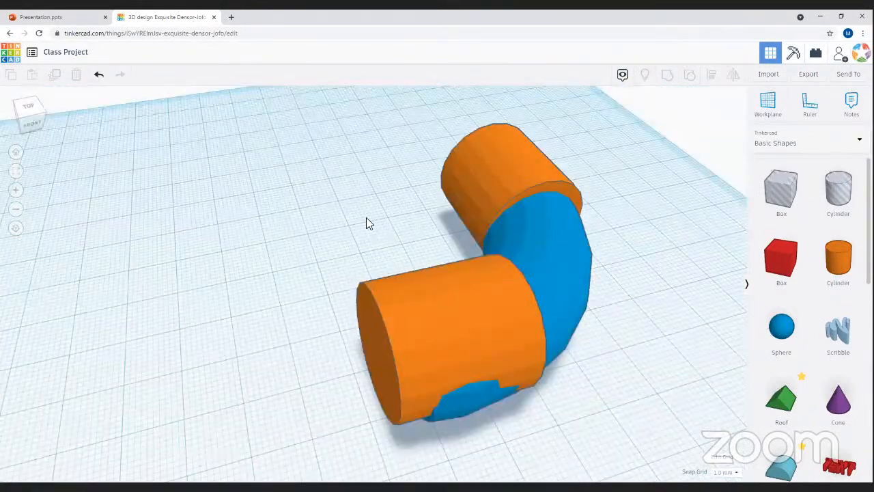
# - Nudge the front orange sleeve into line with the elbow
pyautogui.moveTo(430, 353)
pyautogui.mouseDown()
pyautogui.moveTo(435, 365)
pyautogui.moveTo(427, 361)
pyautogui.mouseUp()
pyautogui.moveTo(717, 435); pyautogui.dragTo(384, 386, button='right')
pyautogui.moveTo(392, 390); pyautogui.dragTo(383, 387)
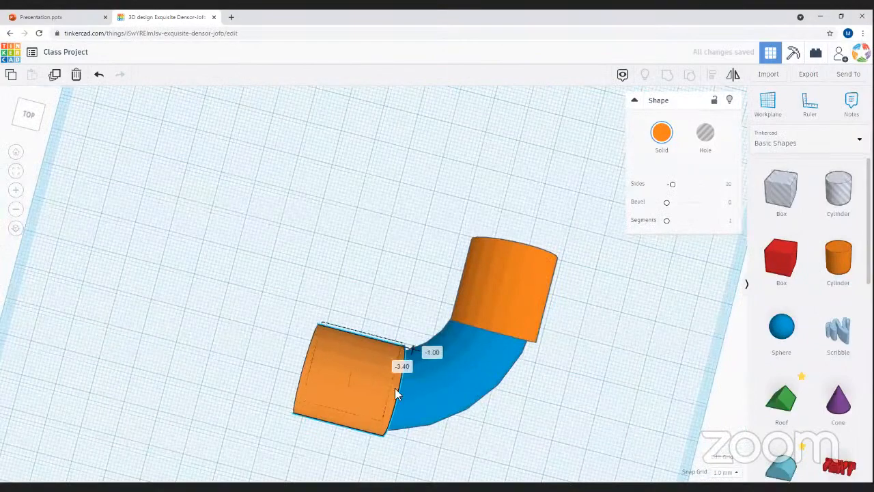
# - Set the blue elbow's height to 20.00
pyautogui.click(456, 393)
pyautogui.moveTo(540, 359); pyautogui.dragTo(347, 275, button='right')
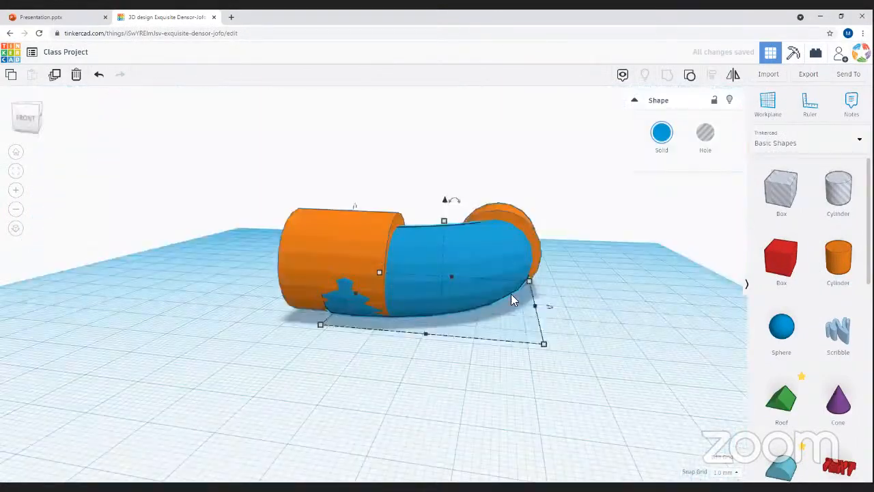
pyautogui.moveTo(443, 219); pyautogui.dragTo(463, 206)
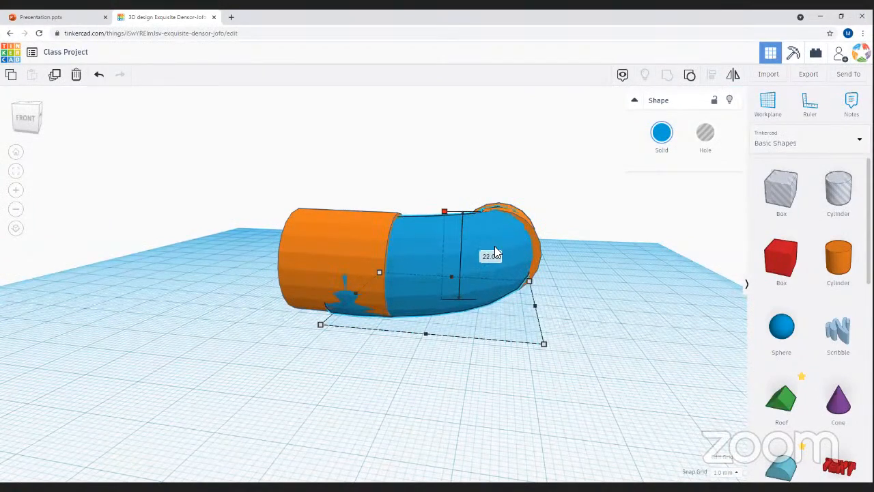
pyautogui.moveTo(556, 400); pyautogui.dragTo(268, 318, button='right')
# - Resize the lower orange sleeve to 24.00 wide and 23.00 high
pyautogui.click(267, 318)
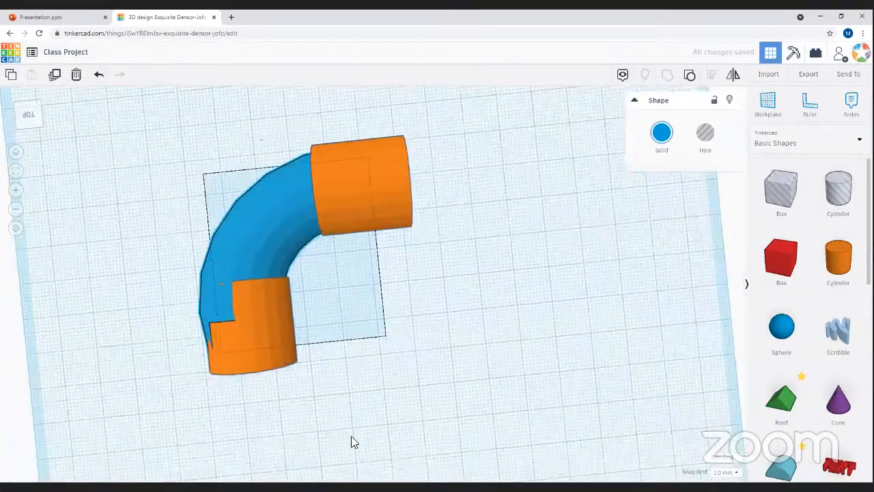
pyautogui.moveTo(380, 374); pyautogui.dragTo(211, 338, button='right')
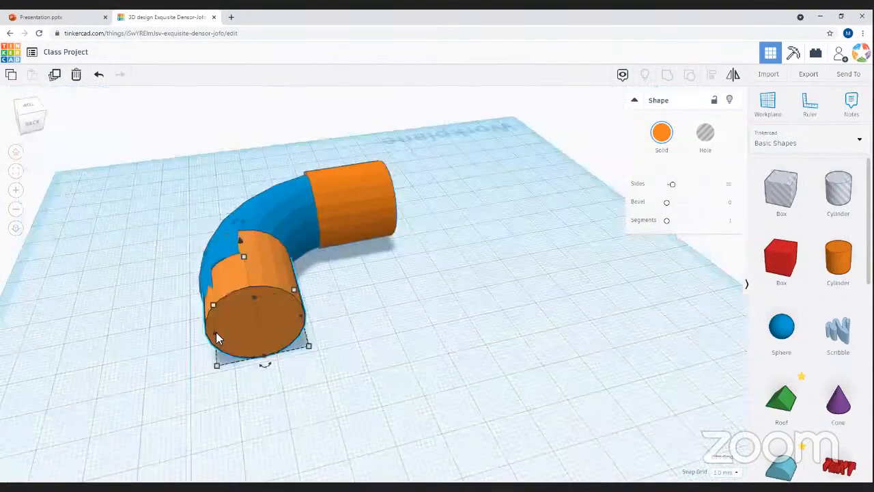
pyautogui.moveTo(212, 333); pyautogui.dragTo(208, 333)
pyautogui.moveTo(526, 360); pyautogui.dragTo(509, 226, button='right')
pyautogui.moveTo(509, 224); pyautogui.dragTo(510, 222)
# - Add a blue sphere to the workplane beside the elbow pipe
pyautogui.moveTo(474, 408); pyautogui.dragTo(380, 361, button='right')
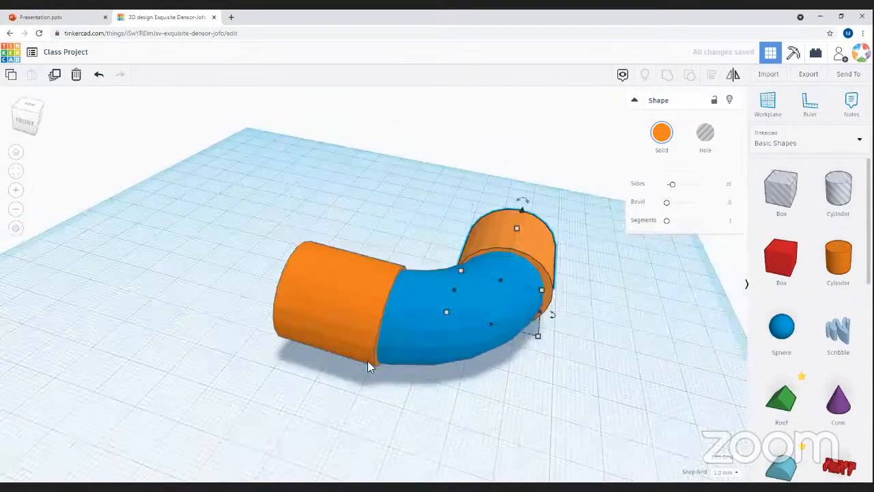
pyautogui.moveTo(498, 247); pyautogui.dragTo(596, 296, button='right')
pyautogui.moveTo(276, 365); pyautogui.dragTo(766, 341, button='right')
pyautogui.click(768, 338)
pyautogui.click(425, 380)
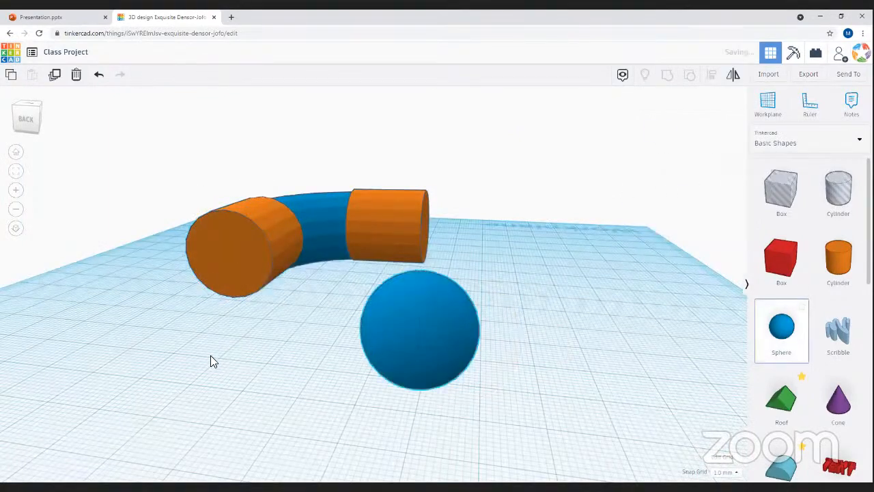
pyautogui.moveTo(536, 441); pyautogui.dragTo(659, 323, button='right')
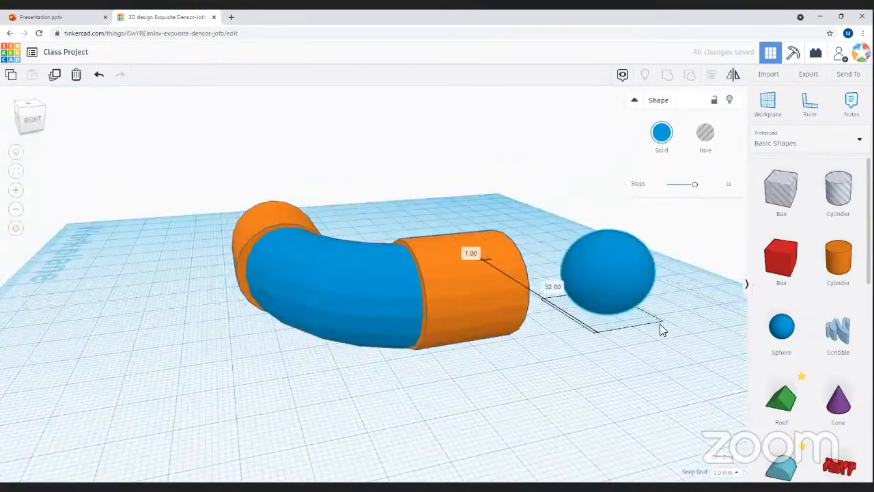
pyautogui.press('Delete')
pyautogui.moveTo(283, 386); pyautogui.dragTo(635, 273, button='right')
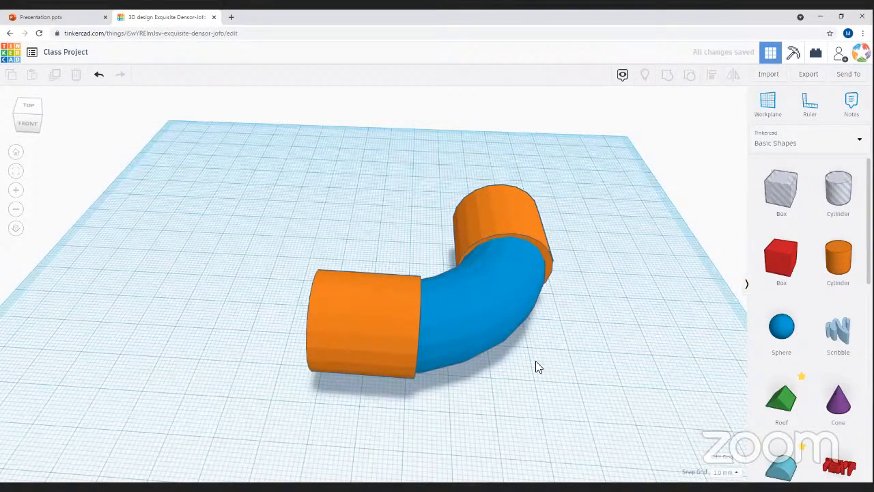
pyautogui.moveTo(299, 382); pyautogui.dragTo(384, 332, button='right')
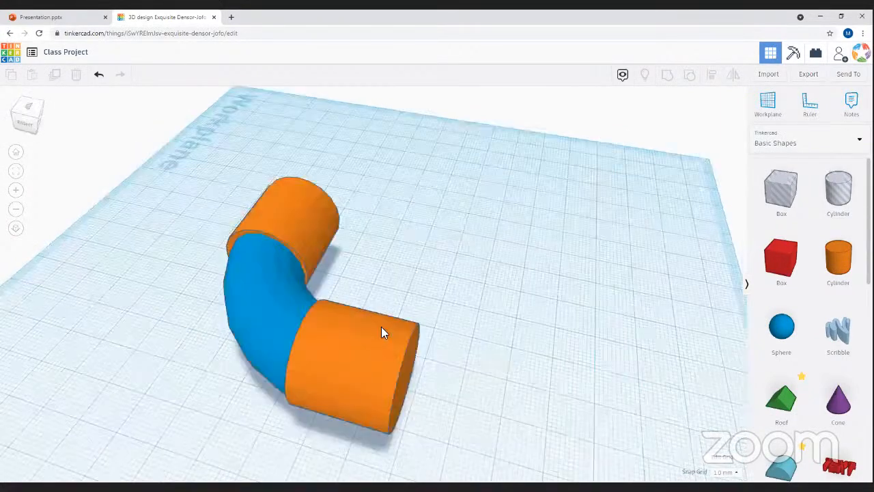
pyautogui.moveTo(464, 239); pyautogui.dragTo(544, 228, button='right')
pyautogui.scroll(6, 435, 339)
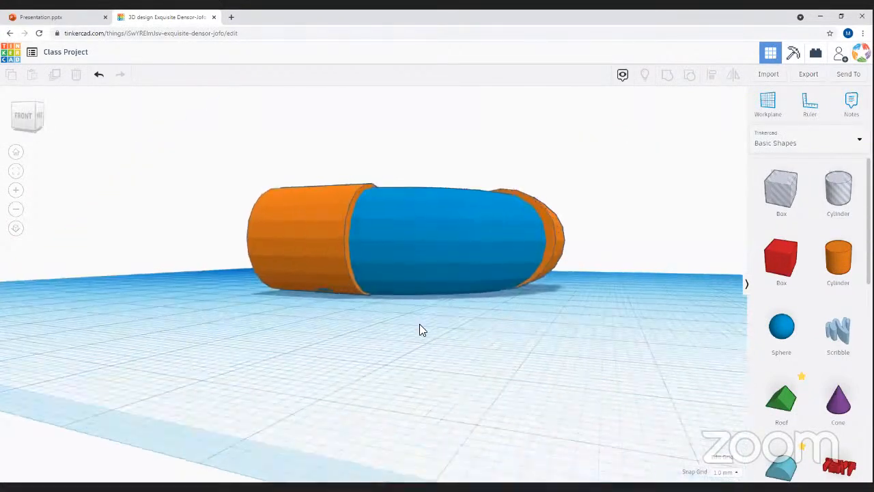
pyautogui.click(367, 285)
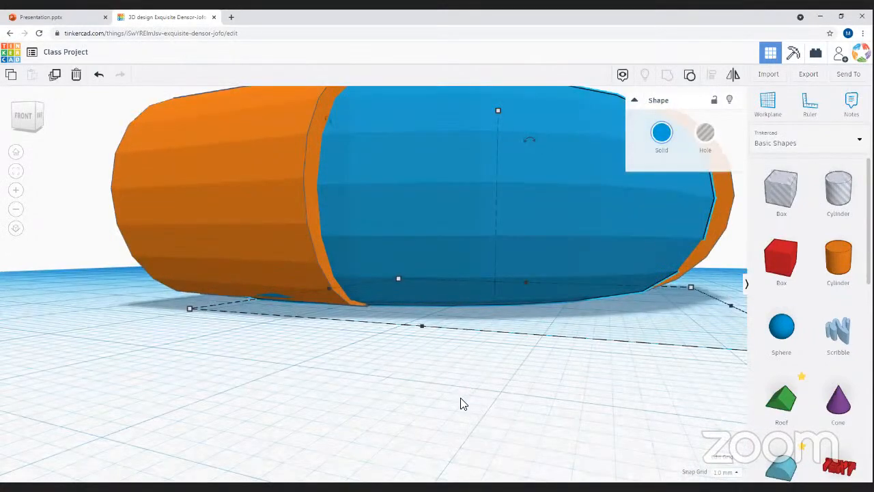
pyautogui.scroll(-4, 457, 404)
pyautogui.moveTo(354, 332); pyautogui.dragTo(647, 405, button='right')
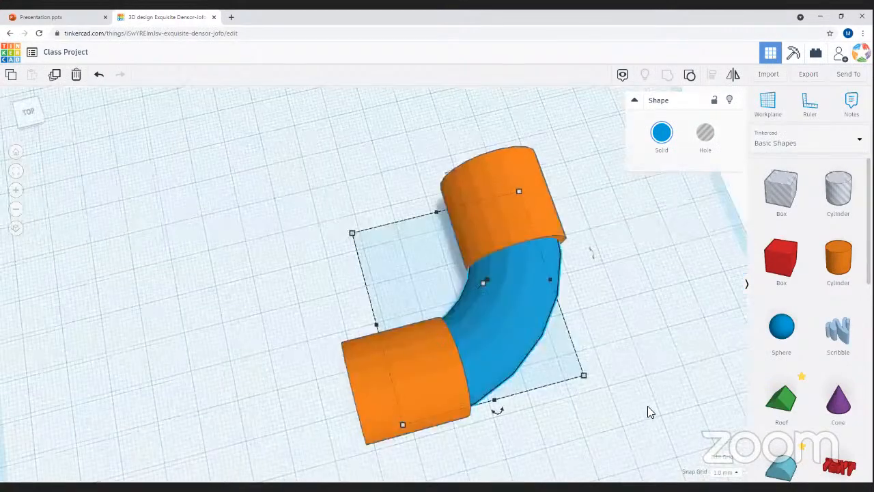
# - Select and group the blue bend with both sleeves, then orbit to inspect the all-orange elbow
pyautogui.hotkey('ctrl', 'a')
pyautogui.hotkey('ctrl', 'g')
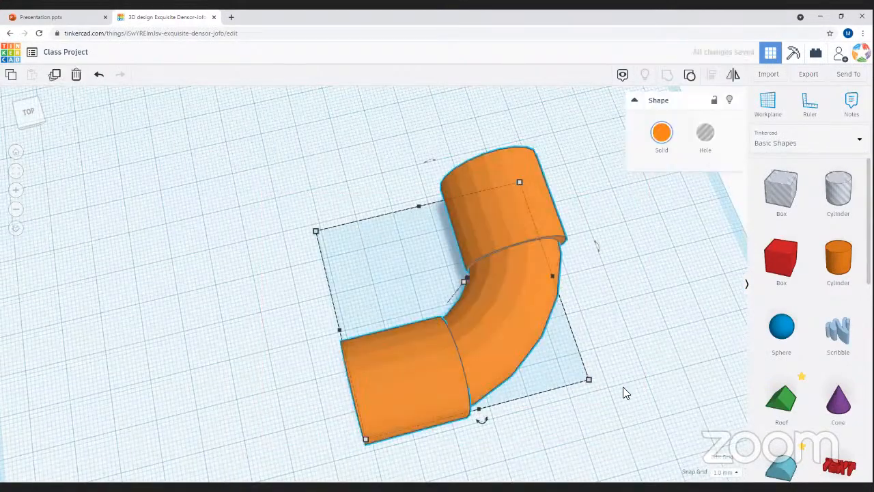
pyautogui.moveTo(487, 303); pyautogui.dragTo(253, 371, button='right')
pyautogui.moveTo(461, 296); pyautogui.dragTo(421, 357, button='right')
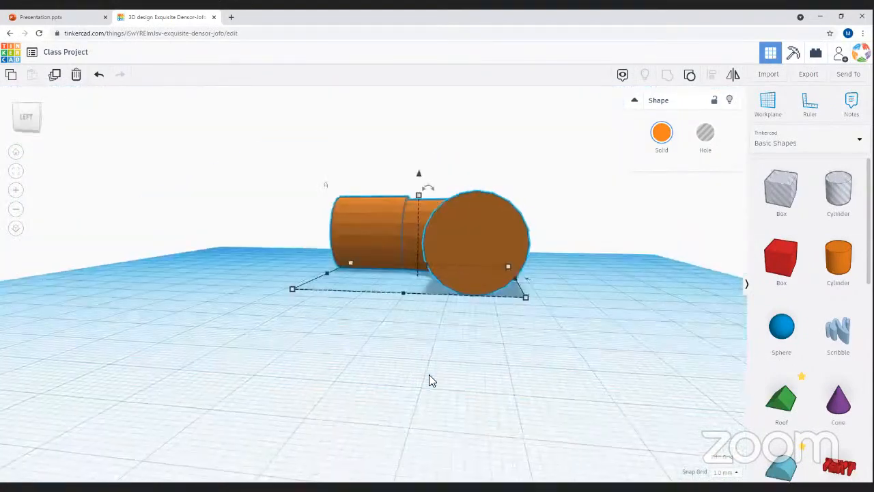
pyautogui.moveTo(496, 328); pyautogui.dragTo(515, 328, button='right')
pyautogui.click(515, 327)
pyautogui.moveTo(293, 351); pyautogui.dragTo(560, 123, button='right')
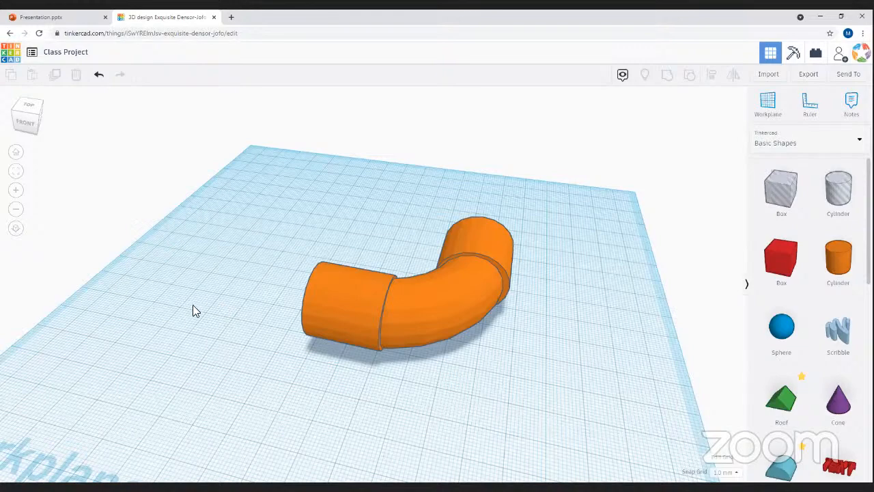
pyautogui.moveTo(293, 307); pyautogui.dragTo(485, 263, button='right')
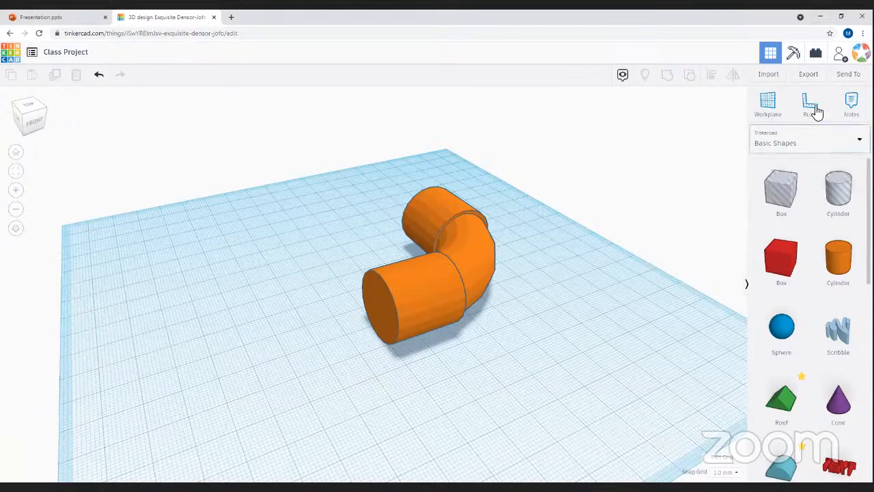
# - Shift the elbow left on the workplane and export it as the STL file Class Project.stl
pyautogui.moveTo(492, 268); pyautogui.dragTo(371, 307)
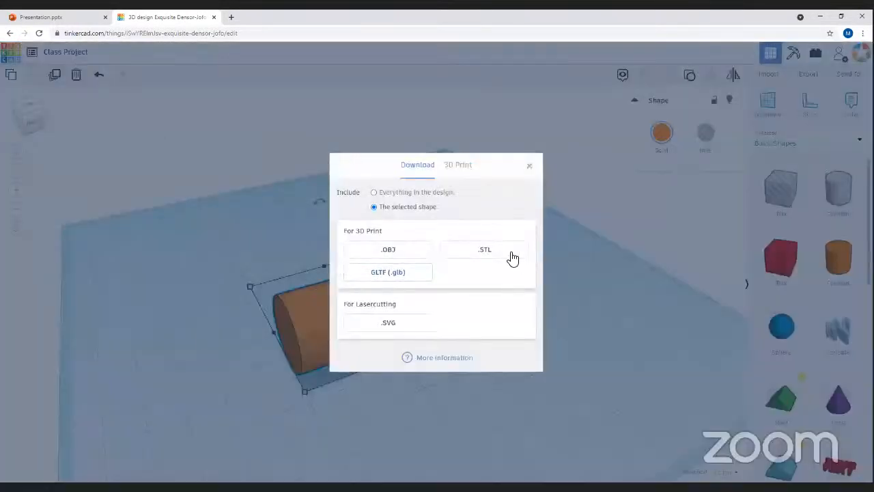
pyautogui.click(481, 252)
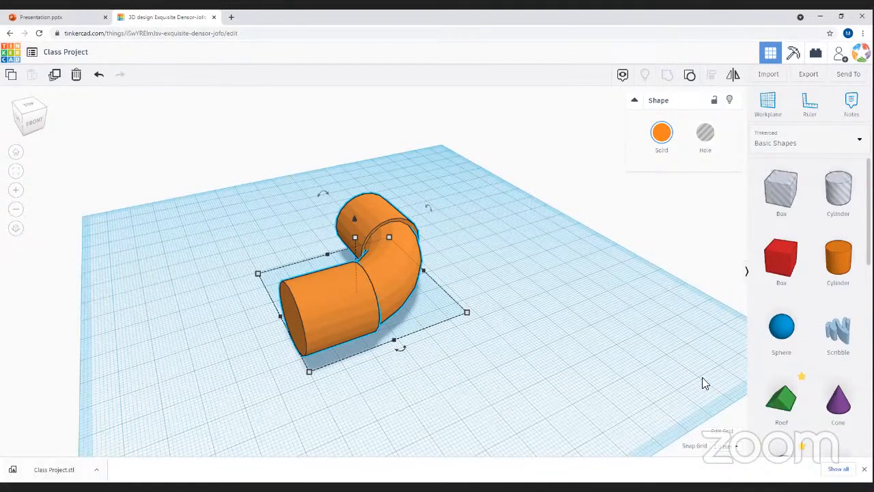
pyautogui.moveTo(198, 290); pyautogui.dragTo(176, 206, button='right')
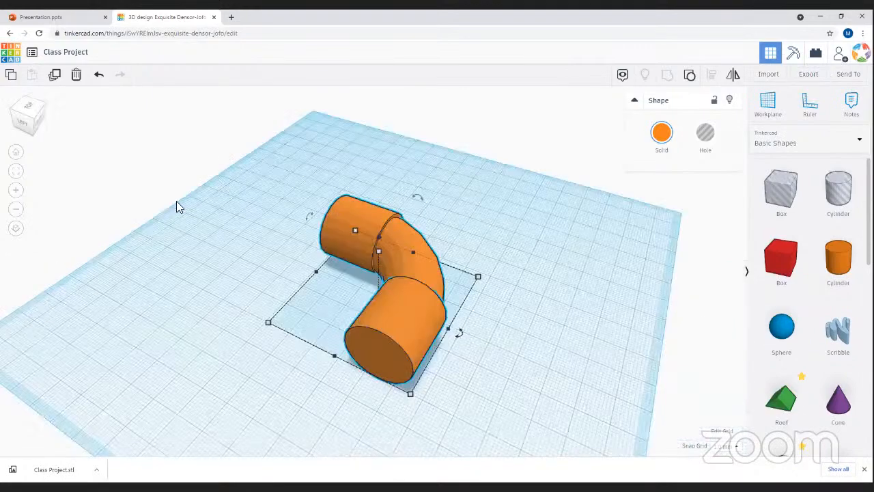
pyautogui.moveTo(306, 164); pyautogui.dragTo(501, 368, button='right')
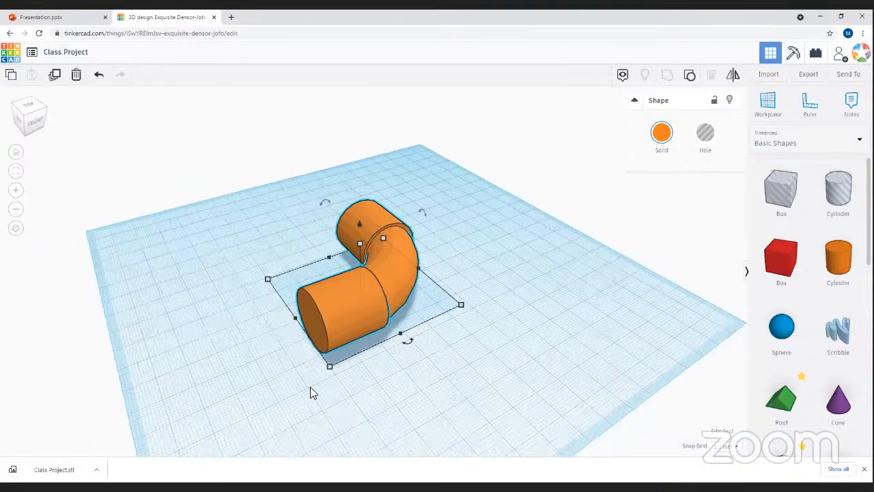
pyautogui.click(408, 361)
pyautogui.moveTo(248, 348); pyautogui.dragTo(667, 289, button='right')
pyautogui.moveTo(687, 355); pyautogui.dragTo(348, 343, button='right')
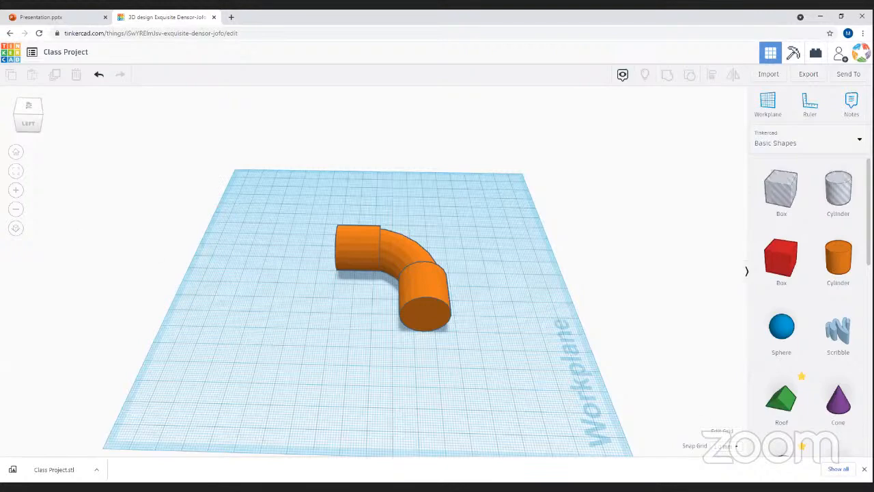
# - Close Chrome's download bar and orbit around the finished orange elbow pipe
pyautogui.click(864, 469)
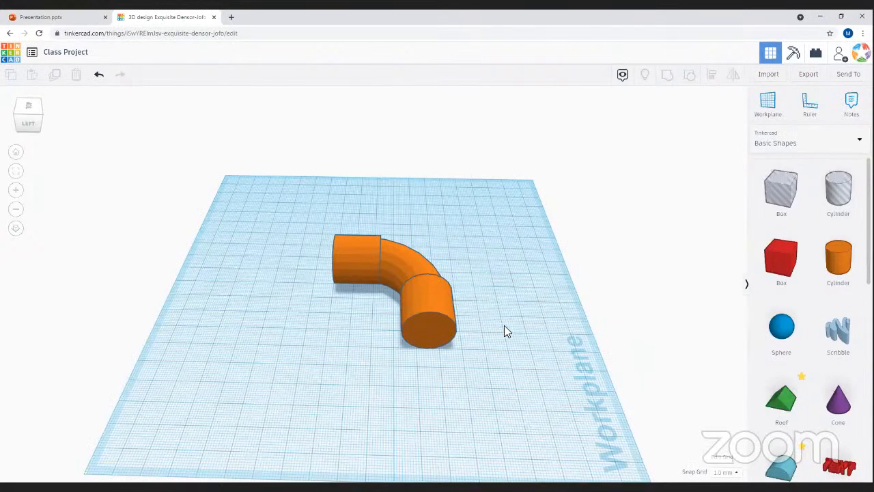
pyautogui.moveTo(666, 366); pyautogui.dragTo(790, 79, button='right')
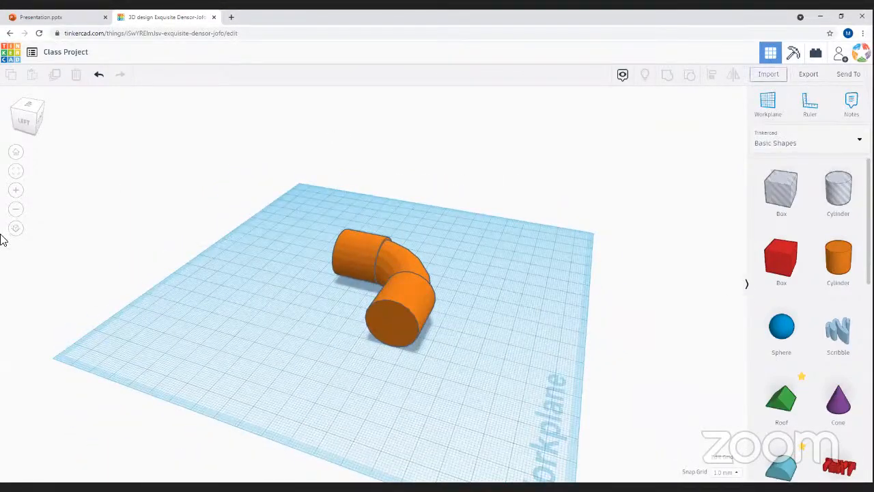
pyautogui.moveTo(191, 357); pyautogui.dragTo(714, 186, button='right')
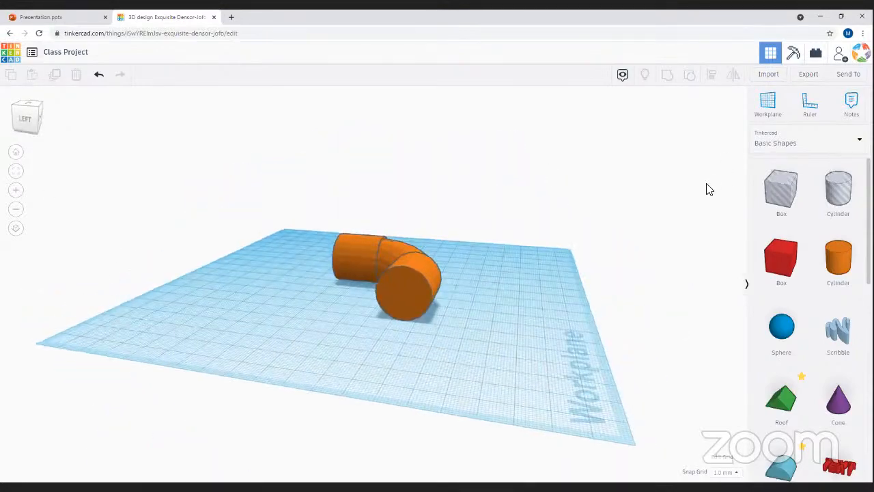
pyautogui.moveTo(630, 351); pyautogui.dragTo(546, 160, button='right')
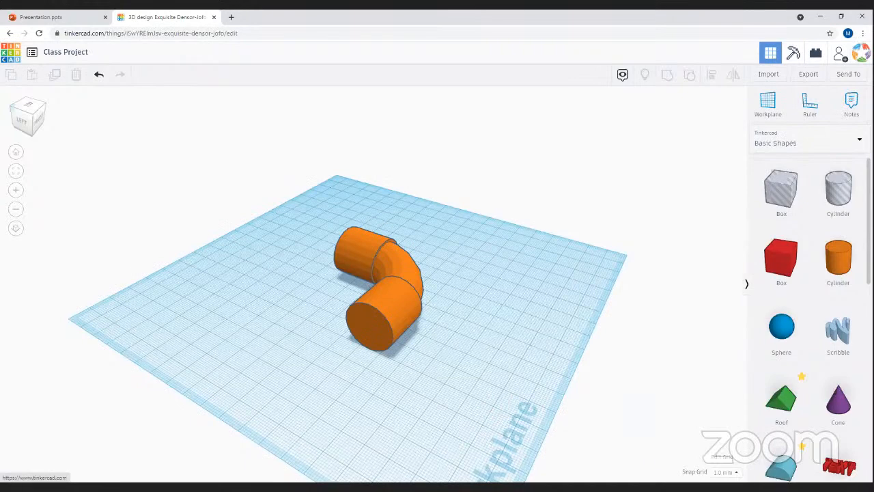
# - Dismiss the browser context menu and close the My Designs dropdown of recent designs
pyautogui.rightClick(853, 53)
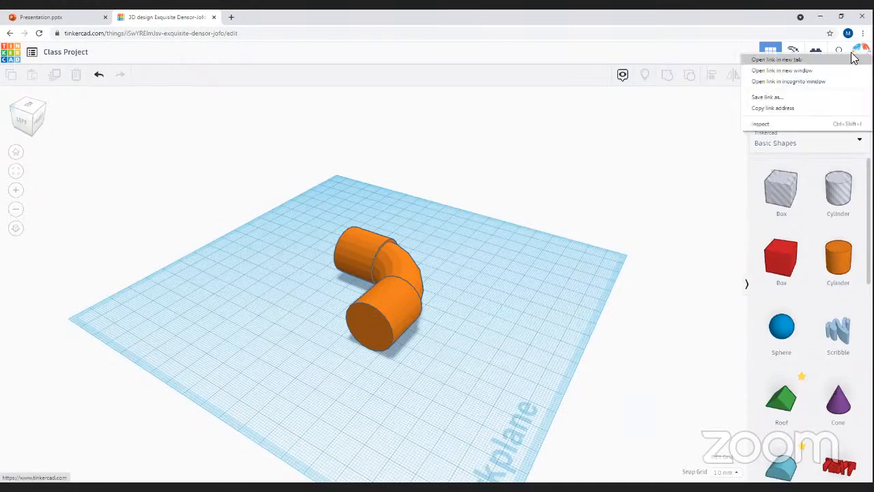
pyautogui.click(613, 181)
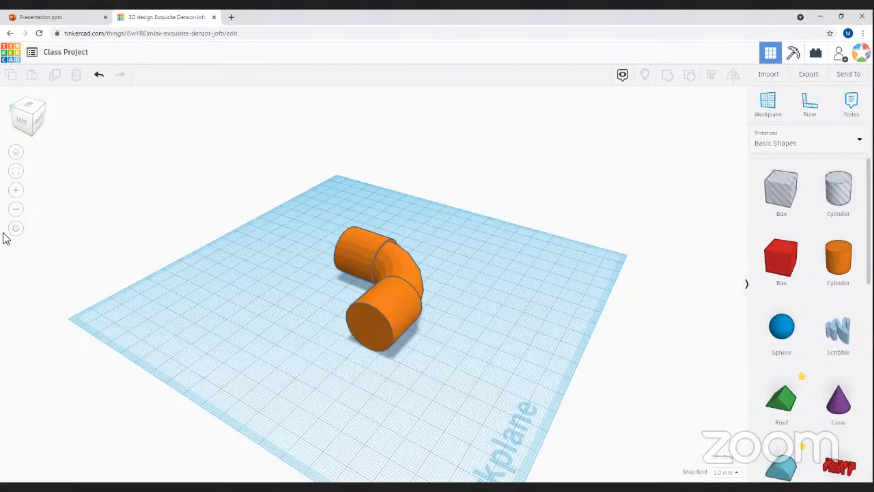
pyautogui.moveTo(9, 61)
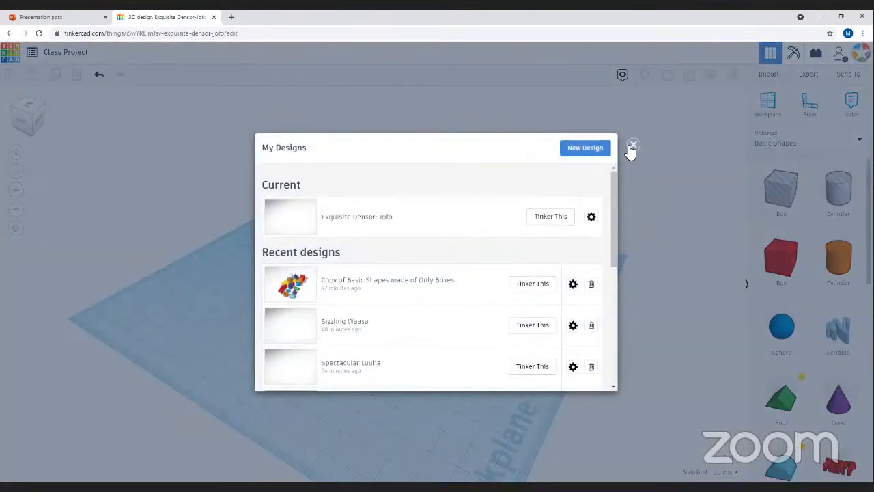
pyautogui.click(632, 146)
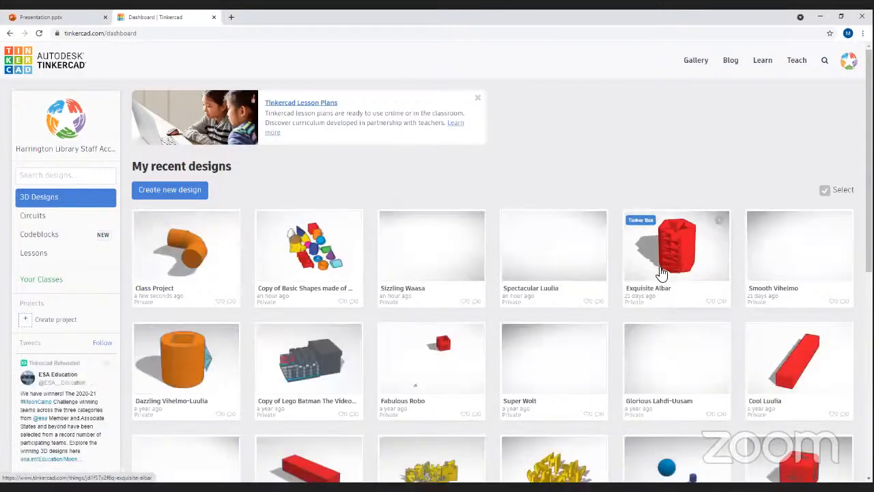
# - Open the Exquisite Albar design and ungroup its red pen holder into separate shapes
pyautogui.click(649, 263)
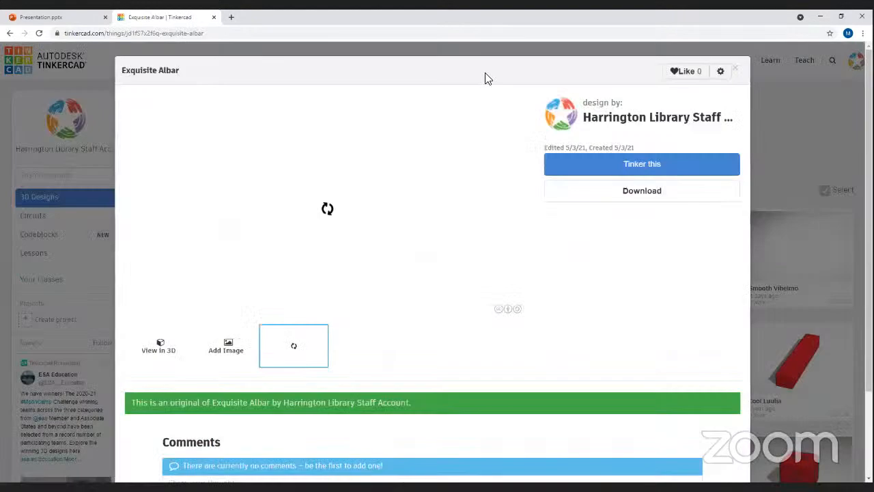
pyautogui.click(568, 168)
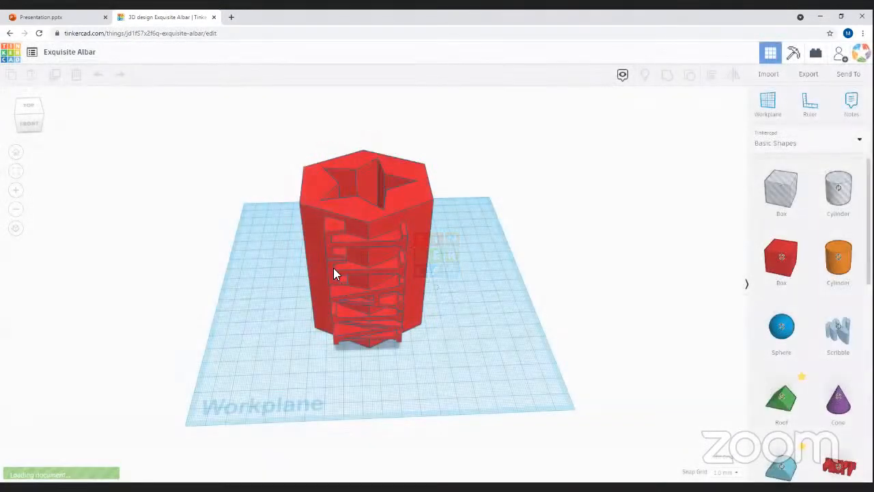
pyautogui.click(341, 297)
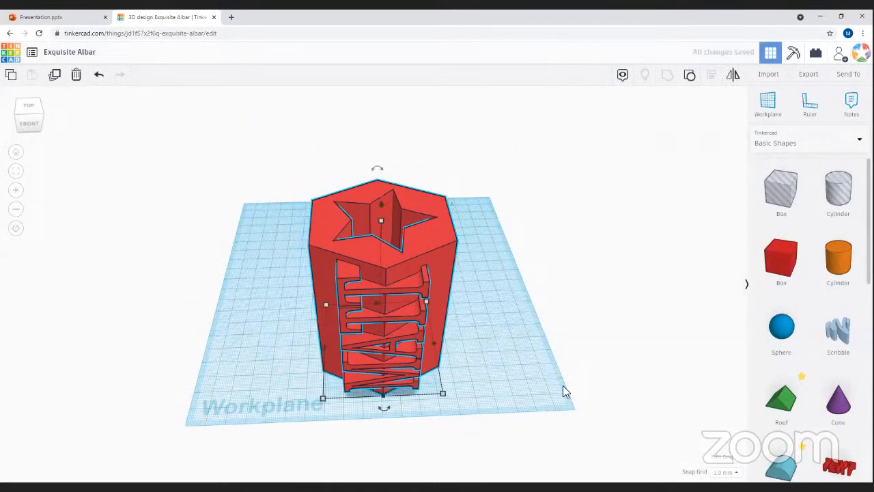
pyautogui.click(690, 74)
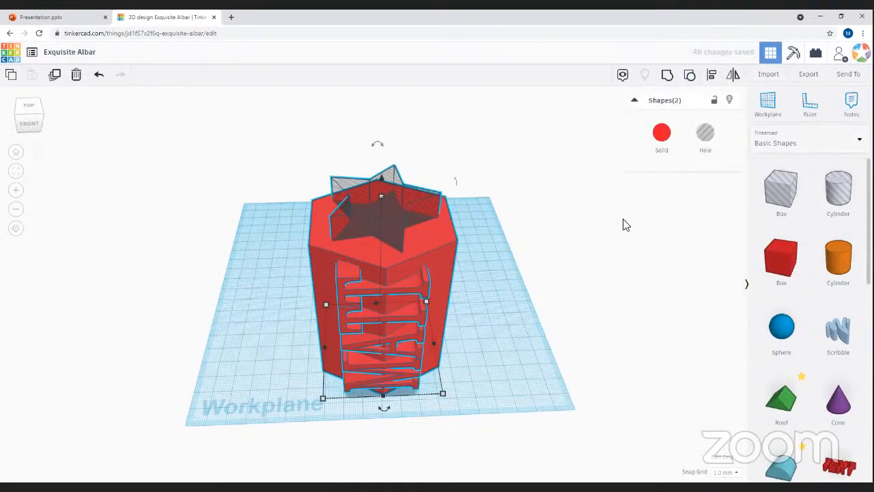
pyautogui.click(582, 244)
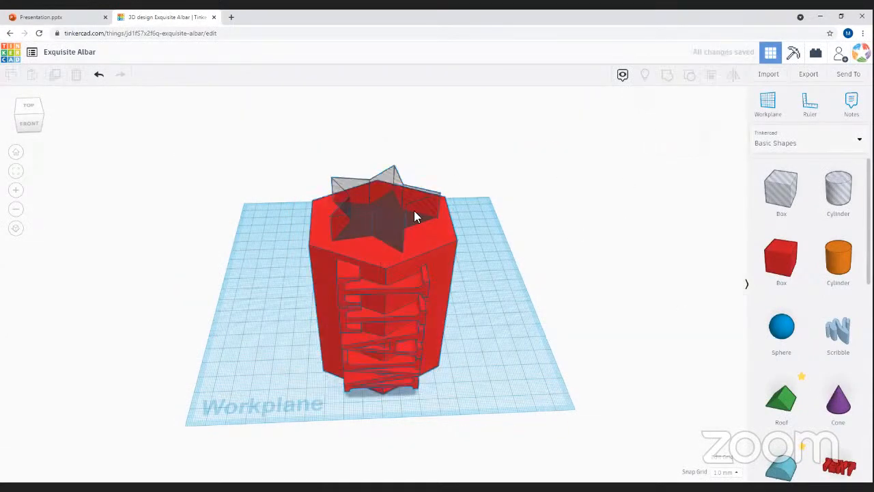
# - Go back to the Tinkercad dashboard and scroll through the recent designs
pyautogui.click(23, 59)
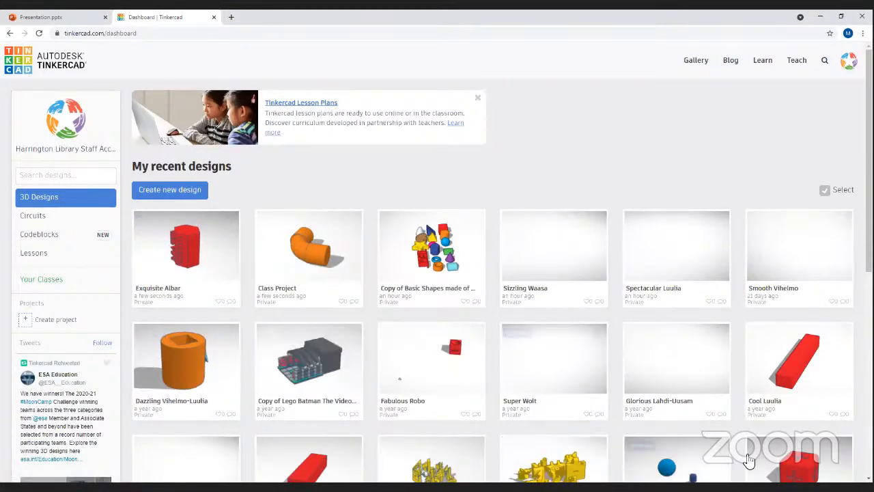
pyautogui.scroll(-2, 683, 457)
pyautogui.scroll(1, 729, 446)
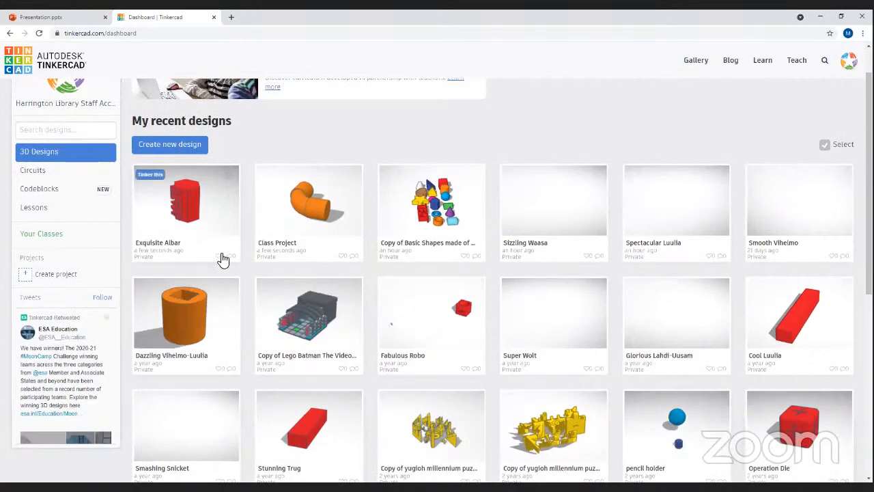
pyautogui.scroll(1, 225, 259)
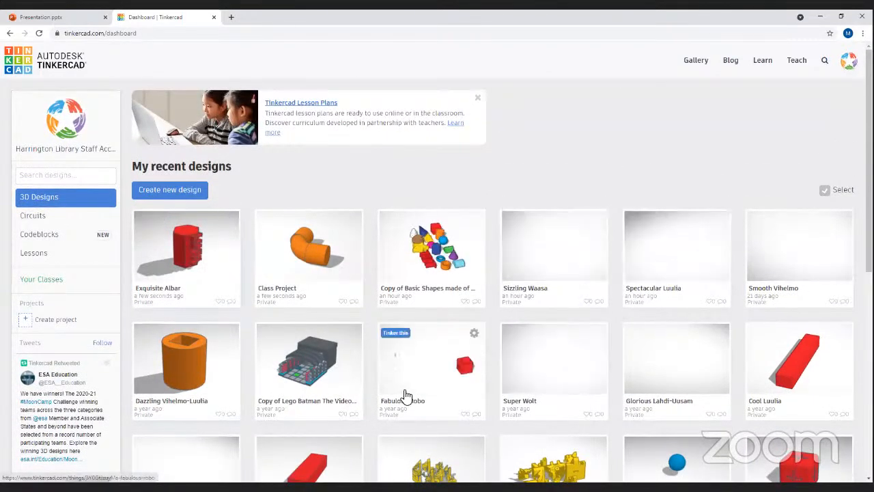